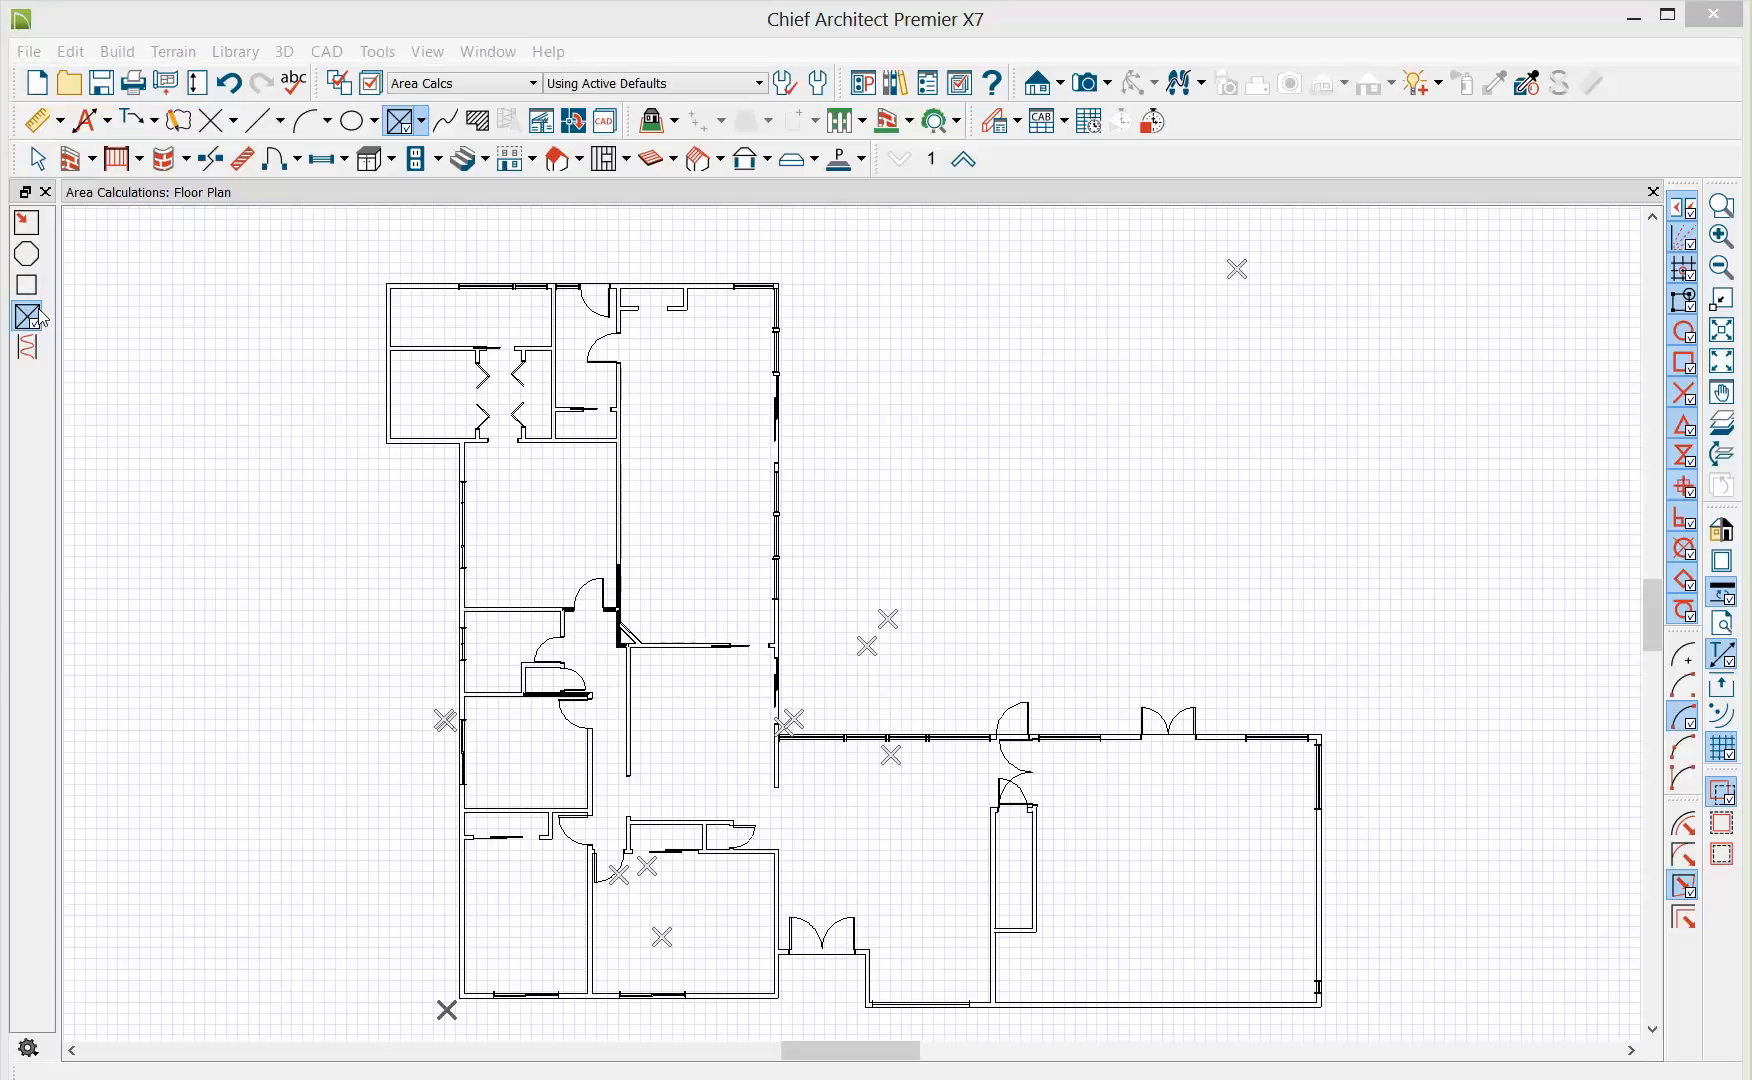
Step: Draw four cross boxes covering the plan's north wing, main wing, connecting entry and east wing
{"action": "mouse_move", "coordinate": [387, 285]}
{"action": "left_mouse_down"}
{"action": "mouse_move", "coordinate": [734, 400]}
{"action": "mouse_move", "coordinate": [779, 441]}
{"action": "left_mouse_up"}
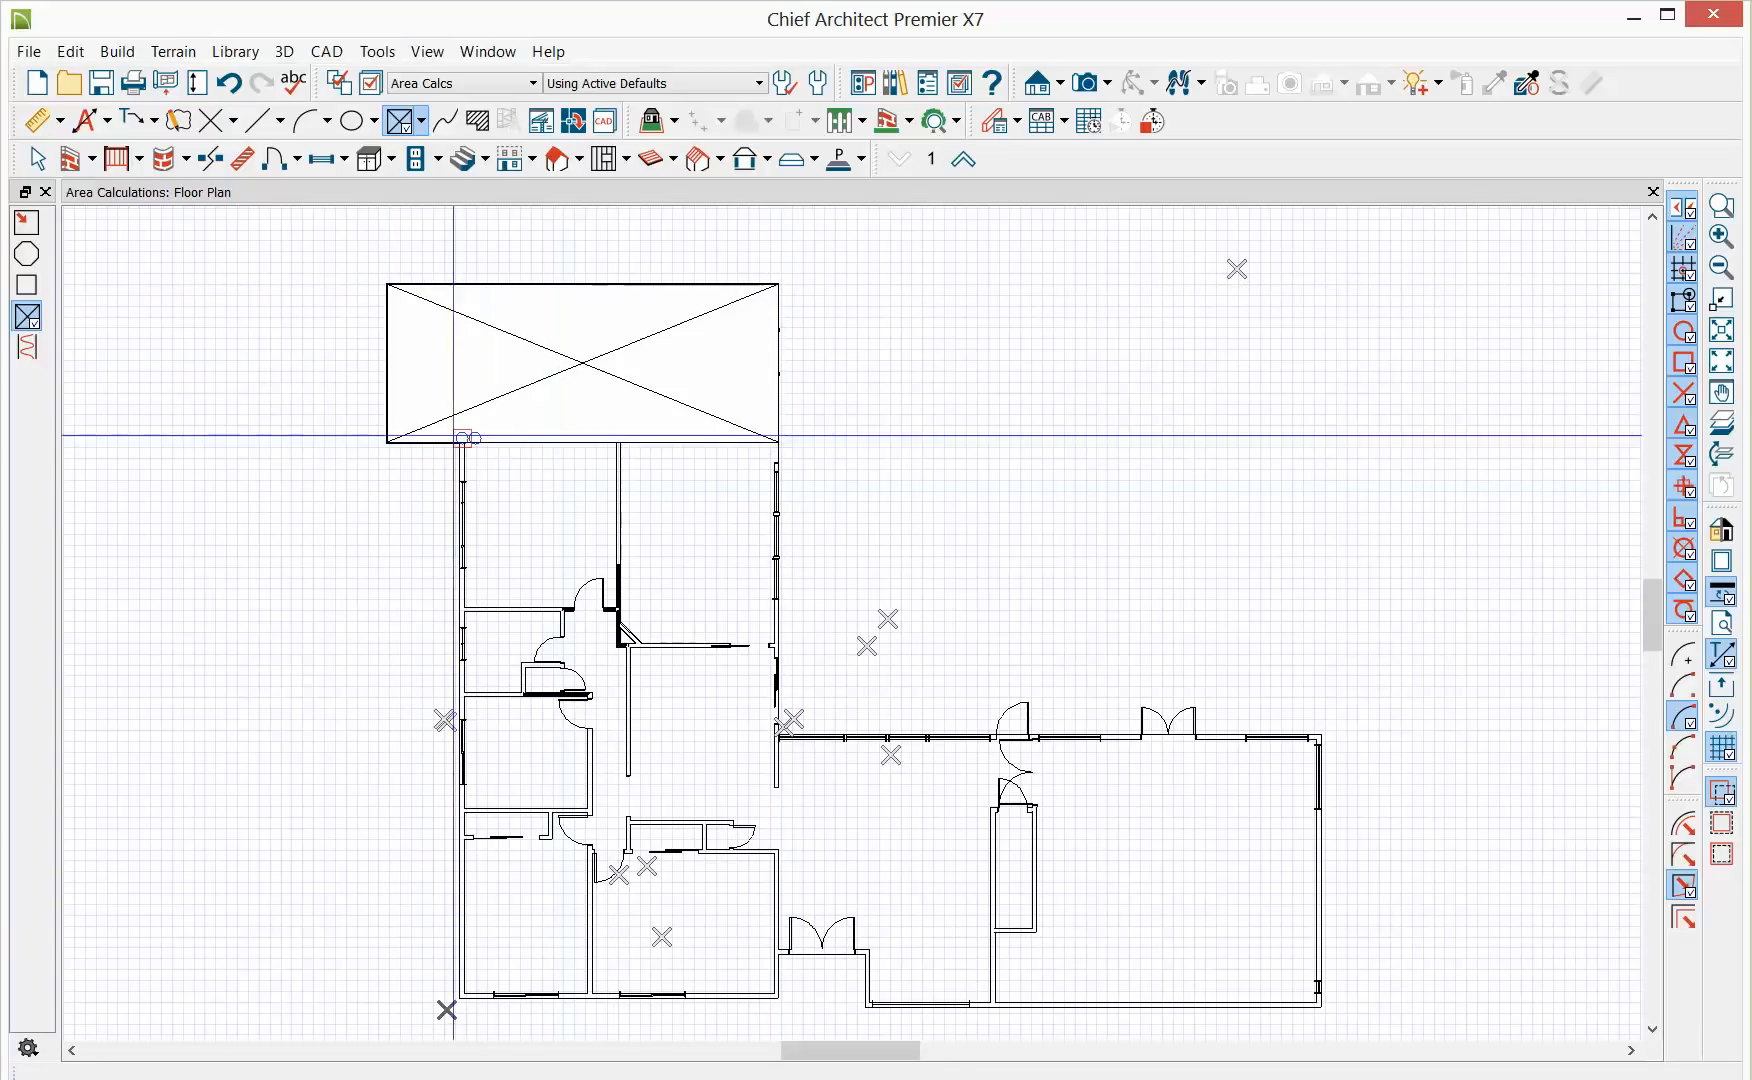
{"action": "mouse_move", "coordinate": [463, 440]}
{"action": "left_mouse_down"}
{"action": "mouse_move", "coordinate": [778, 996]}
{"action": "mouse_move", "coordinate": [891, 801]}
{"action": "mouse_move", "coordinate": [884, 735]}
{"action": "left_mouse_up"}
{"action": "mouse_move", "coordinate": [866, 1005]}
{"action": "left_mouse_down"}
{"action": "mouse_move", "coordinate": [1131, 801]}
{"action": "mouse_move", "coordinate": [1322, 735]}
{"action": "left_mouse_up"}
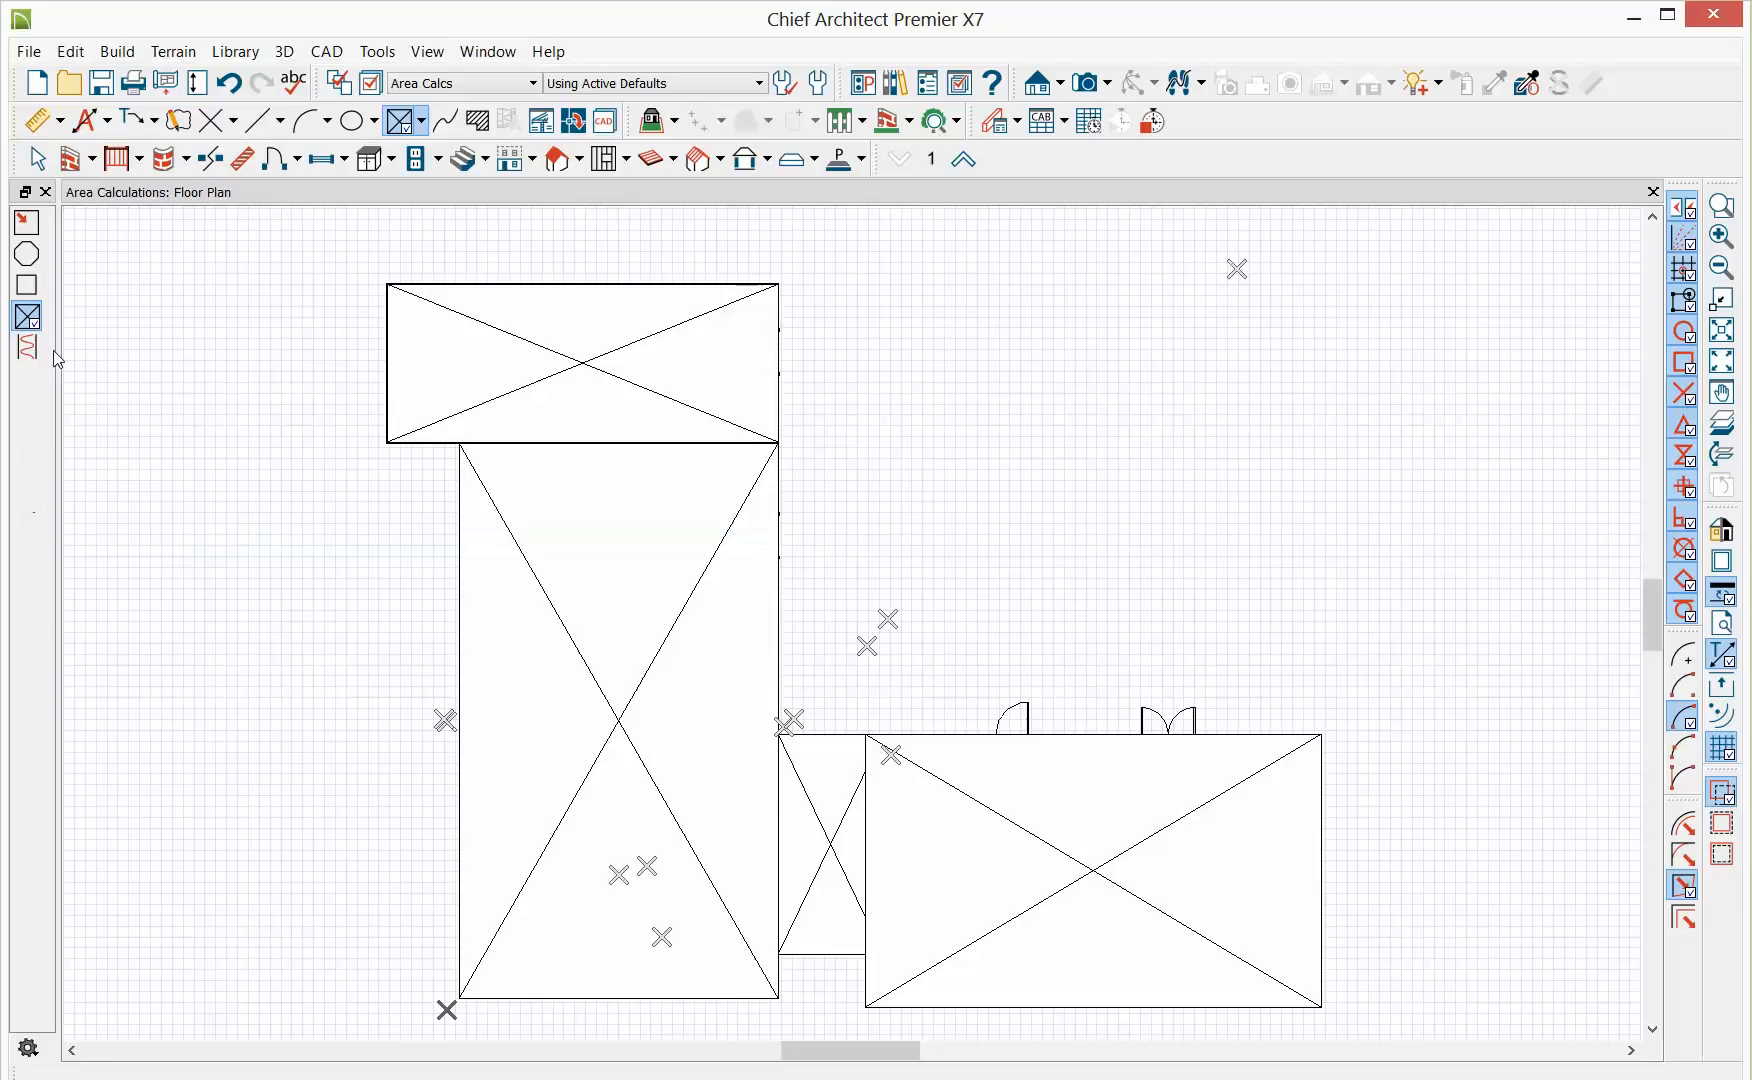
Step: Select all the cross boxes together and set their solid fill transparency to 52%
{"action": "mouse_move", "coordinate": [313, 252]}
{"action": "left_mouse_down"}
{"action": "mouse_move", "coordinate": [1522, 1040]}
{"action": "mouse_move", "coordinate": [1466, 1036]}
{"action": "mouse_move", "coordinate": [1435, 1009]}
{"action": "mouse_move", "coordinate": [1322, 1006]}
{"action": "left_mouse_up"}
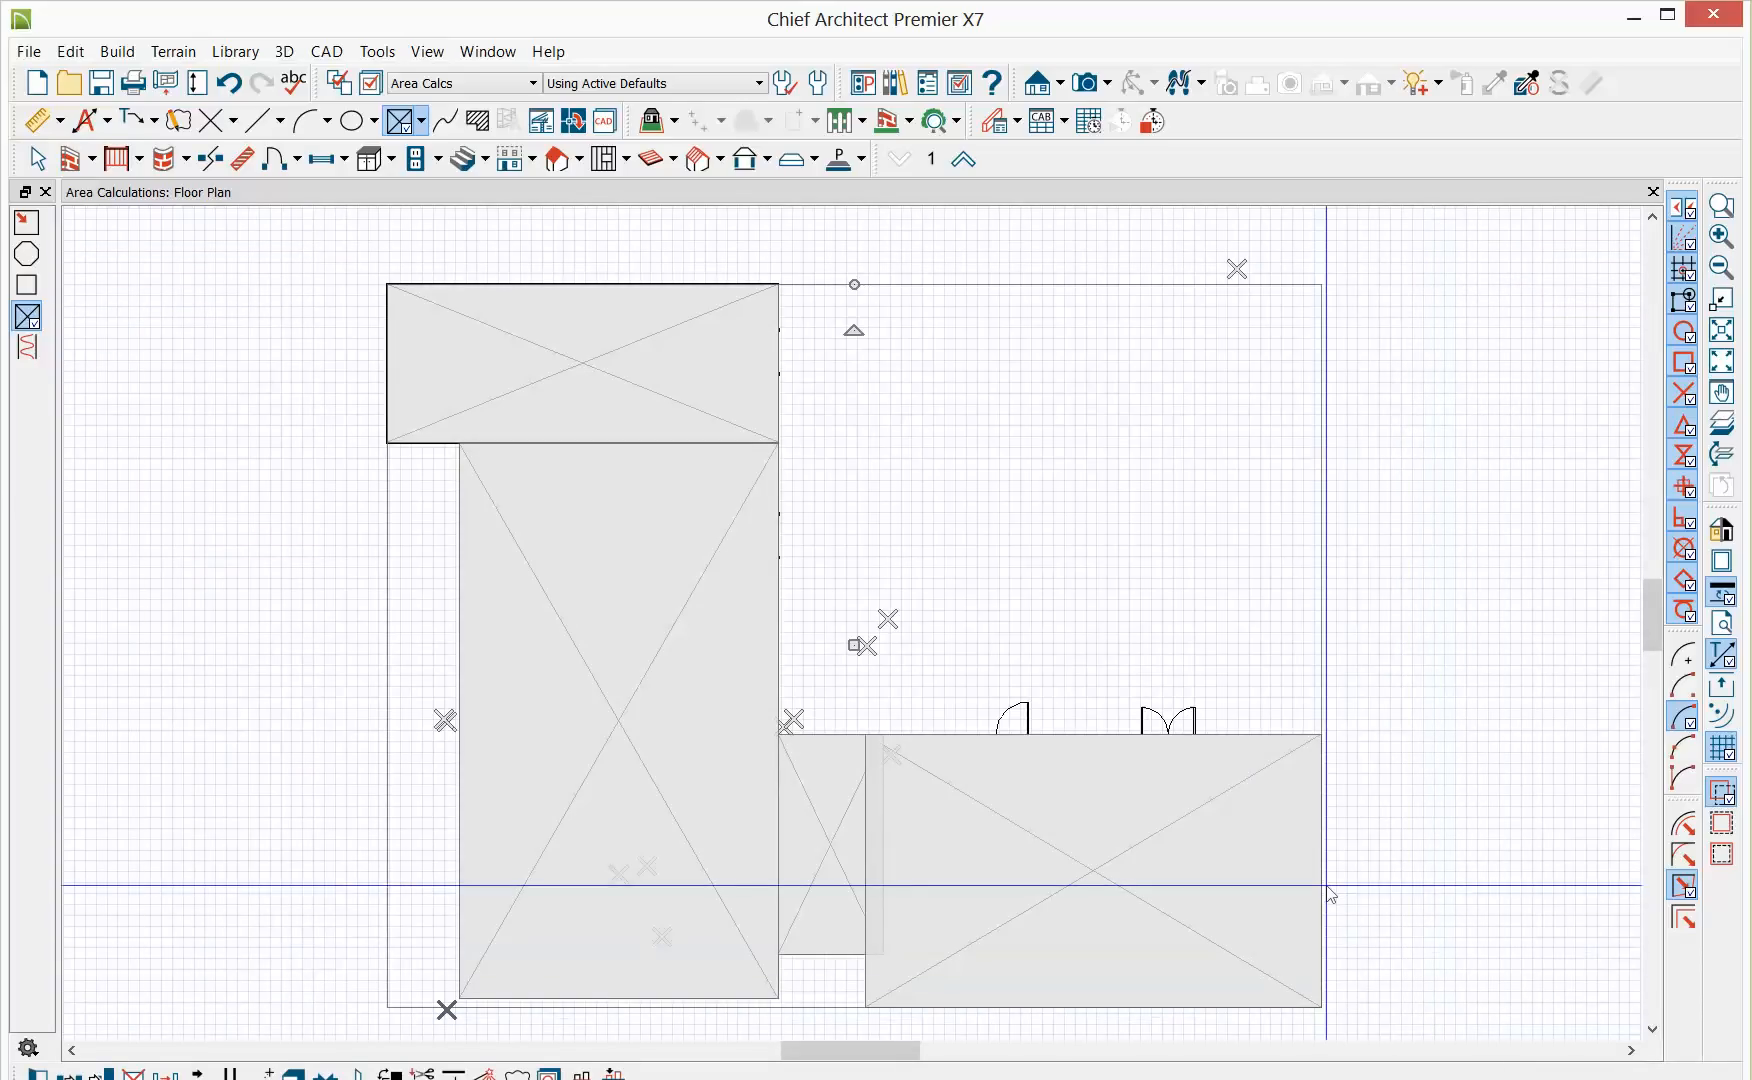
{"action": "key", "text": "ctrl+e"}
{"action": "left_click", "coordinate": [672, 504]}
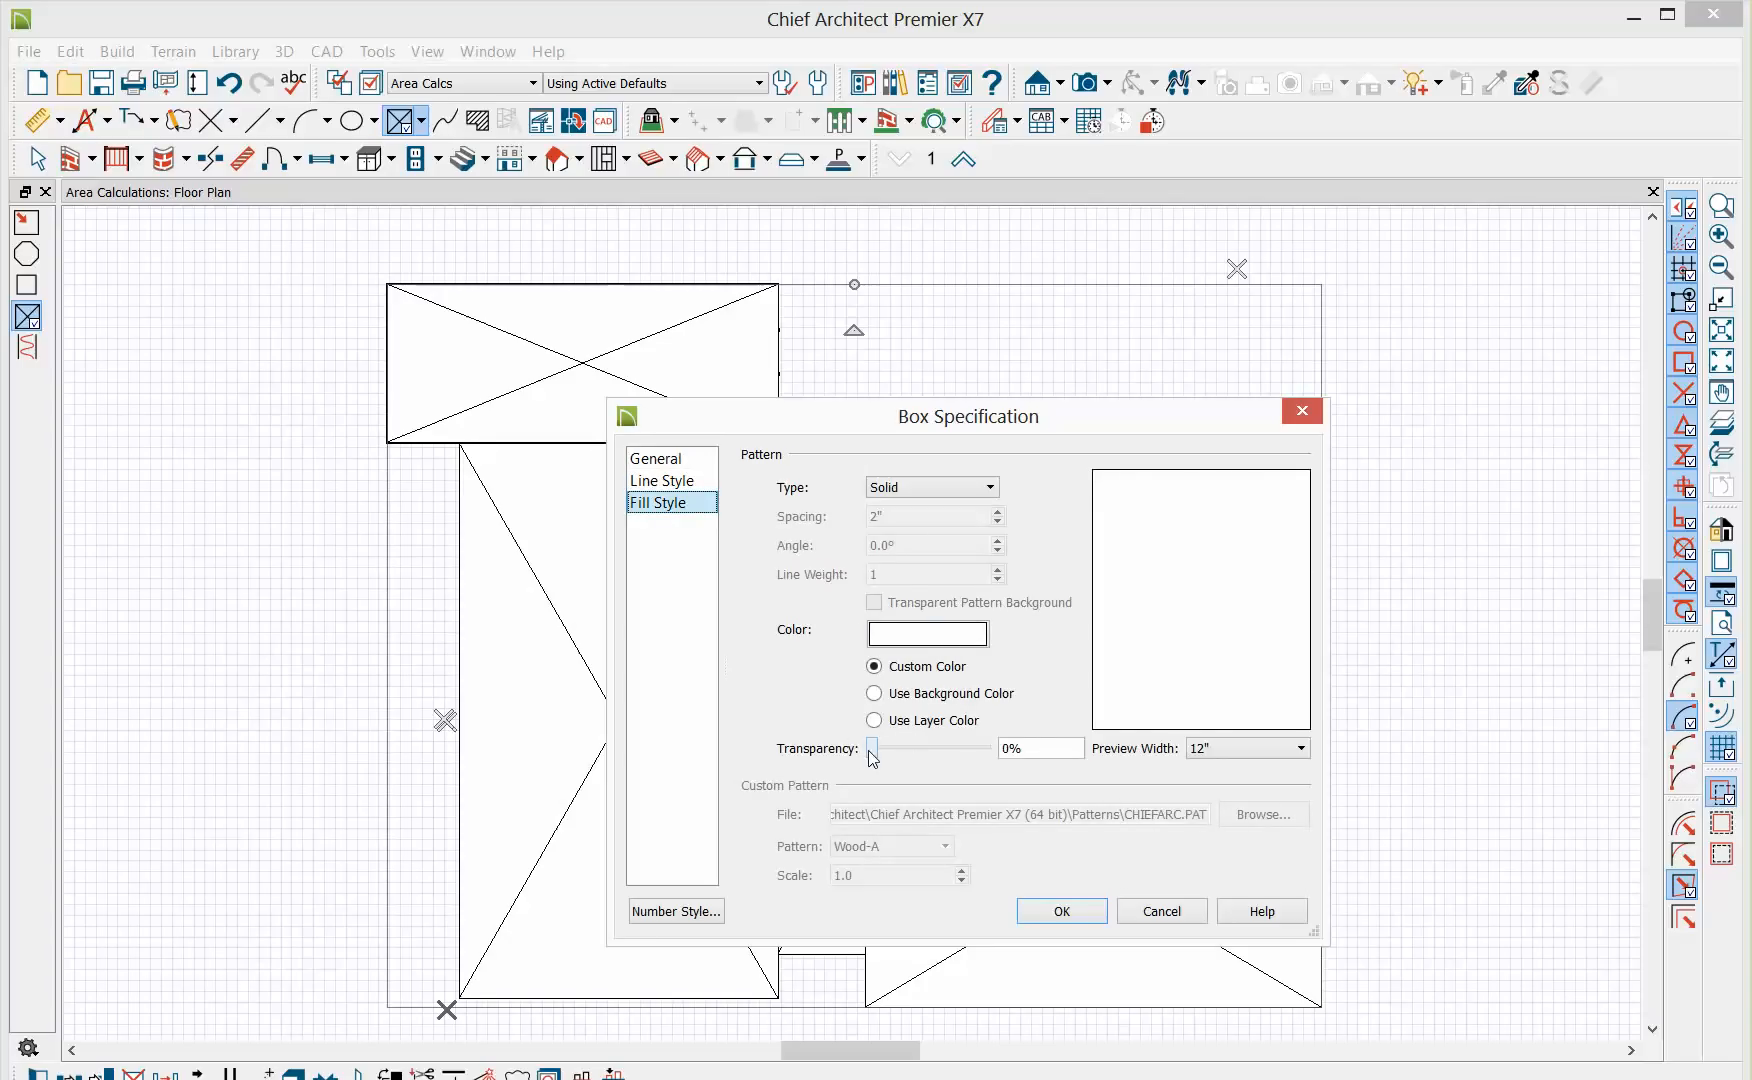
{"action": "left_click_drag", "start_coordinate": [871, 752], "coordinate": [937, 752]}
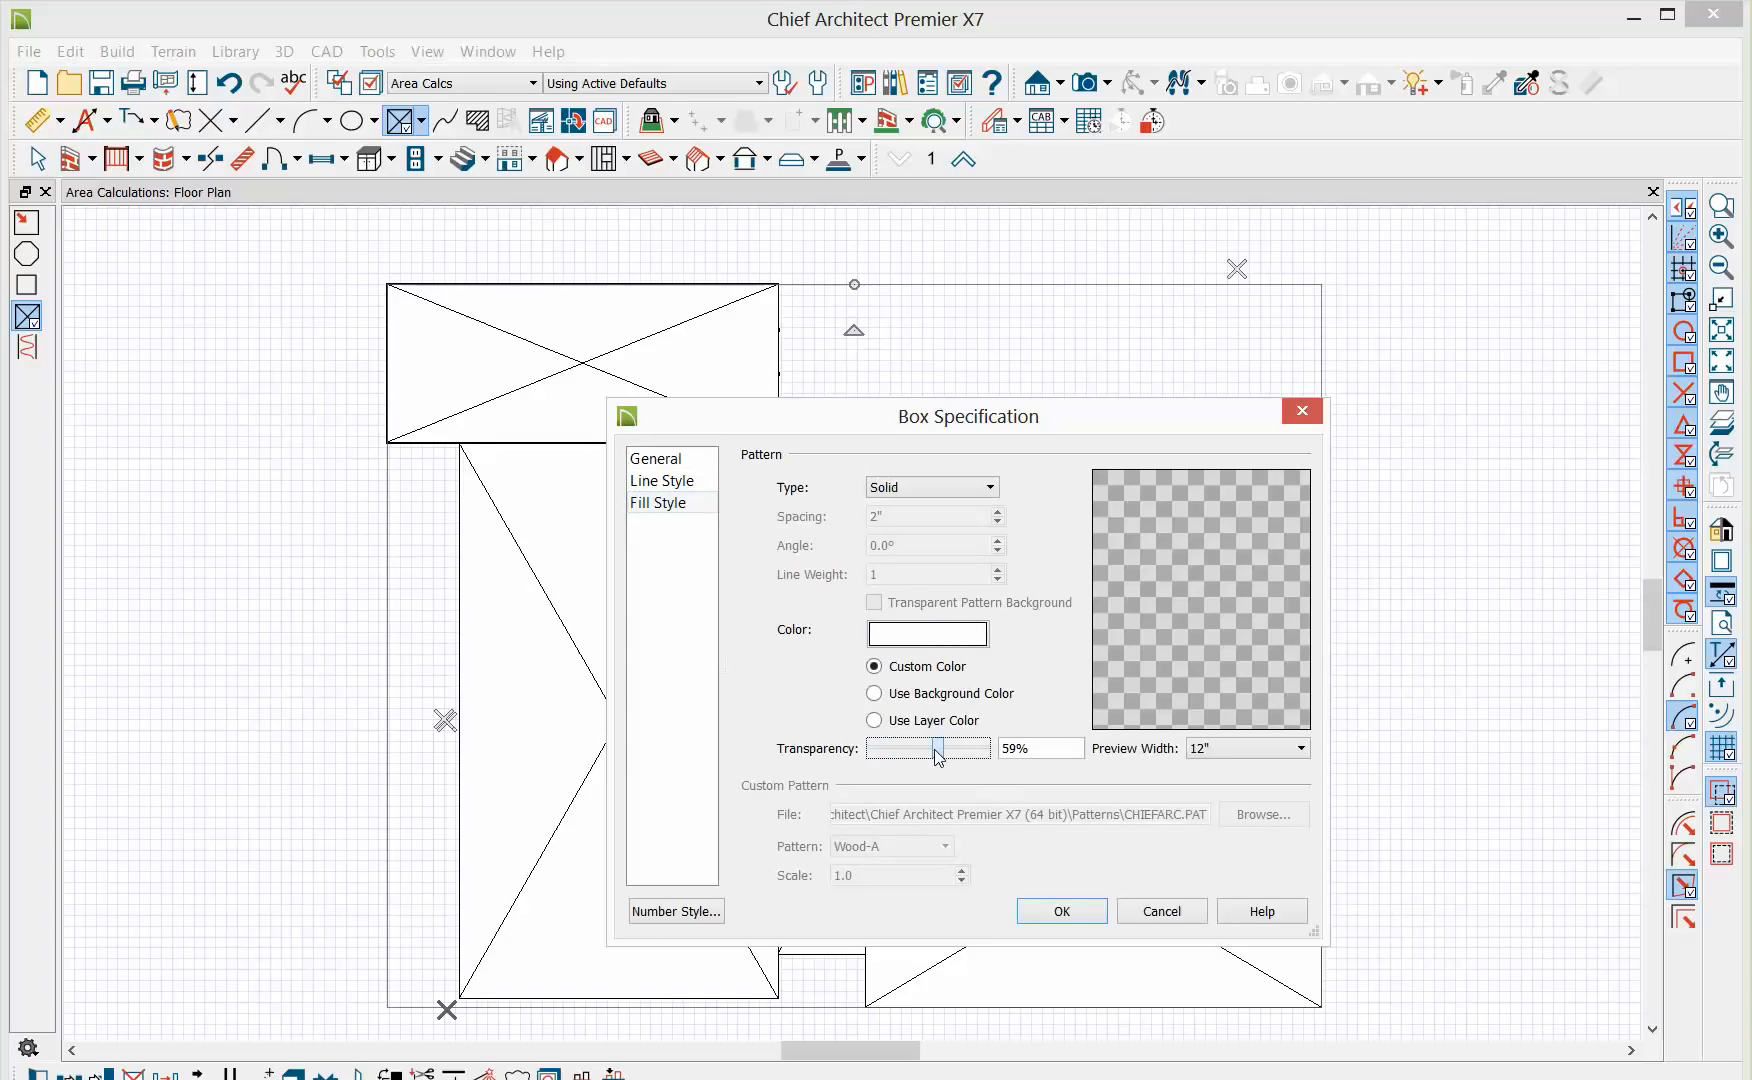
{"action": "left_click", "coordinate": [1086, 916]}
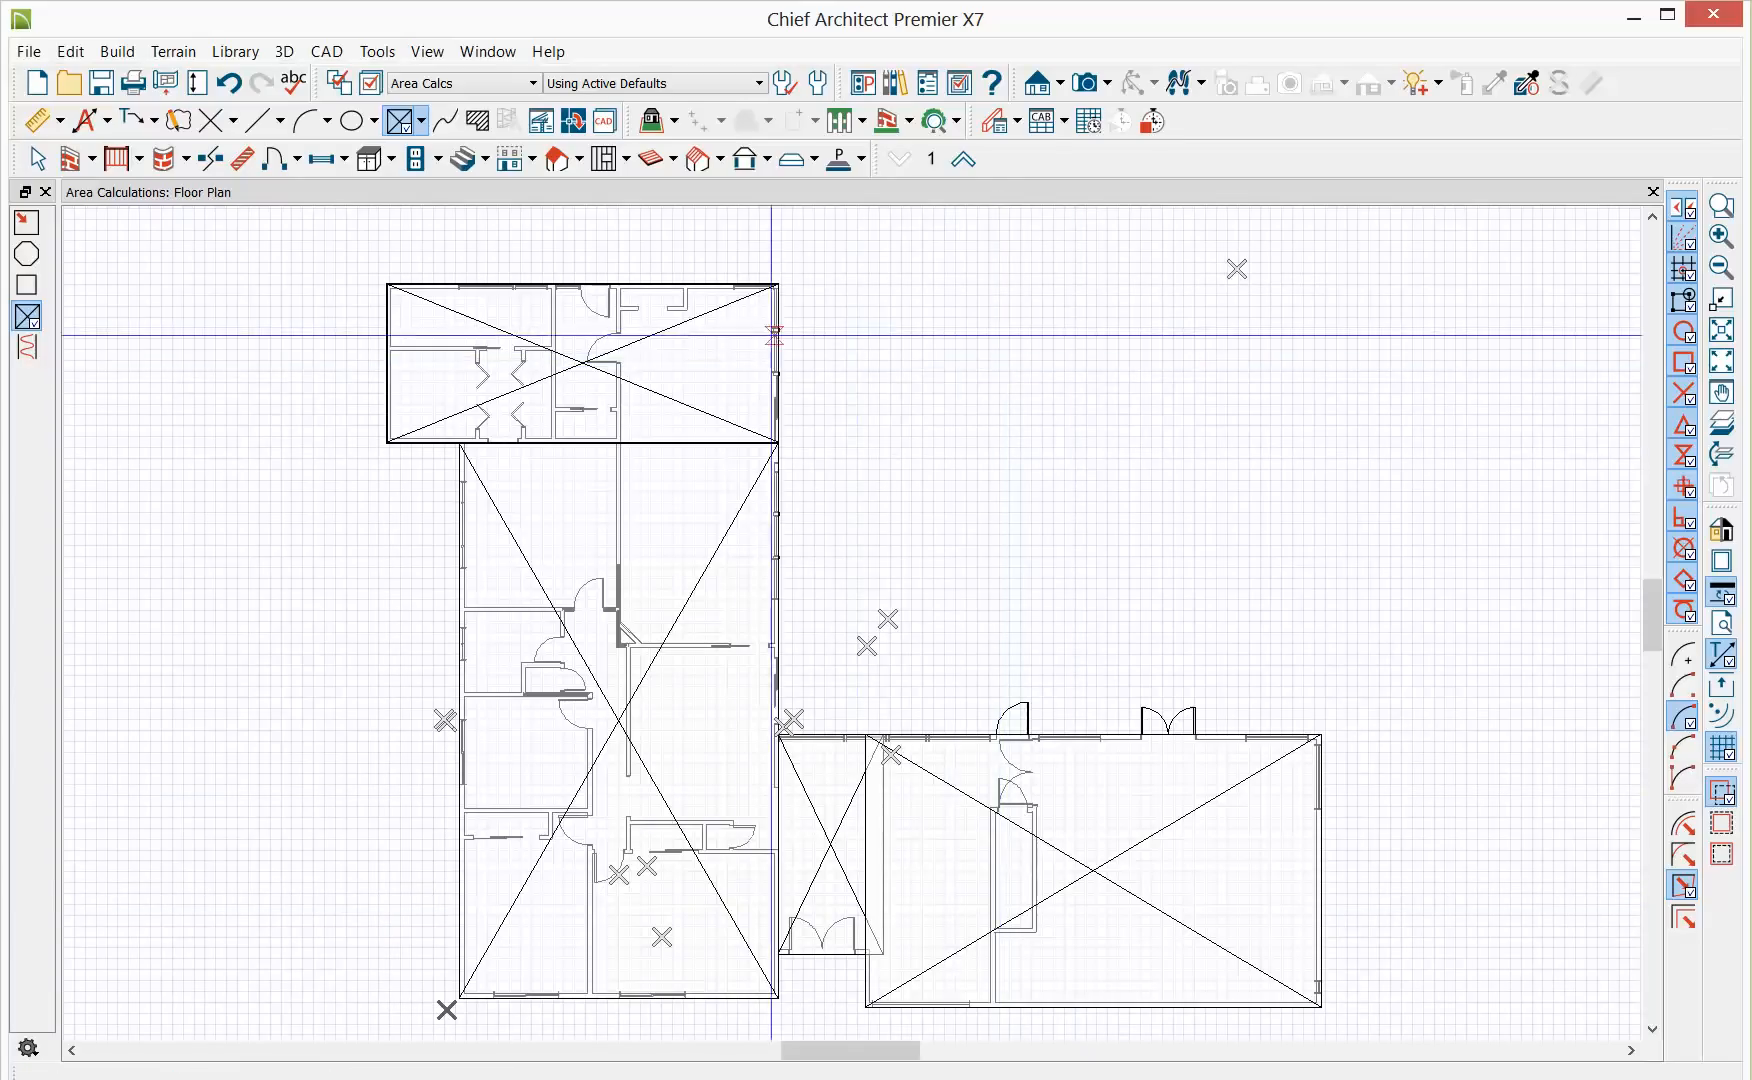
Step: Review the value of the user-defined text macro AreaPolylinebox in Text Macro Management
{"action": "scroll", "coordinate": [624, 420], "scroll_direction": "up", "scroll_amount": 1}
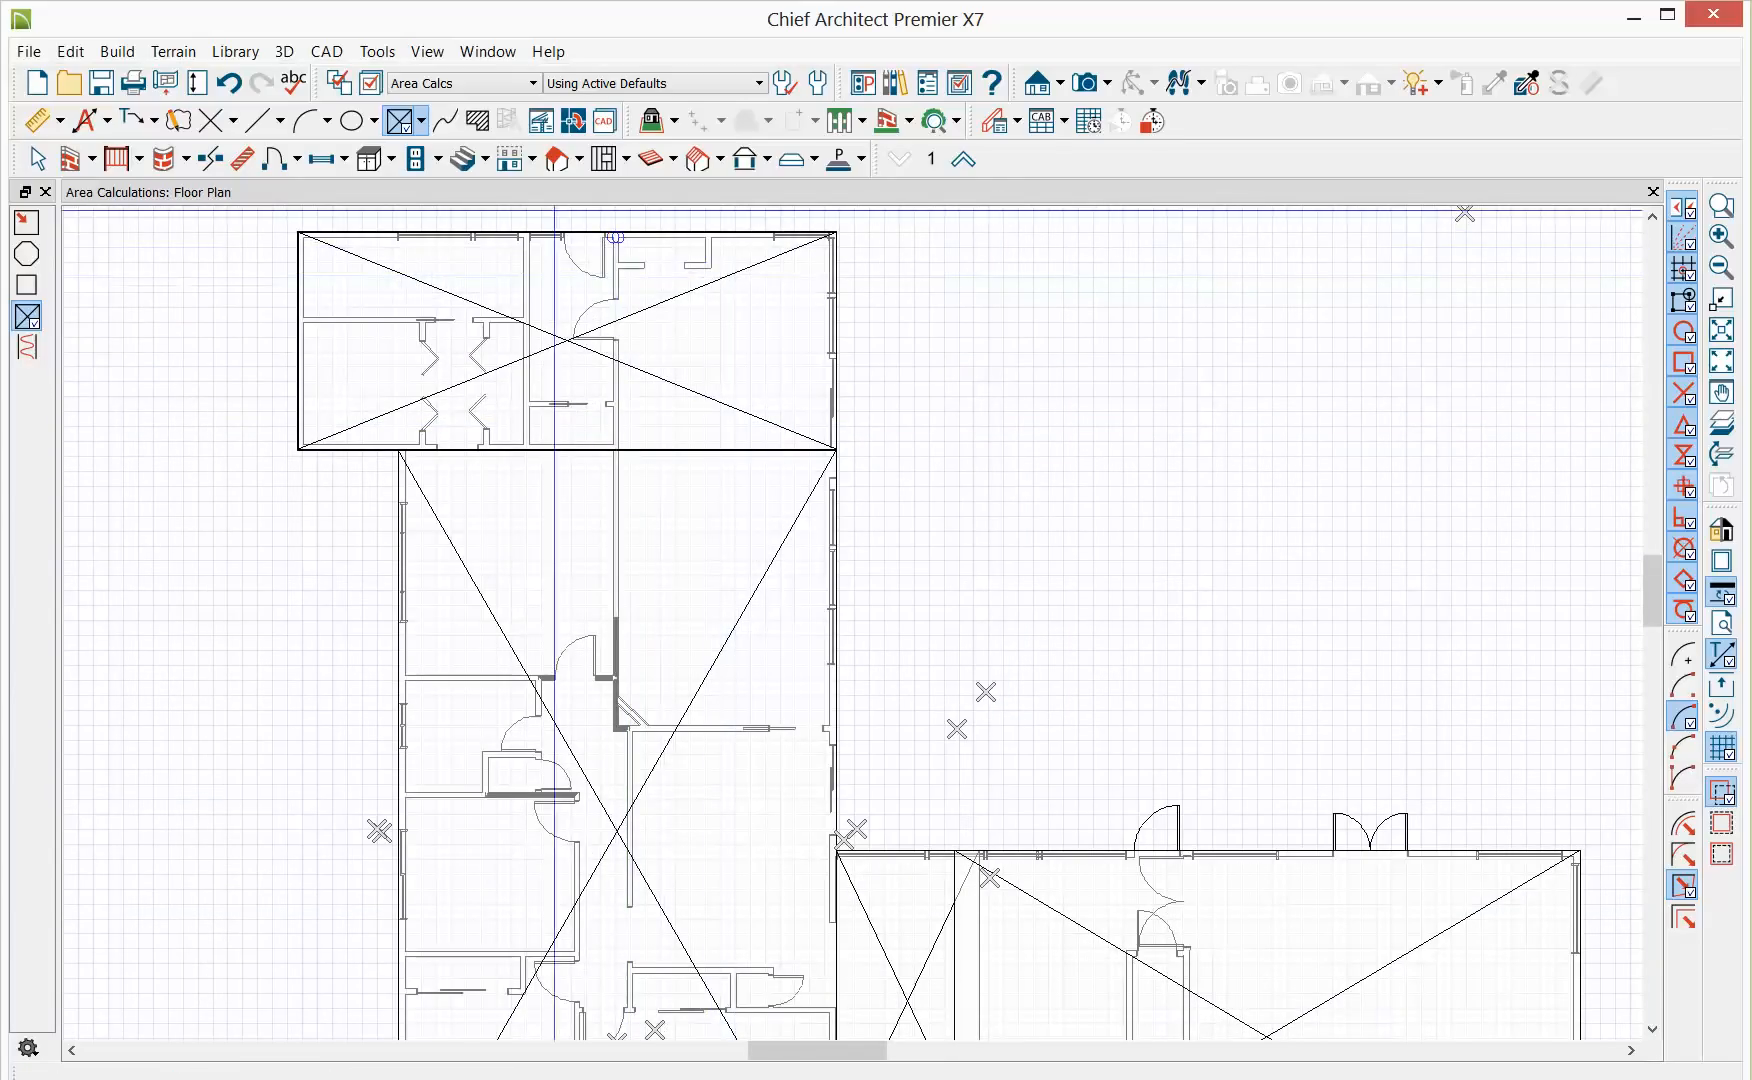
{"action": "left_click", "coordinate": [130, 121]}
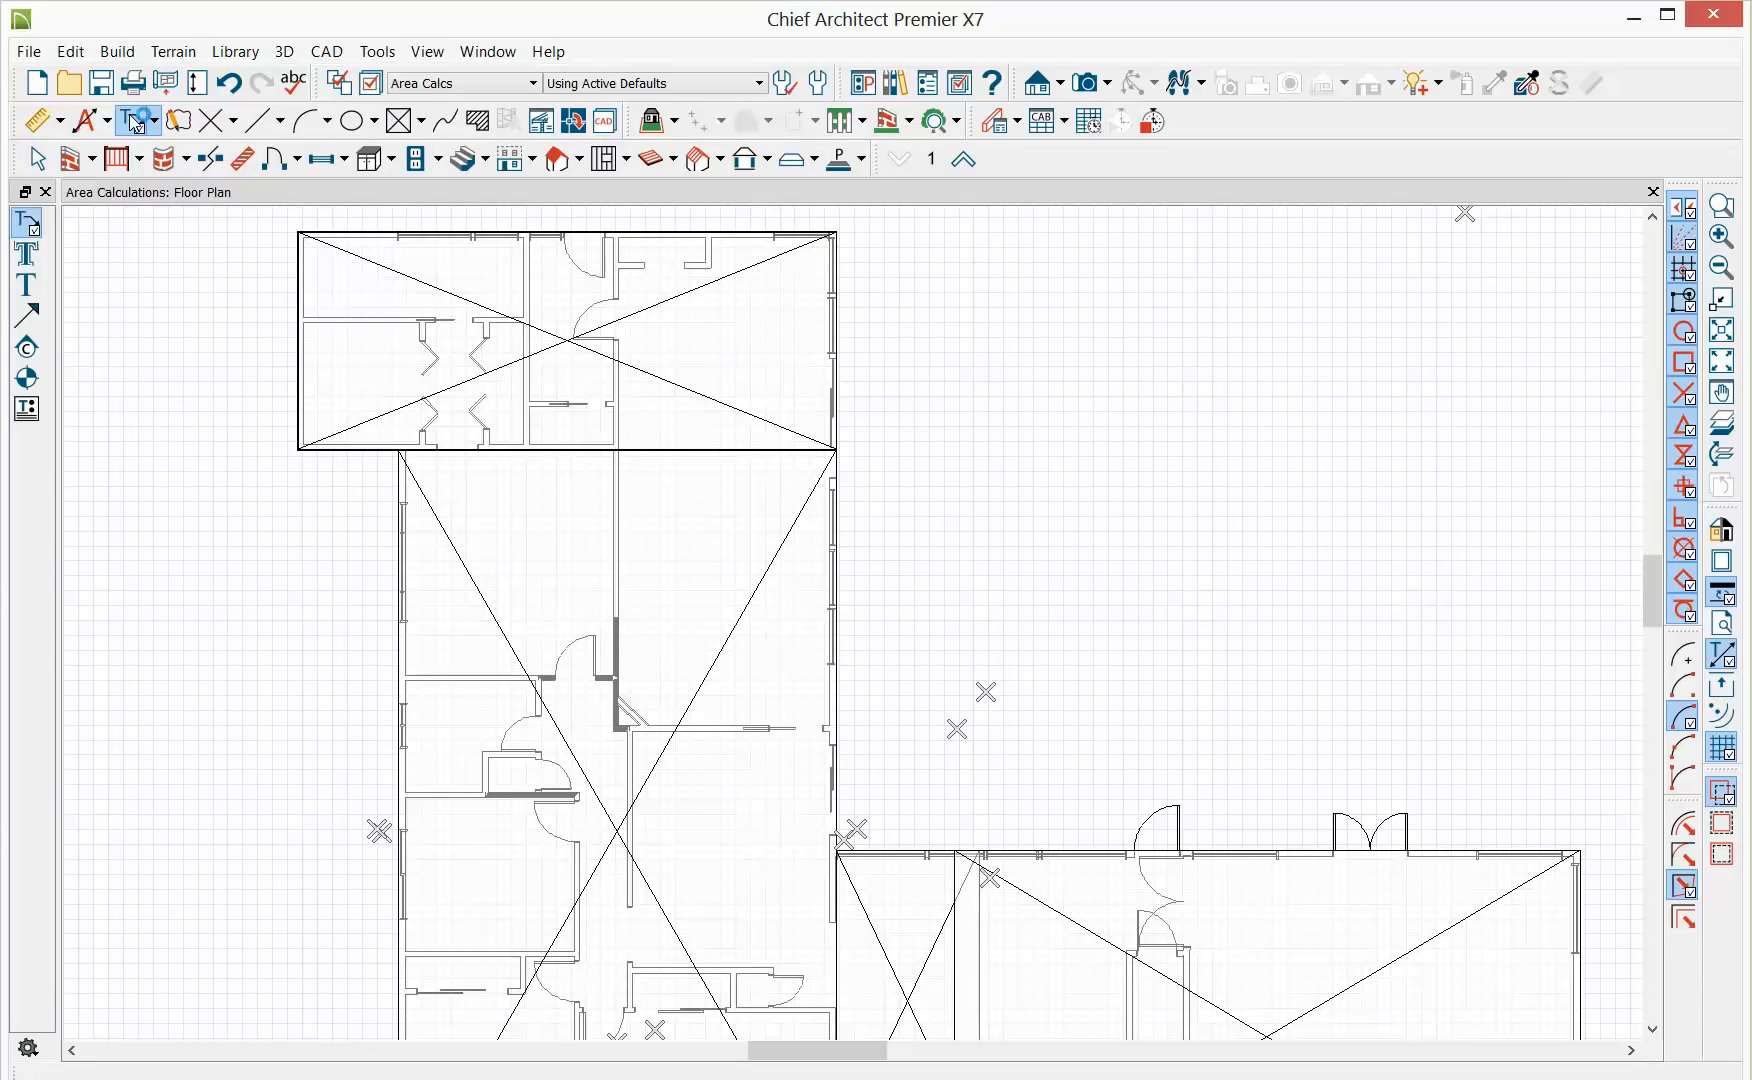
{"action": "left_click", "coordinate": [27, 409]}
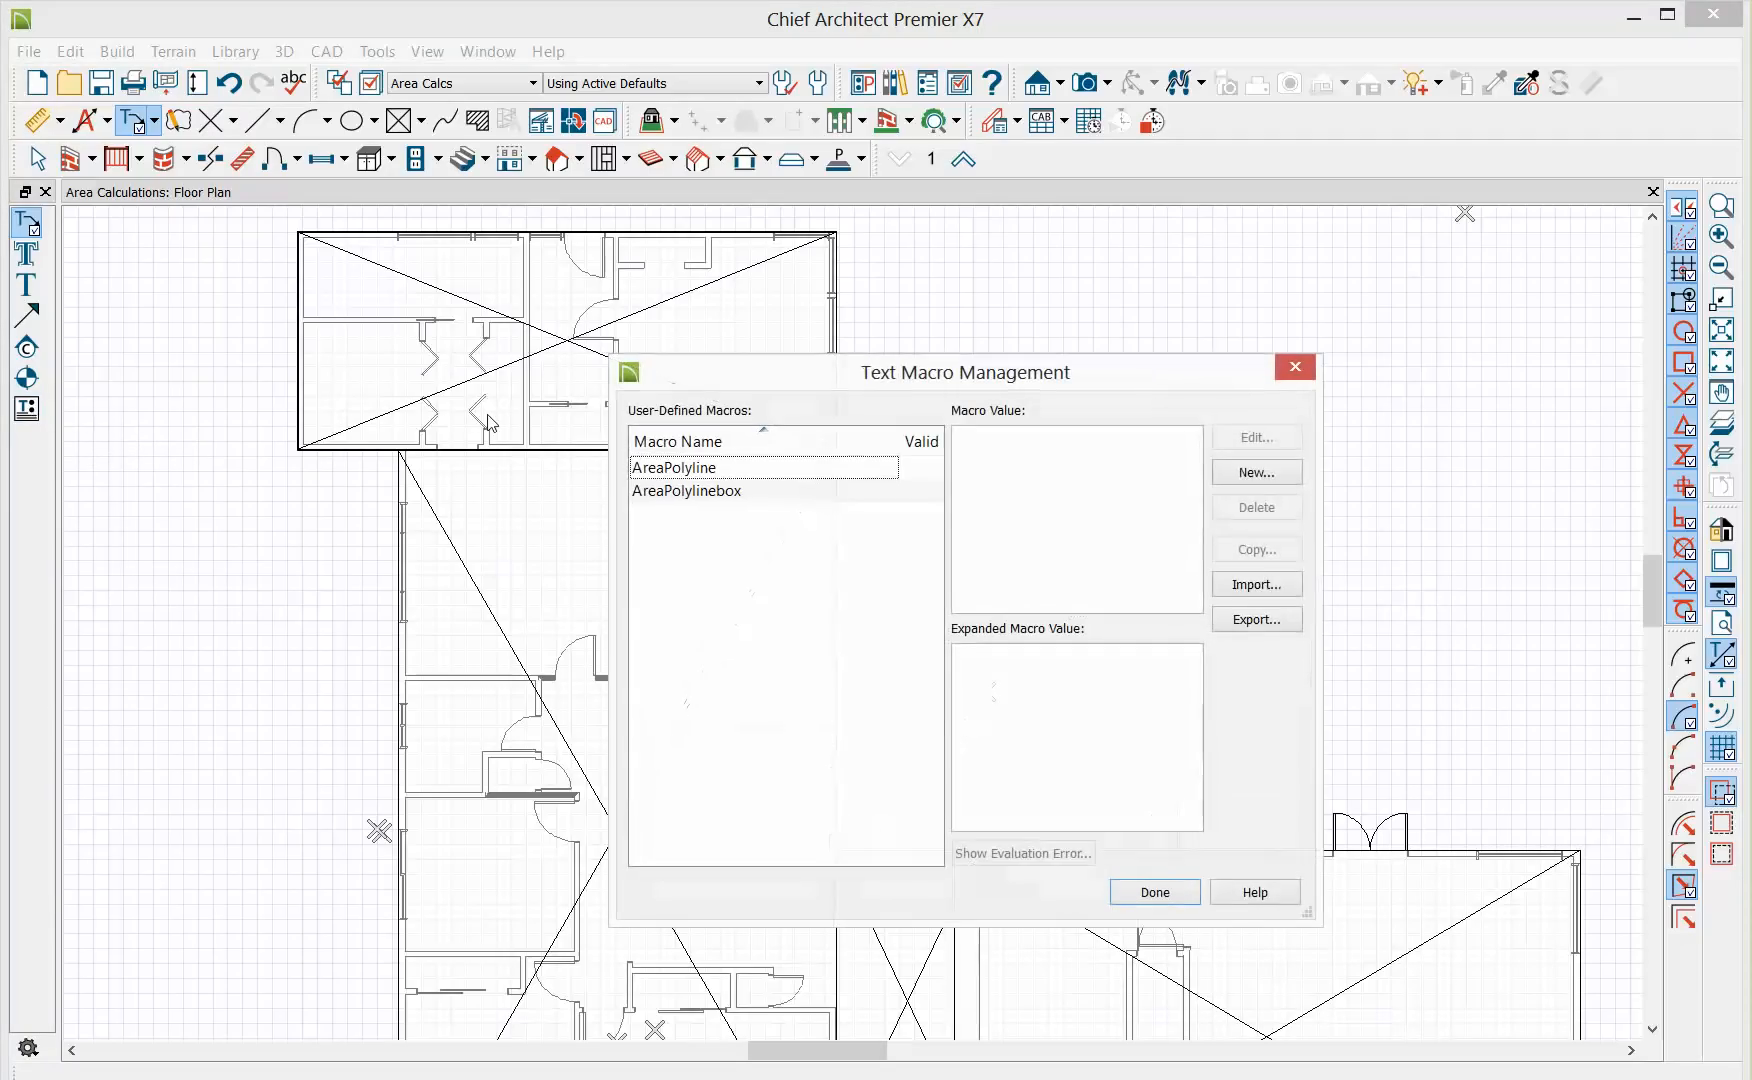
{"action": "left_click", "coordinate": [747, 497]}
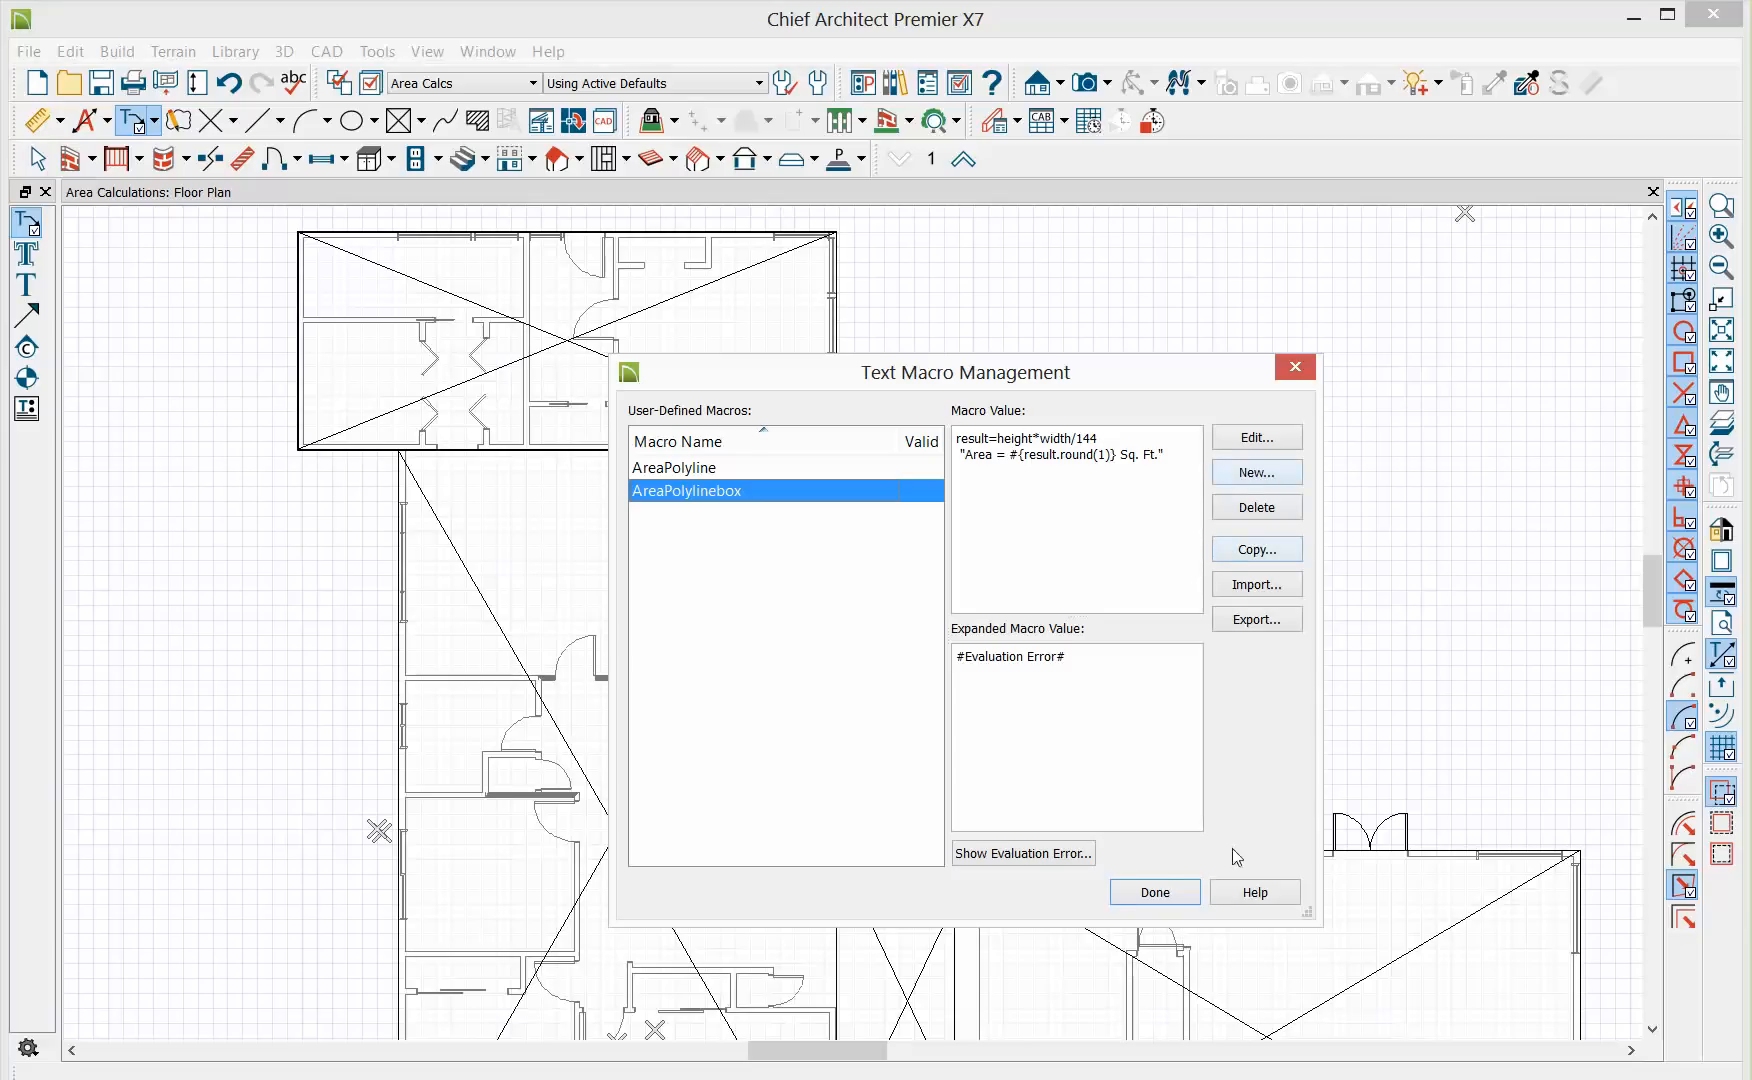
{"action": "left_click", "coordinate": [1157, 891]}
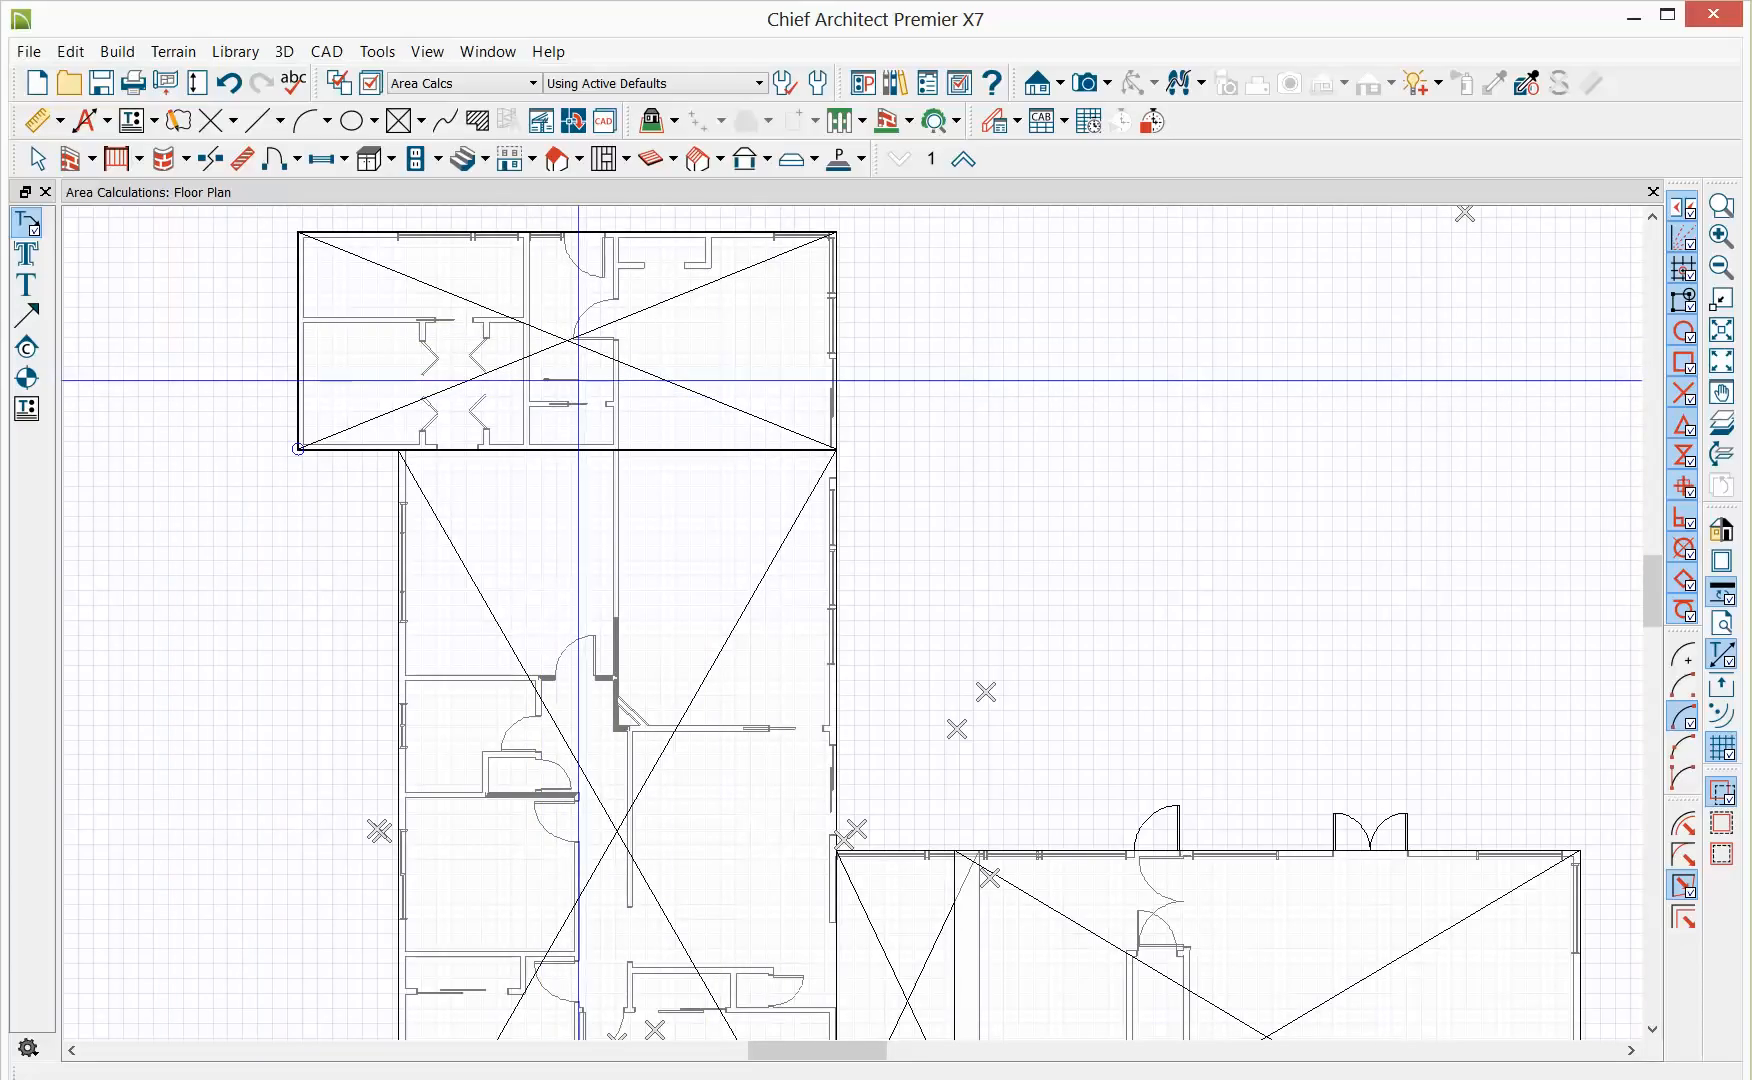
Step: Place a rich text label with an arrow in the north wing's box, containing the user-defined macro %AreaPolylinebox%
{"action": "left_click", "coordinate": [578, 380]}
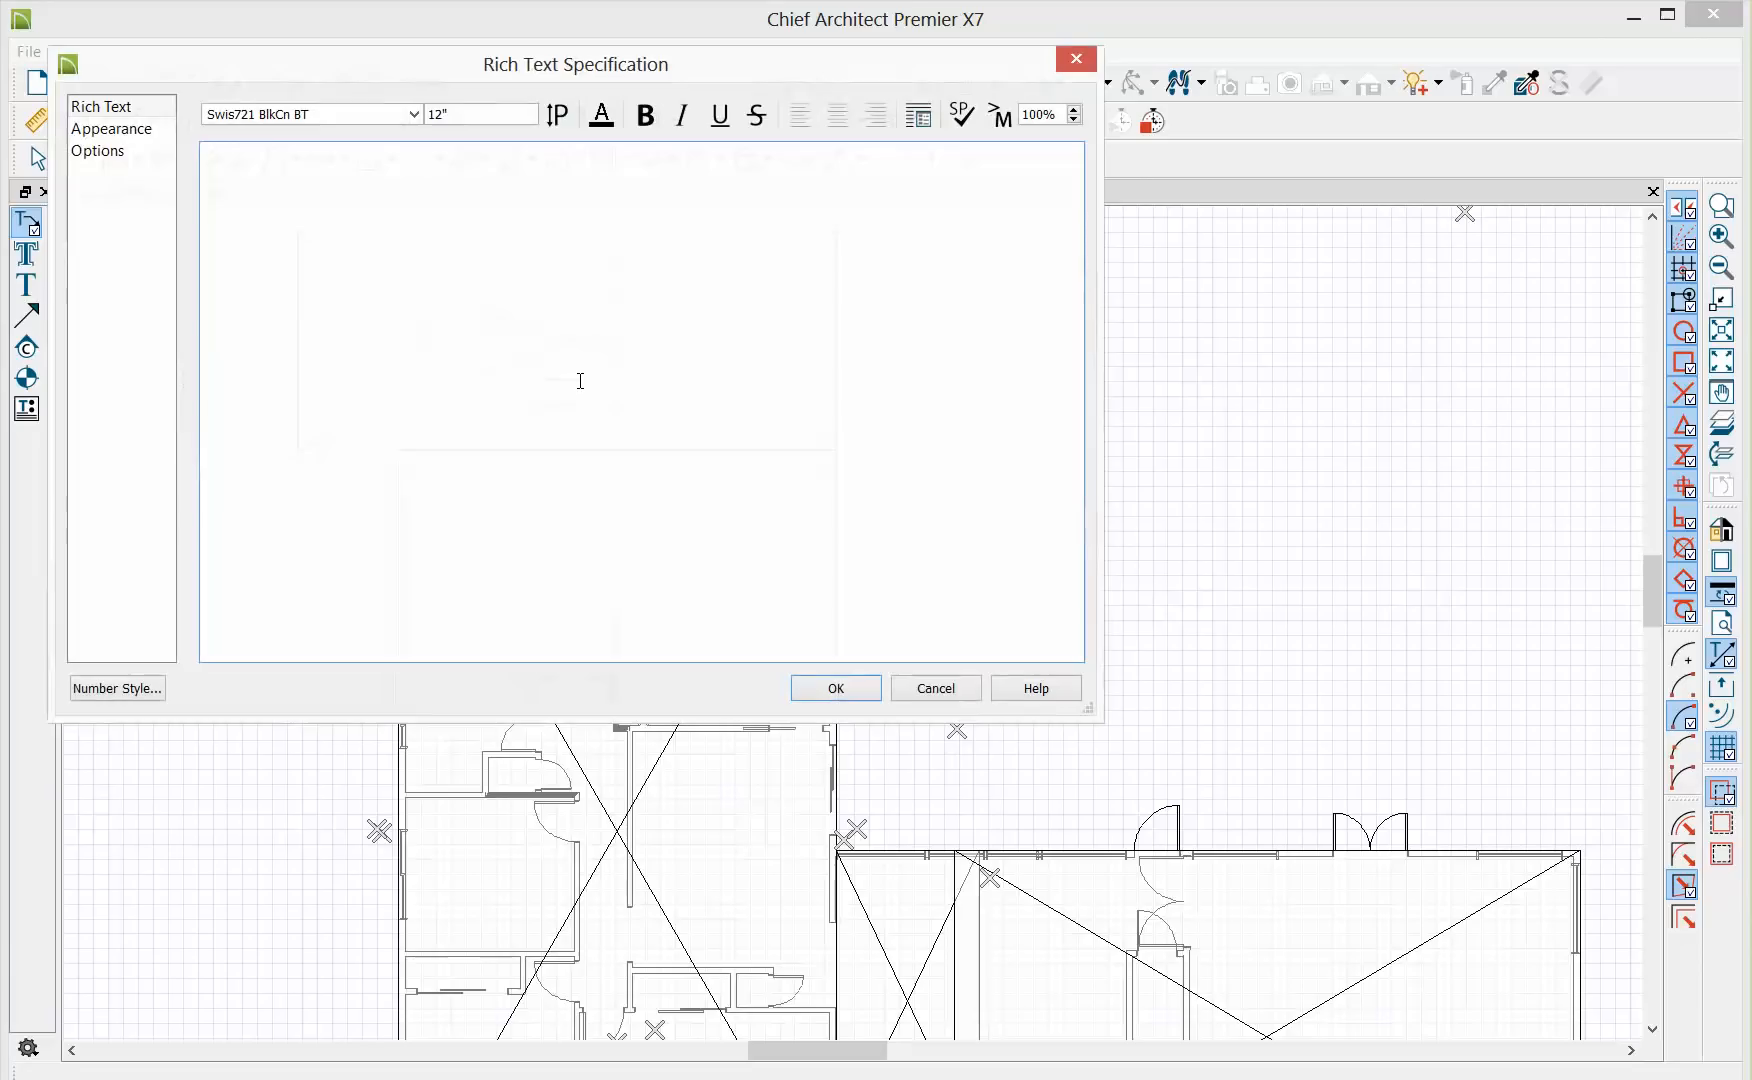
{"action": "left_click", "coordinate": [999, 114]}
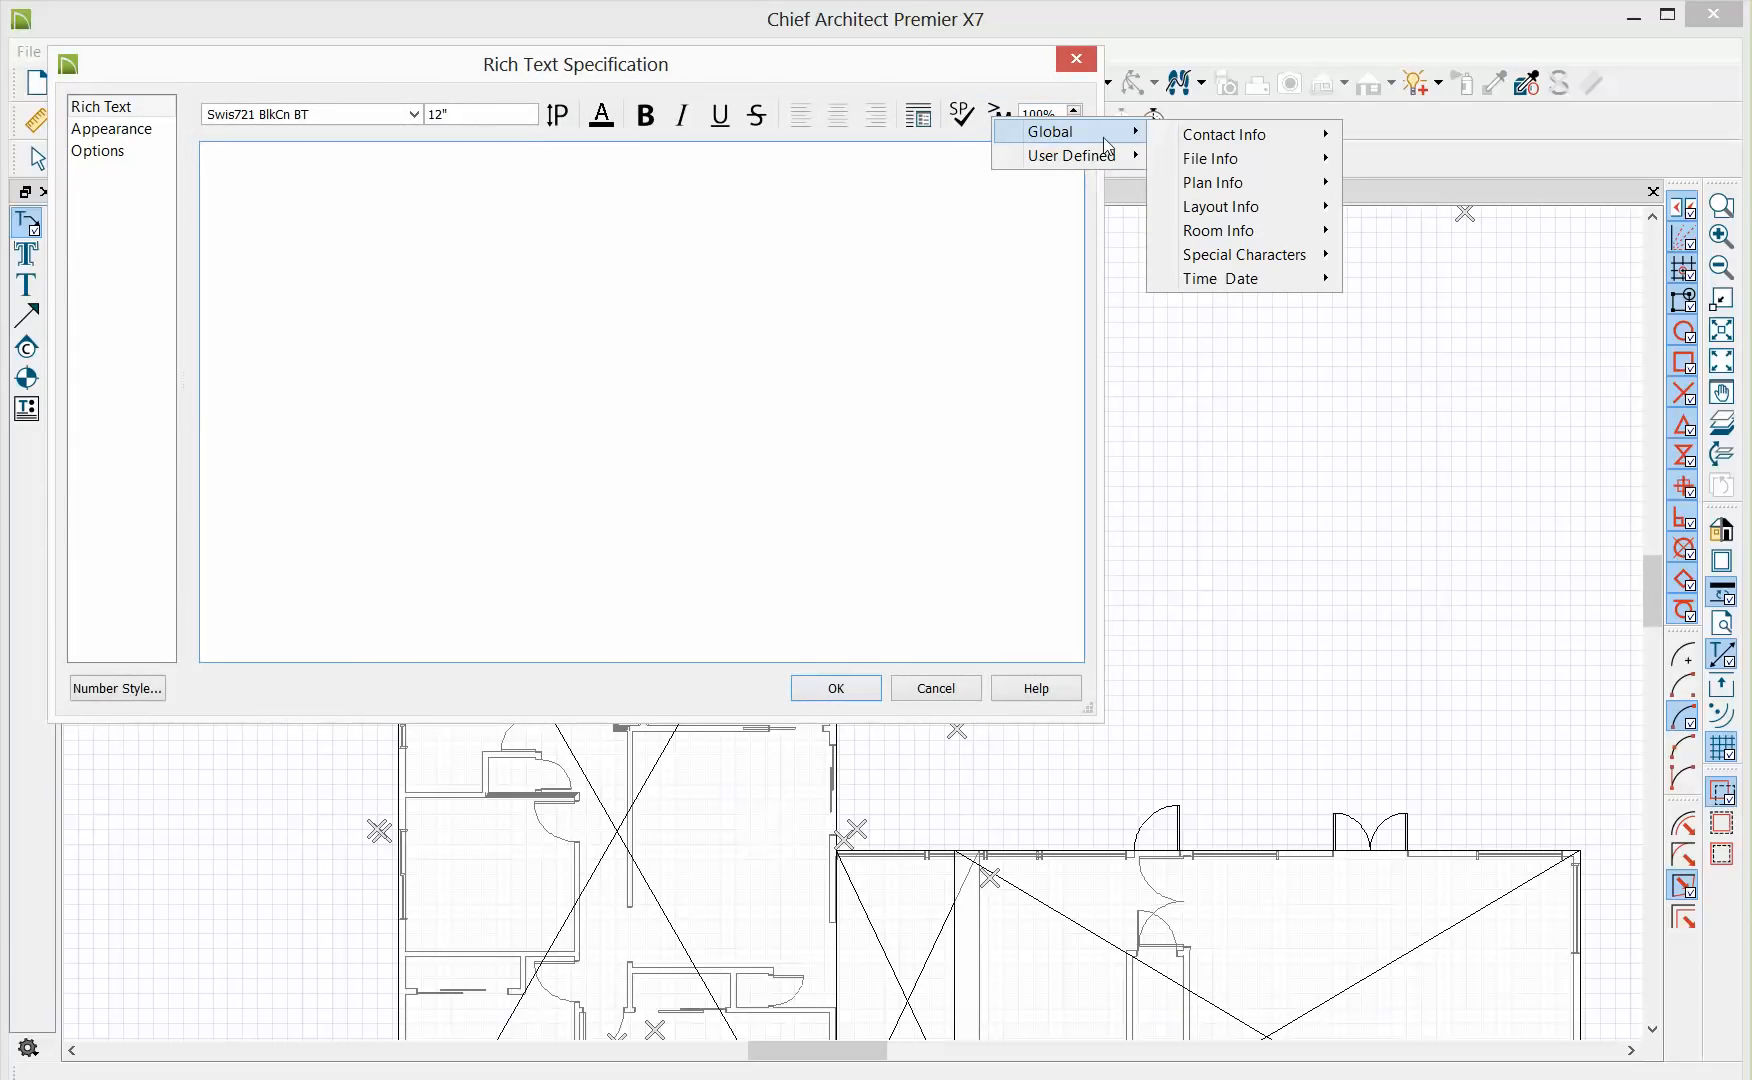
{"action": "mouse_move", "coordinate": [1110, 155]}
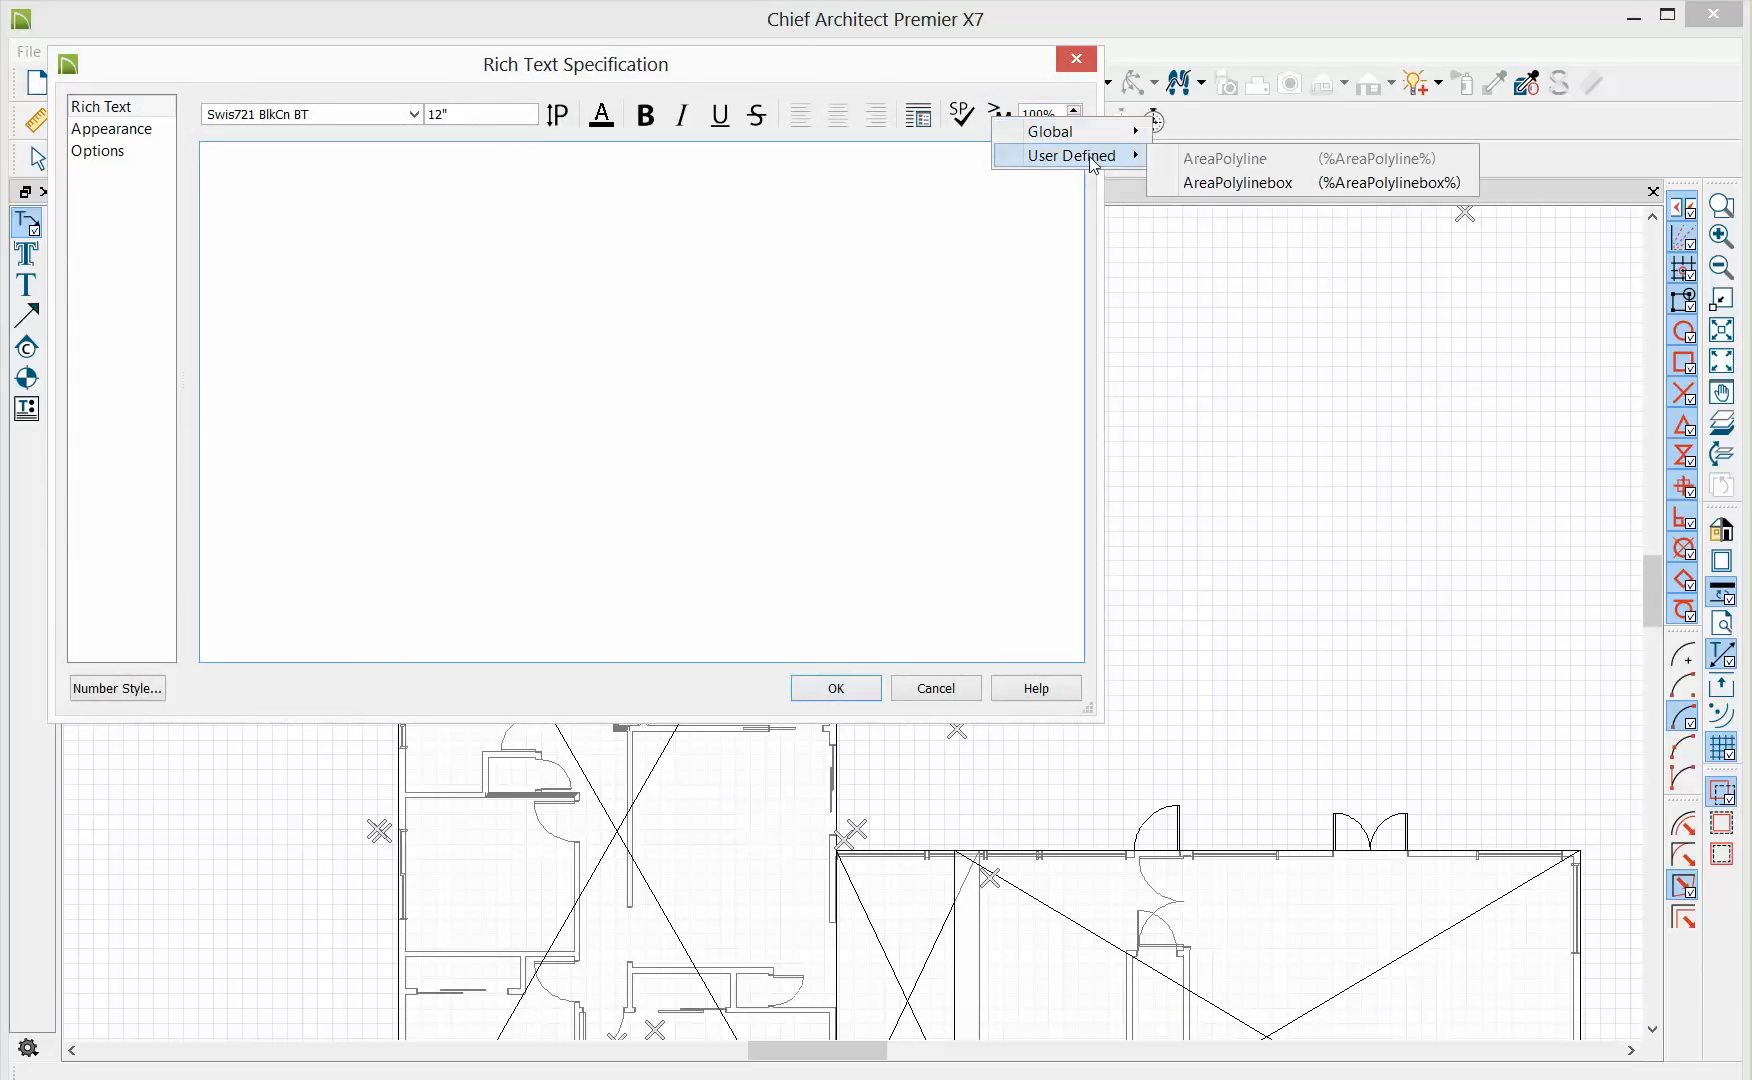
{"action": "left_click", "coordinate": [1247, 183]}
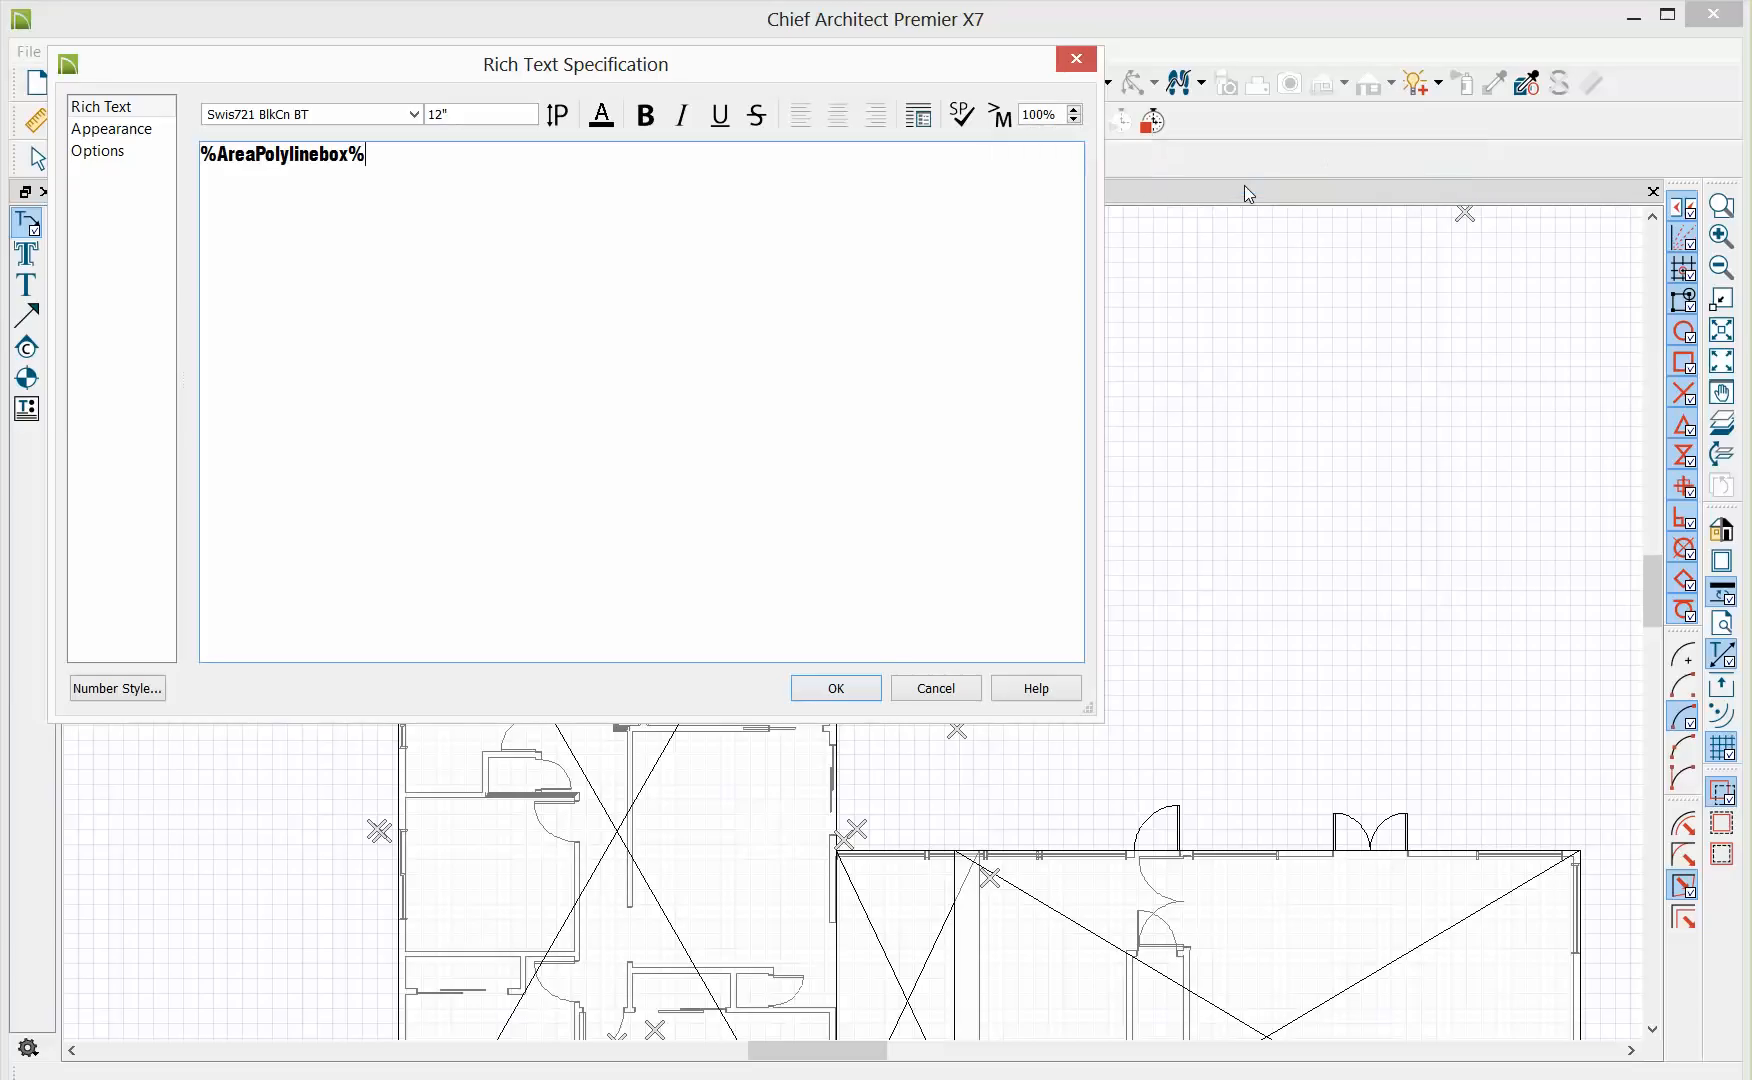
{"action": "left_click", "coordinate": [860, 698]}
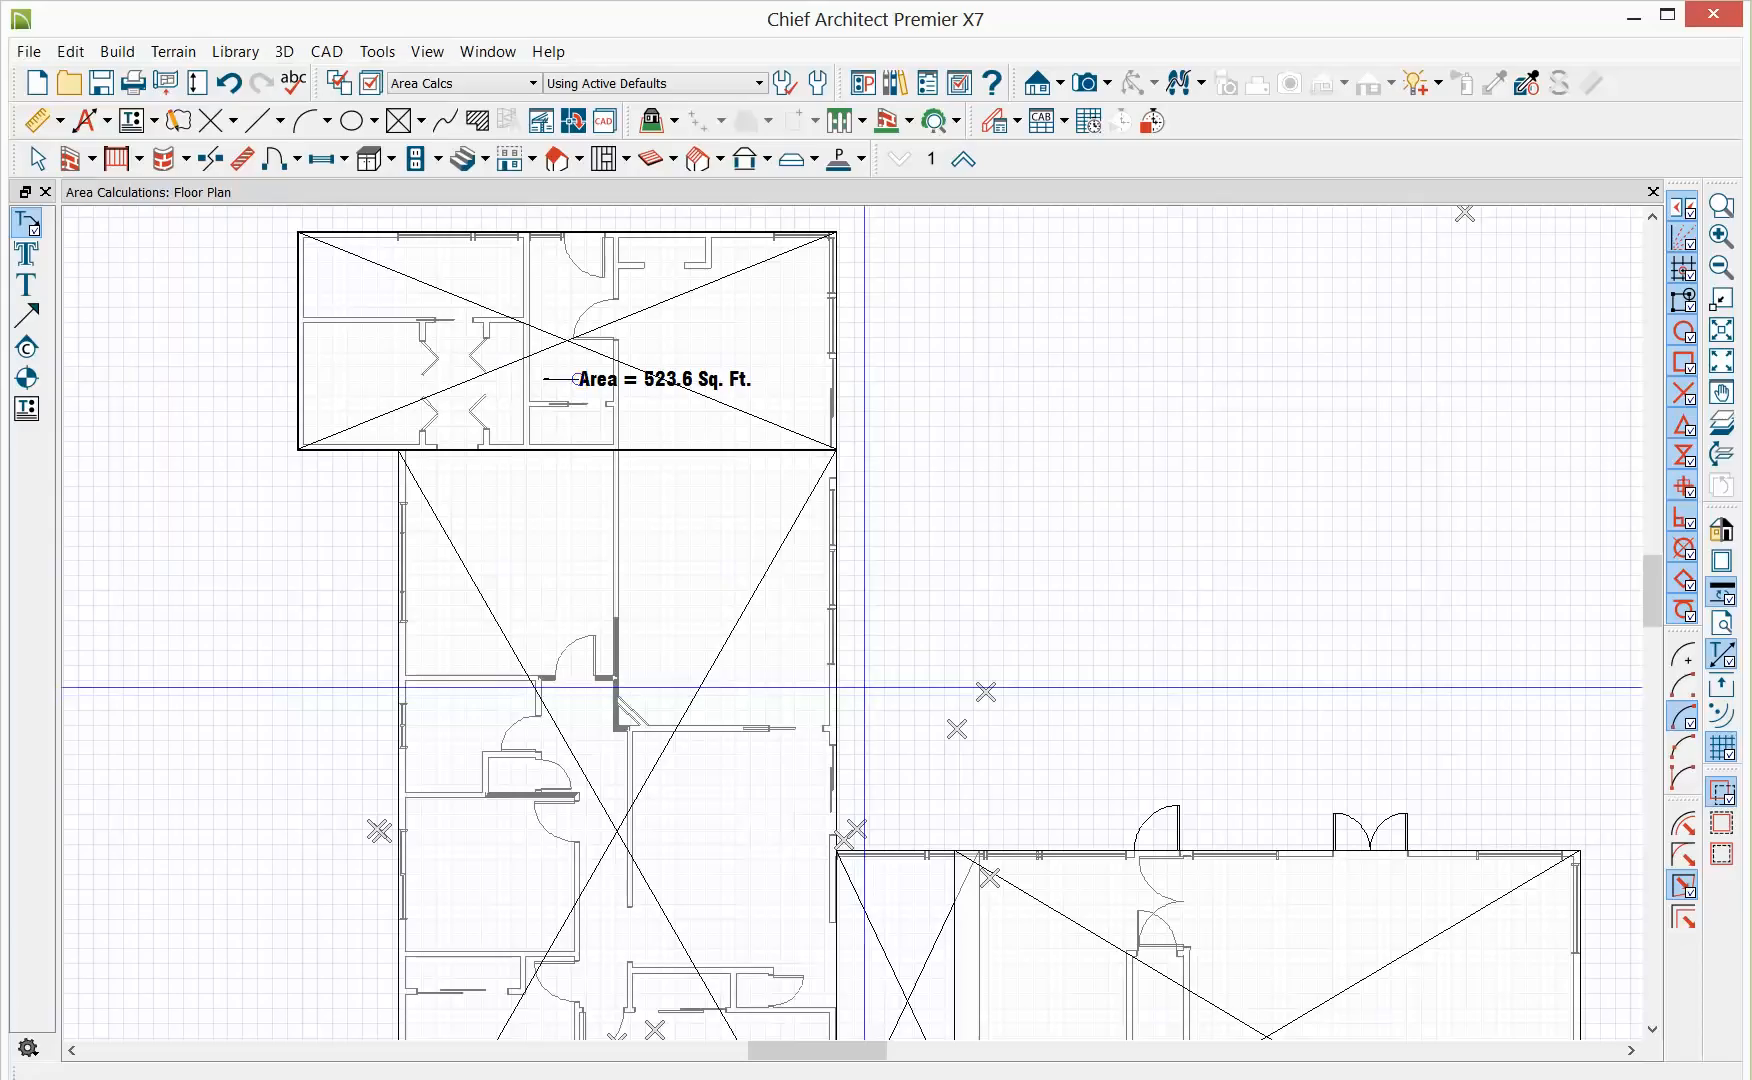
Step: Copy the area label with its arrow and paste it into the main wing, connecting entry and east wing boxes
{"action": "left_click", "coordinate": [545, 379]}
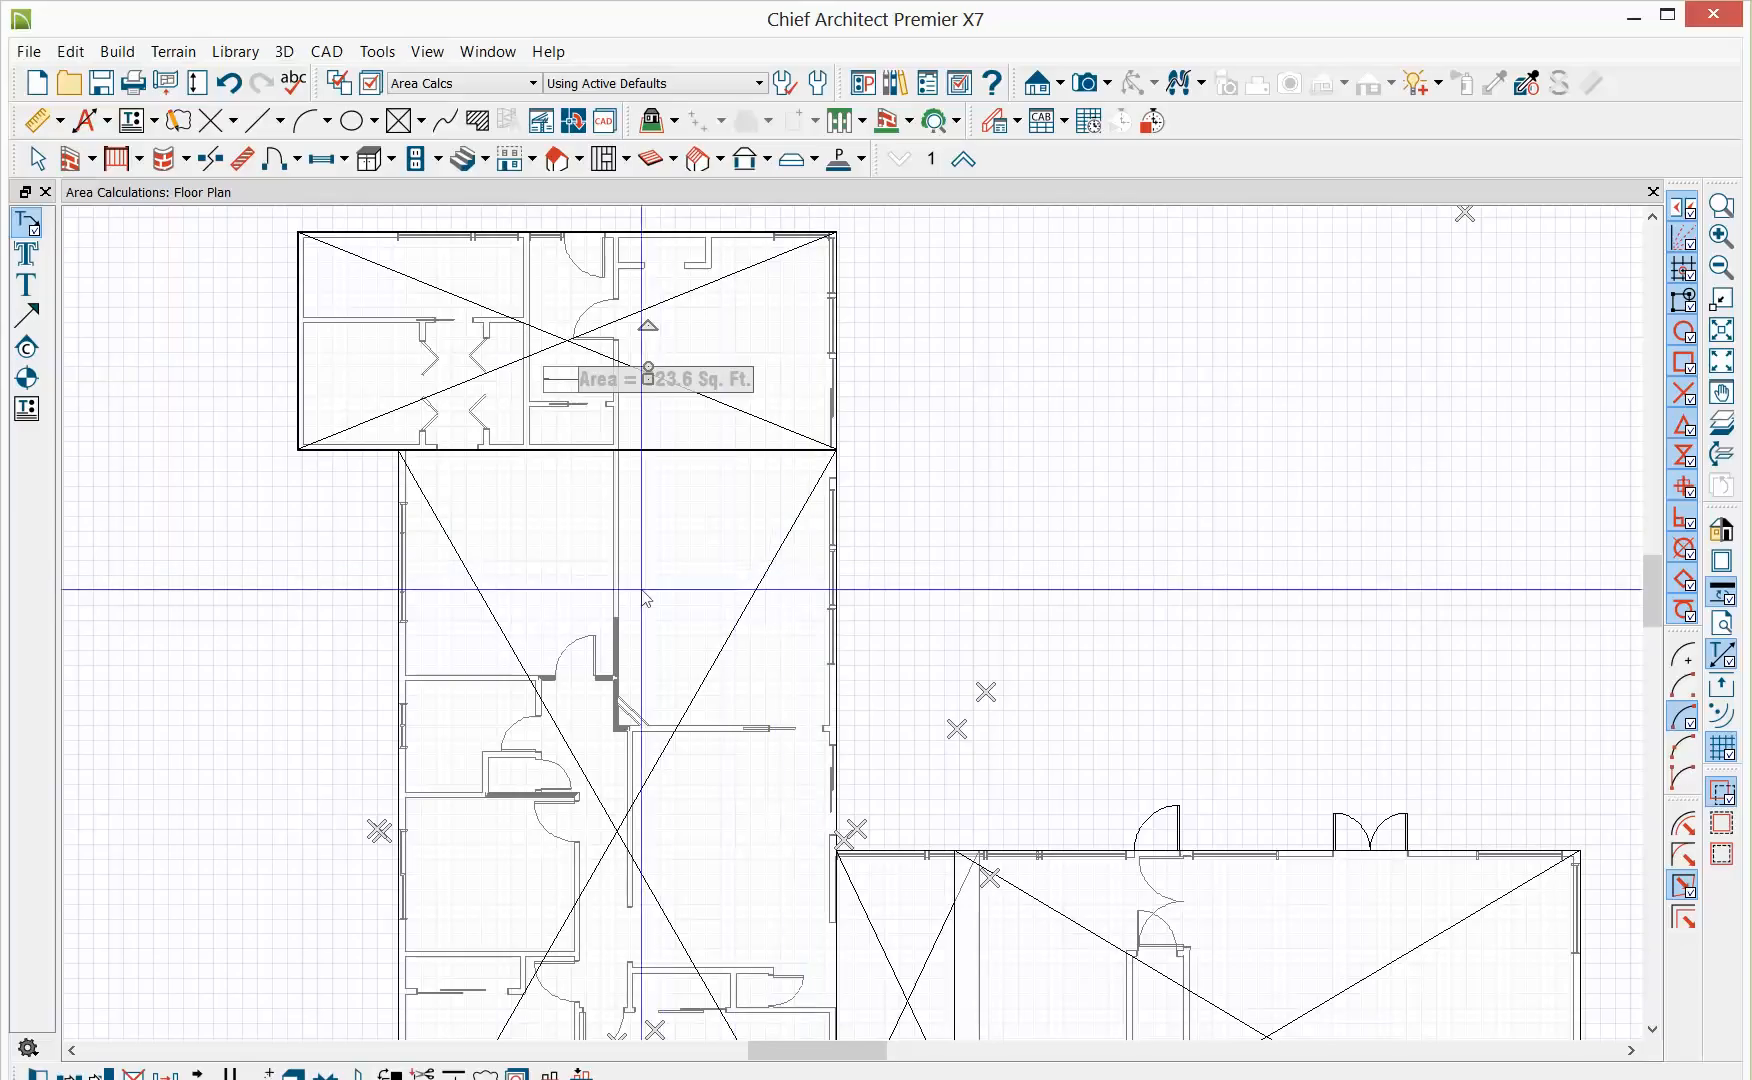
{"action": "key", "text": "ctrl+c"}
{"action": "key", "text": "ctrl+v"}
{"action": "left_click", "coordinate": [580, 600]}
{"action": "scroll", "coordinate": [1020, 700], "scroll_direction": "down", "scroll_amount": 2}
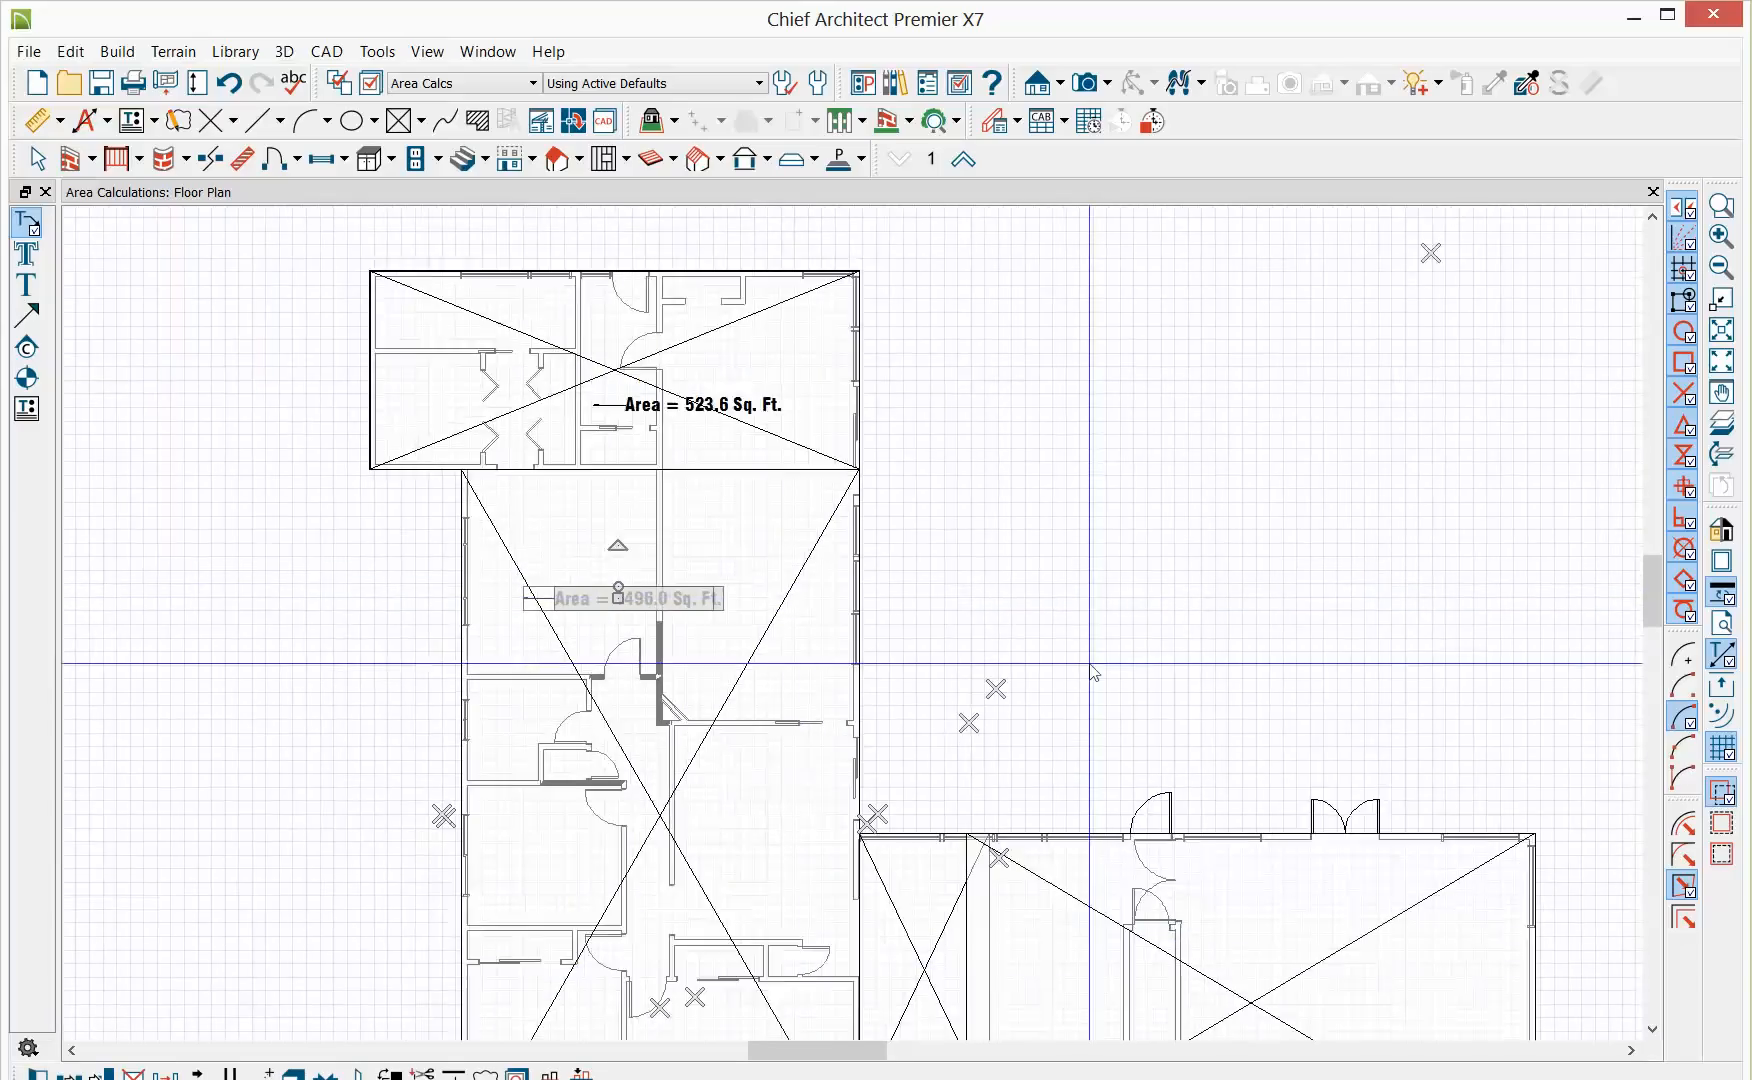
{"action": "key", "text": "ctrl+v"}
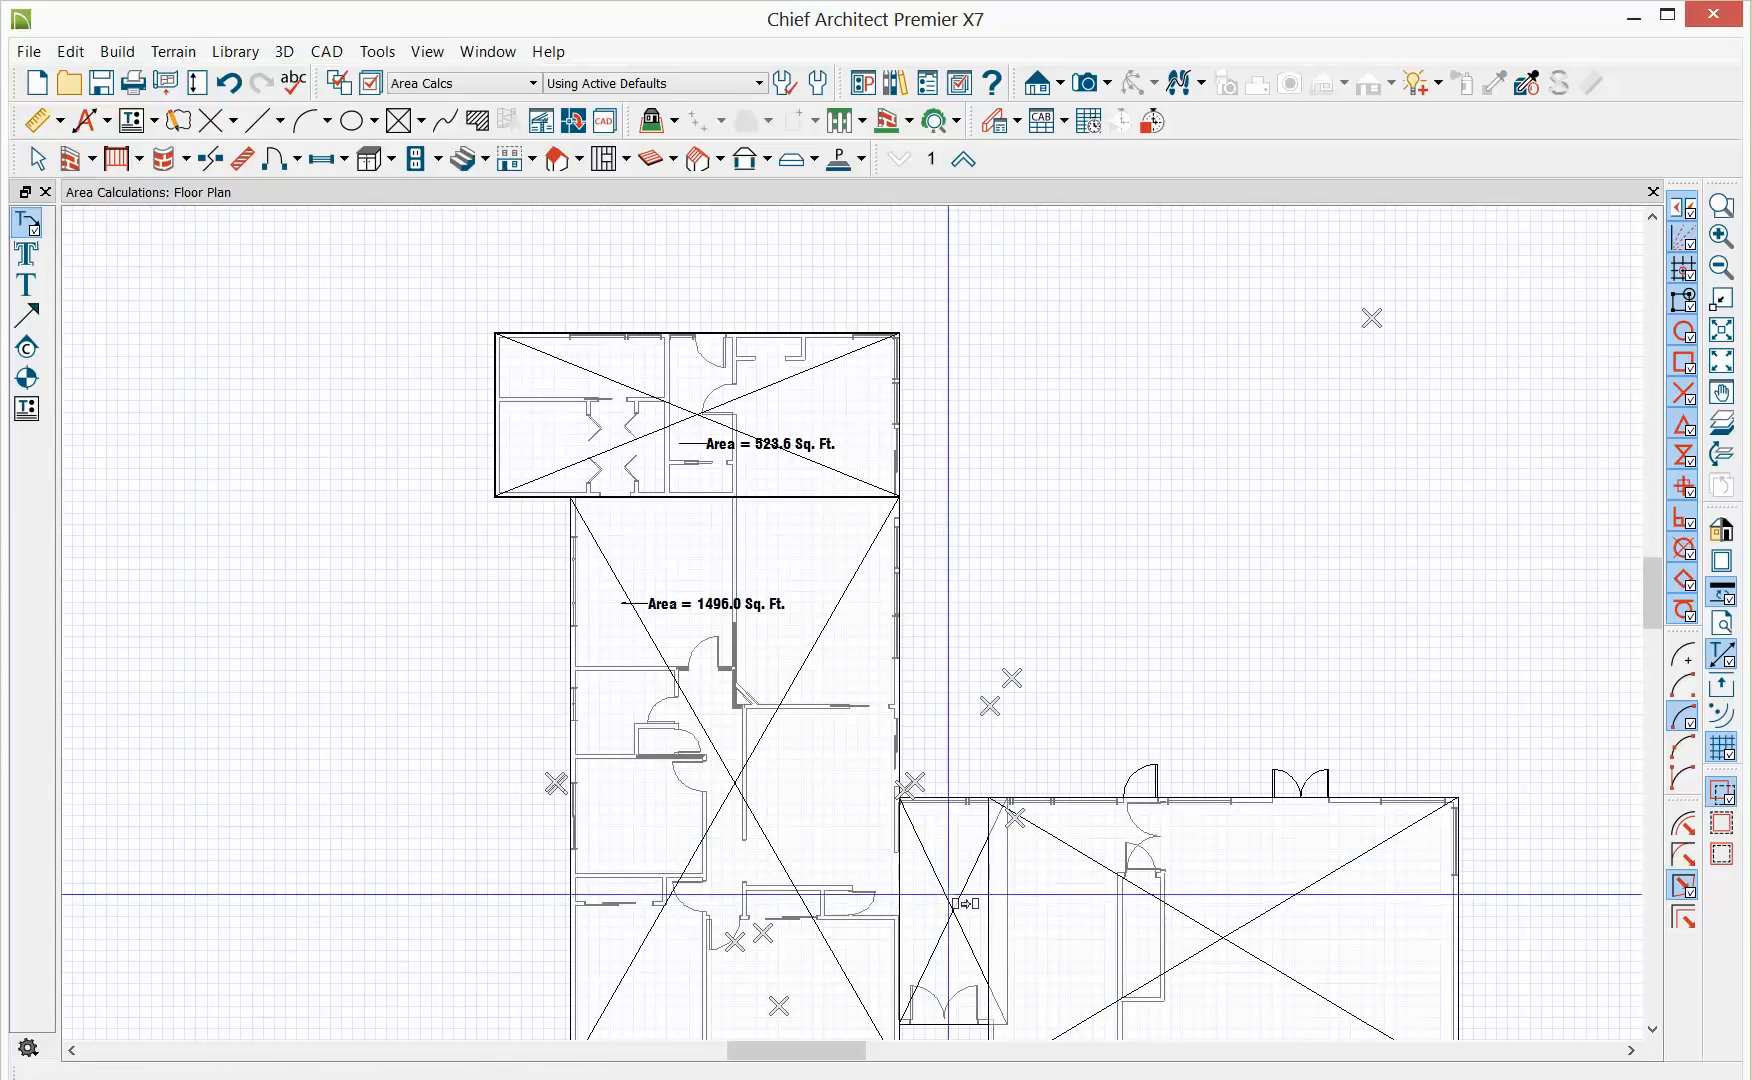
{"action": "left_click", "coordinate": [960, 893]}
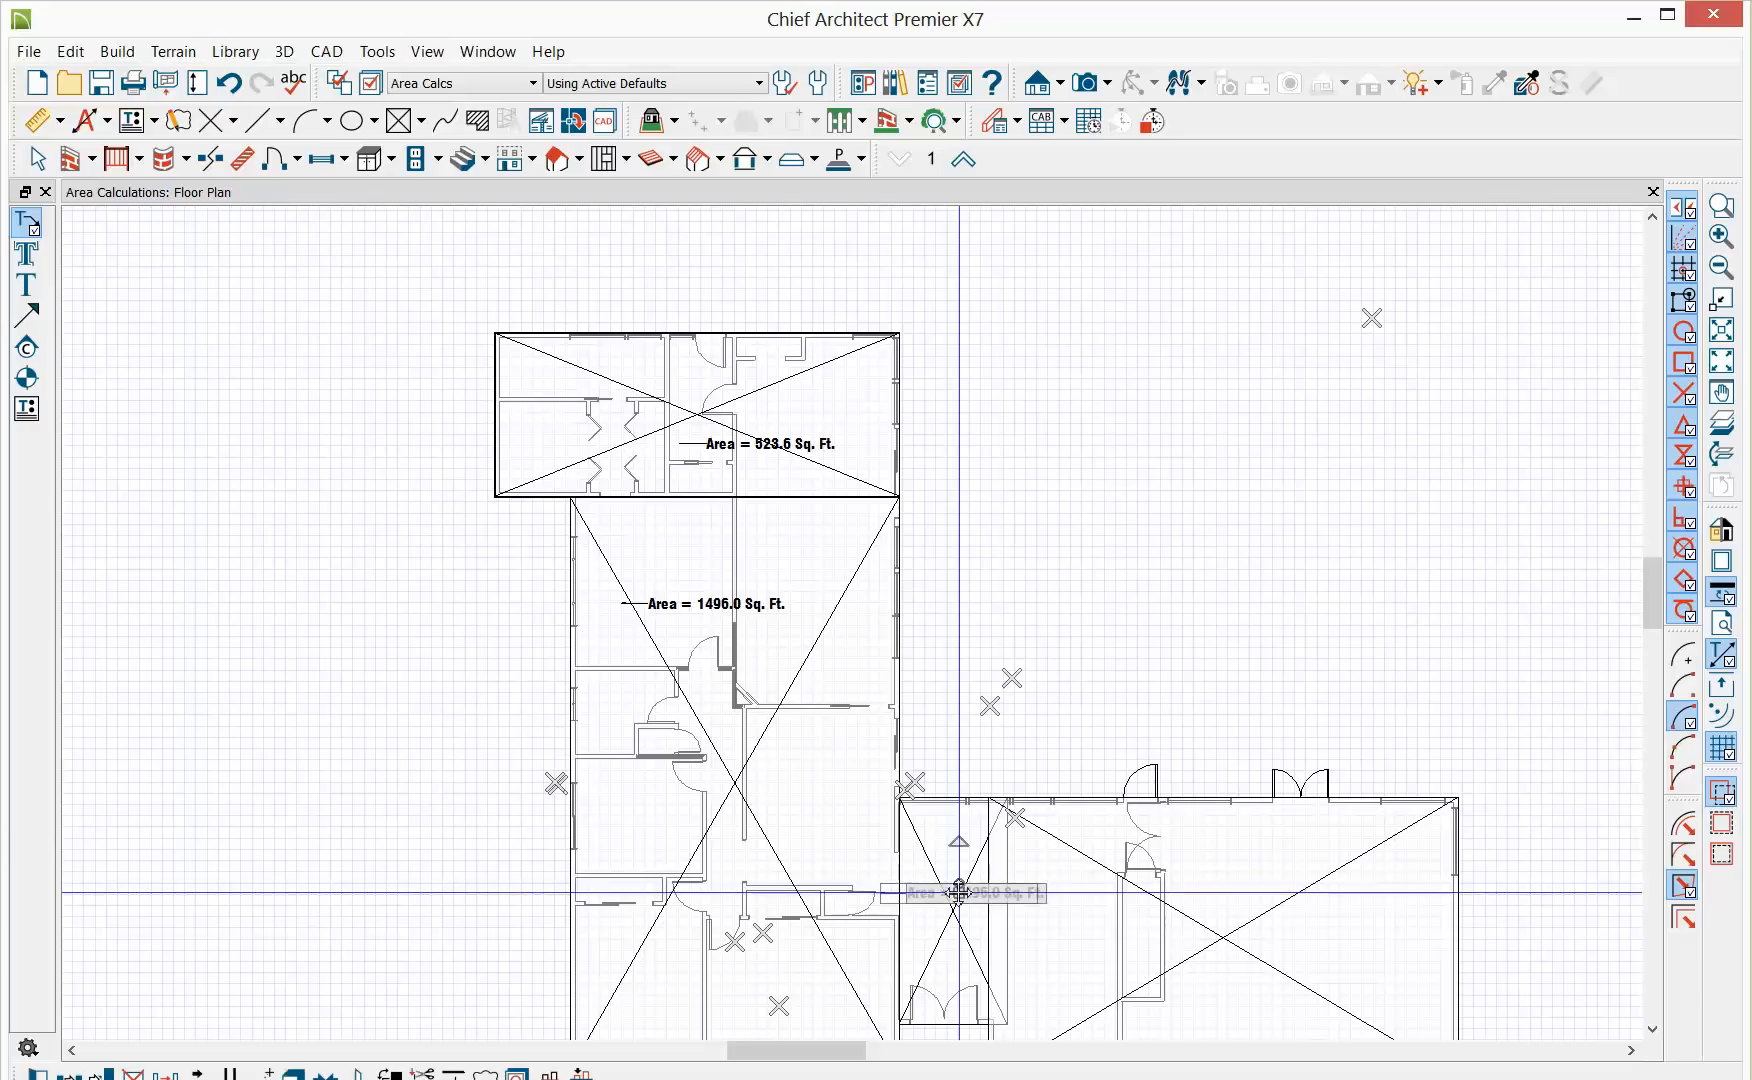
{"action": "left_click", "coordinate": [1312, 924]}
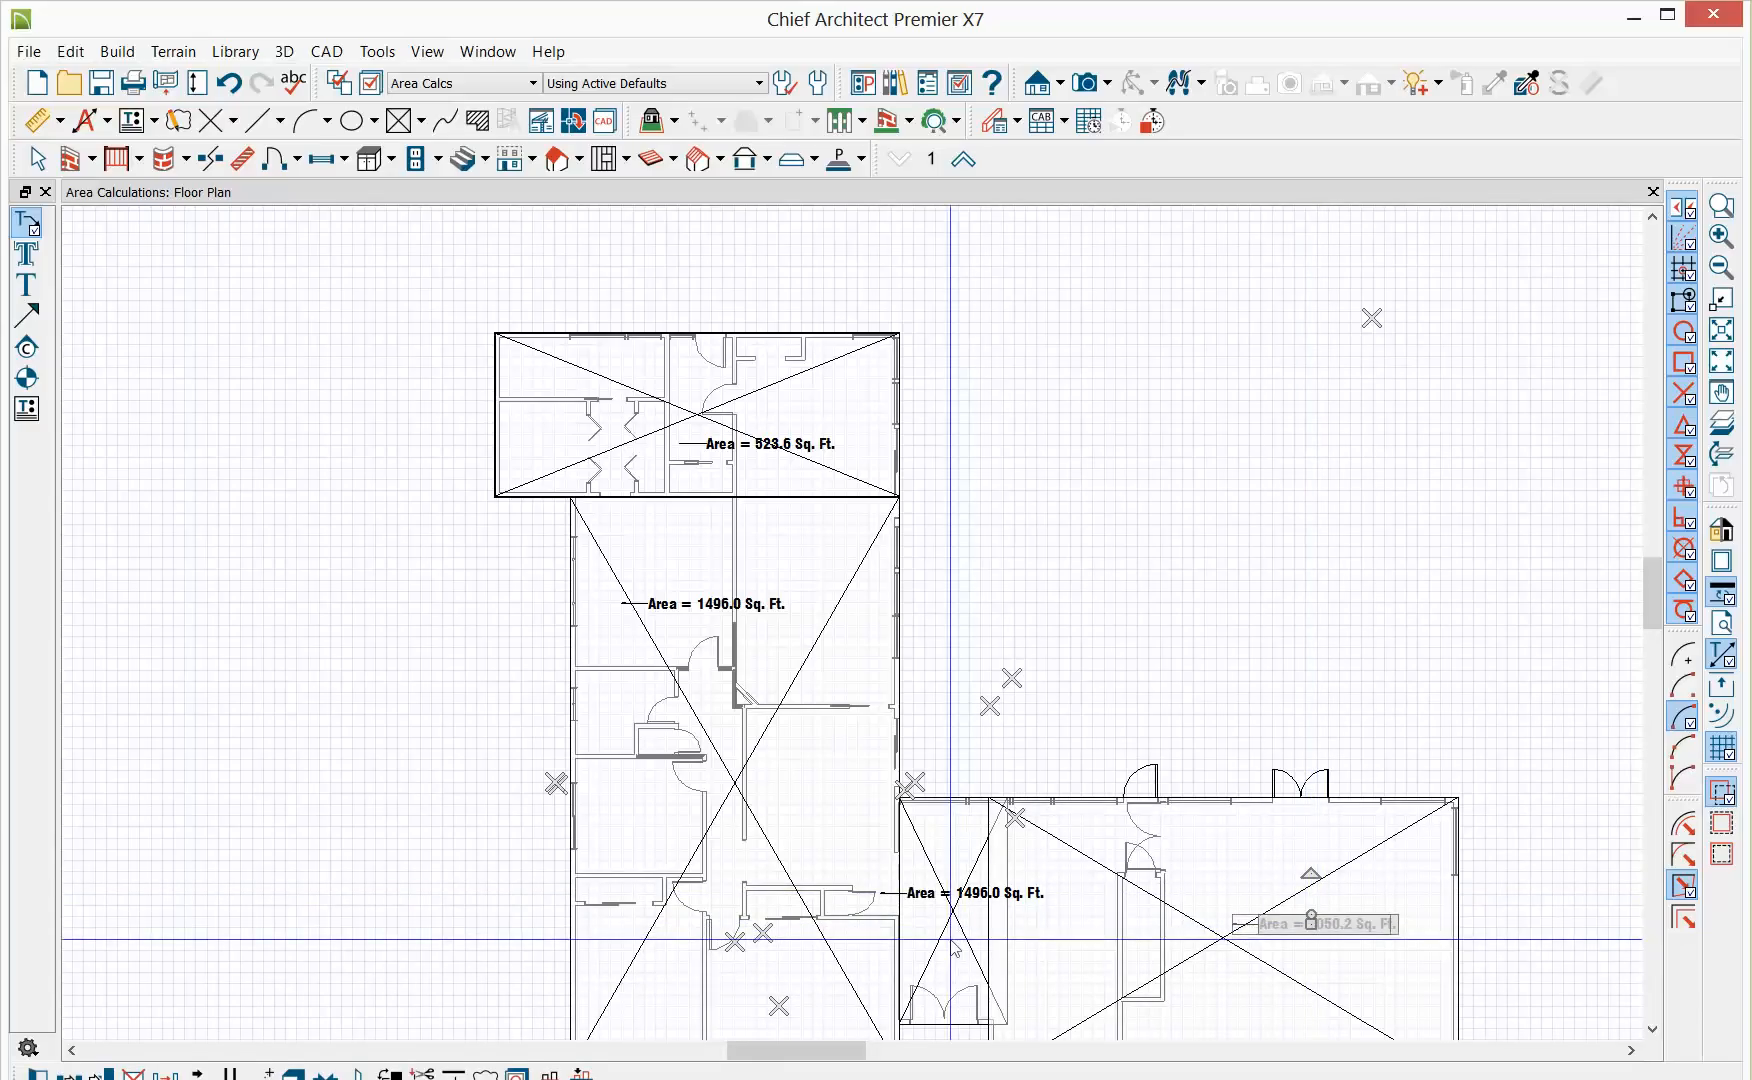
Step: Try to redirect the entry label's arrow into the connecting entry's box
{"action": "scroll", "coordinate": [955, 940], "scroll_direction": "up", "scroll_amount": 1}
{"action": "scroll", "coordinate": [950, 940], "scroll_direction": "up", "scroll_amount": 1}
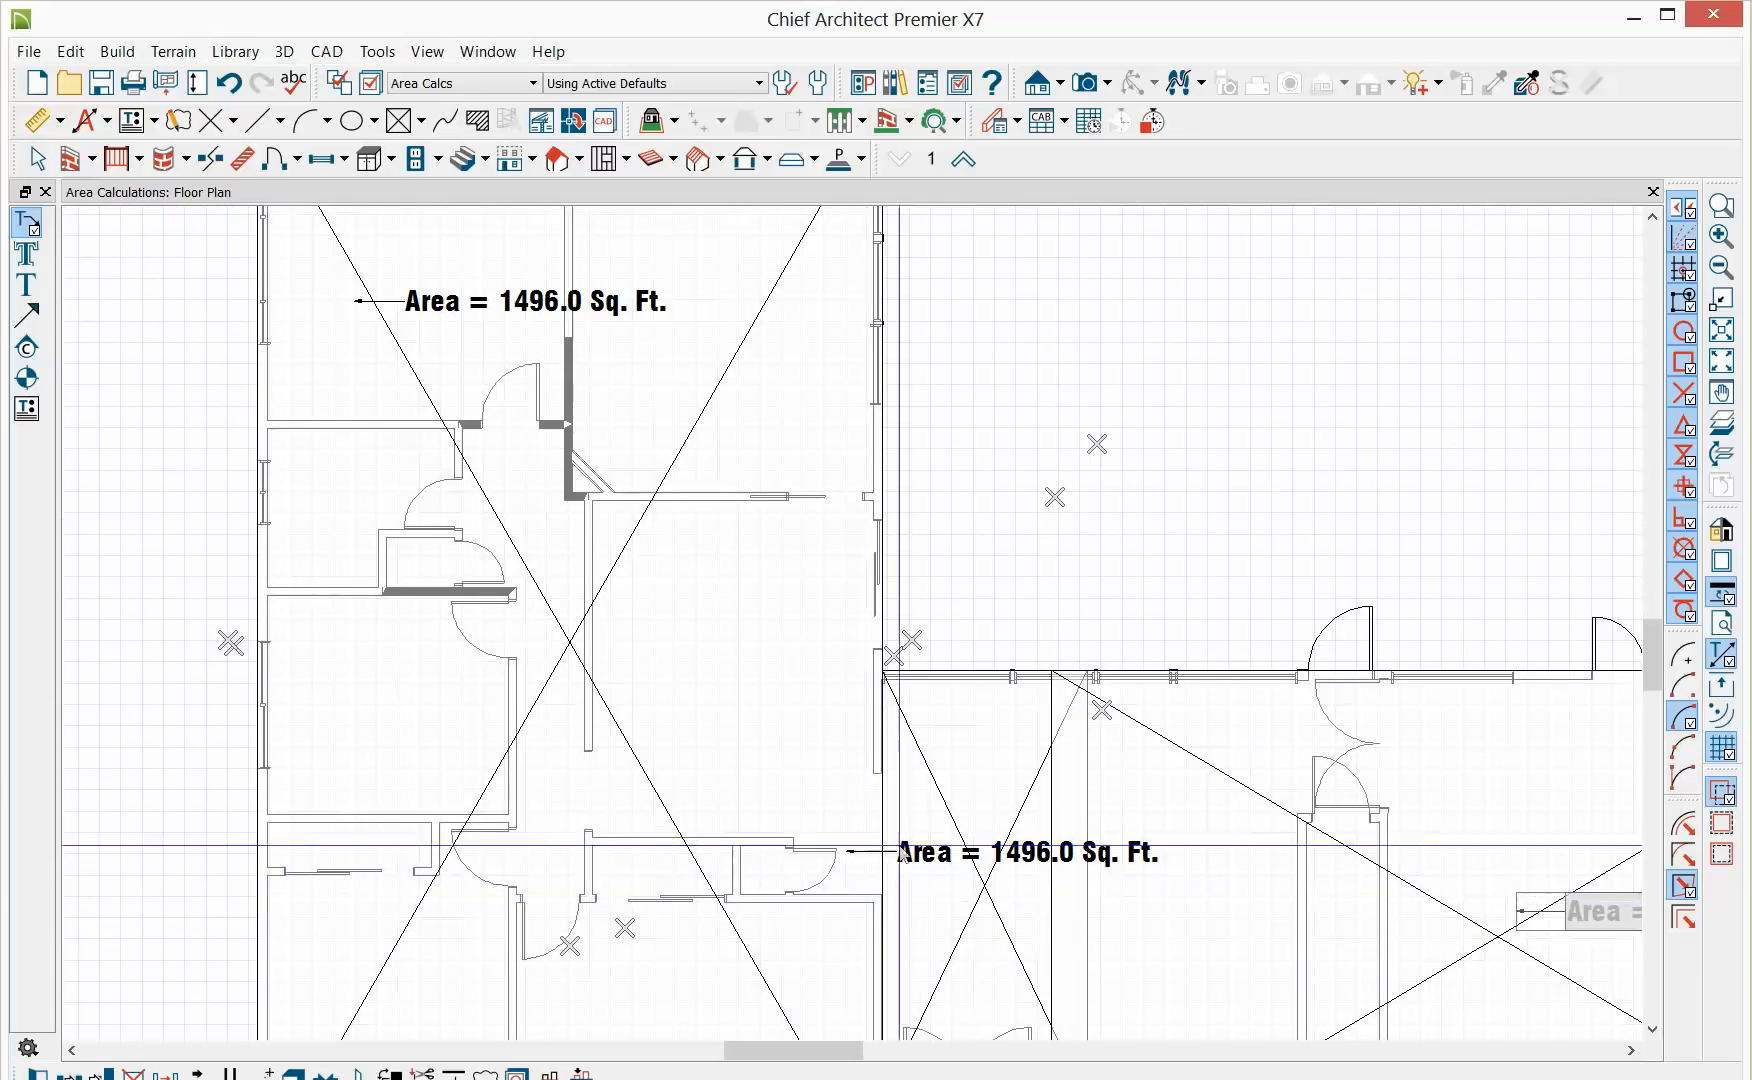
{"action": "left_click", "coordinate": [895, 852]}
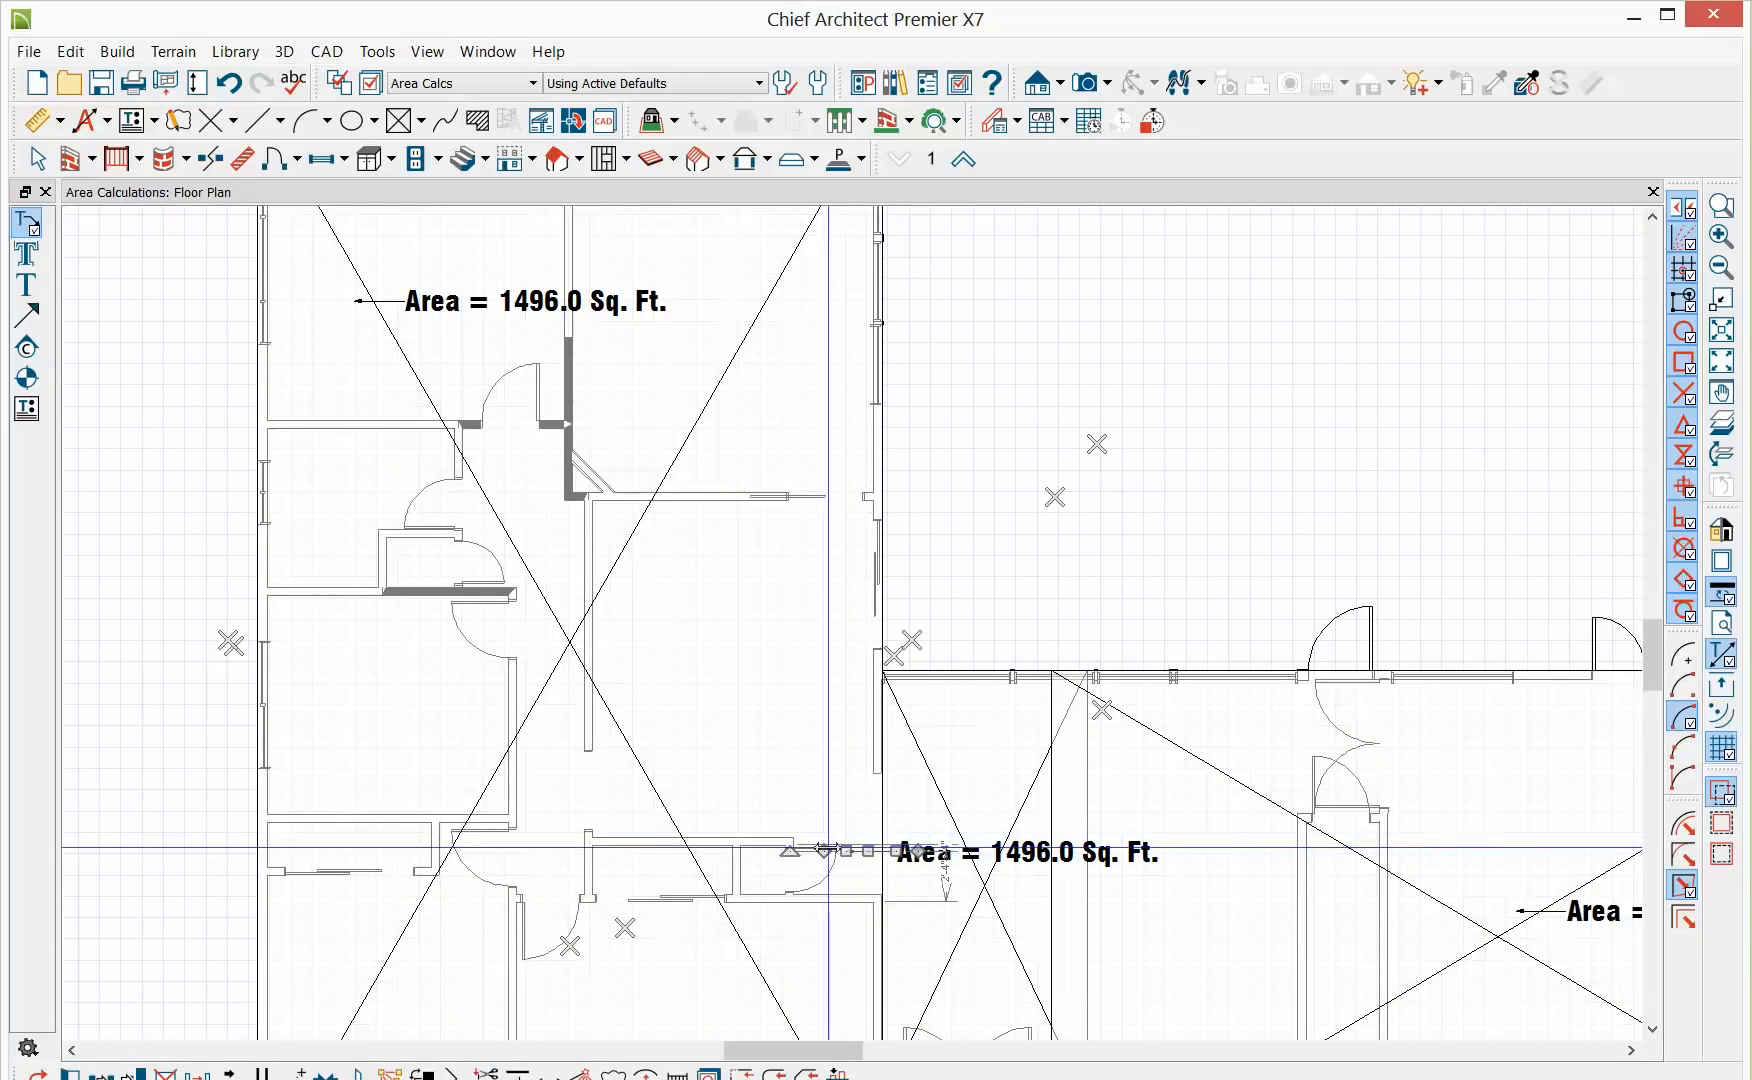
{"action": "left_click_drag", "start_coordinate": [867, 852], "coordinate": [1067, 924]}
Step: Move the west edge of the east wing's box to meet the connecting entry box's east edge
{"action": "scroll", "coordinate": [1062, 930], "scroll_direction": "up", "scroll_amount": 4}
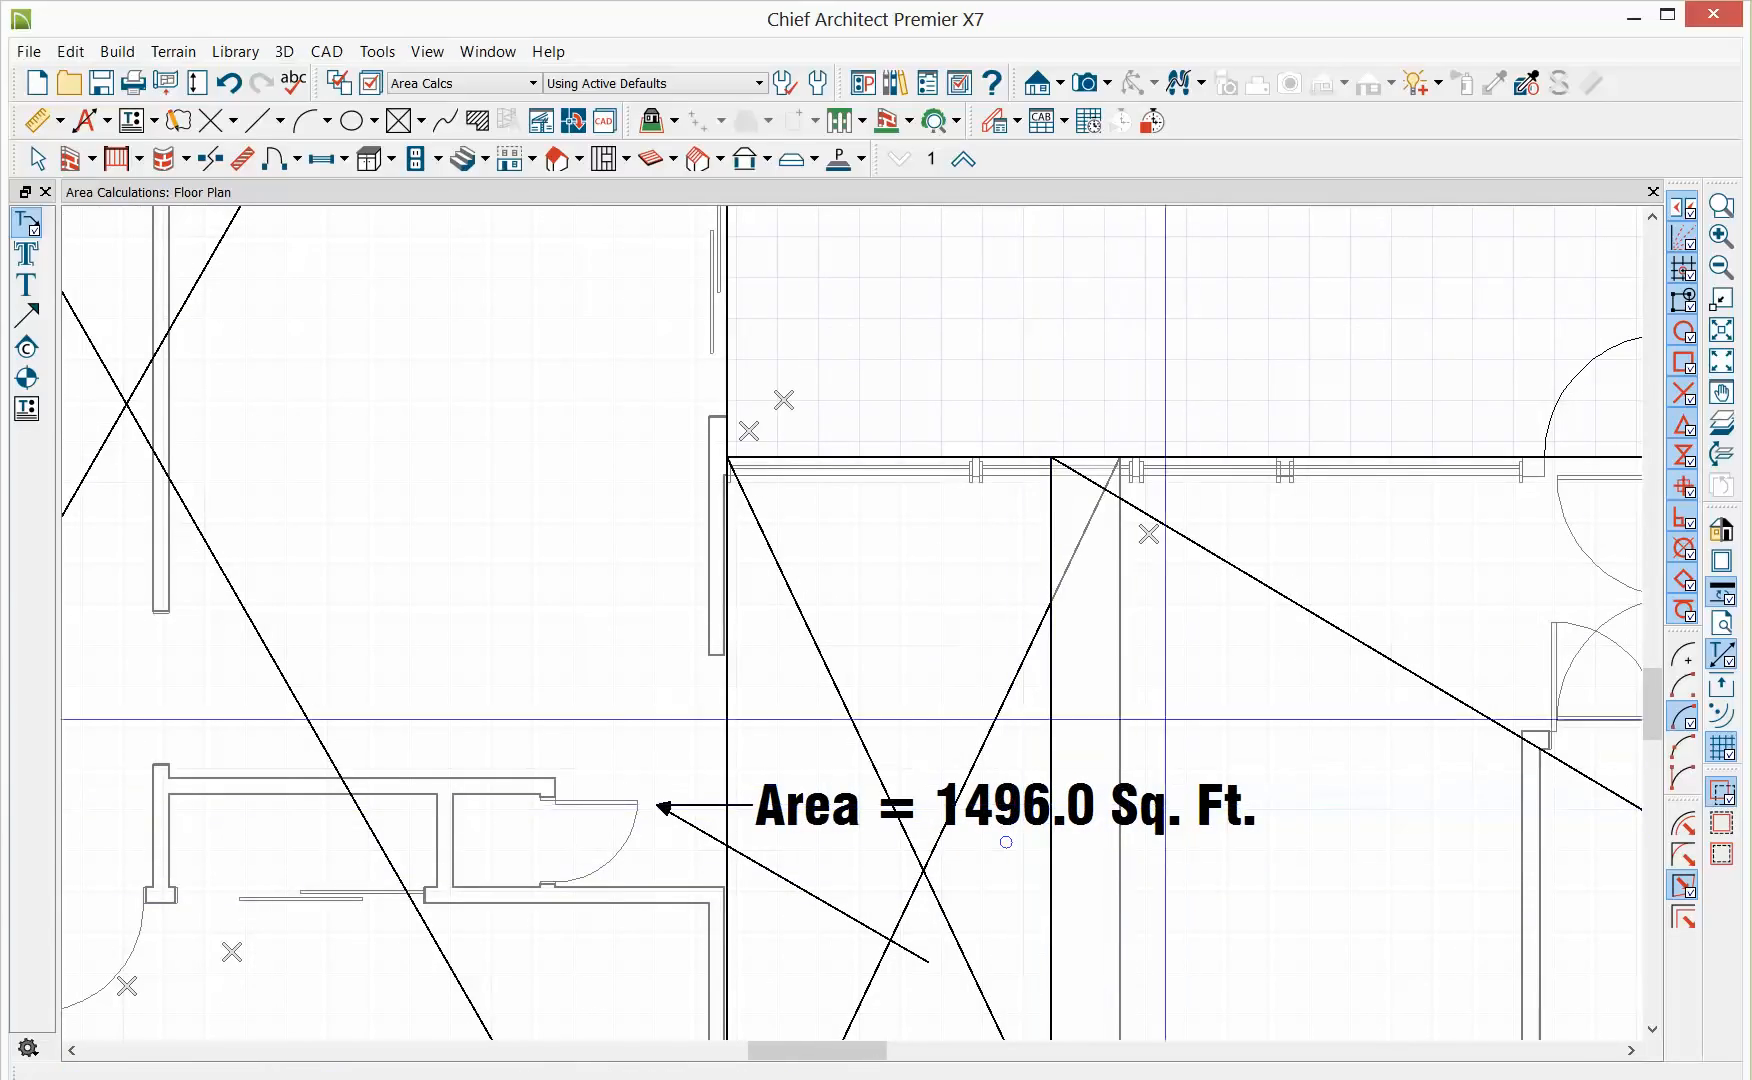
{"action": "left_click", "coordinate": [1048, 671]}
{"action": "left_click_drag", "start_coordinate": [1048, 671], "coordinate": [1120, 676]}
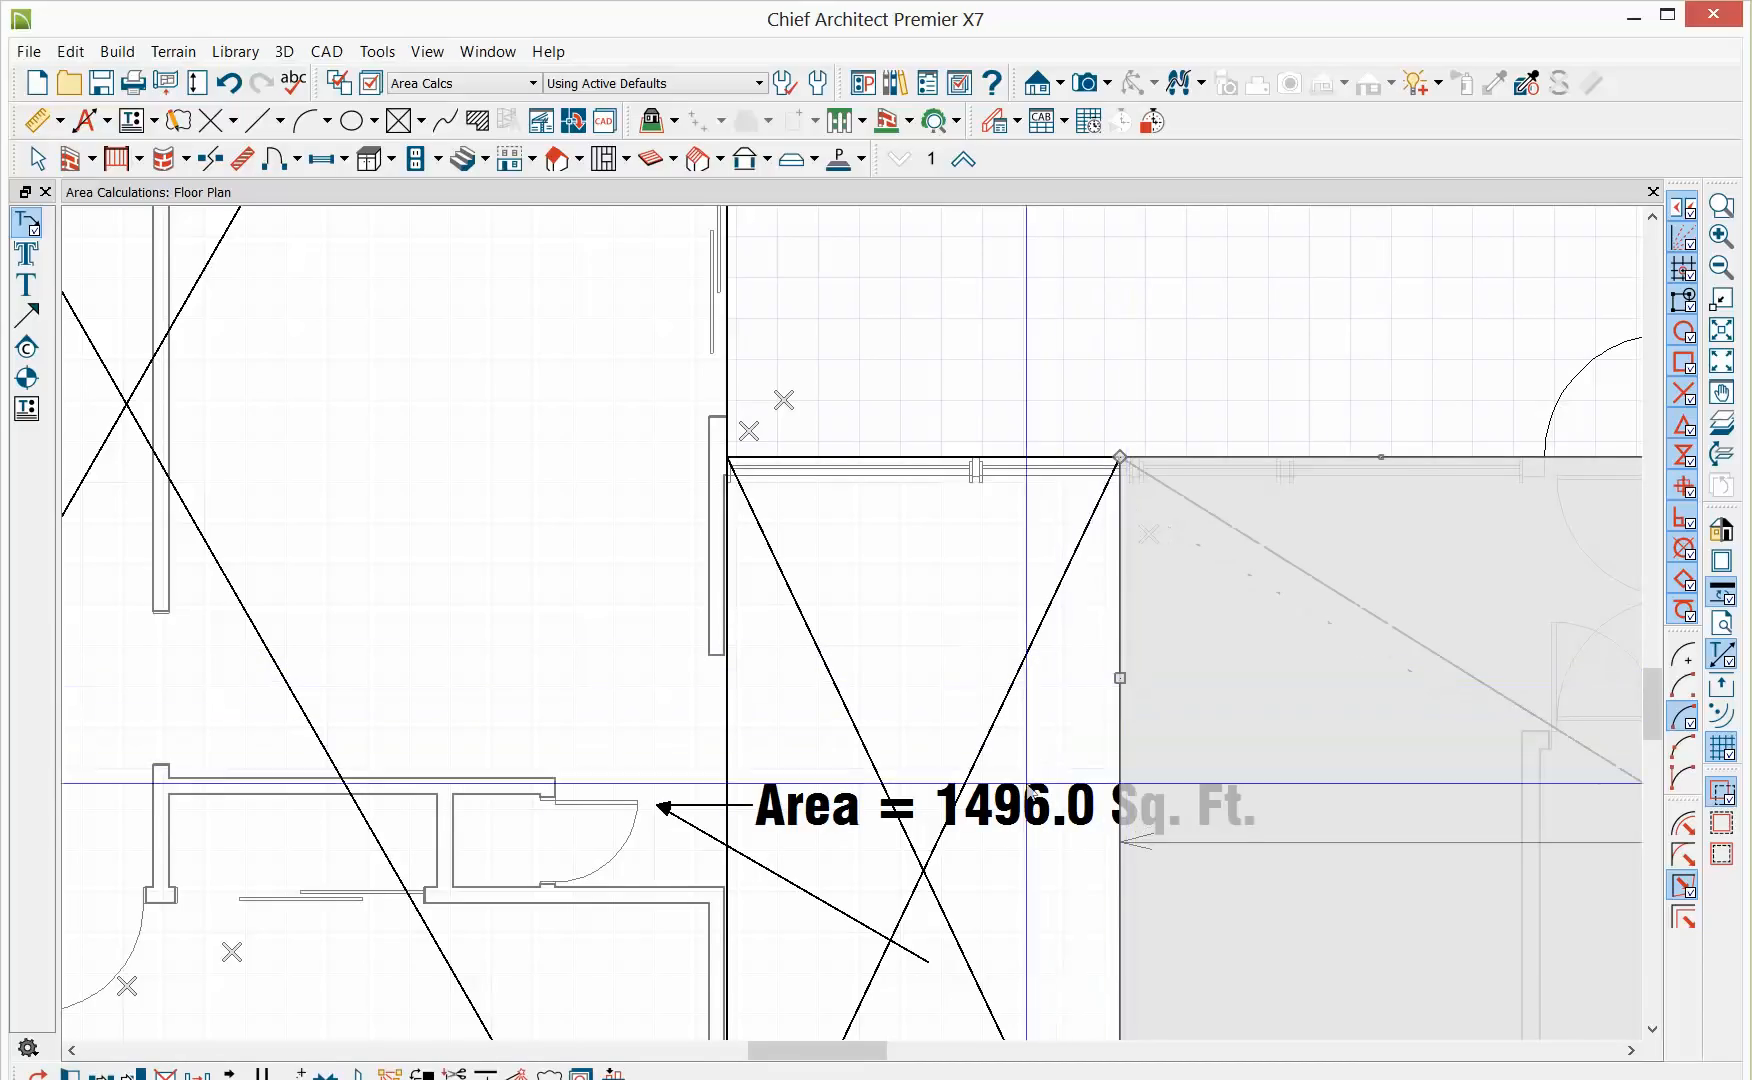
Step: Drop the entry label's arrowhead inside the connecting entry's box and delete the stray arrow line
{"action": "left_click", "coordinate": [1031, 812]}
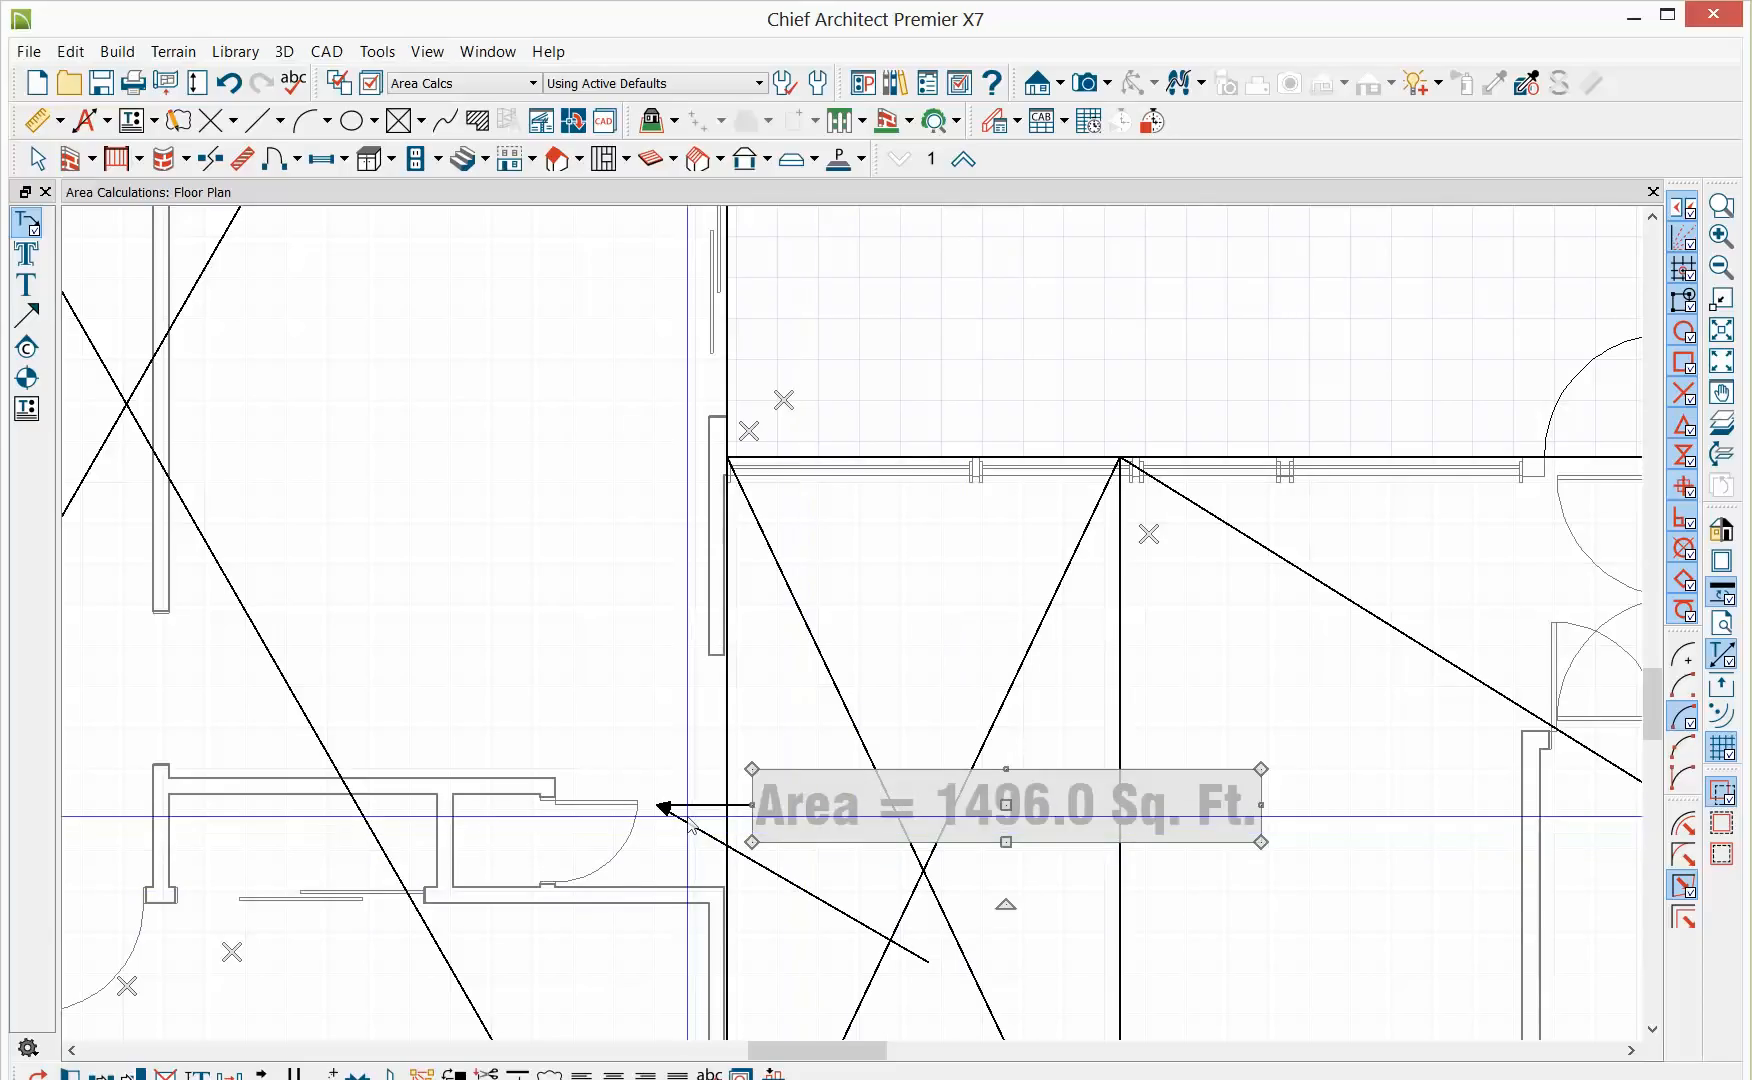
{"action": "left_click", "coordinate": [665, 806]}
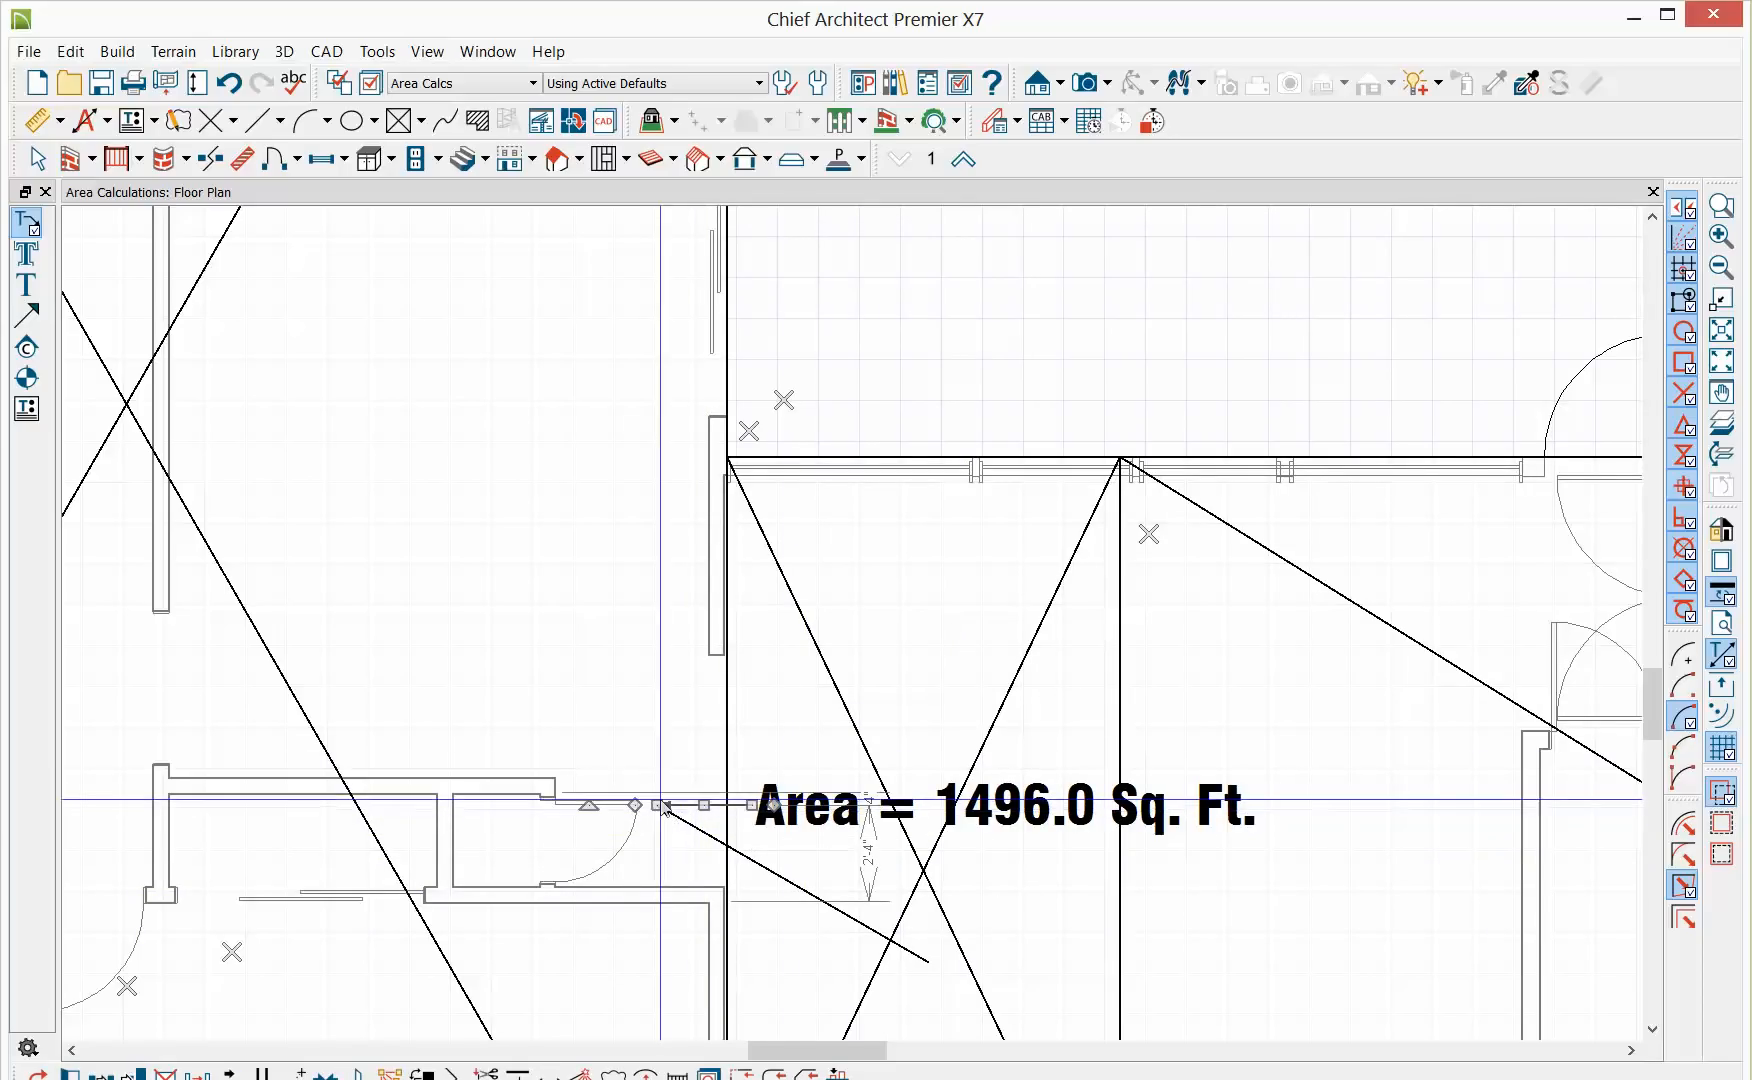
{"action": "left_click_drag", "start_coordinate": [665, 806], "coordinate": [942, 905]}
{"action": "left_click", "coordinate": [849, 914]}
{"action": "key", "text": "Delete"}
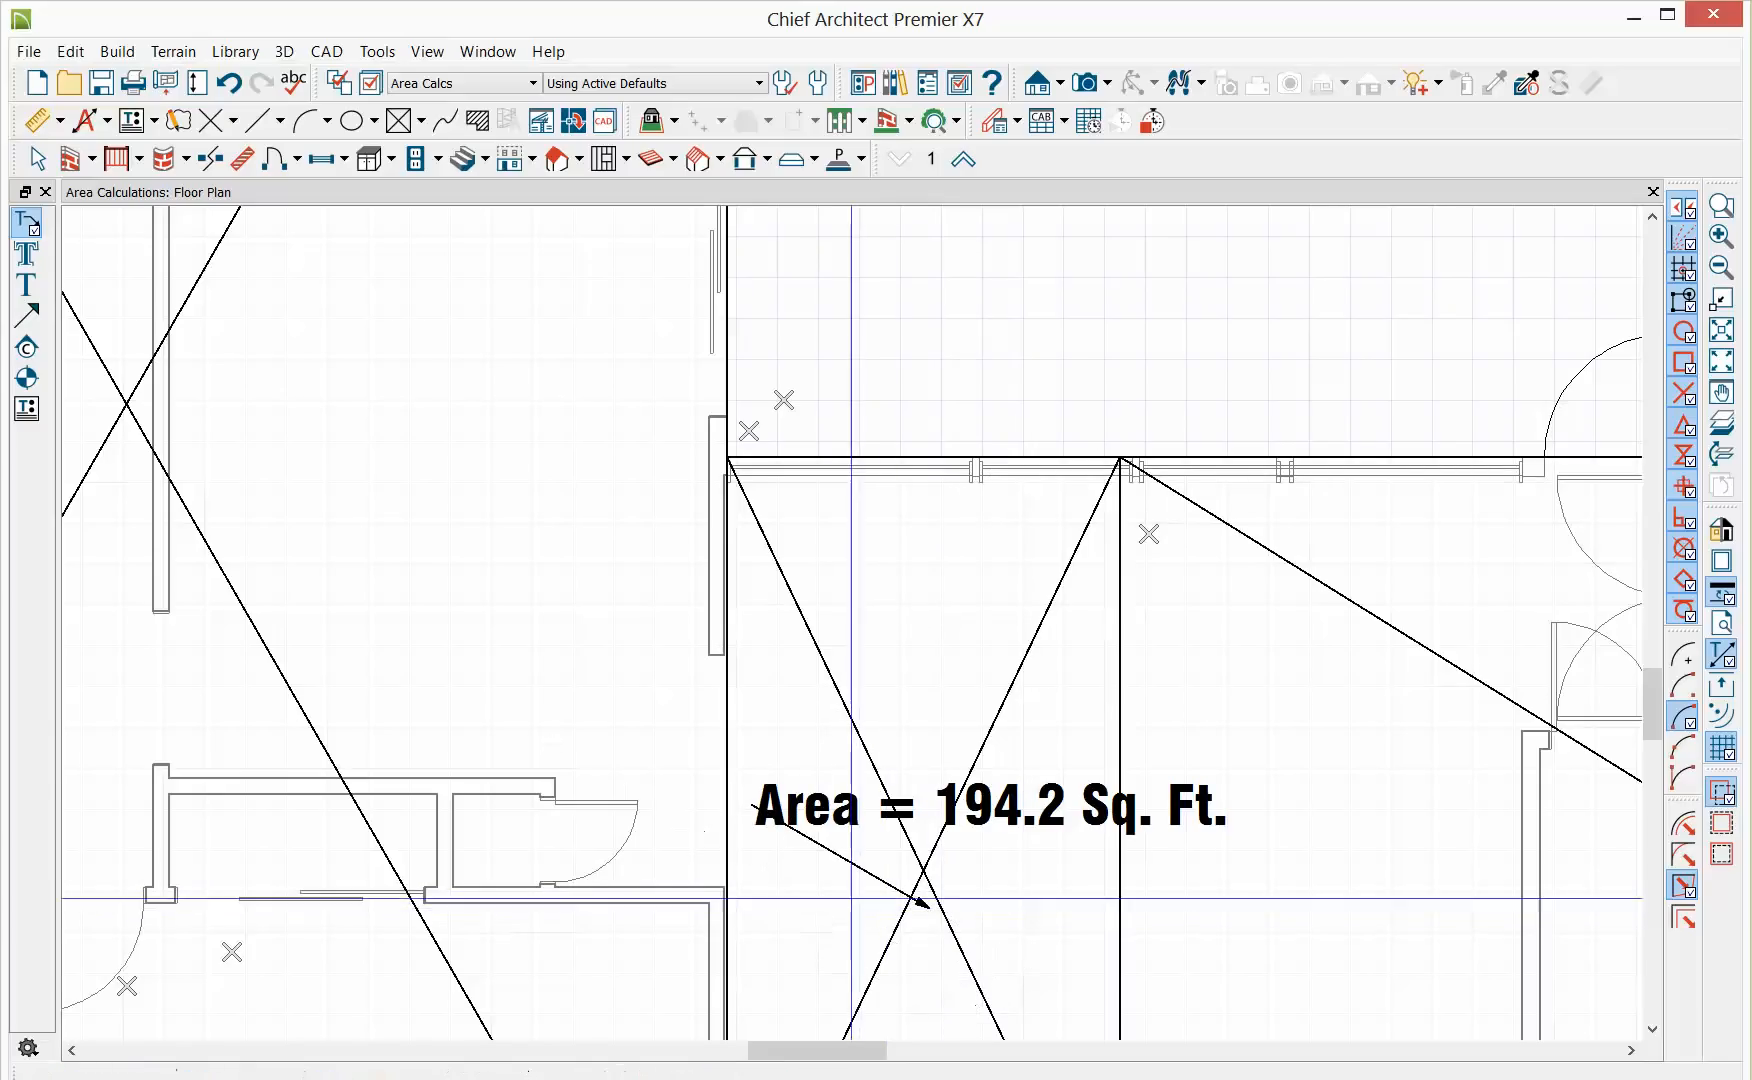
Step: Set the arrow fill color to white for the area label arrows in the main wing, connecting entry and east wing
{"action": "scroll", "coordinate": [919, 588], "scroll_direction": "down", "scroll_amount": 1}
{"action": "scroll", "coordinate": [1096, 564], "scroll_direction": "down", "scroll_amount": 3}
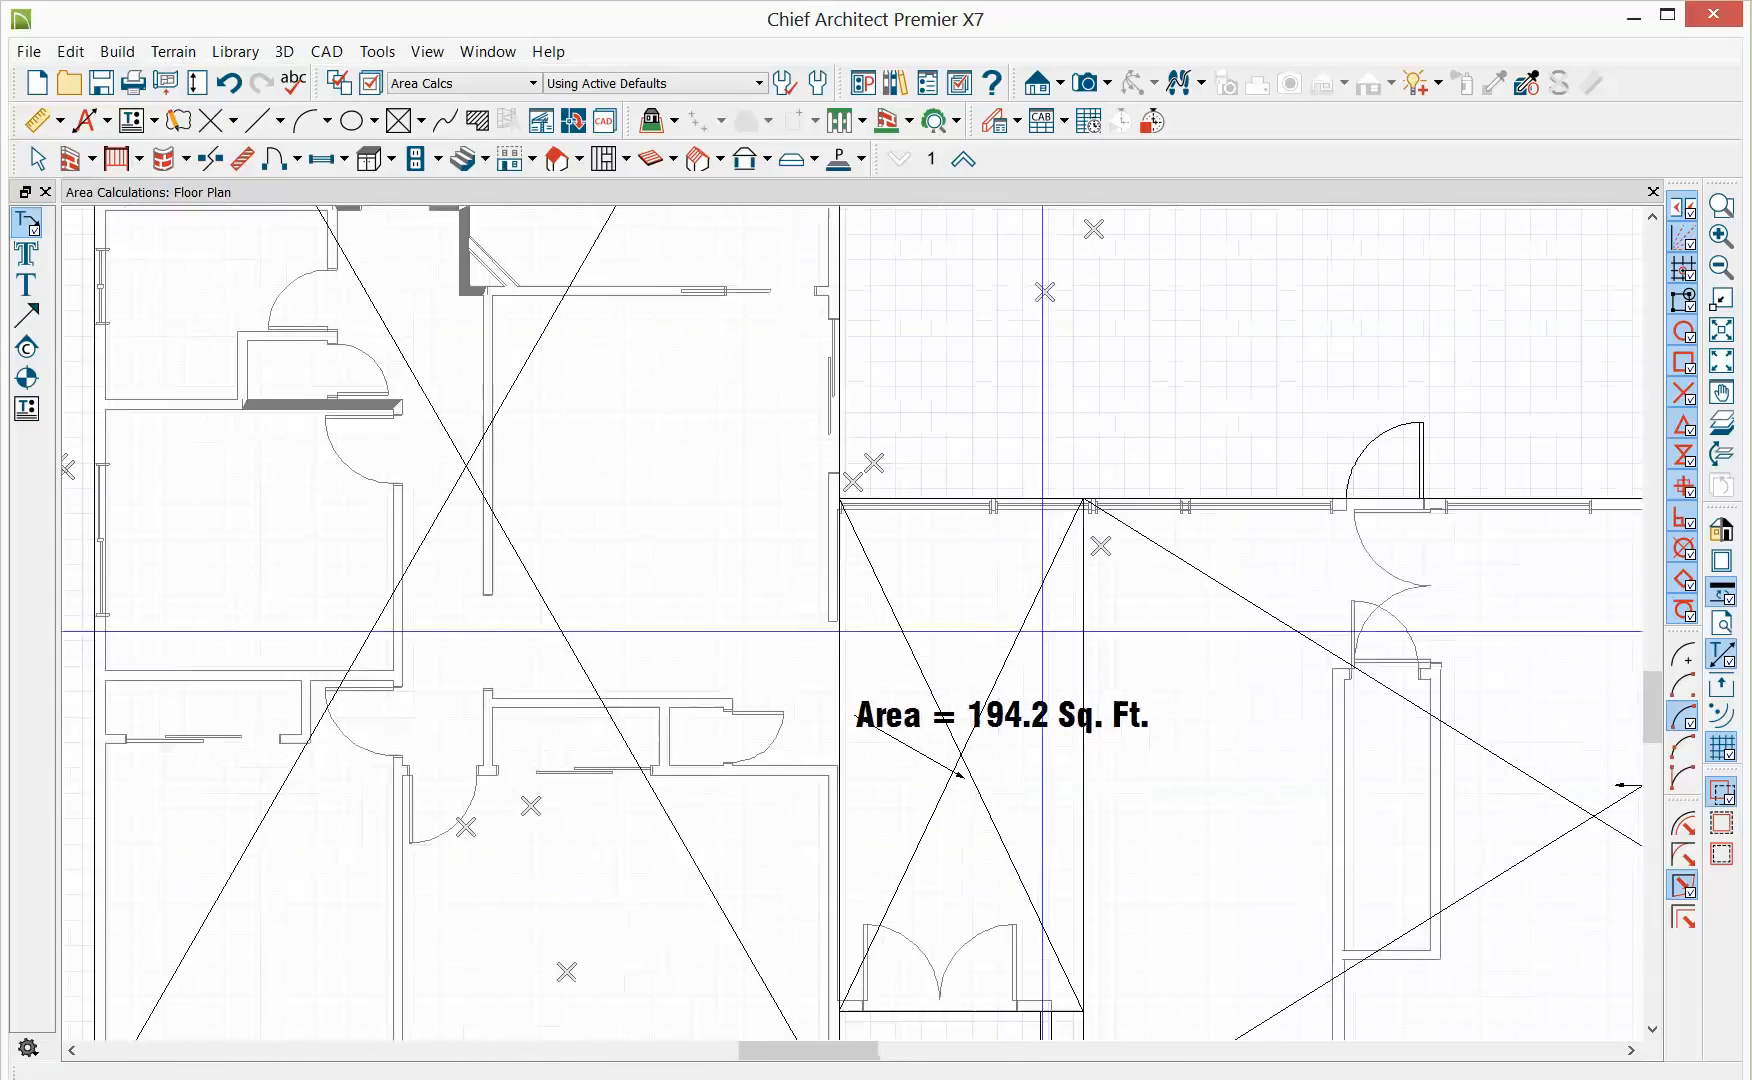
{"action": "scroll", "coordinate": [1110, 585], "scroll_direction": "down", "scroll_amount": 1}
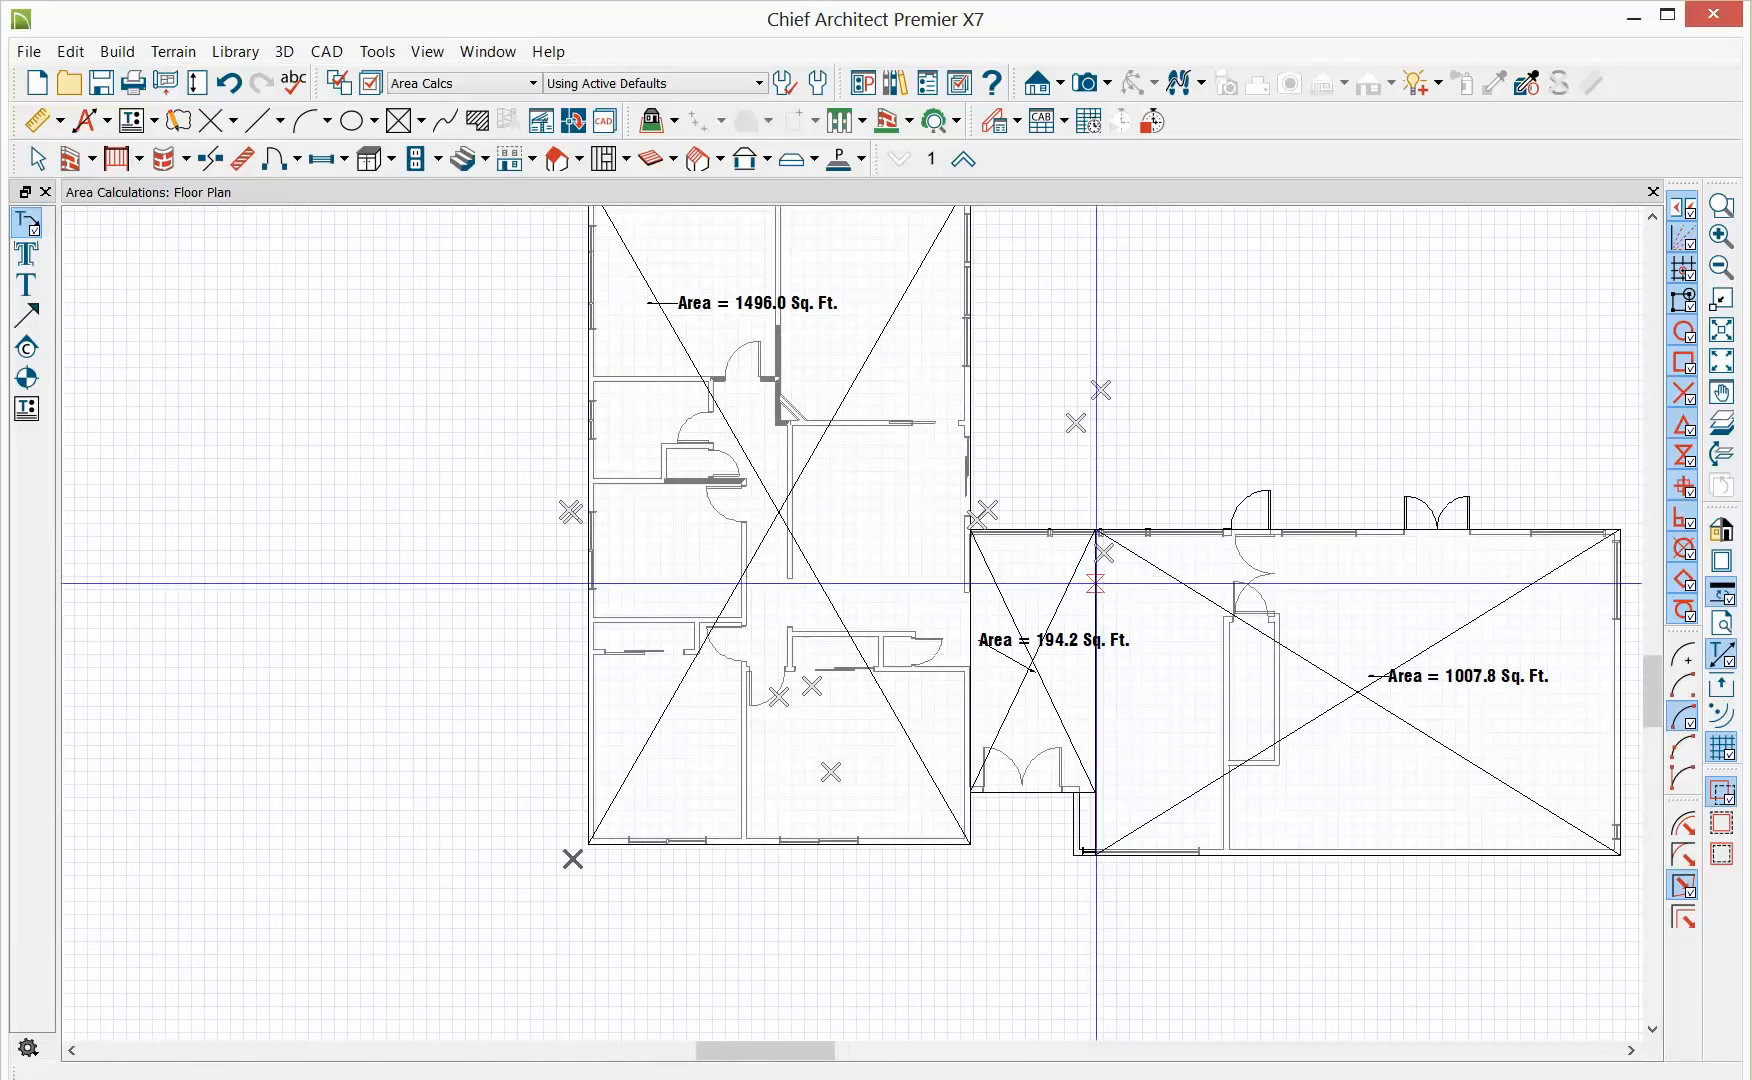
{"action": "left_click", "coordinate": [30, 316]}
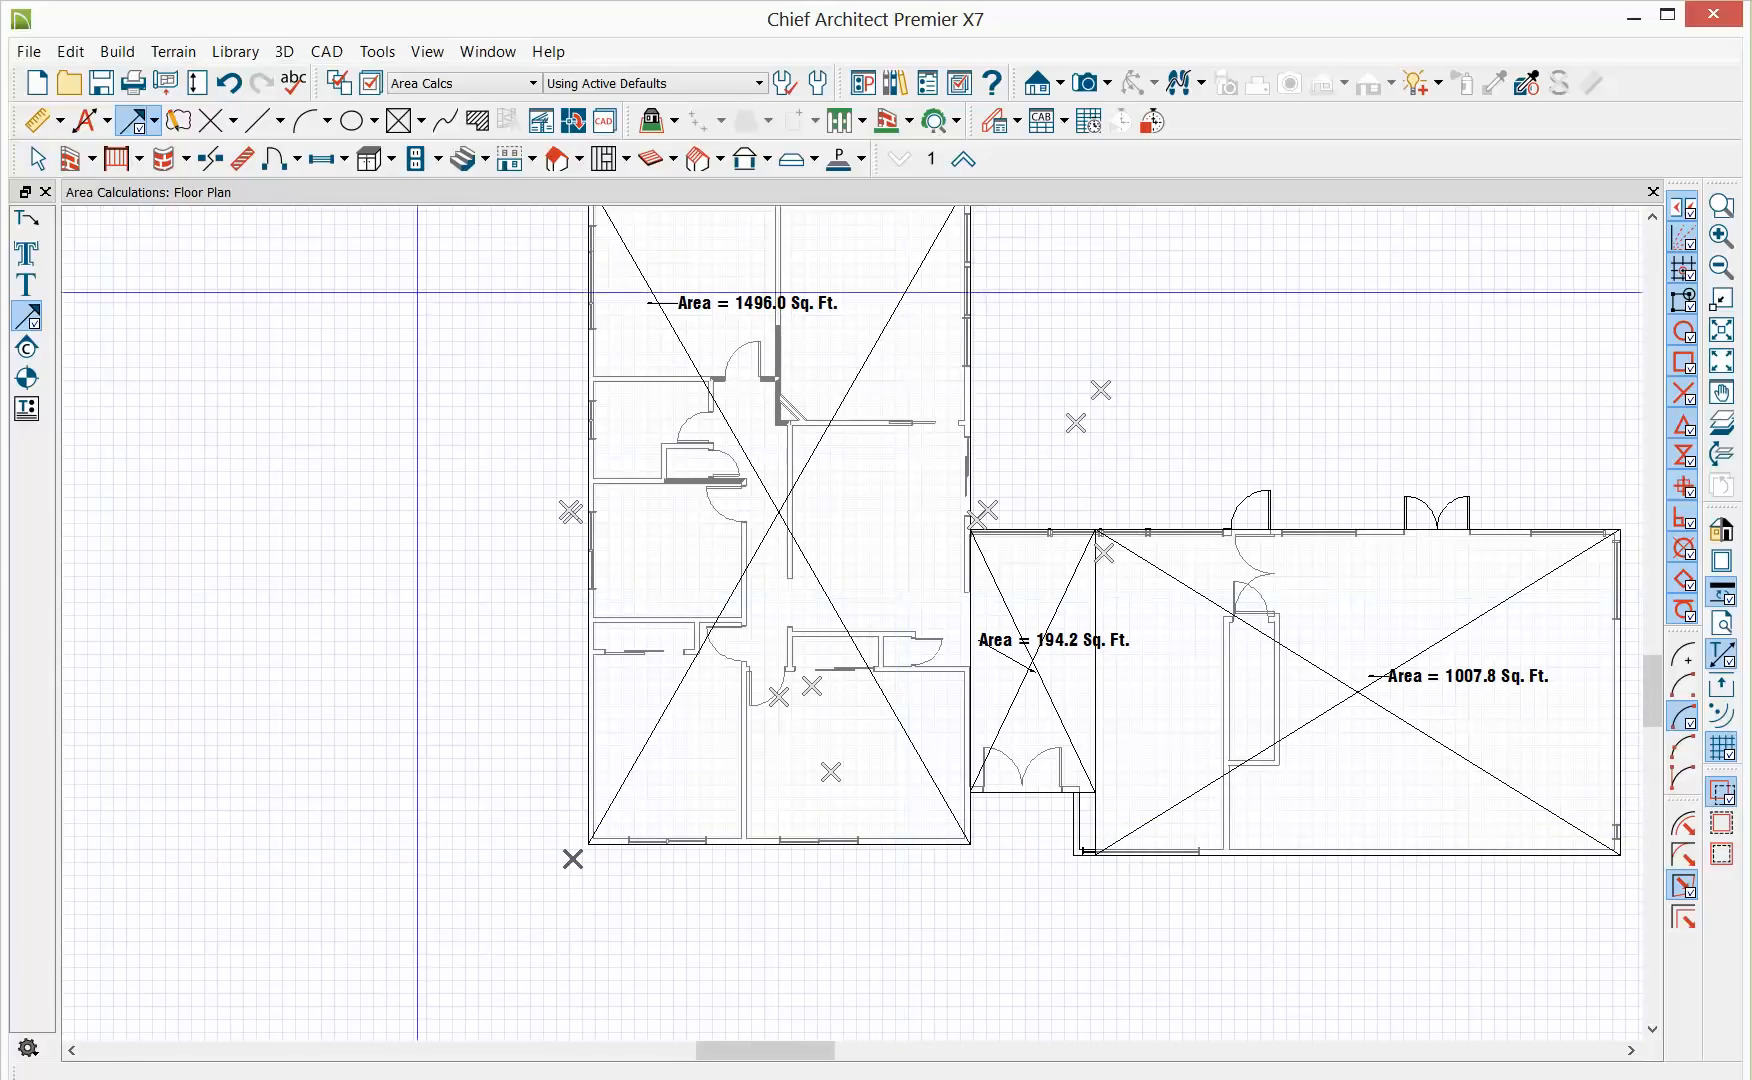
{"action": "left_click_drag", "start_coordinate": [602, 266], "coordinate": [1537, 823], "text": "shift"}
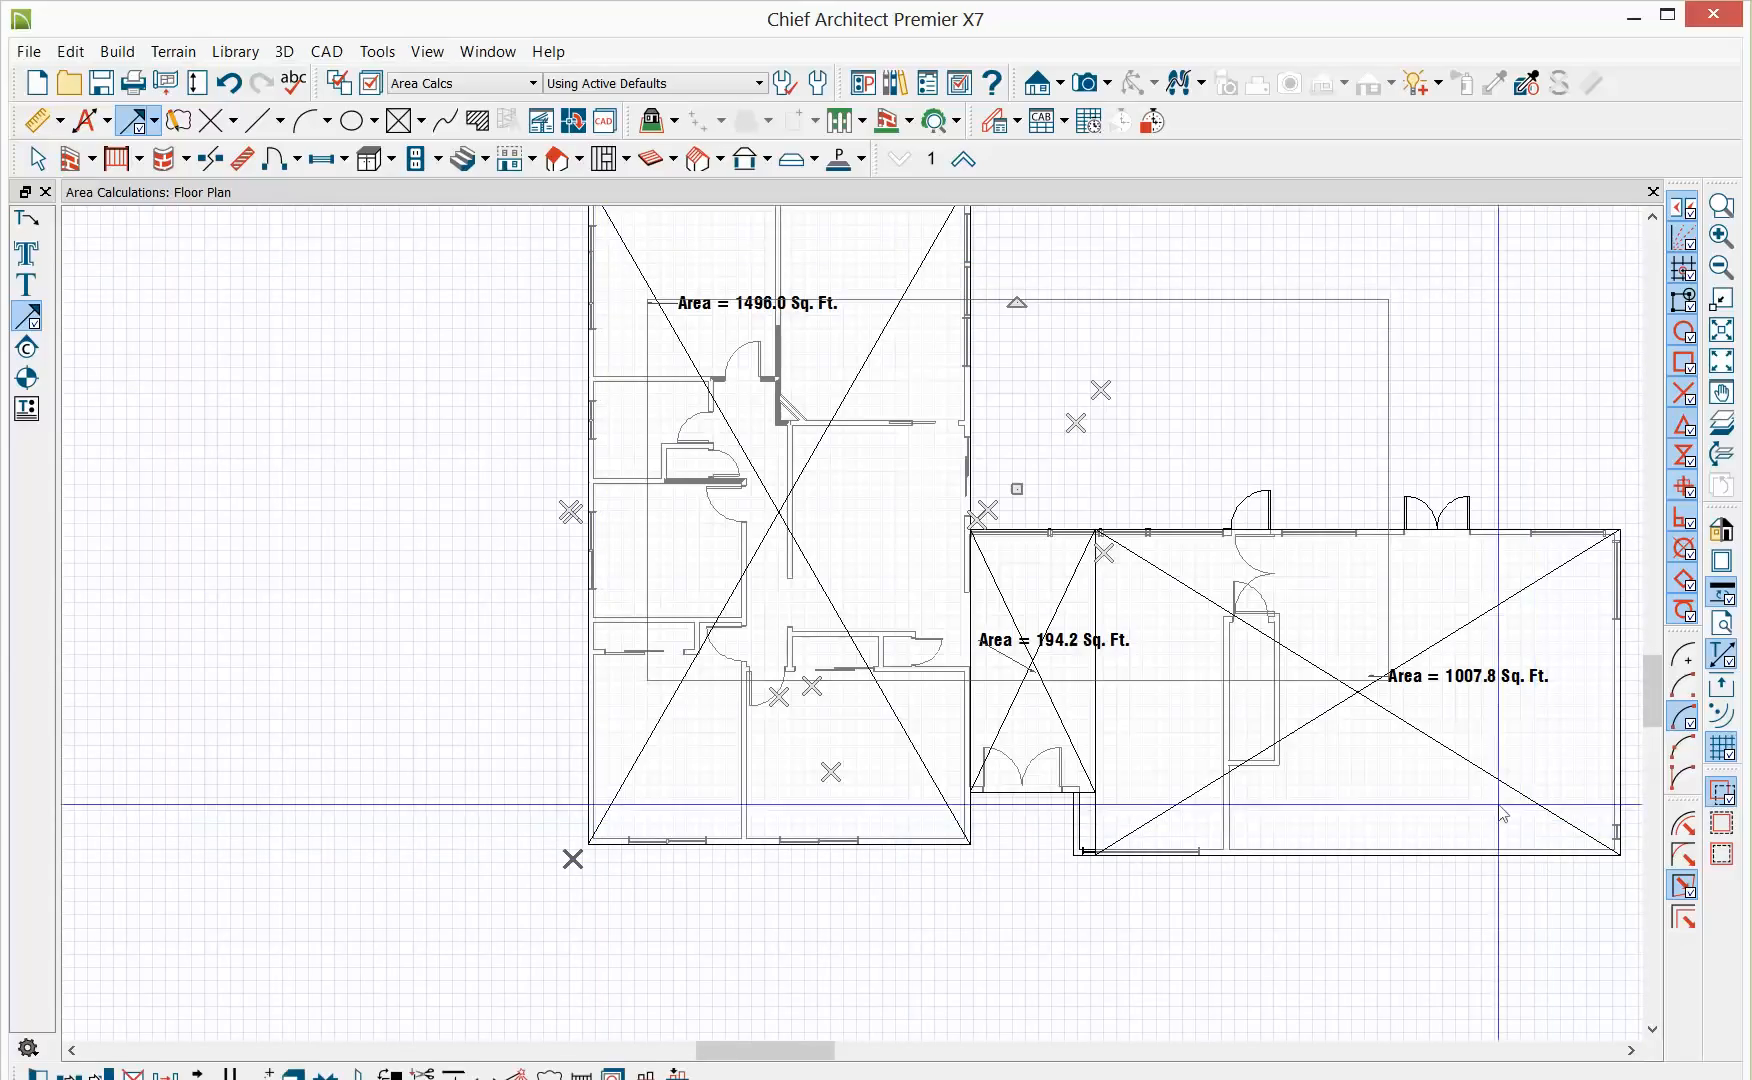
{"action": "key", "text": "ctrl+e"}
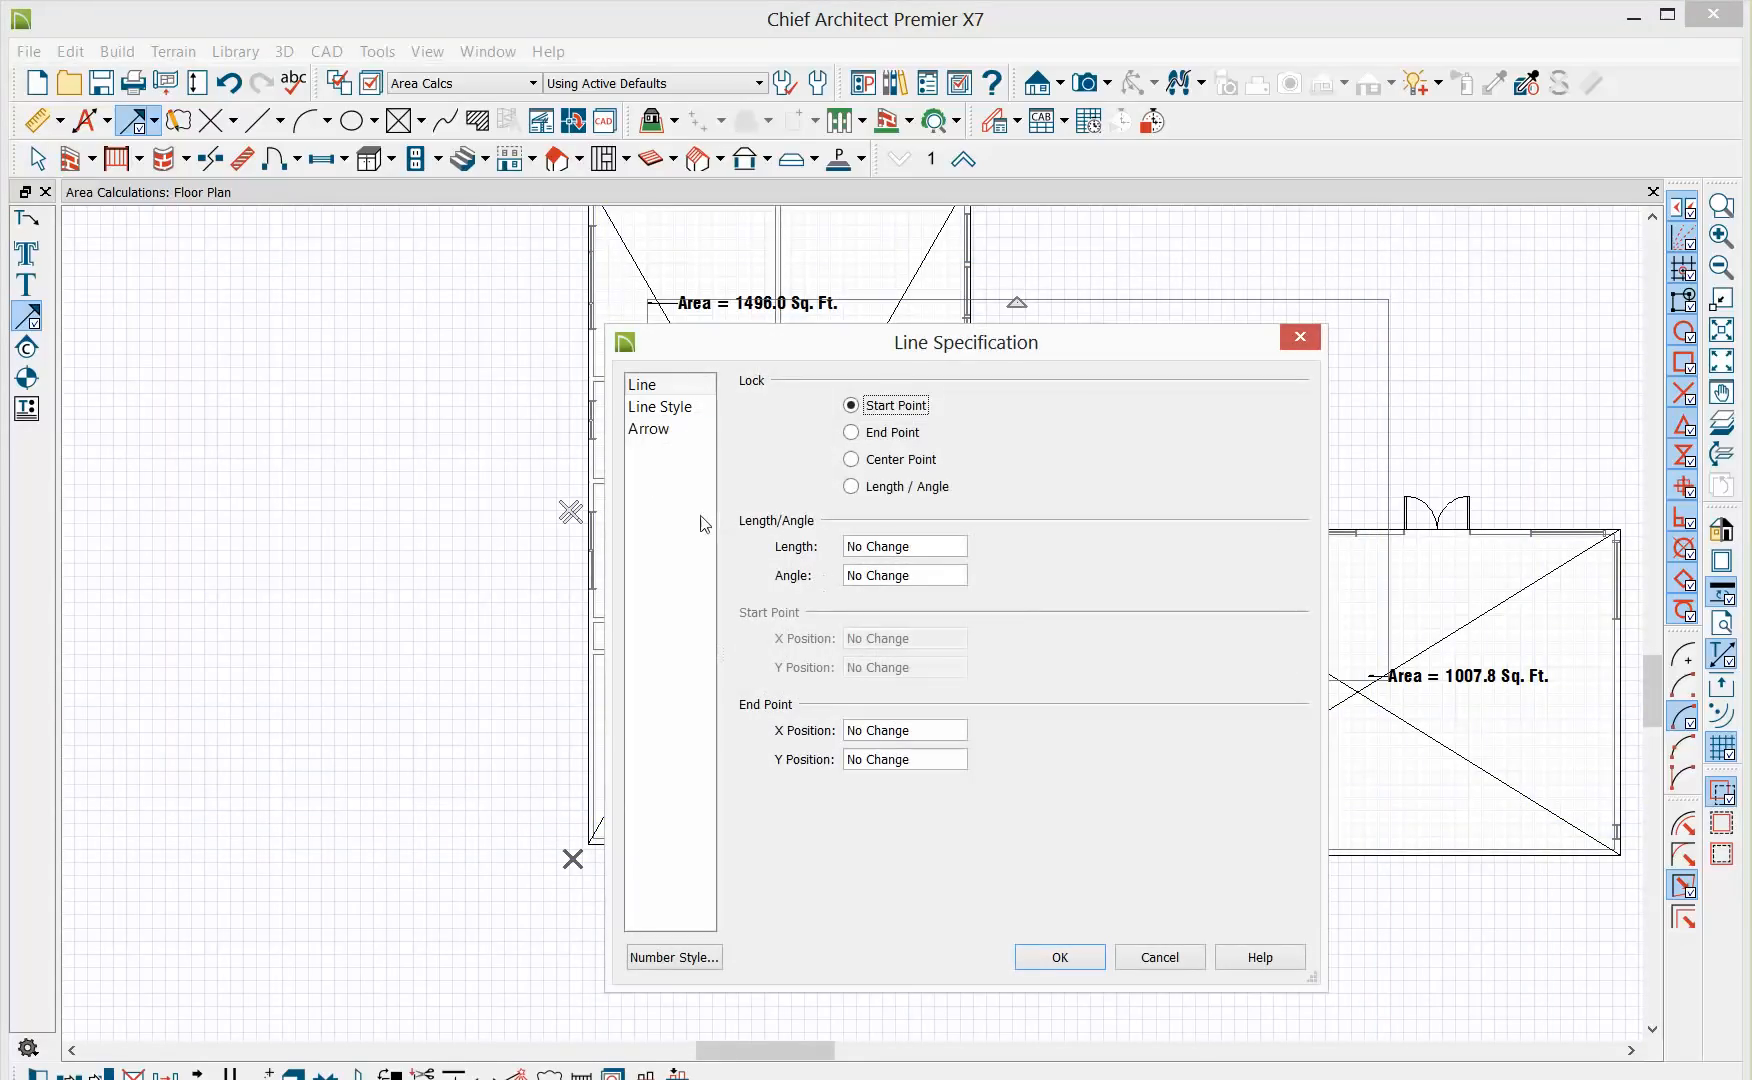
{"action": "left_click", "coordinate": [649, 429]}
{"action": "left_click", "coordinate": [898, 448]}
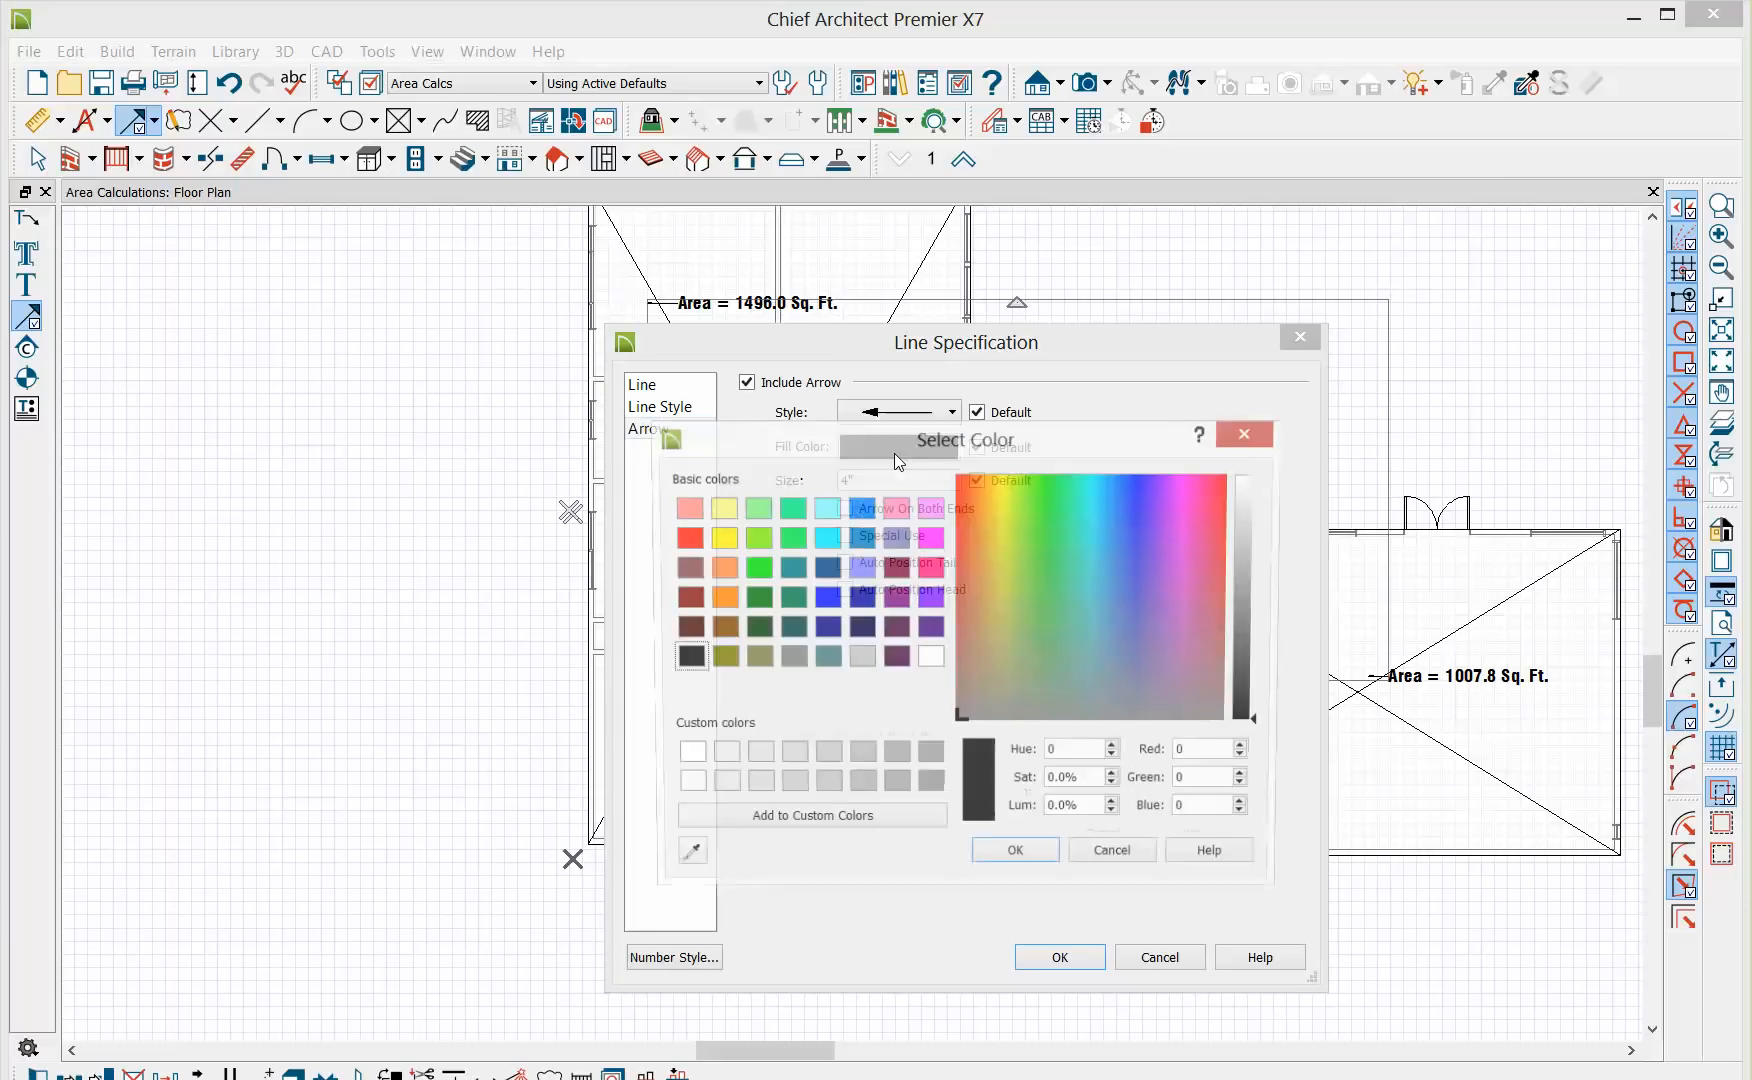
{"action": "left_click", "coordinate": [930, 659]}
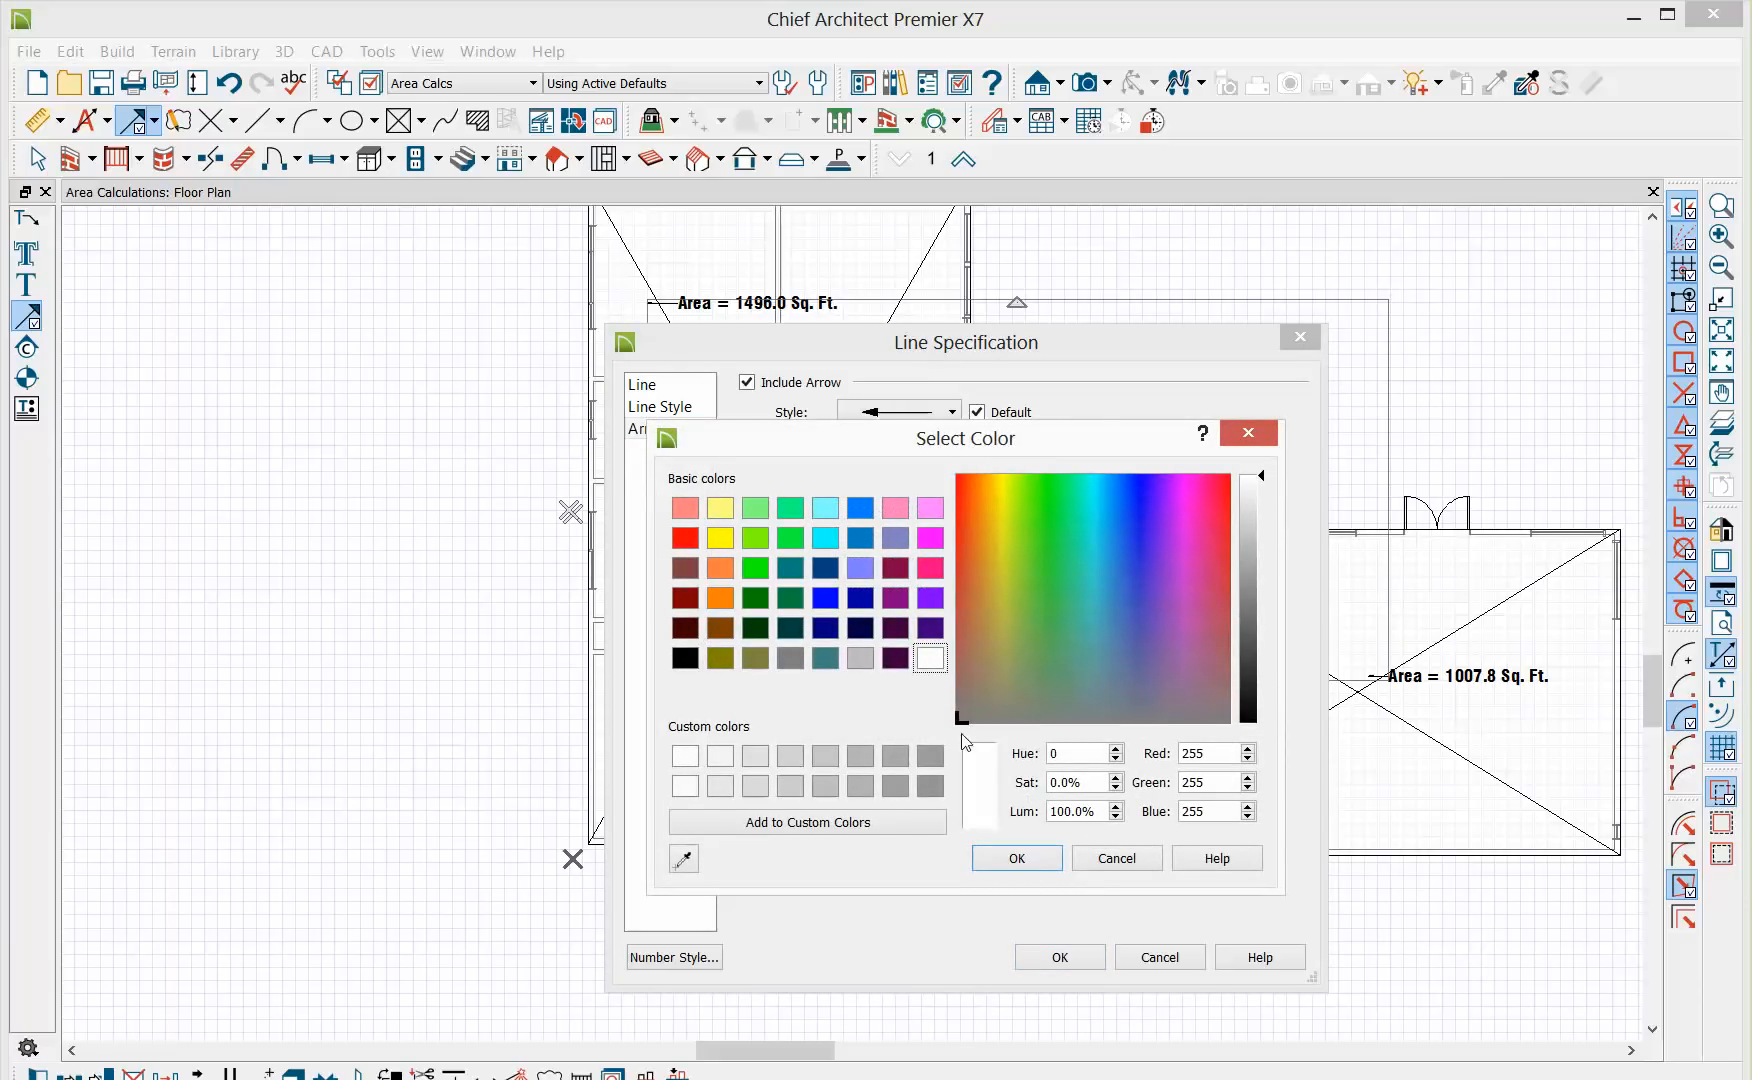
{"action": "left_click", "coordinate": [1048, 864]}
{"action": "left_click", "coordinate": [1069, 963]}
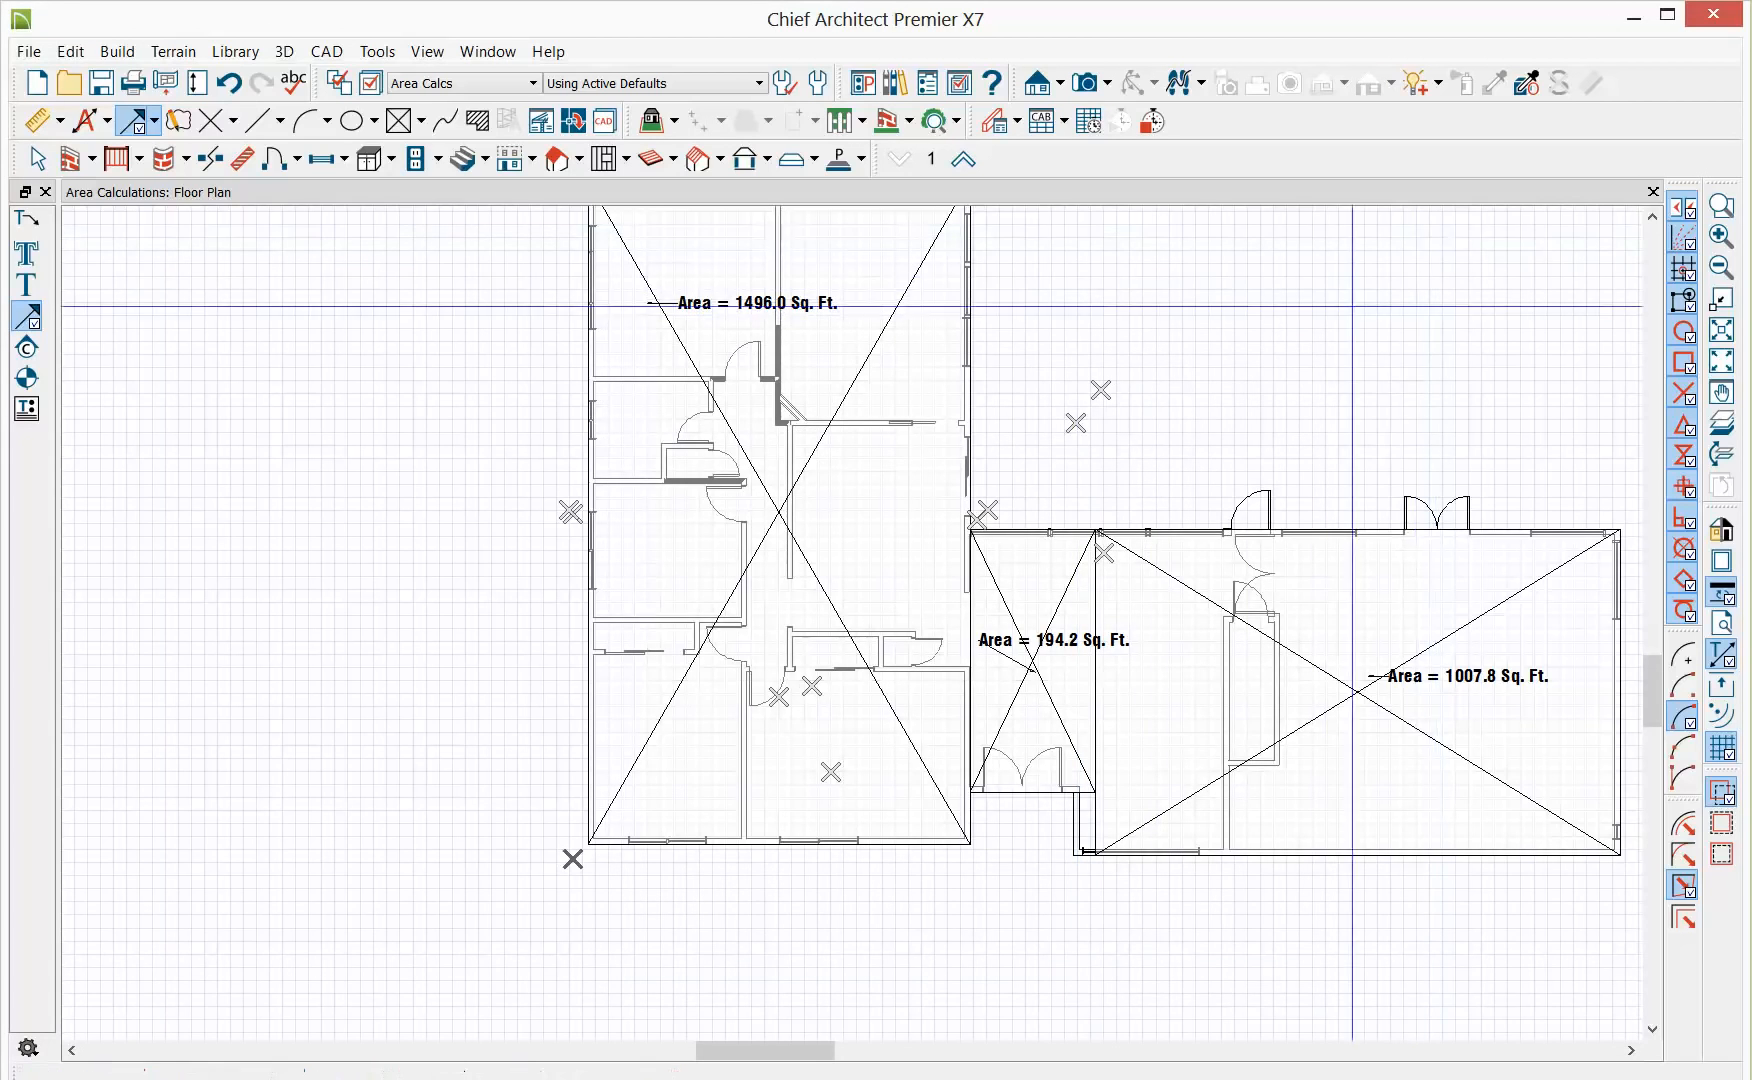
Step: Set the line color of the label arrows in the north wing and main wing to white instead of by layer
{"action": "scroll", "coordinate": [1021, 529], "scroll_direction": "down", "scroll_amount": 1}
{"action": "scroll", "coordinate": [1021, 529], "scroll_direction": "down", "scroll_amount": 2}
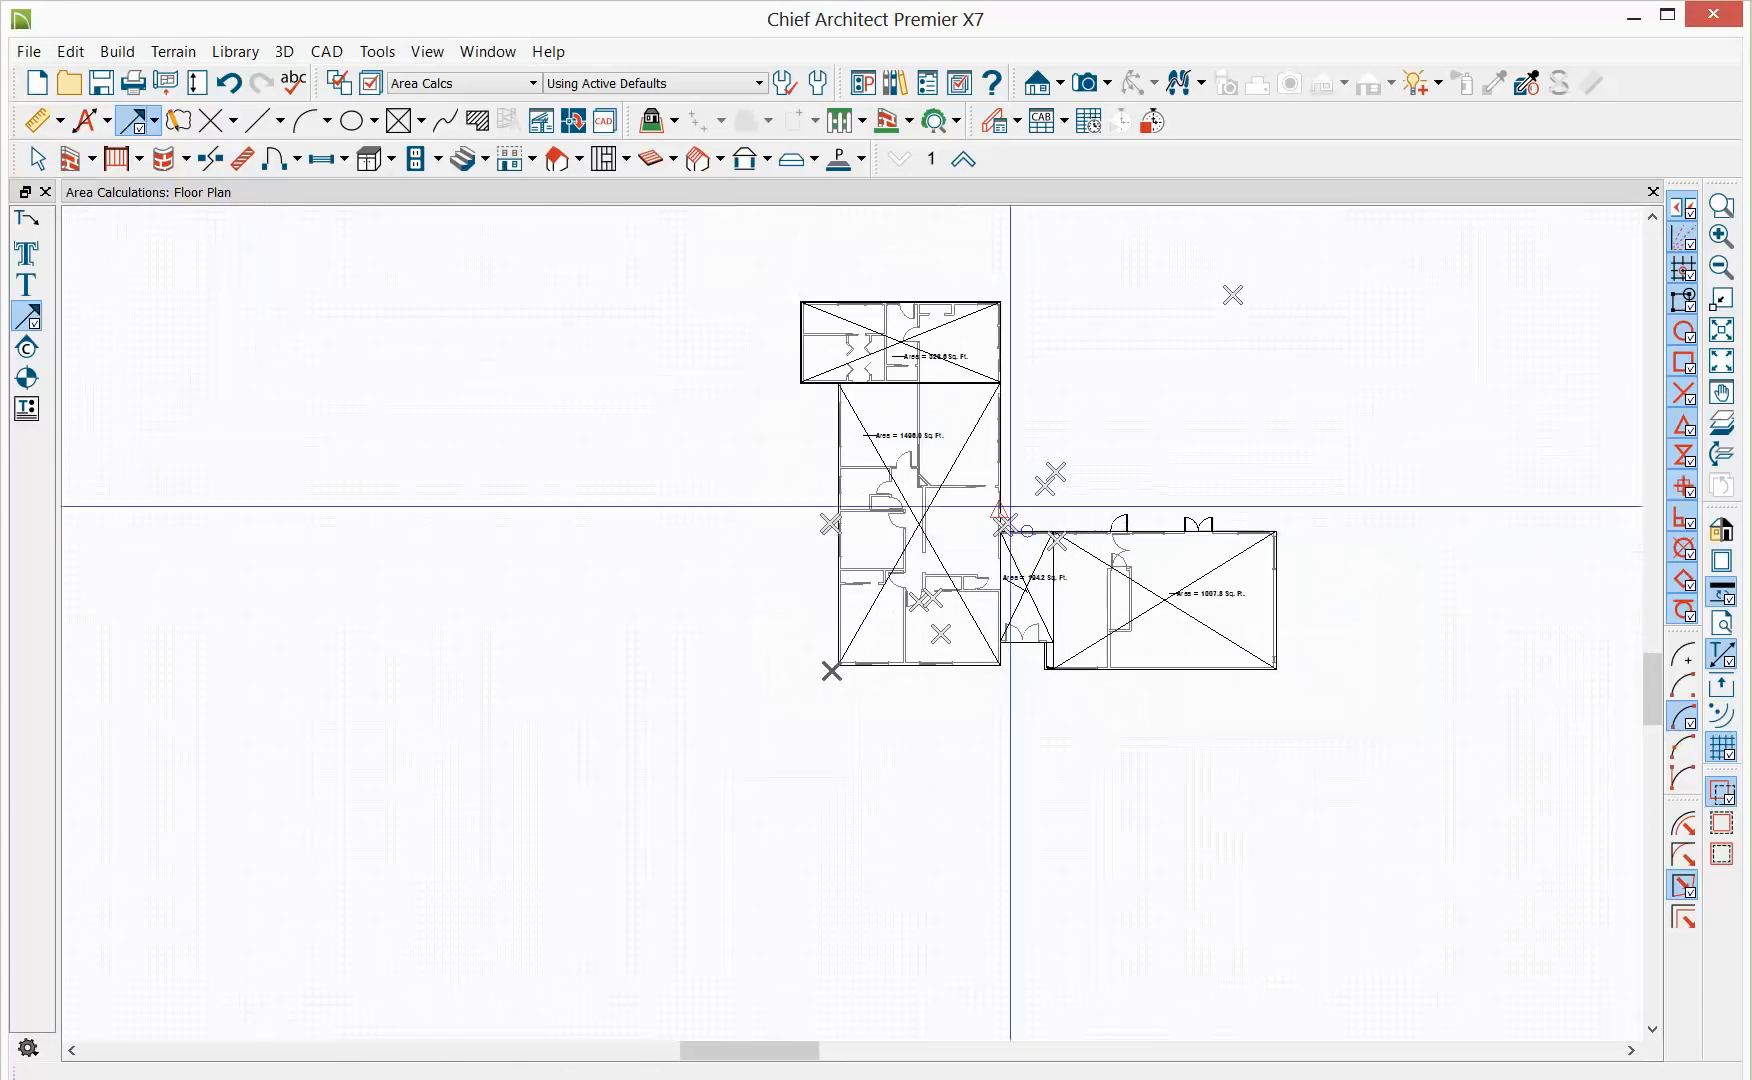
{"action": "scroll", "coordinate": [966, 350], "scroll_direction": "up", "scroll_amount": 4}
{"action": "scroll", "coordinate": [948, 343], "scroll_direction": "up", "scroll_amount": 1}
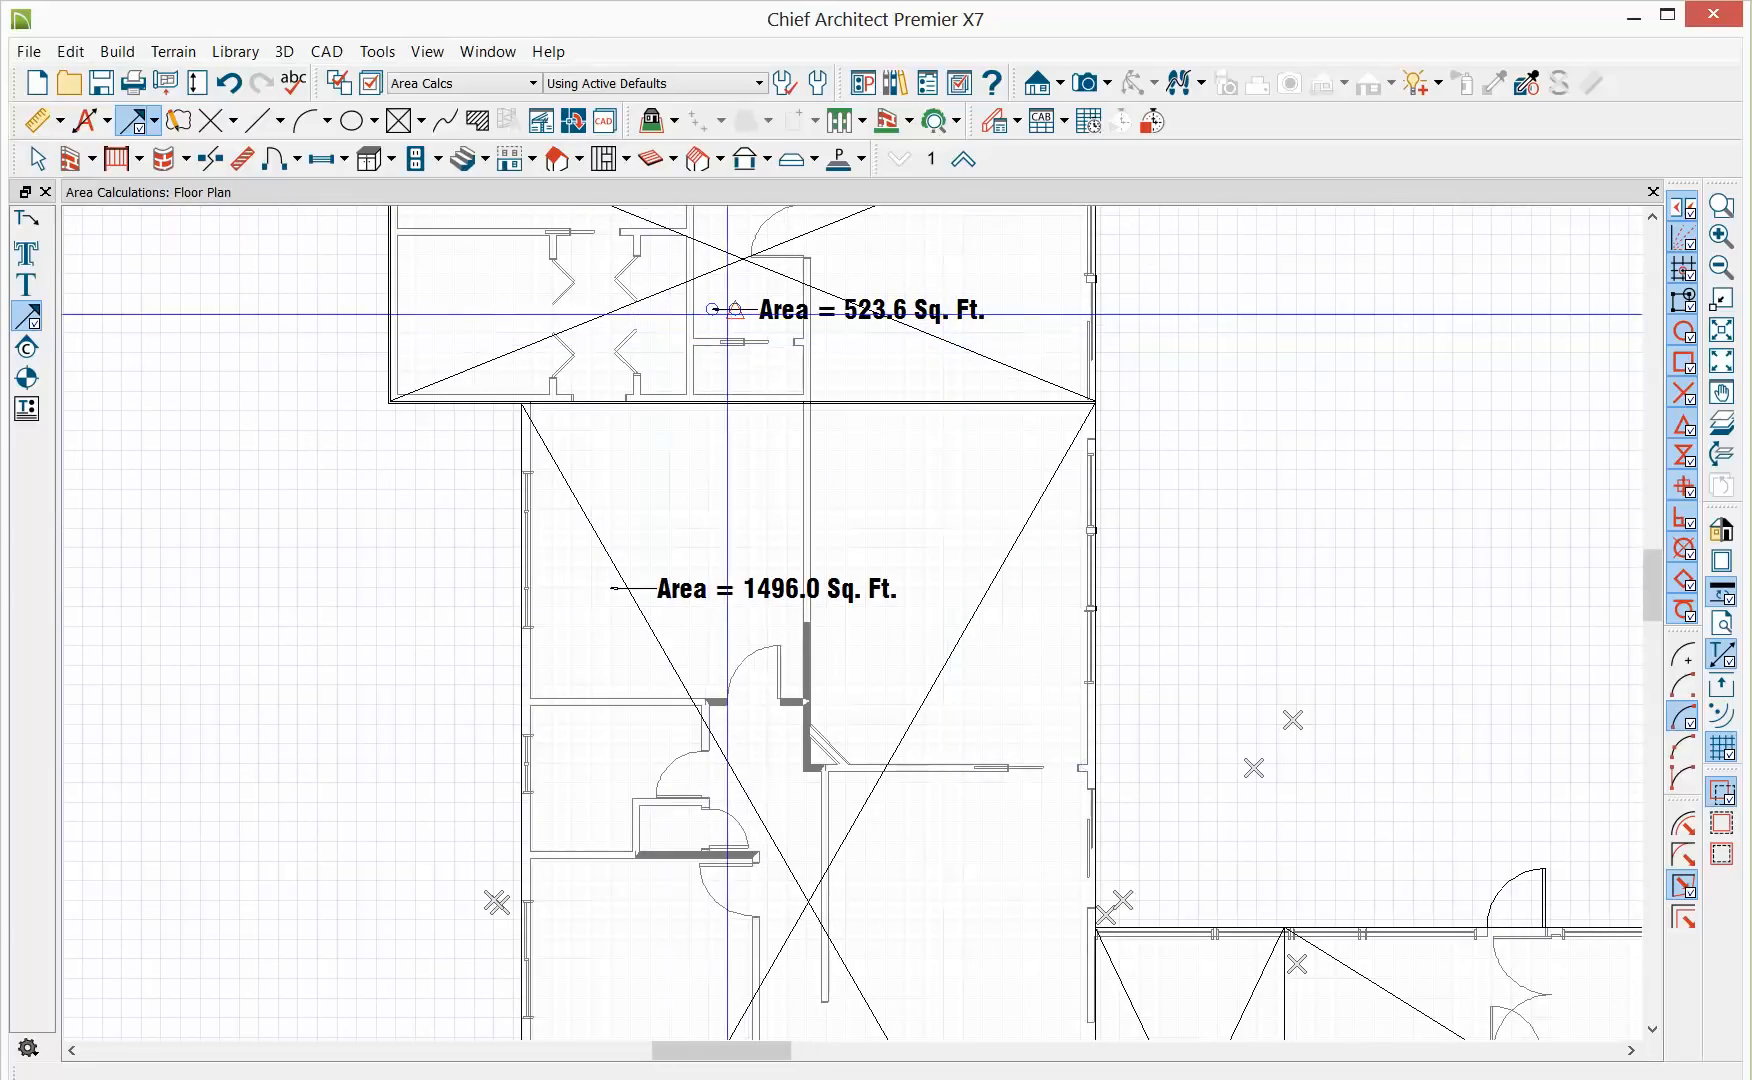
{"action": "left_click_drag", "start_coordinate": [508, 260], "coordinate": [1737, 852]}
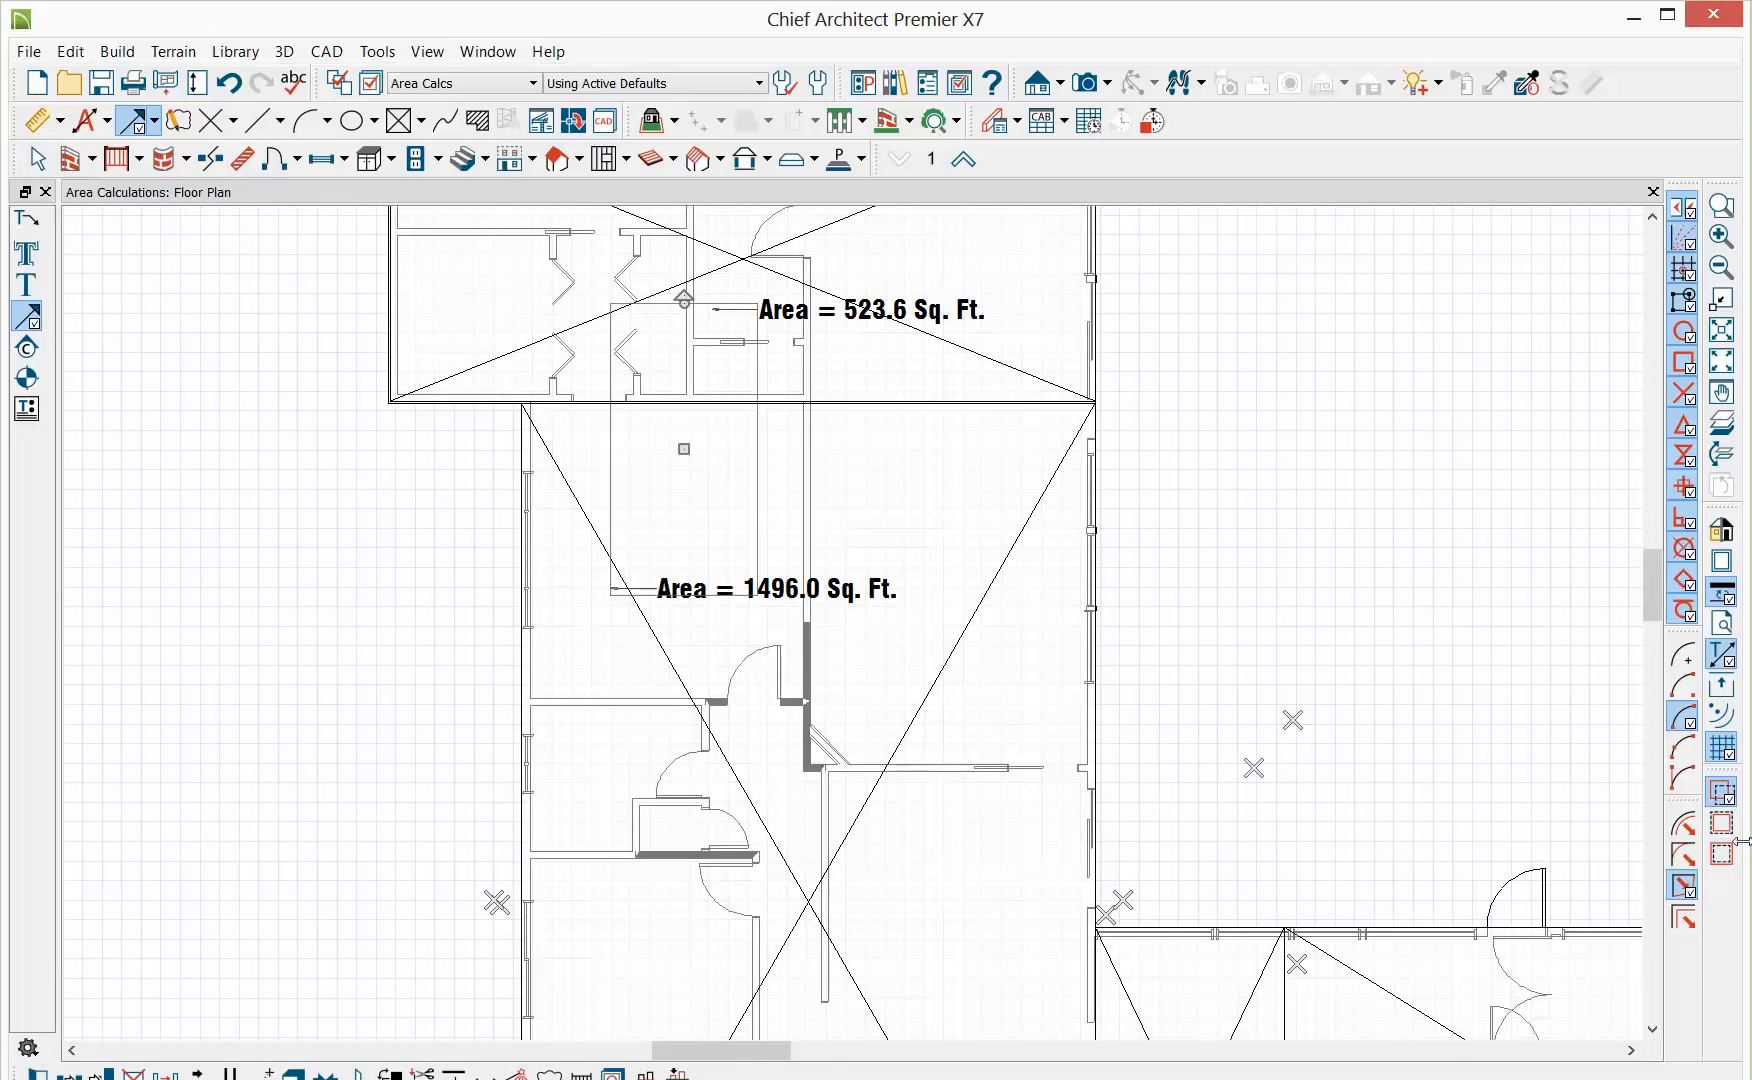
{"action": "key", "text": "ctrl+e"}
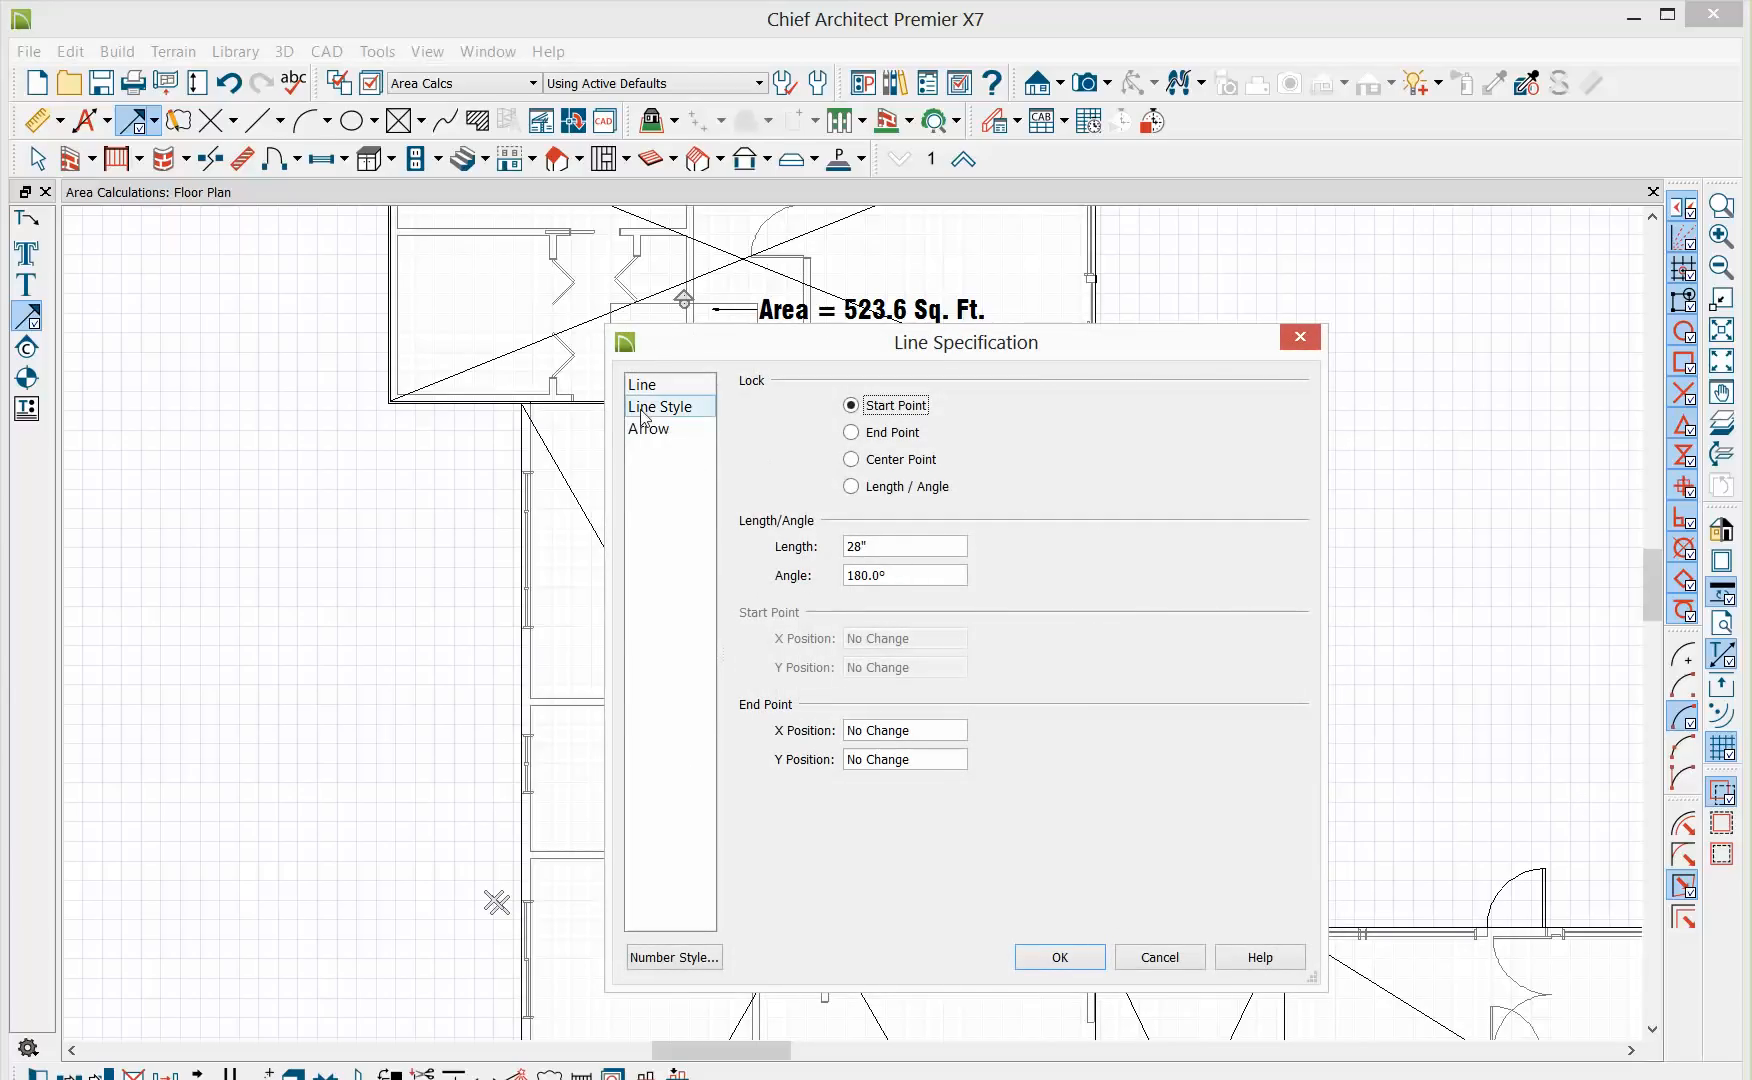
{"action": "left_click", "coordinate": [701, 409]}
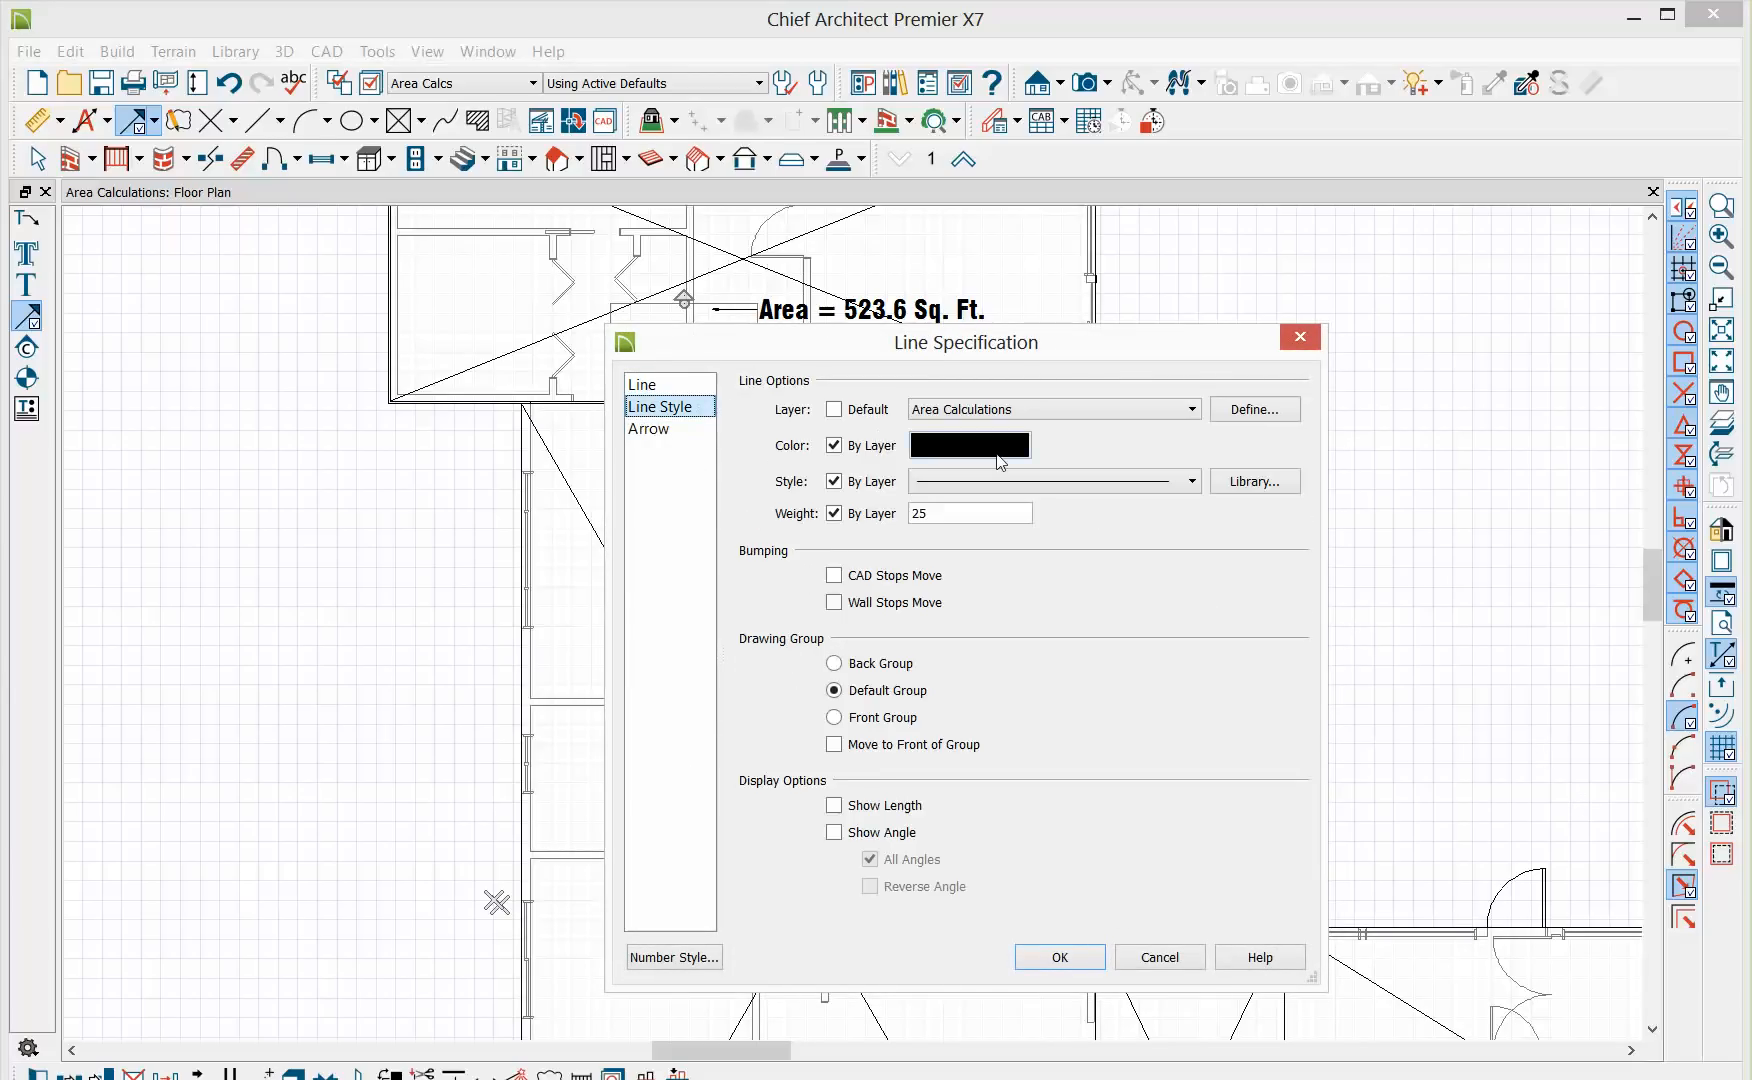
{"action": "left_click", "coordinate": [1000, 462]}
{"action": "left_click", "coordinate": [930, 658]}
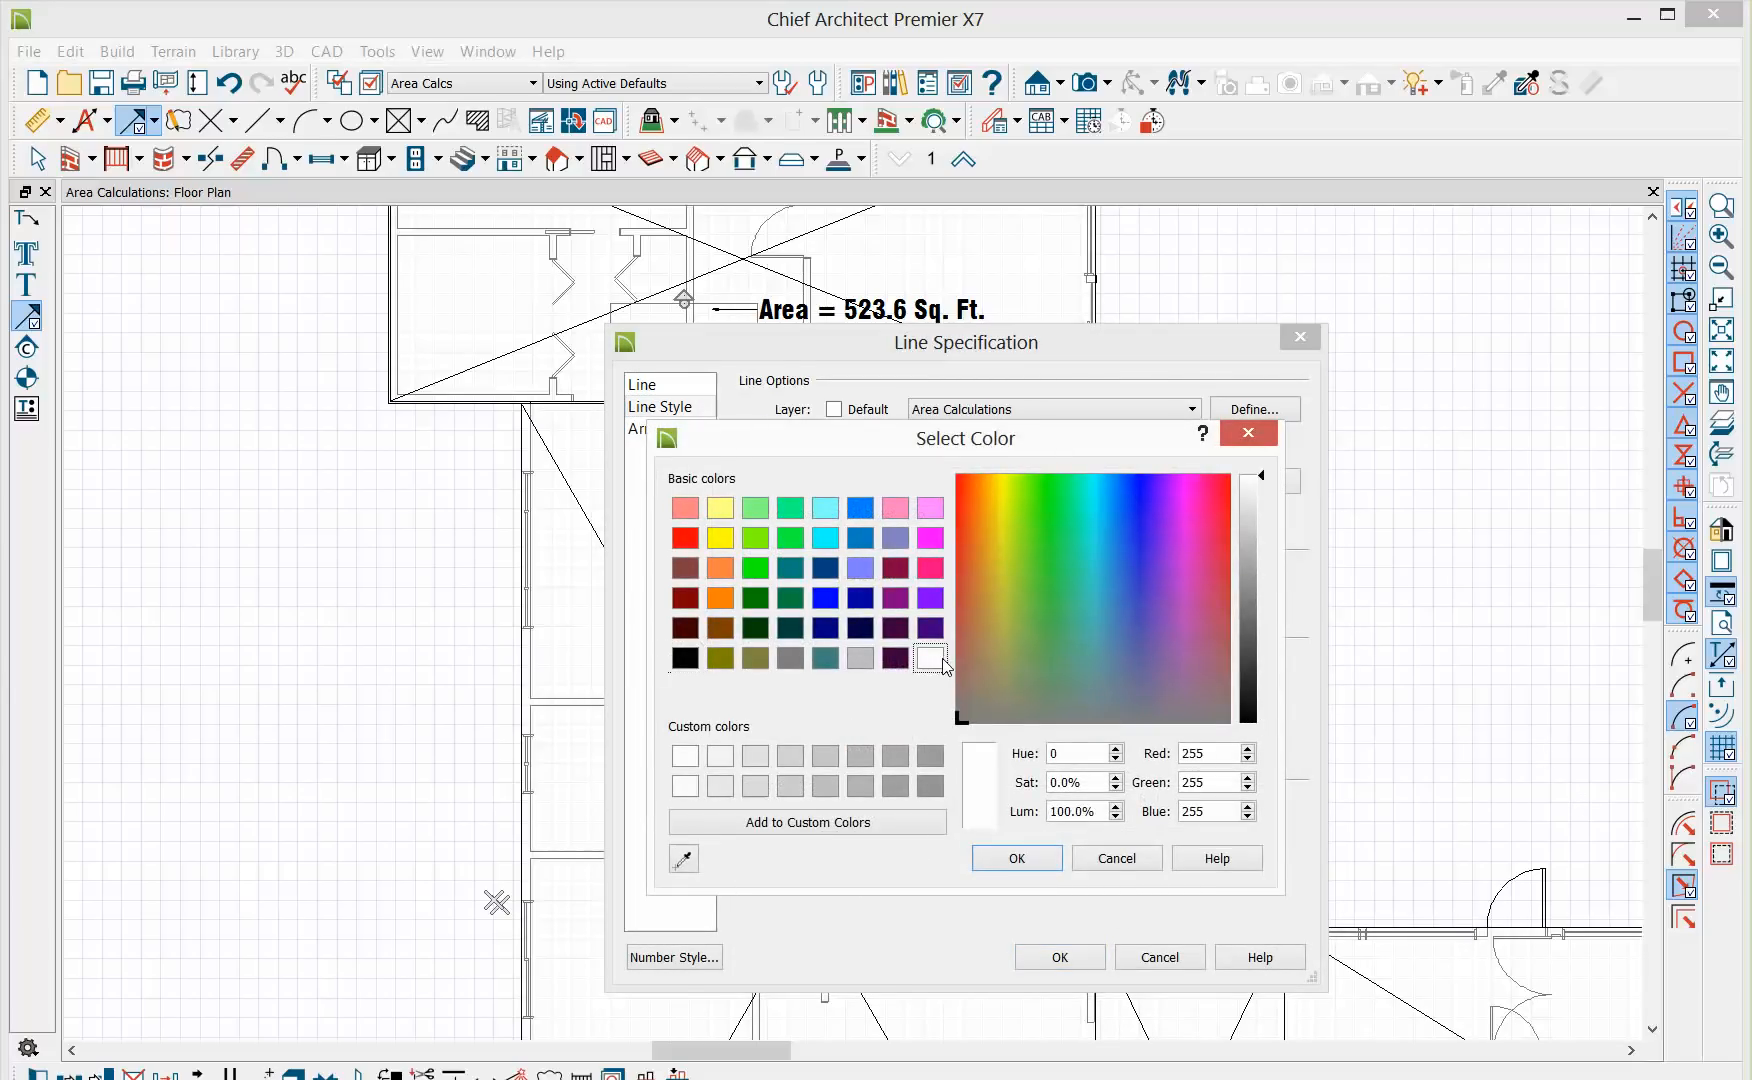
{"action": "left_click", "coordinate": [1038, 860]}
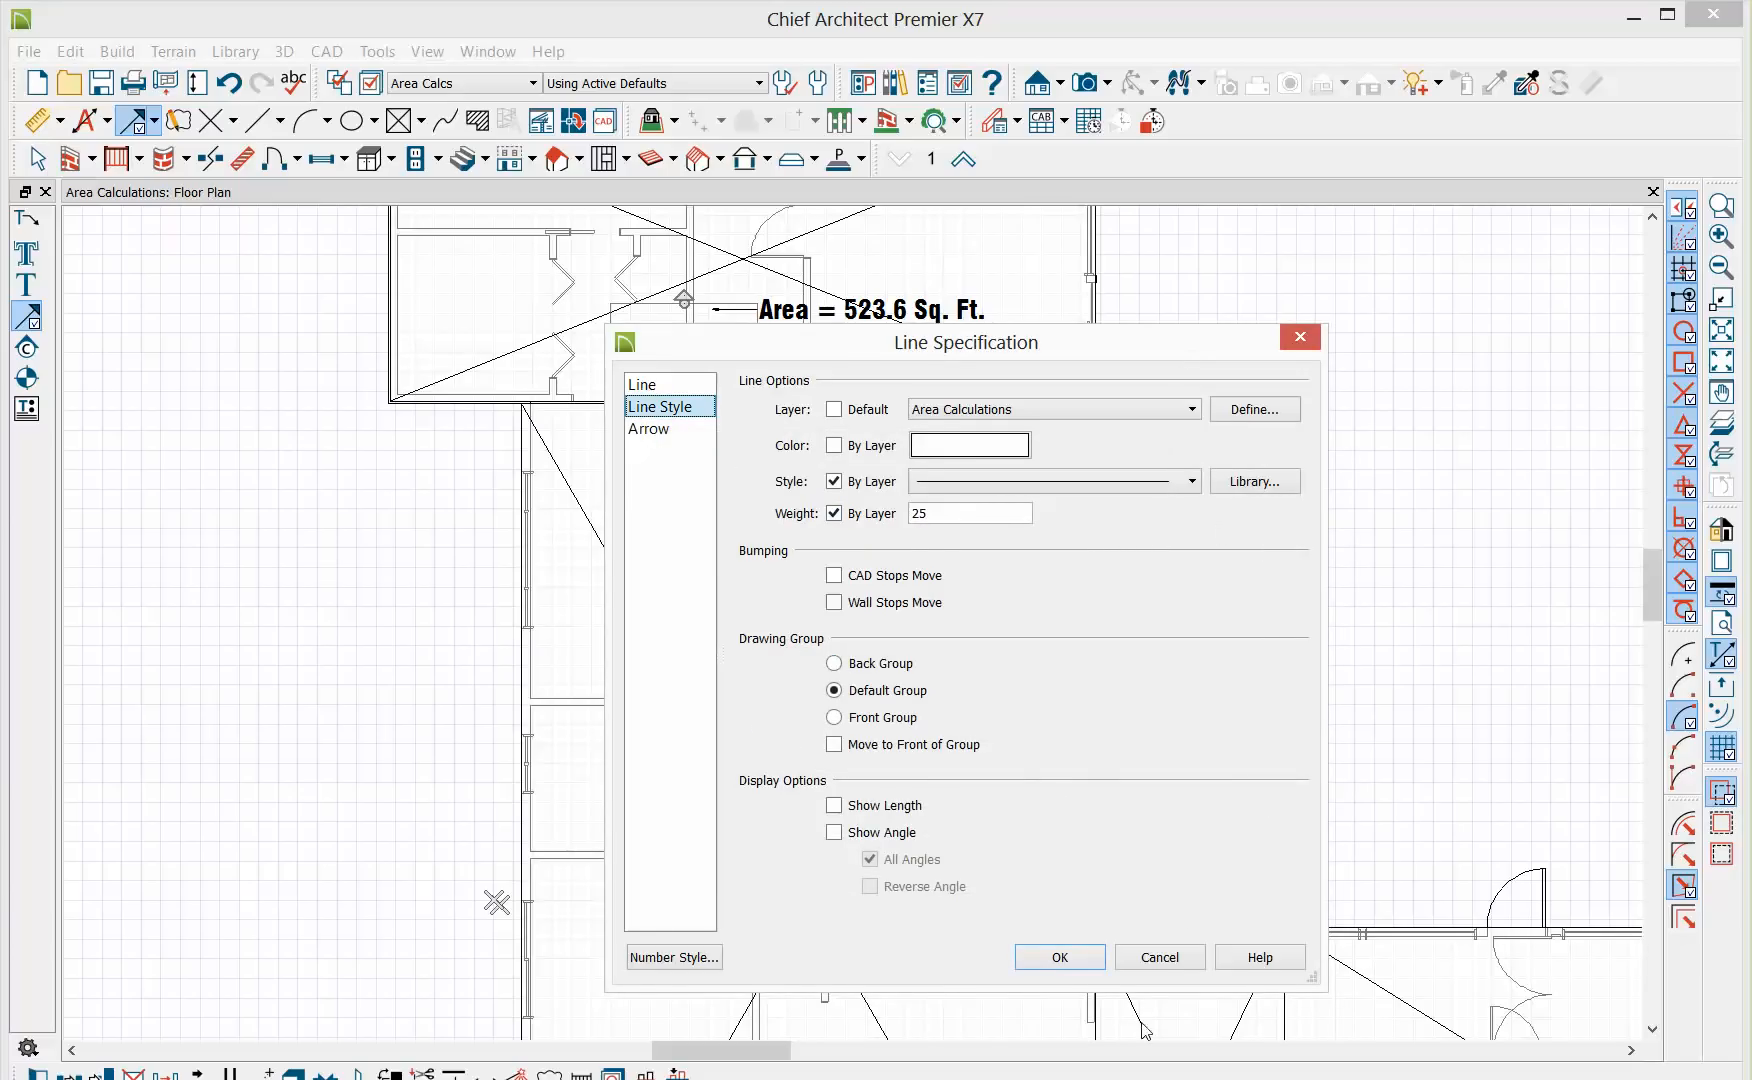
{"action": "left_click", "coordinate": [1060, 957]}
Step: Add a manual dimension across the north wing's depth and another across its width
{"action": "scroll", "coordinate": [1310, 598], "scroll_direction": "down", "scroll_amount": 5}
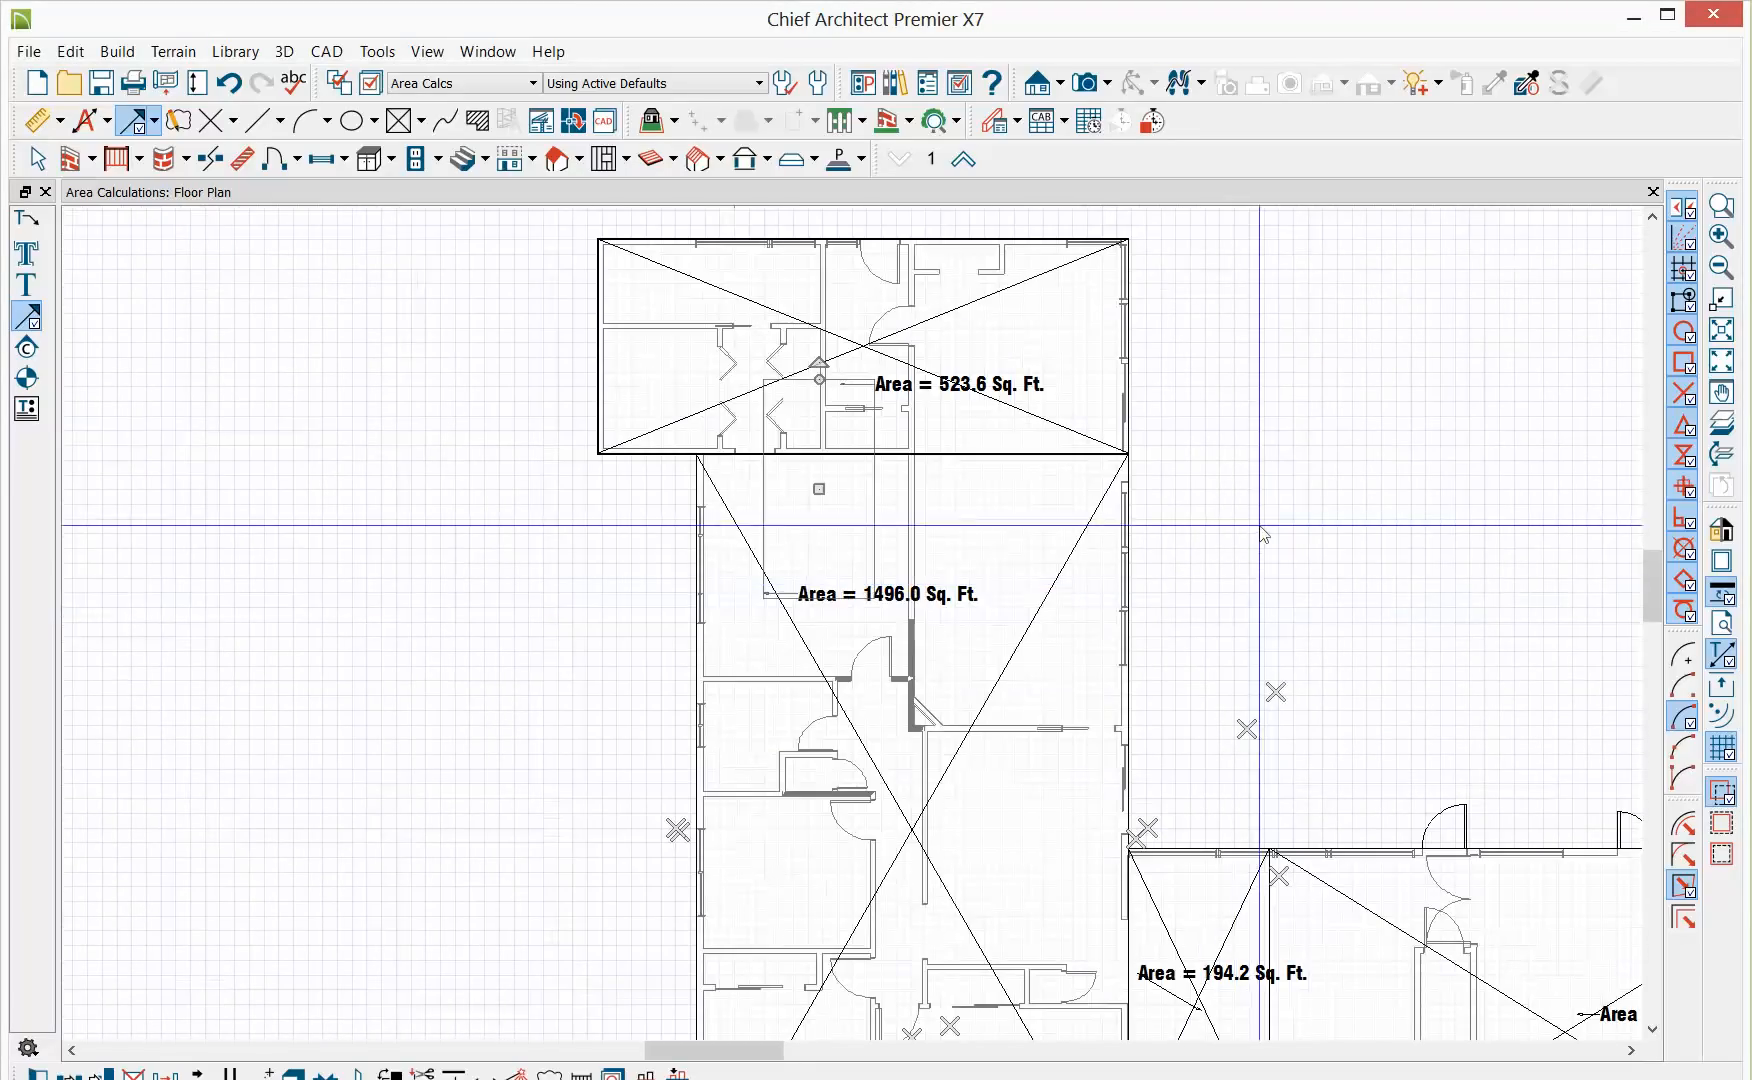
{"action": "scroll", "coordinate": [1397, 720], "scroll_direction": "down", "scroll_amount": 2}
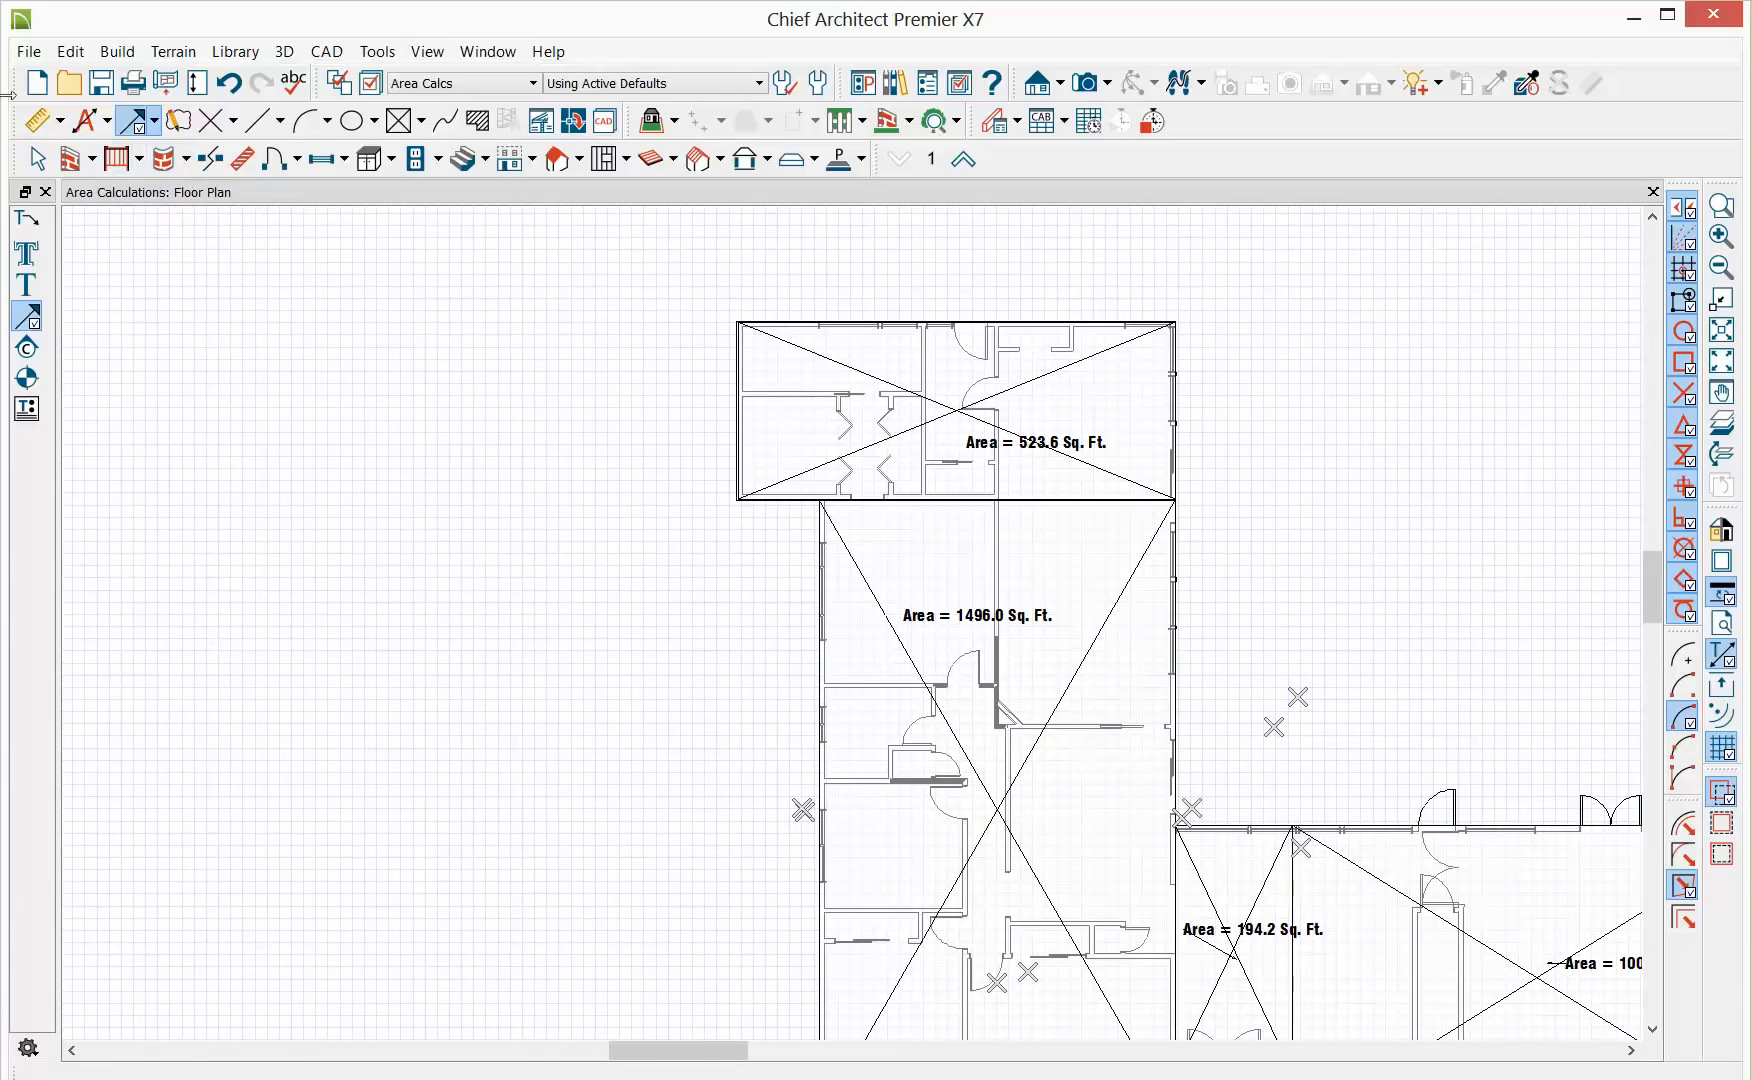
{"action": "left_click", "coordinate": [35, 121]}
{"action": "left_click", "coordinate": [30, 258]}
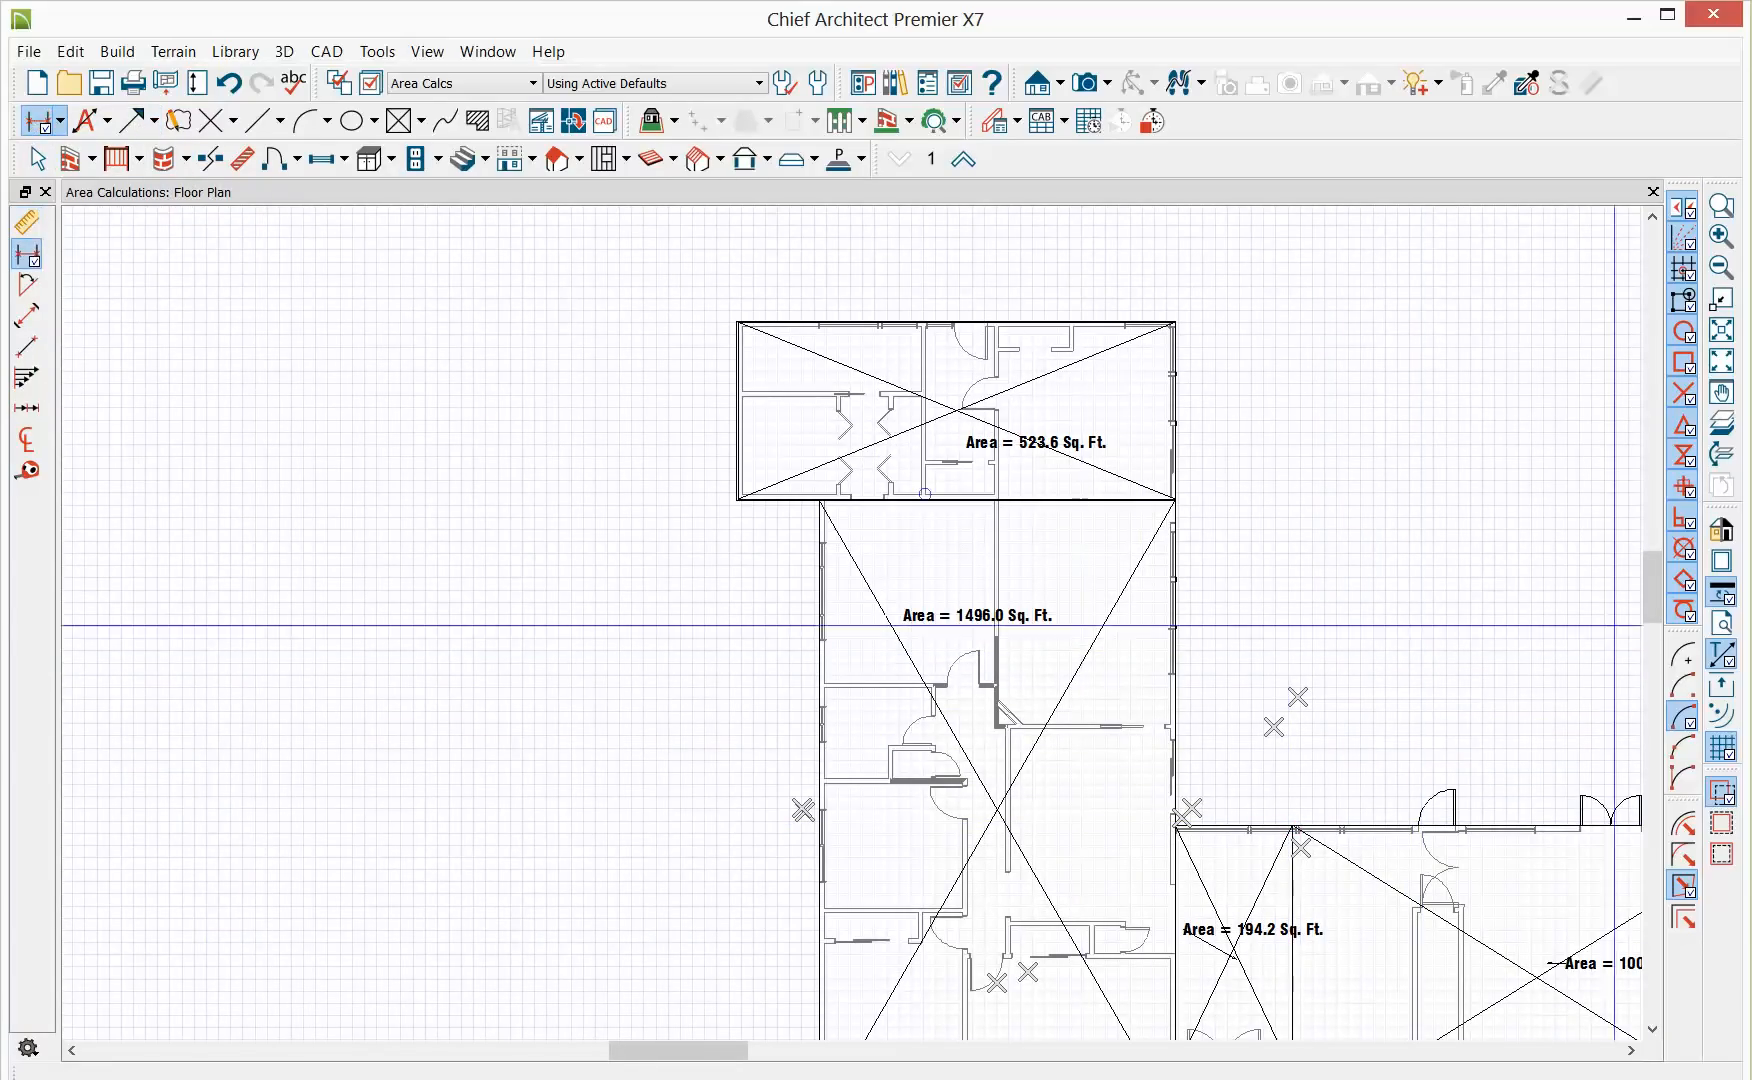
{"action": "left_click_drag", "start_coordinate": [927, 336], "coordinate": [917, 509]}
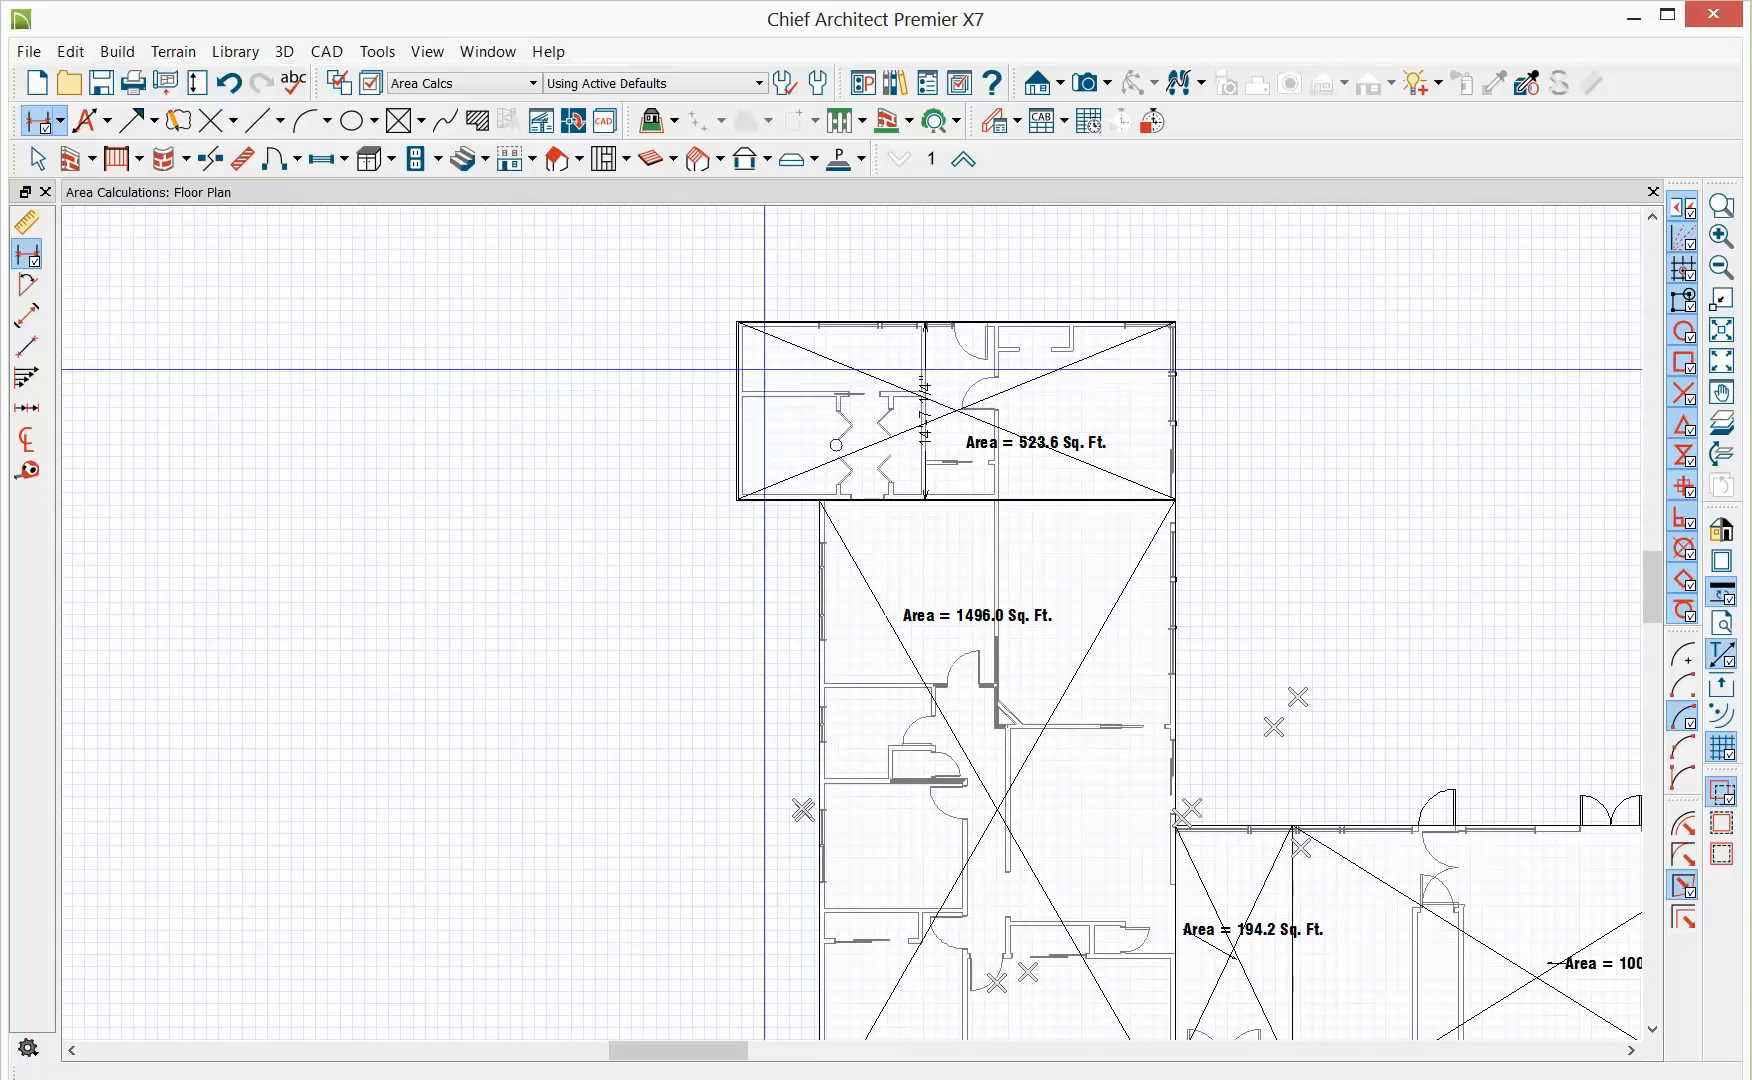
{"action": "left_click_drag", "start_coordinate": [737, 367], "coordinate": [1161, 367]}
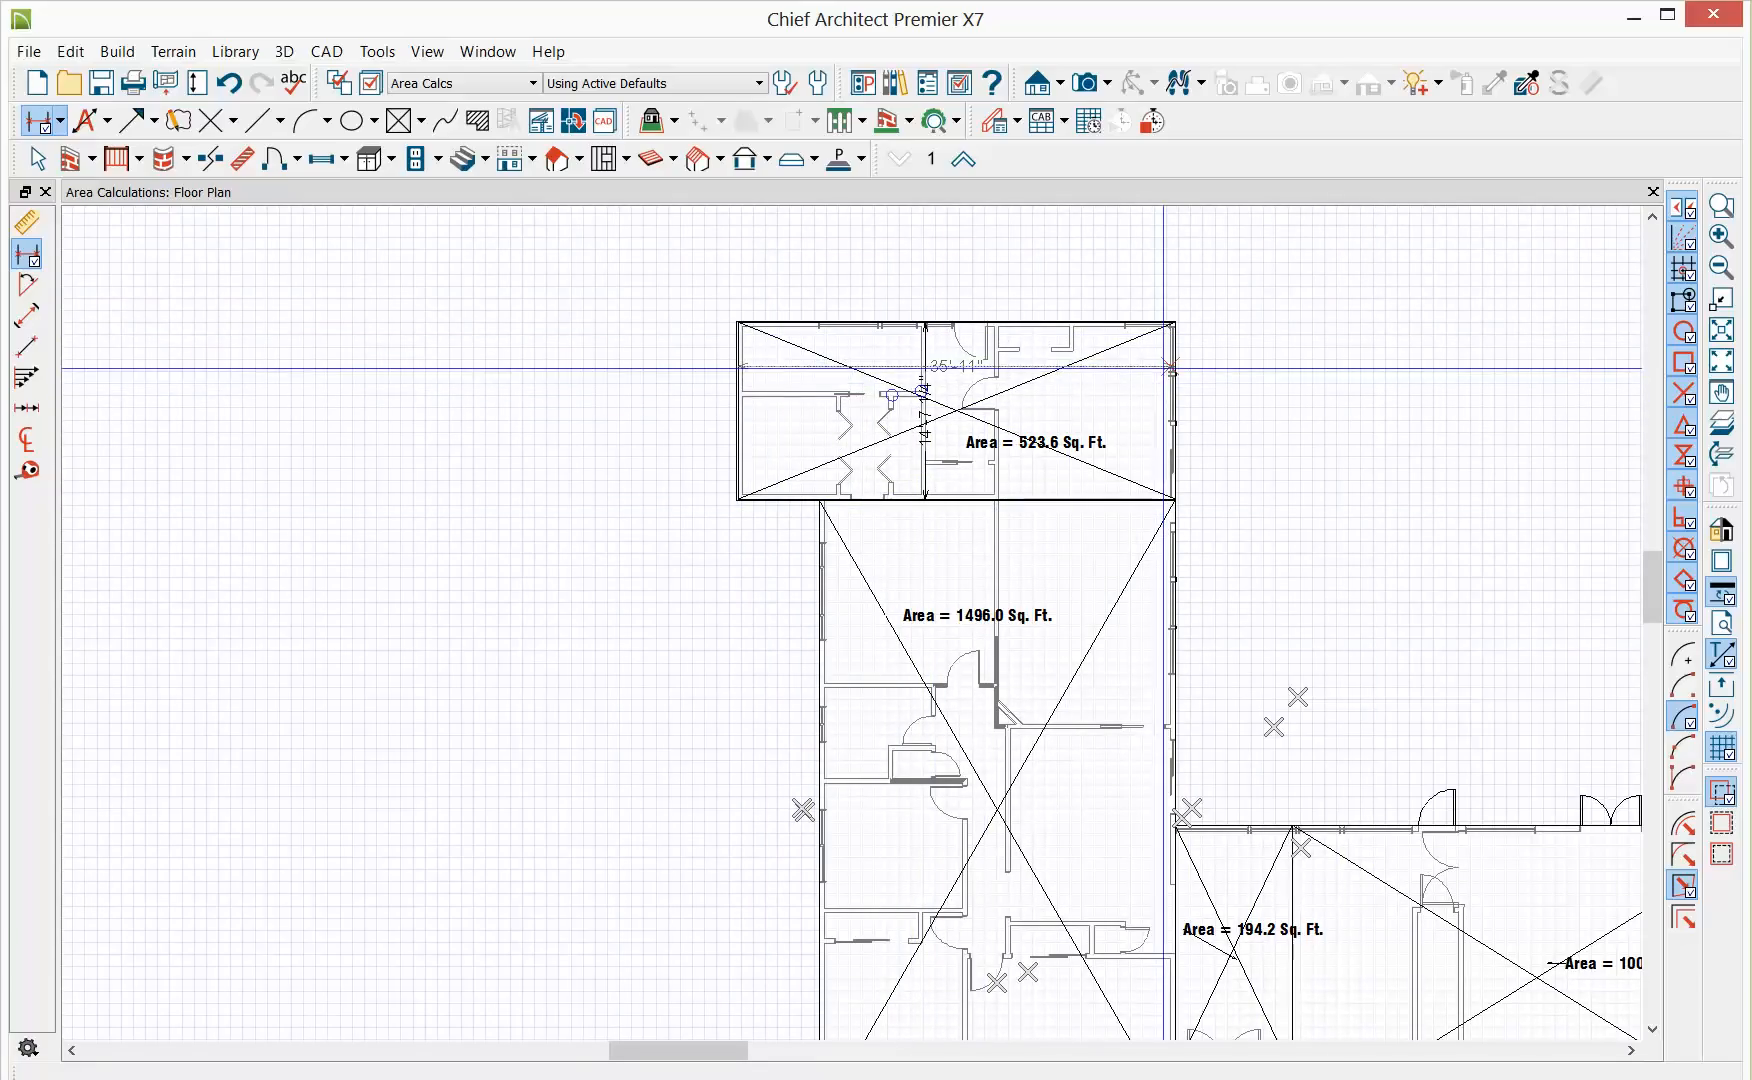
Step: Adjust the west edge of the north wing's box outward so it is about 36'-1 1/2" wide
{"action": "scroll", "coordinate": [977, 500], "scroll_direction": "up", "scroll_amount": 2}
{"action": "scroll", "coordinate": [1048, 422], "scroll_direction": "up", "scroll_amount": 1}
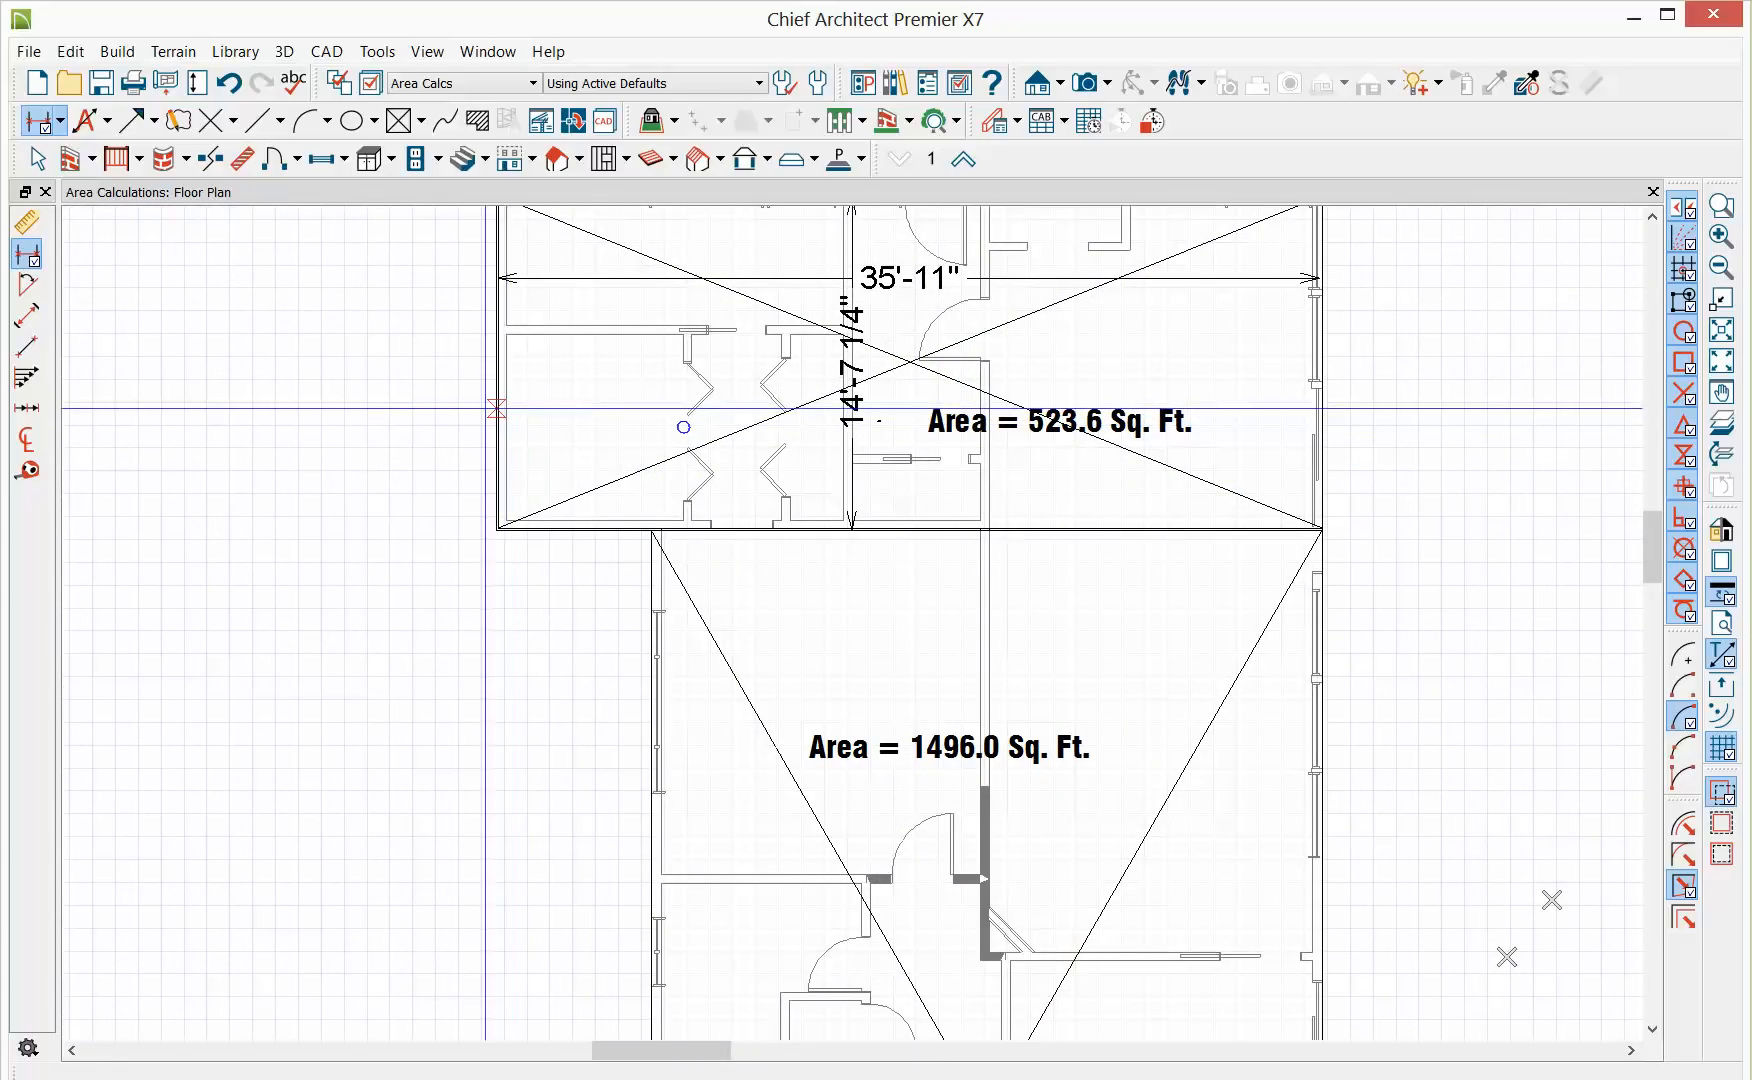
{"action": "left_click", "coordinate": [497, 408]}
{"action": "mouse_move", "coordinate": [493, 413]}
{"action": "left_mouse_down"}
{"action": "mouse_move", "coordinate": [570, 420]}
{"action": "mouse_move", "coordinate": [496, 410]}
{"action": "left_mouse_up"}
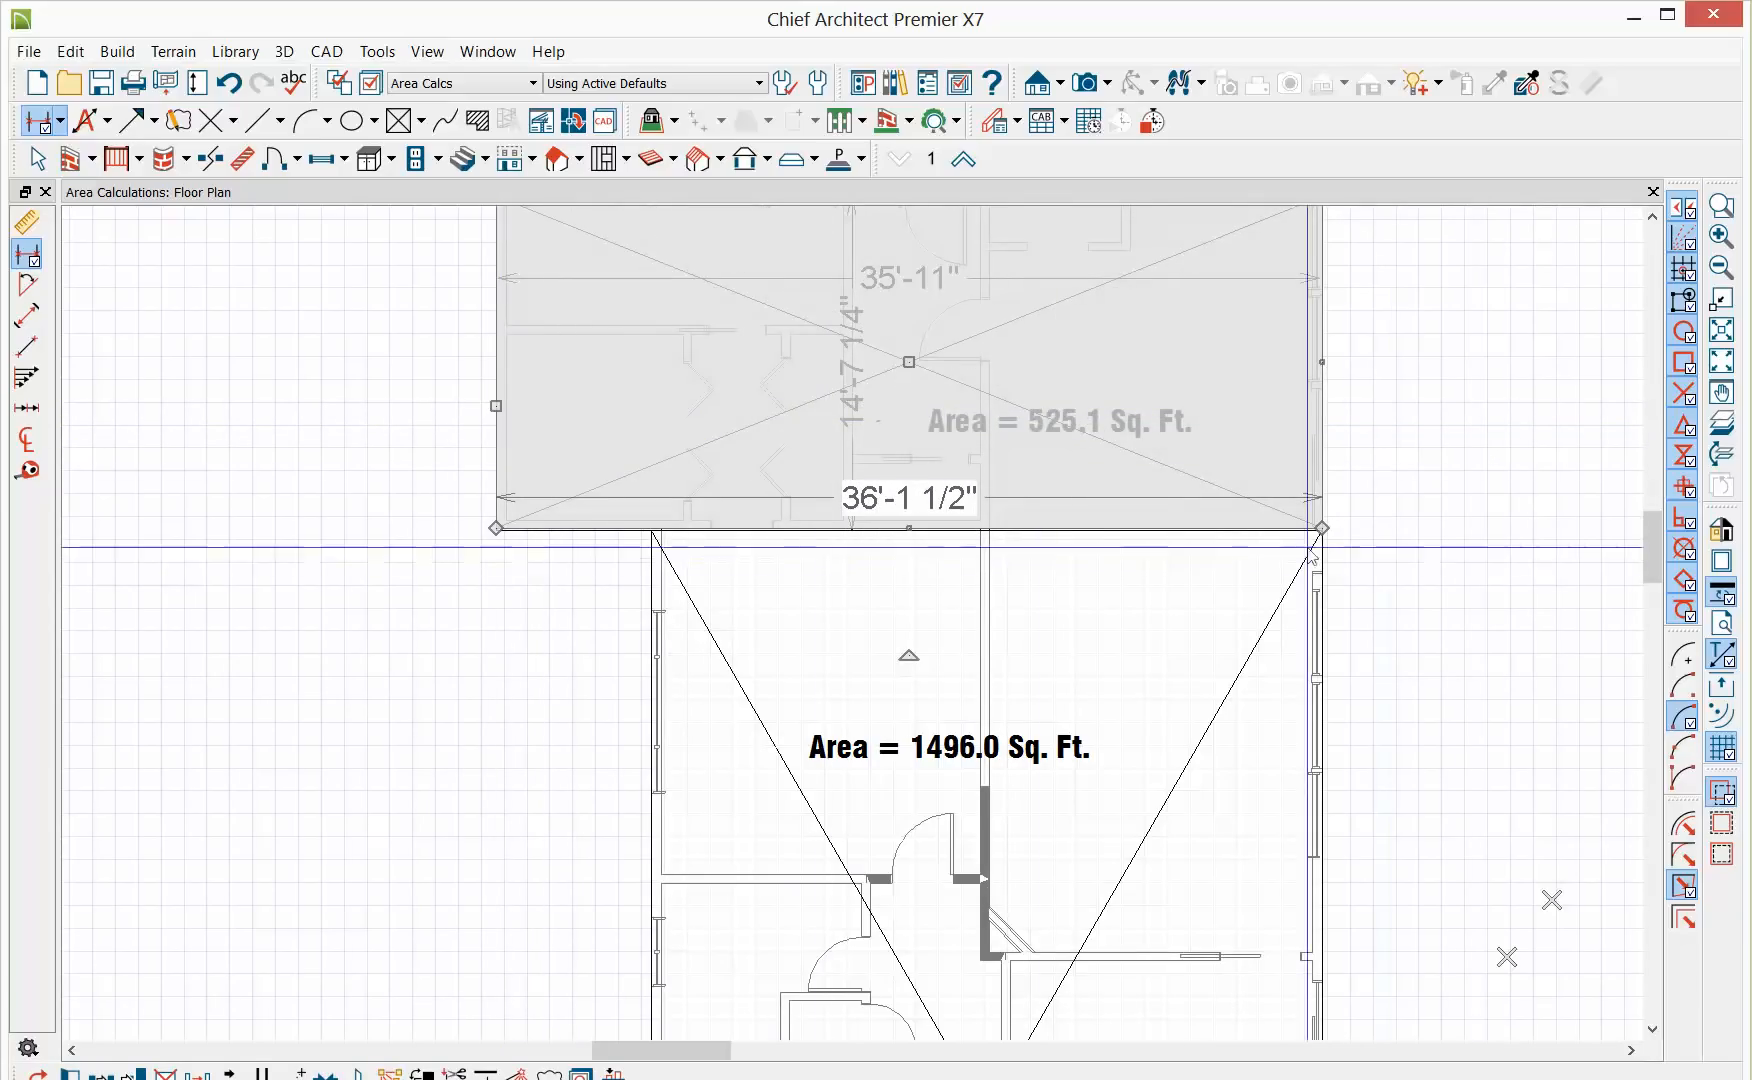
{"action": "left_click", "coordinate": [1398, 594]}
Step: Move the east edge of the connecting entry's box west to line up with the east wing's west wall
{"action": "scroll", "coordinate": [1107, 483], "scroll_direction": "down", "scroll_amount": 1}
{"action": "scroll", "coordinate": [1107, 483], "scroll_direction": "down", "scroll_amount": 5}
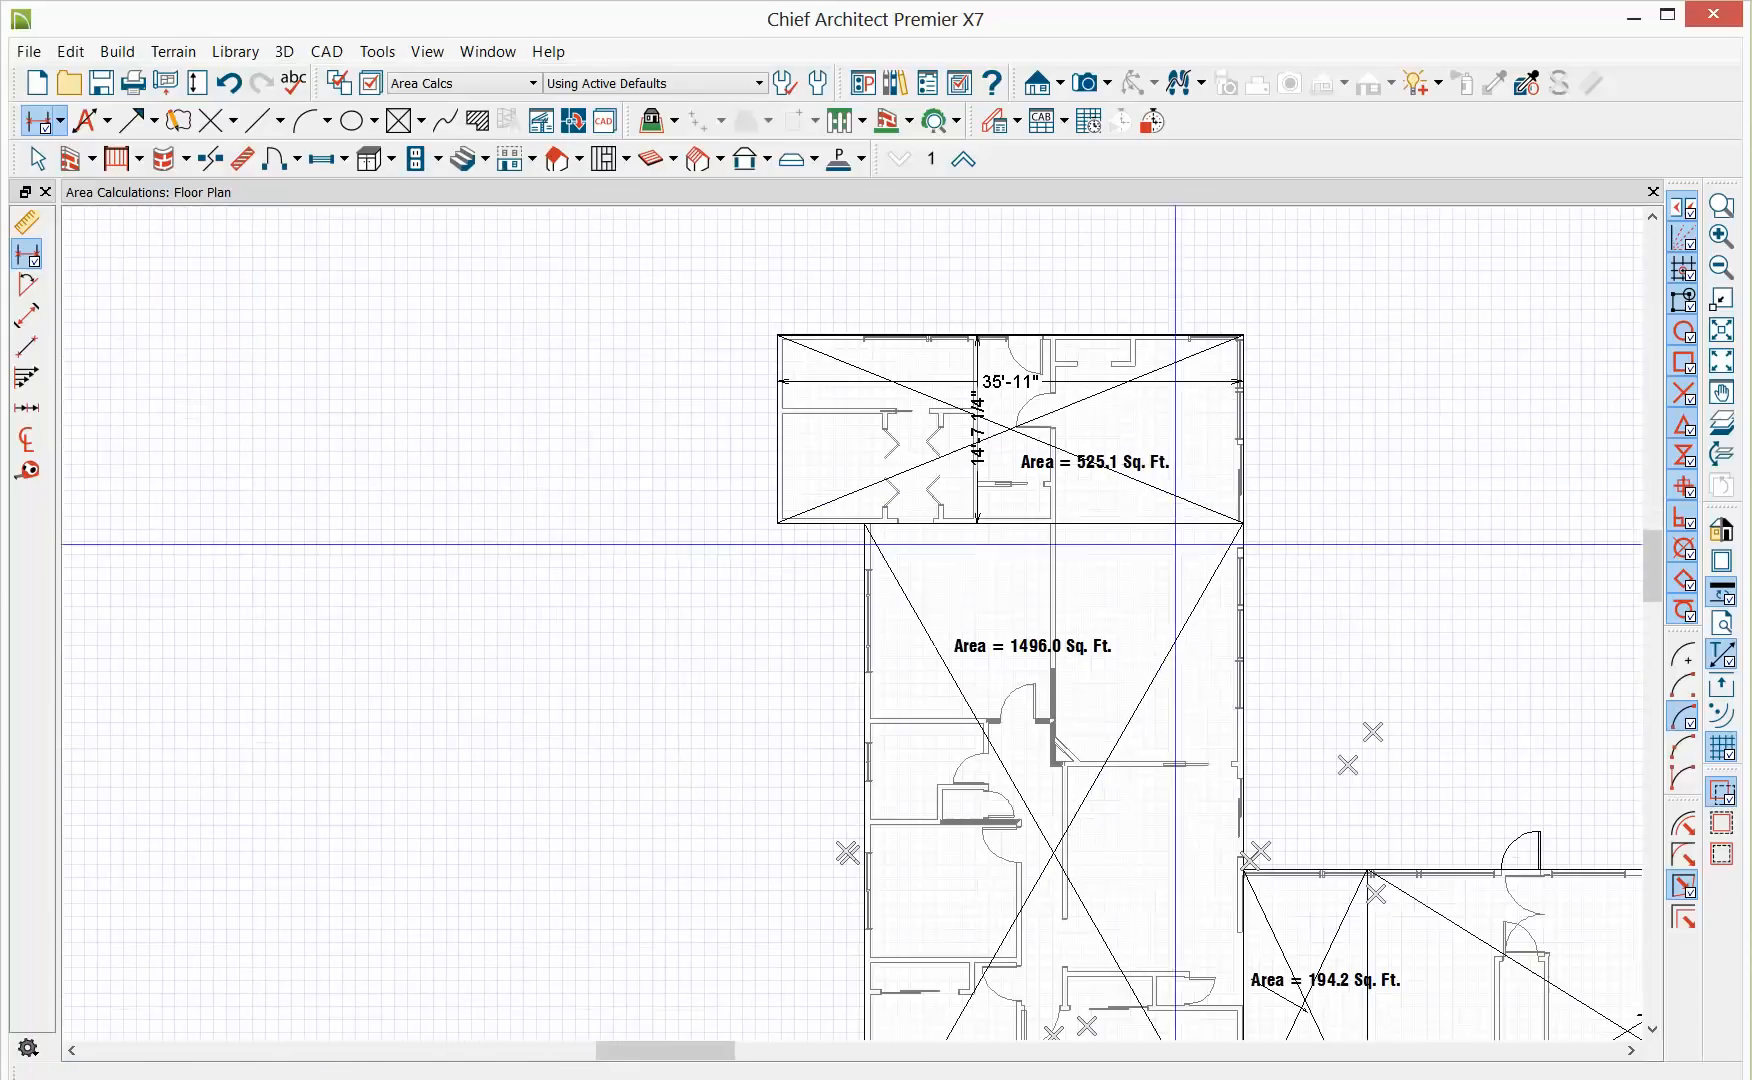
{"action": "scroll", "coordinate": [1398, 1014], "scroll_direction": "up", "scroll_amount": 4}
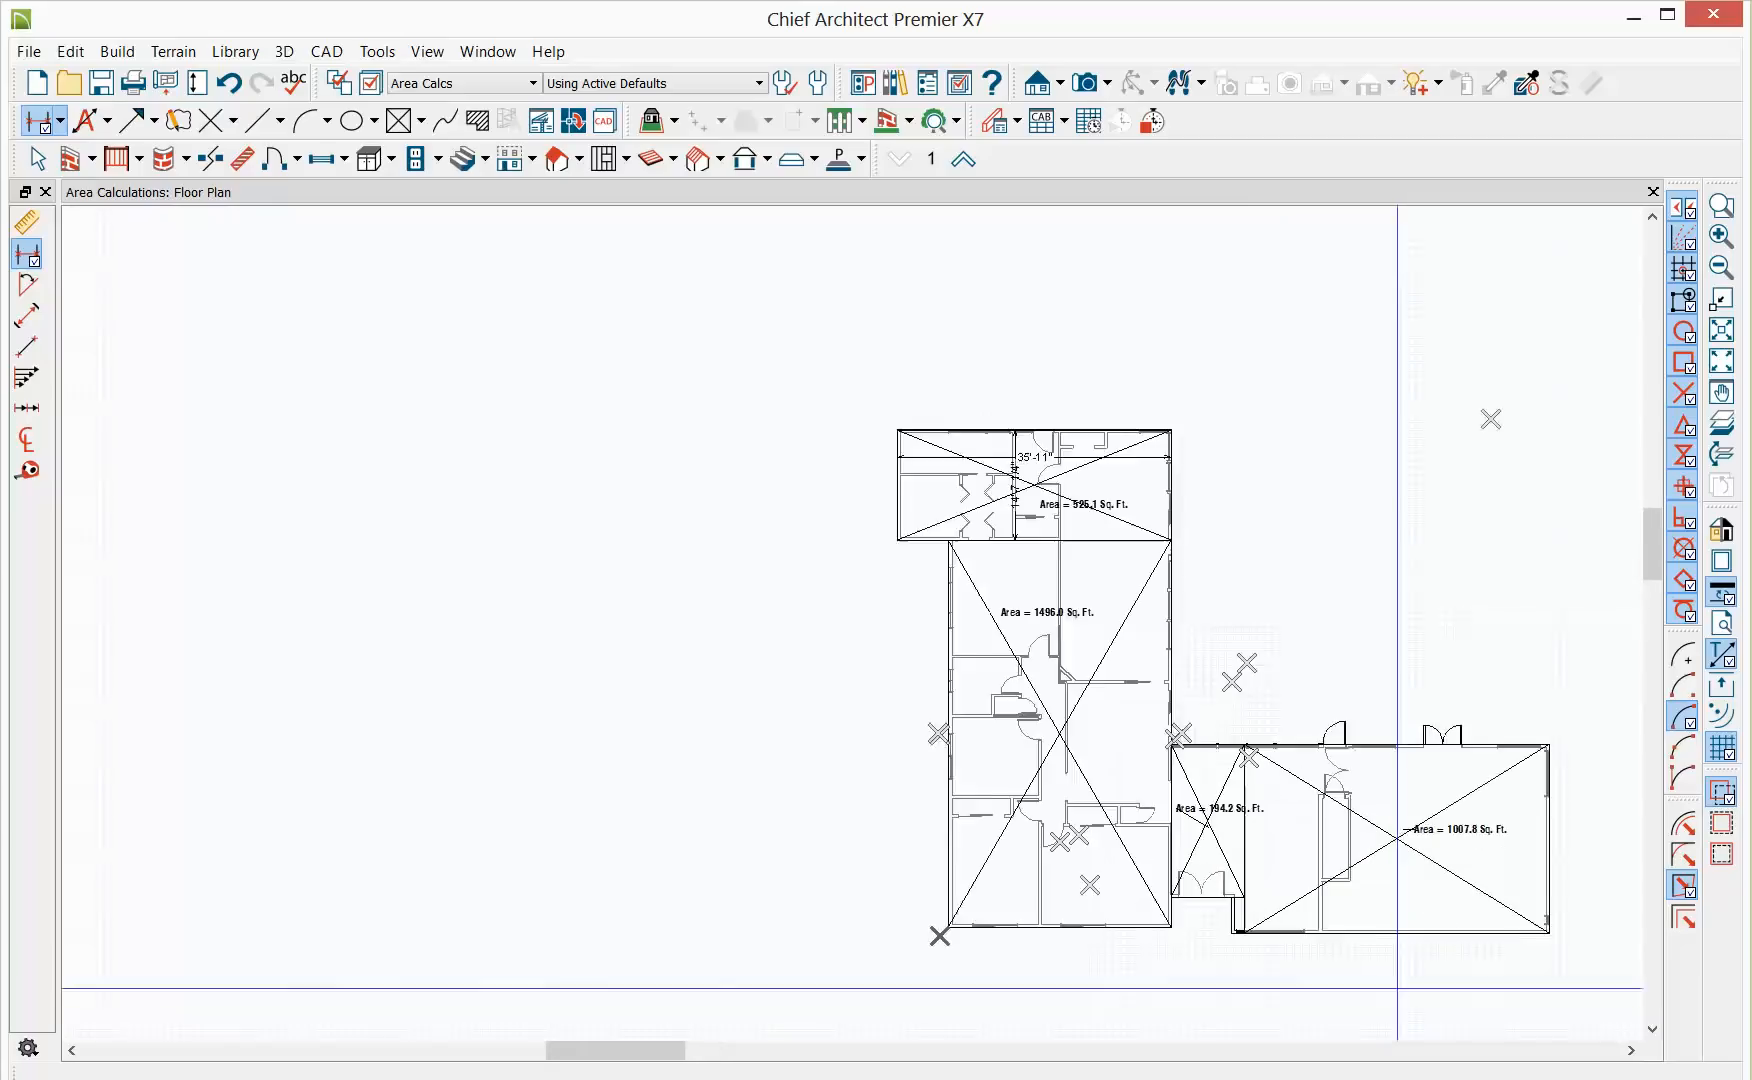
{"action": "left_click", "coordinate": [1154, 787]}
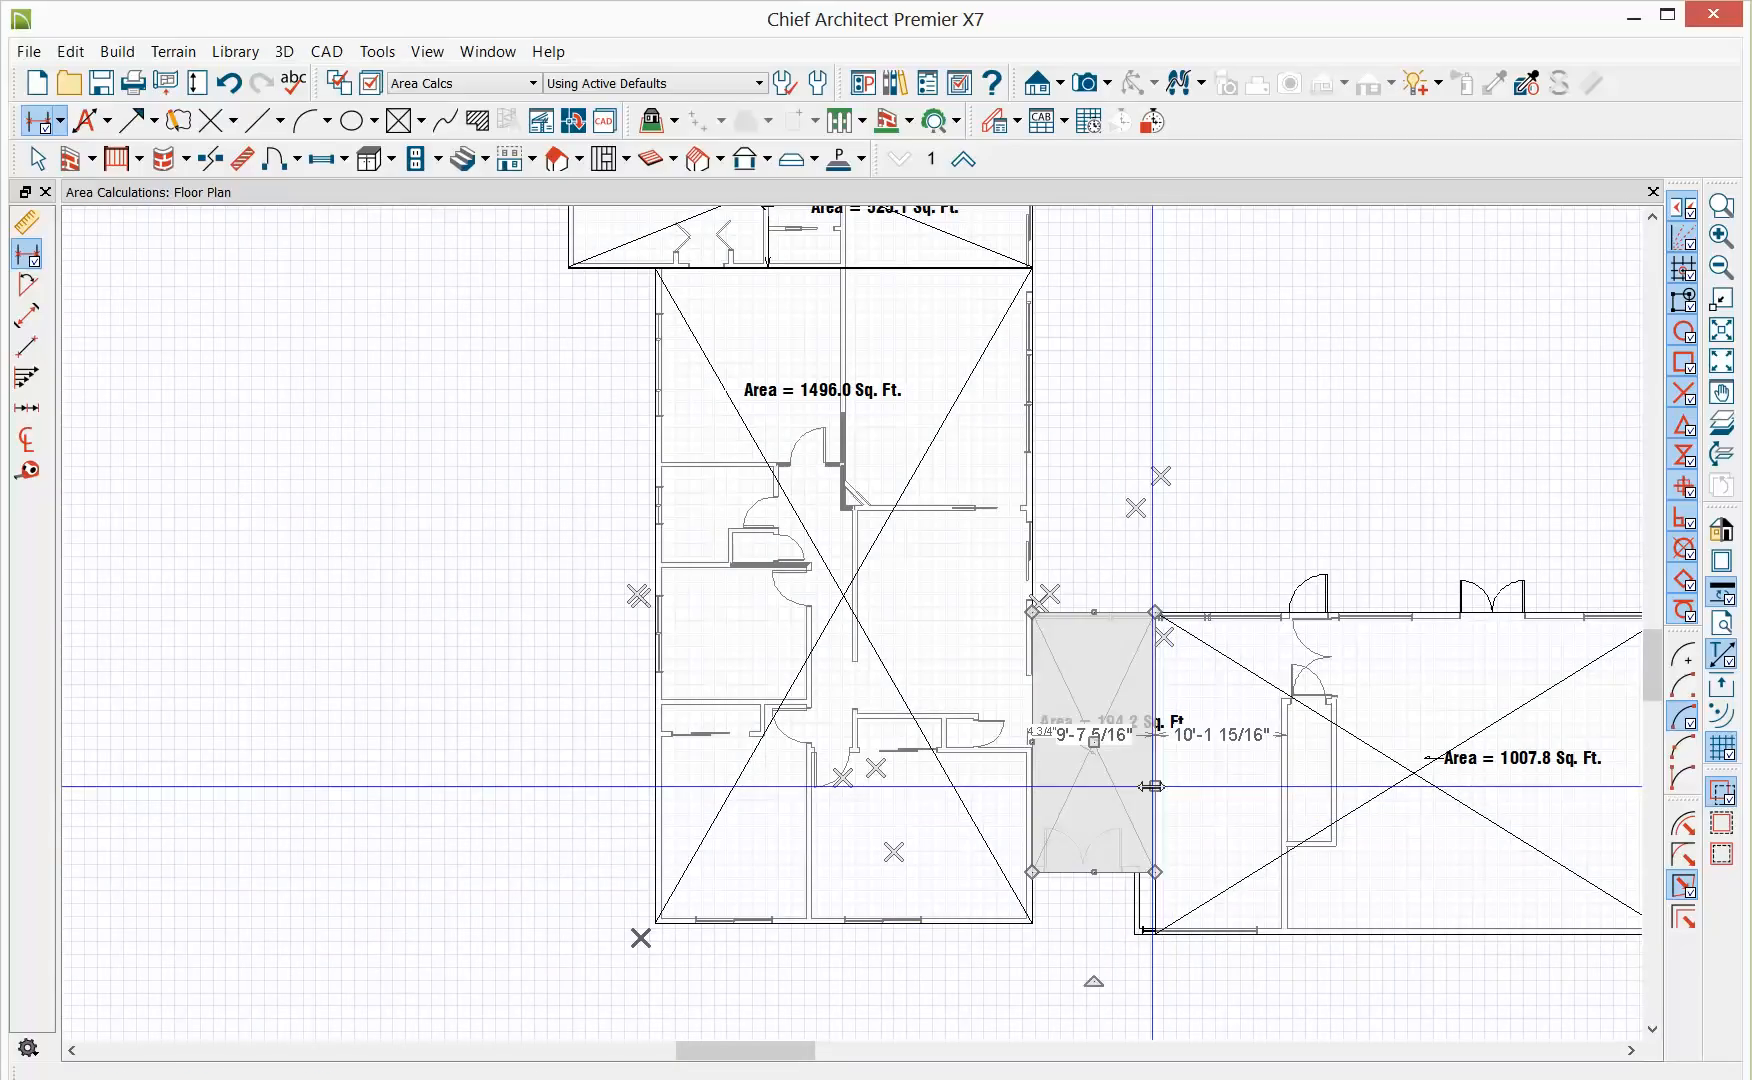
{"action": "left_click_drag", "start_coordinate": [1154, 787], "coordinate": [1134, 787]}
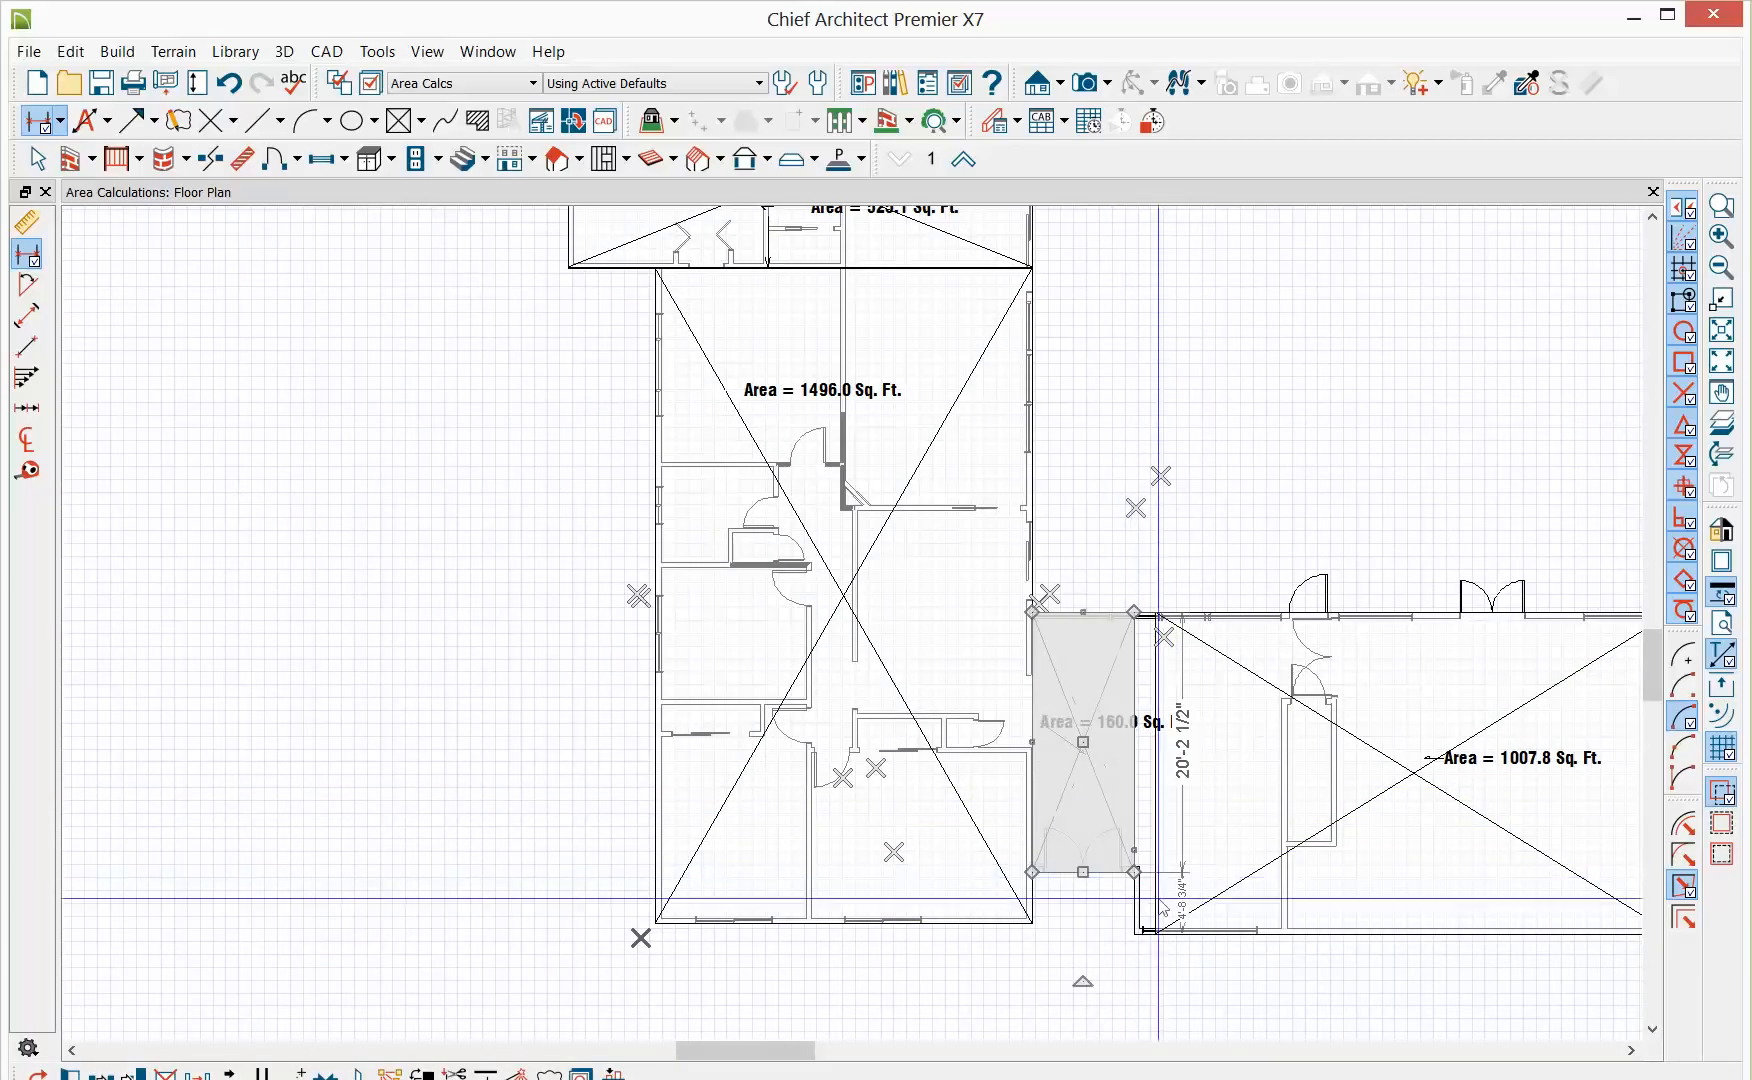
{"action": "left_click", "coordinate": [1212, 818]}
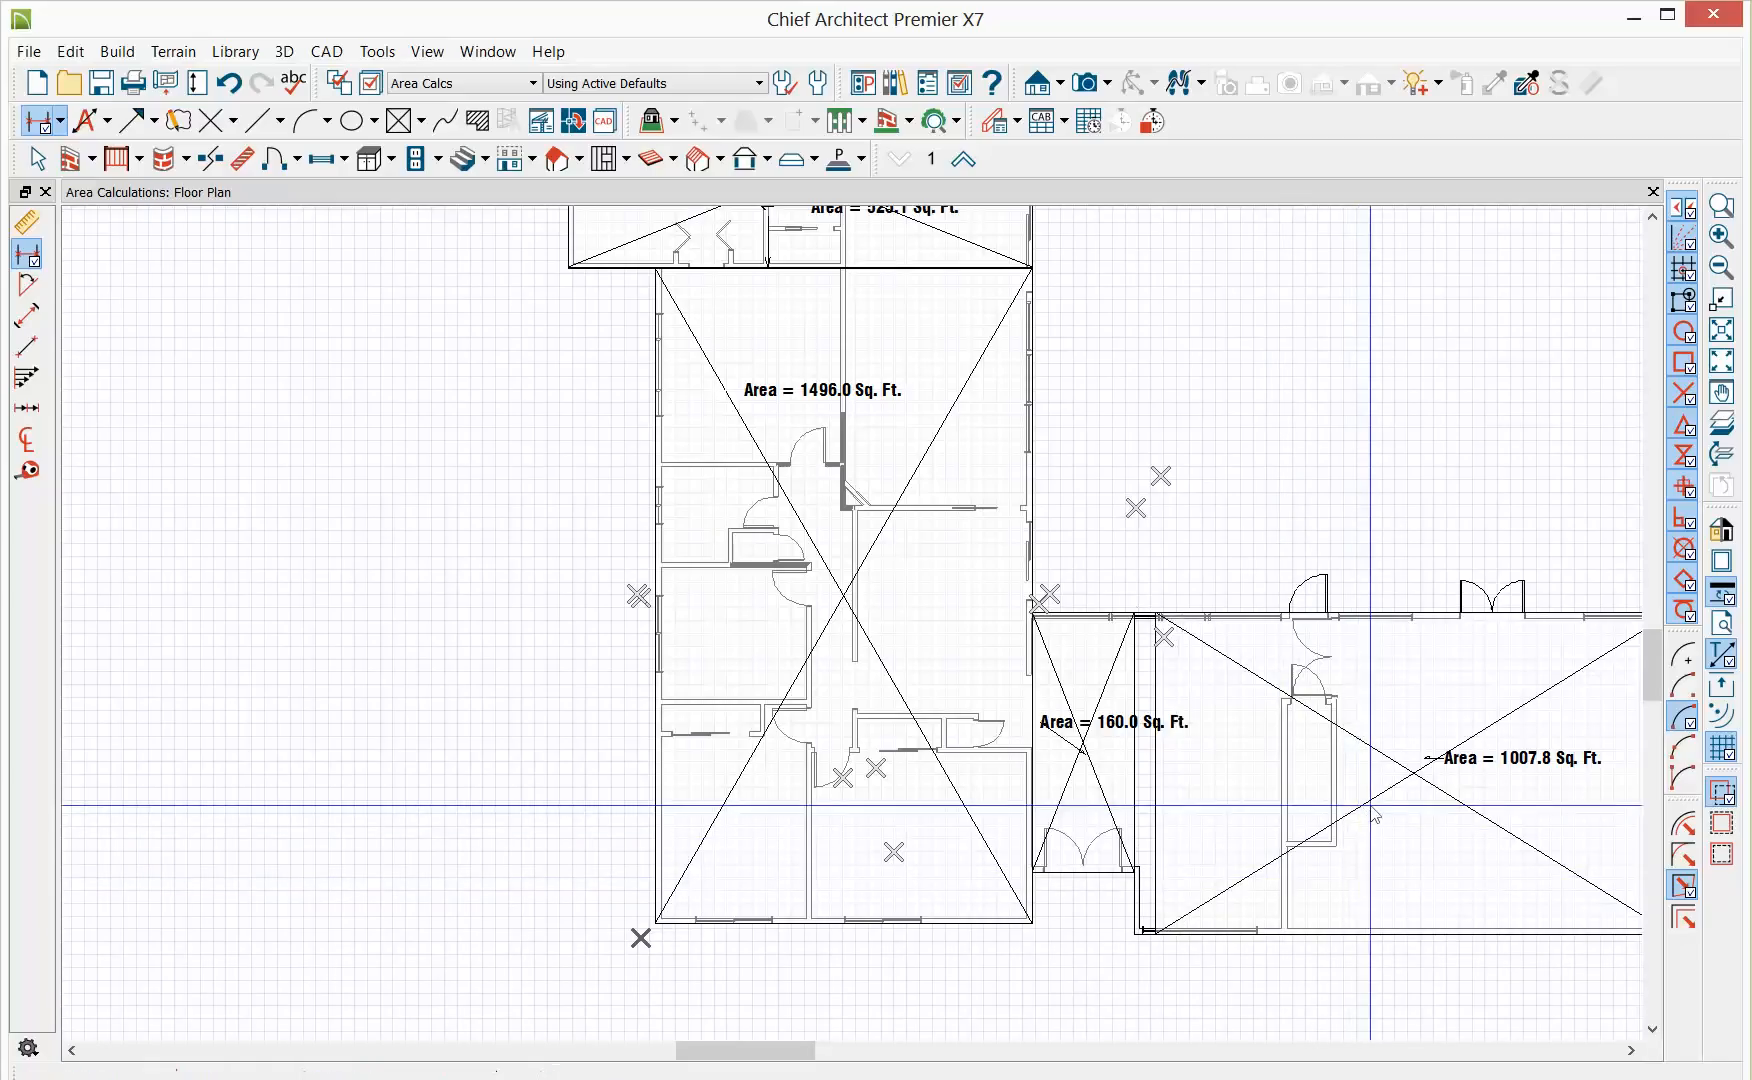
Step: Extend the west edge of the east wing's box to meet the connecting entry box's new east edge
{"action": "left_click_drag", "start_coordinate": [1157, 810], "coordinate": [1120, 990]}
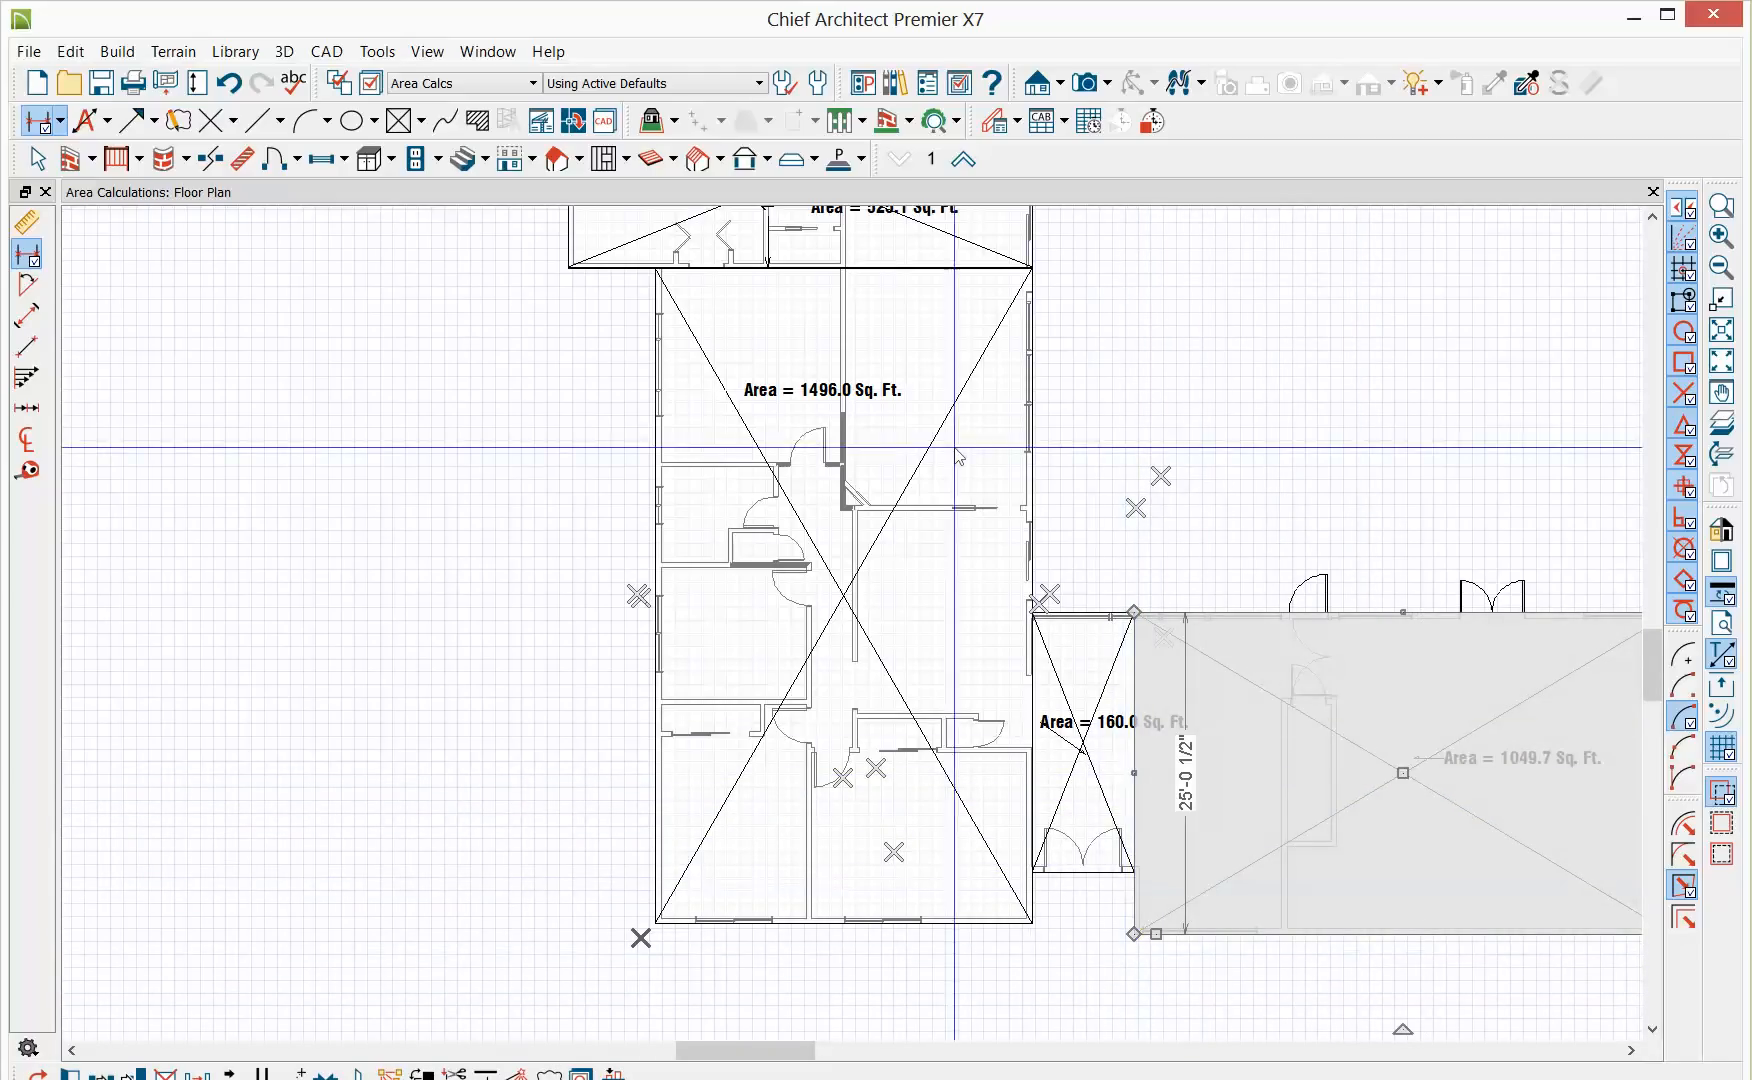
{"action": "scroll", "coordinate": [985, 423], "scroll_direction": "down", "scroll_amount": 1}
{"action": "left_click", "coordinate": [1210, 437]}
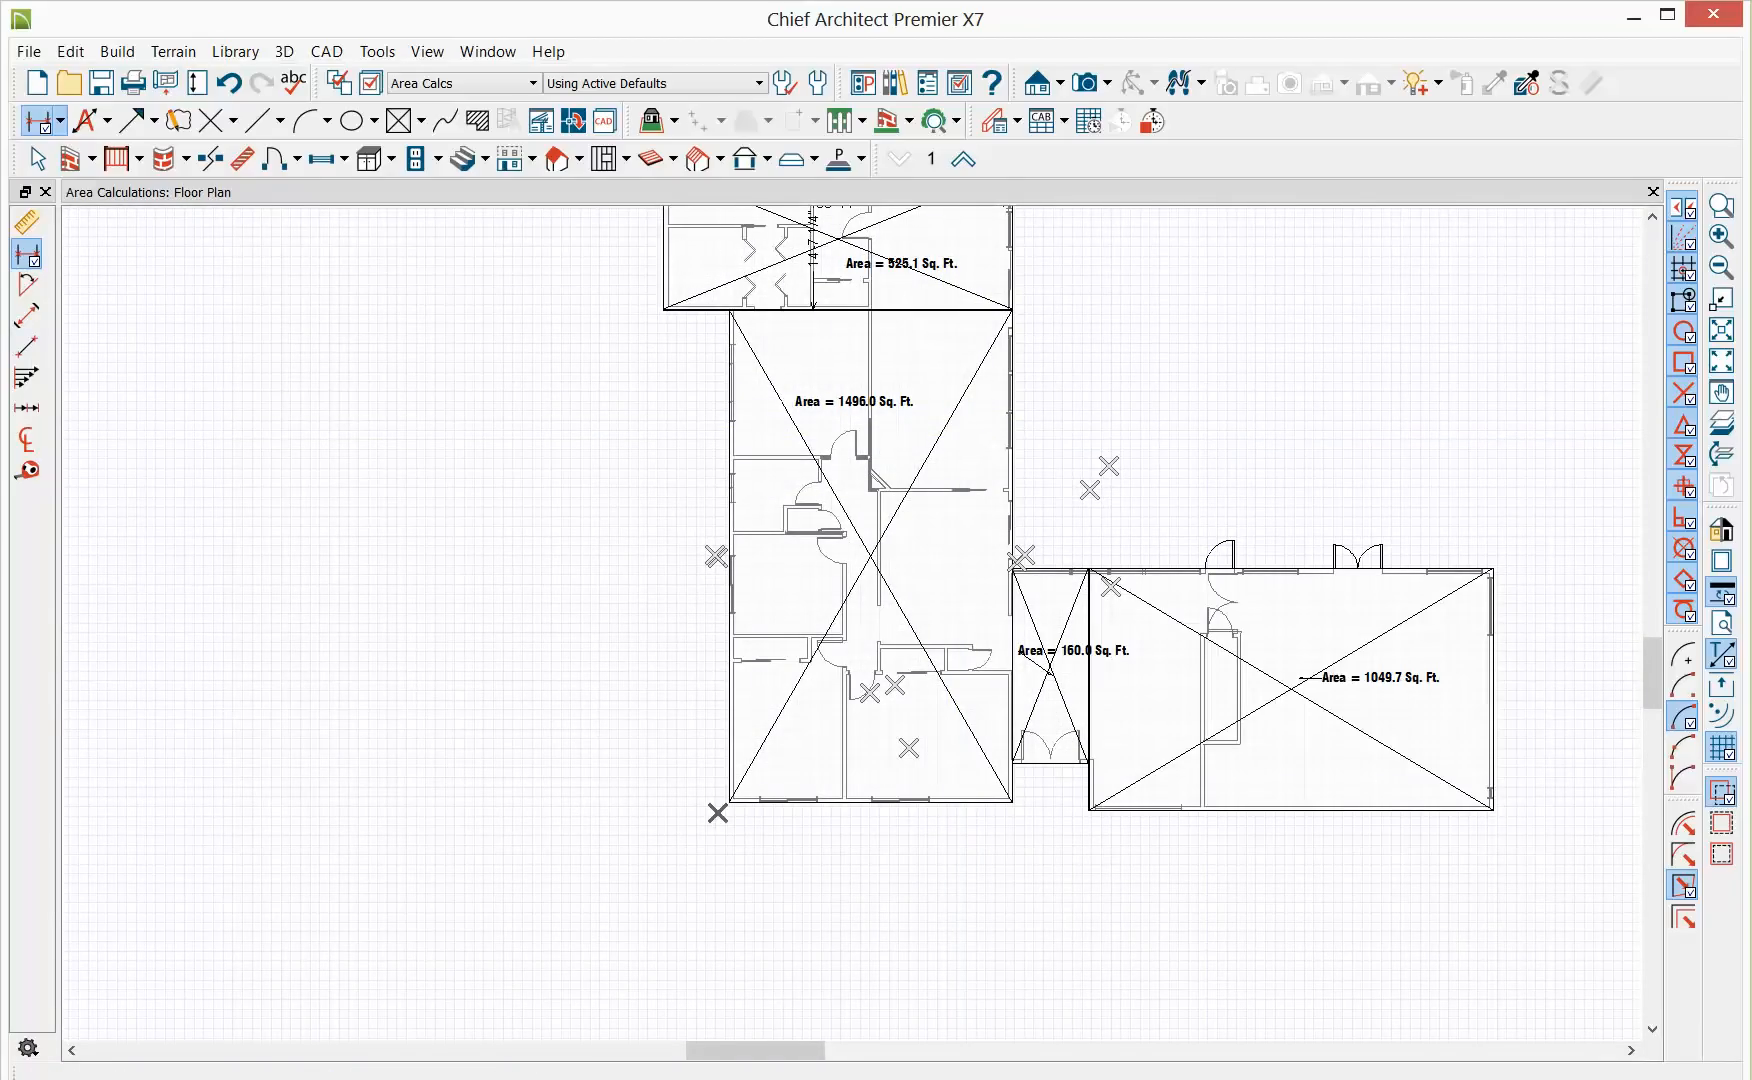
Step: Set the line color to white for the label arrows in the main wing, connecting entry and east wing
{"action": "left_click", "coordinate": [137, 122]}
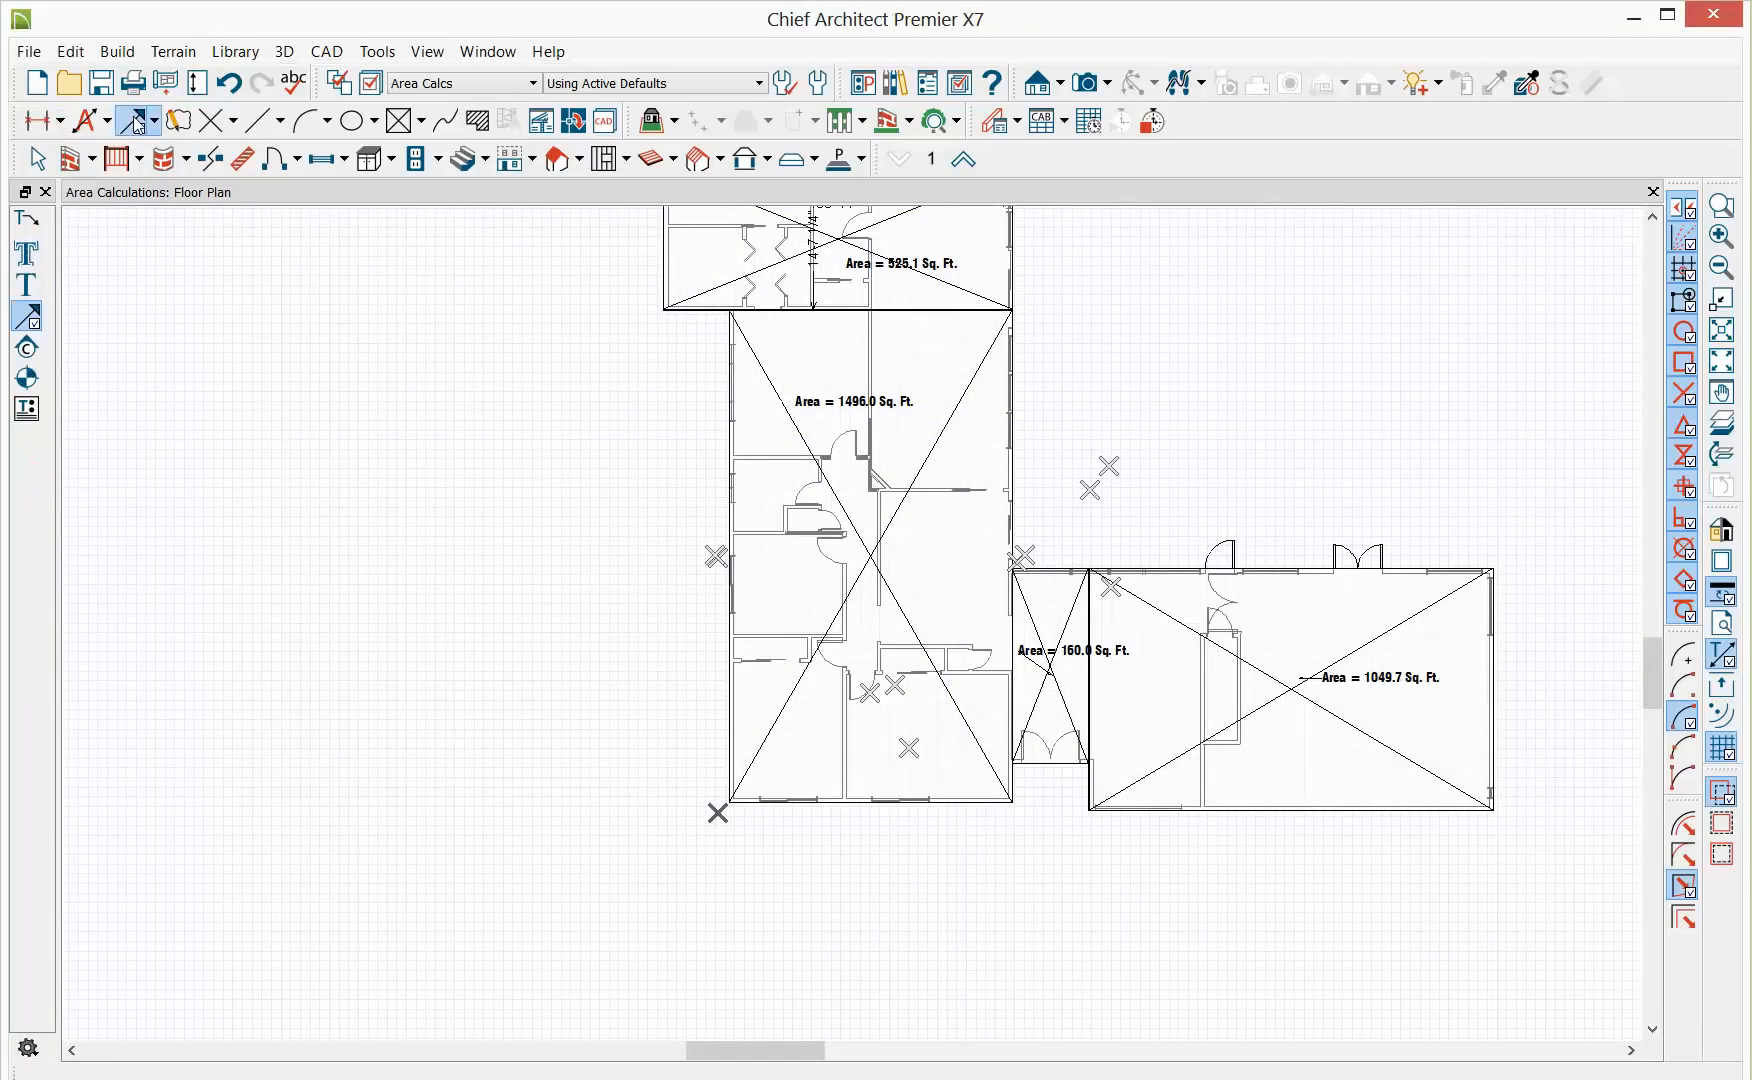
{"action": "left_click", "coordinate": [24, 318]}
{"action": "left_click_drag", "start_coordinate": [687, 375], "coordinate": [1584, 869]}
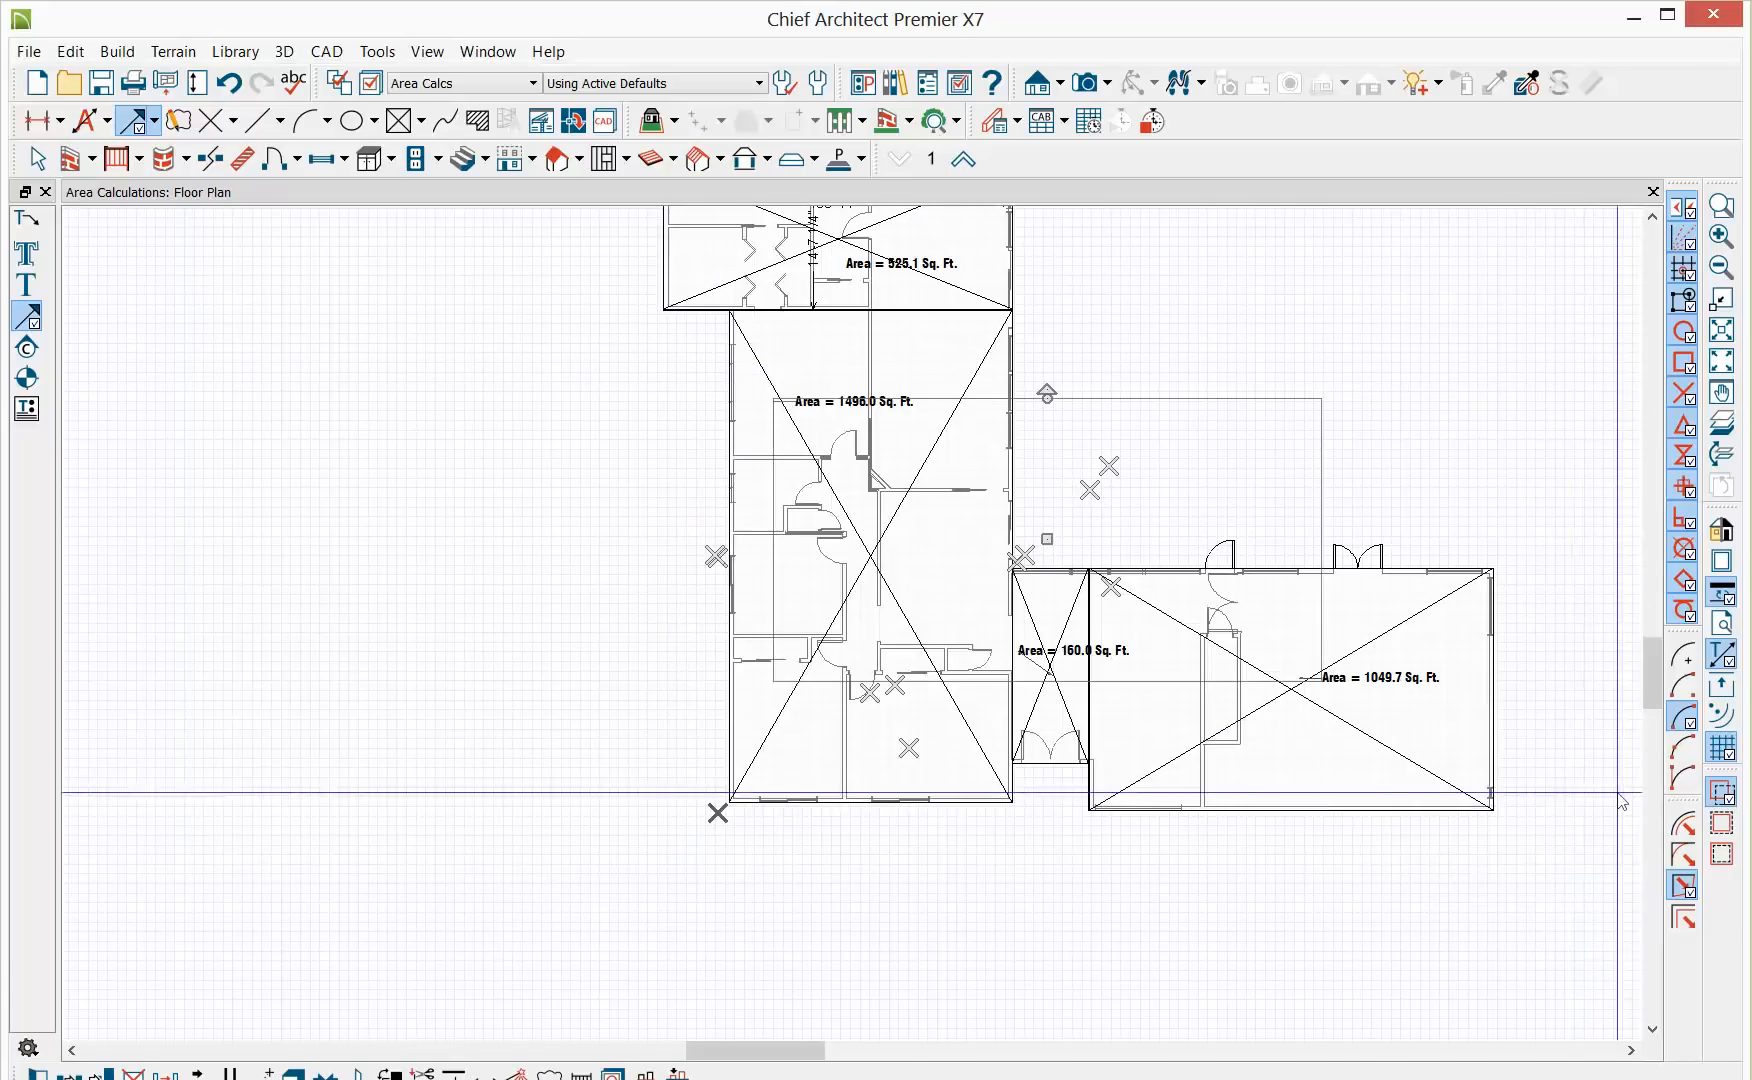
{"action": "key", "text": "ctrl+e"}
{"action": "left_click", "coordinate": [672, 408]}
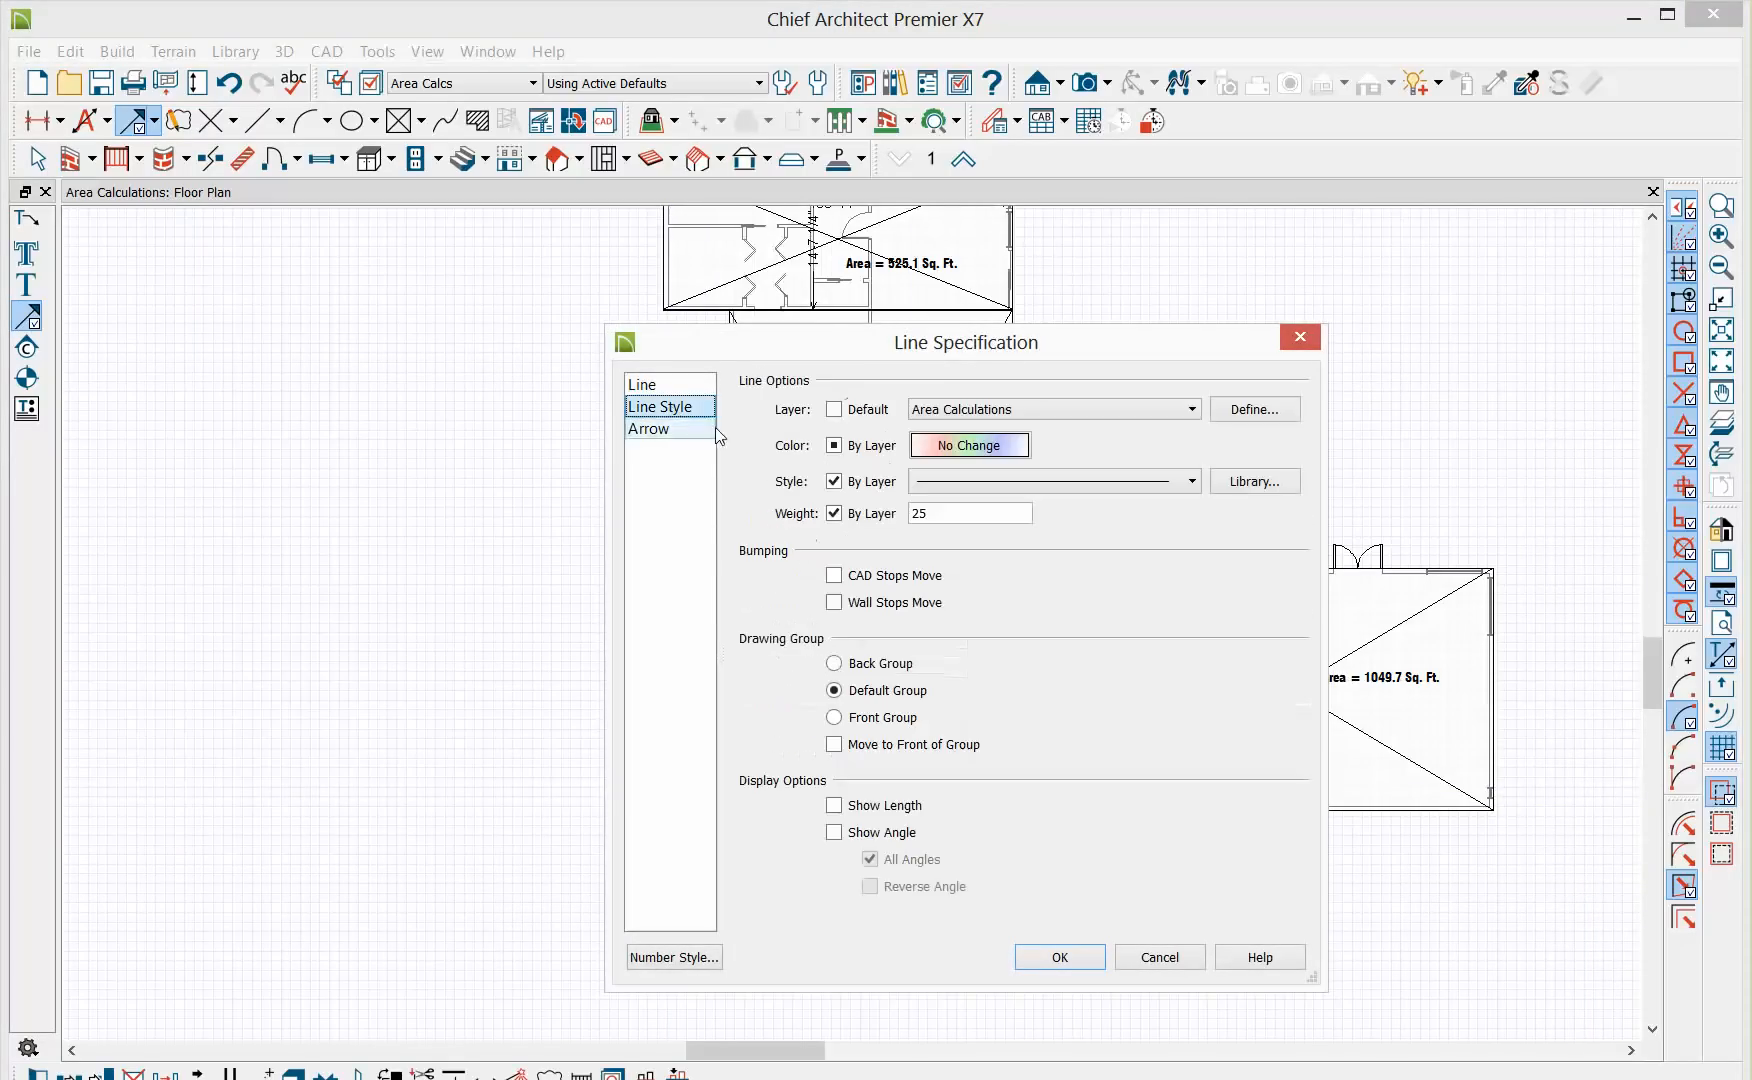
{"action": "left_click", "coordinate": [980, 445]}
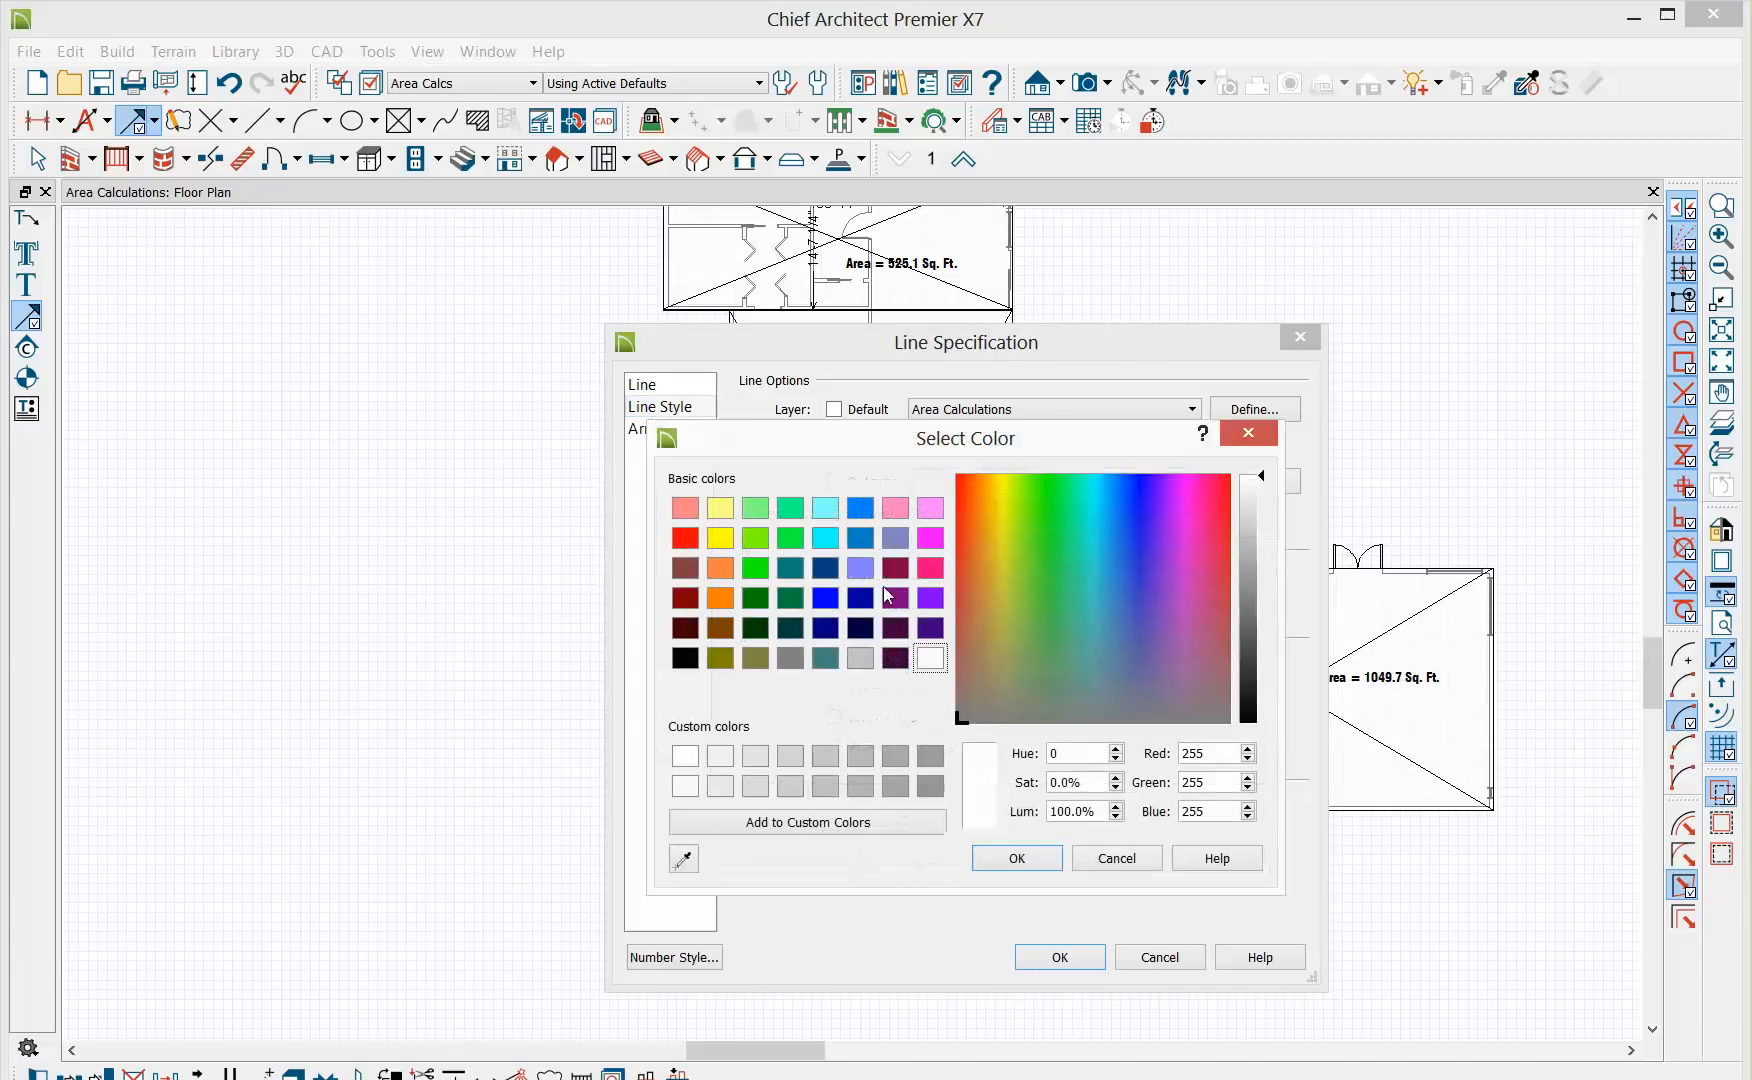
{"action": "left_click", "coordinate": [1014, 859]}
{"action": "left_click", "coordinate": [1077, 965]}
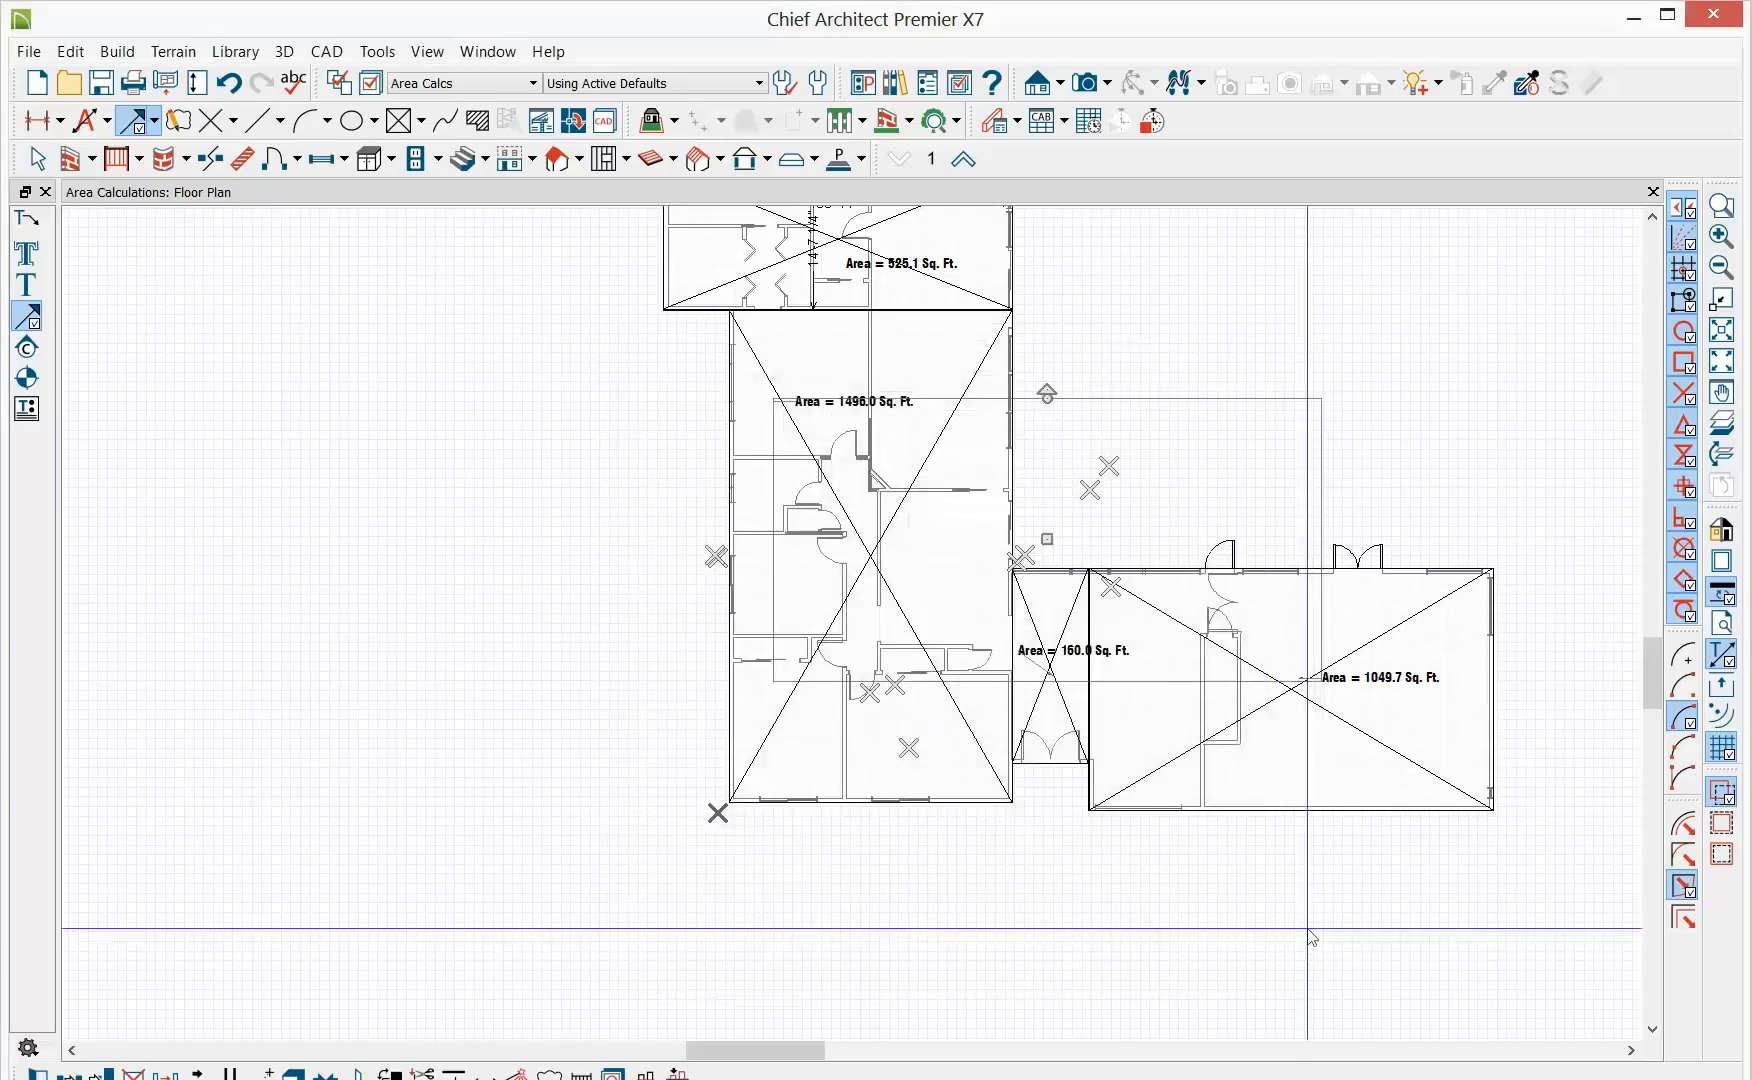
{"action": "scroll", "coordinate": [1298, 916], "scroll_direction": "down", "scroll_amount": 1}
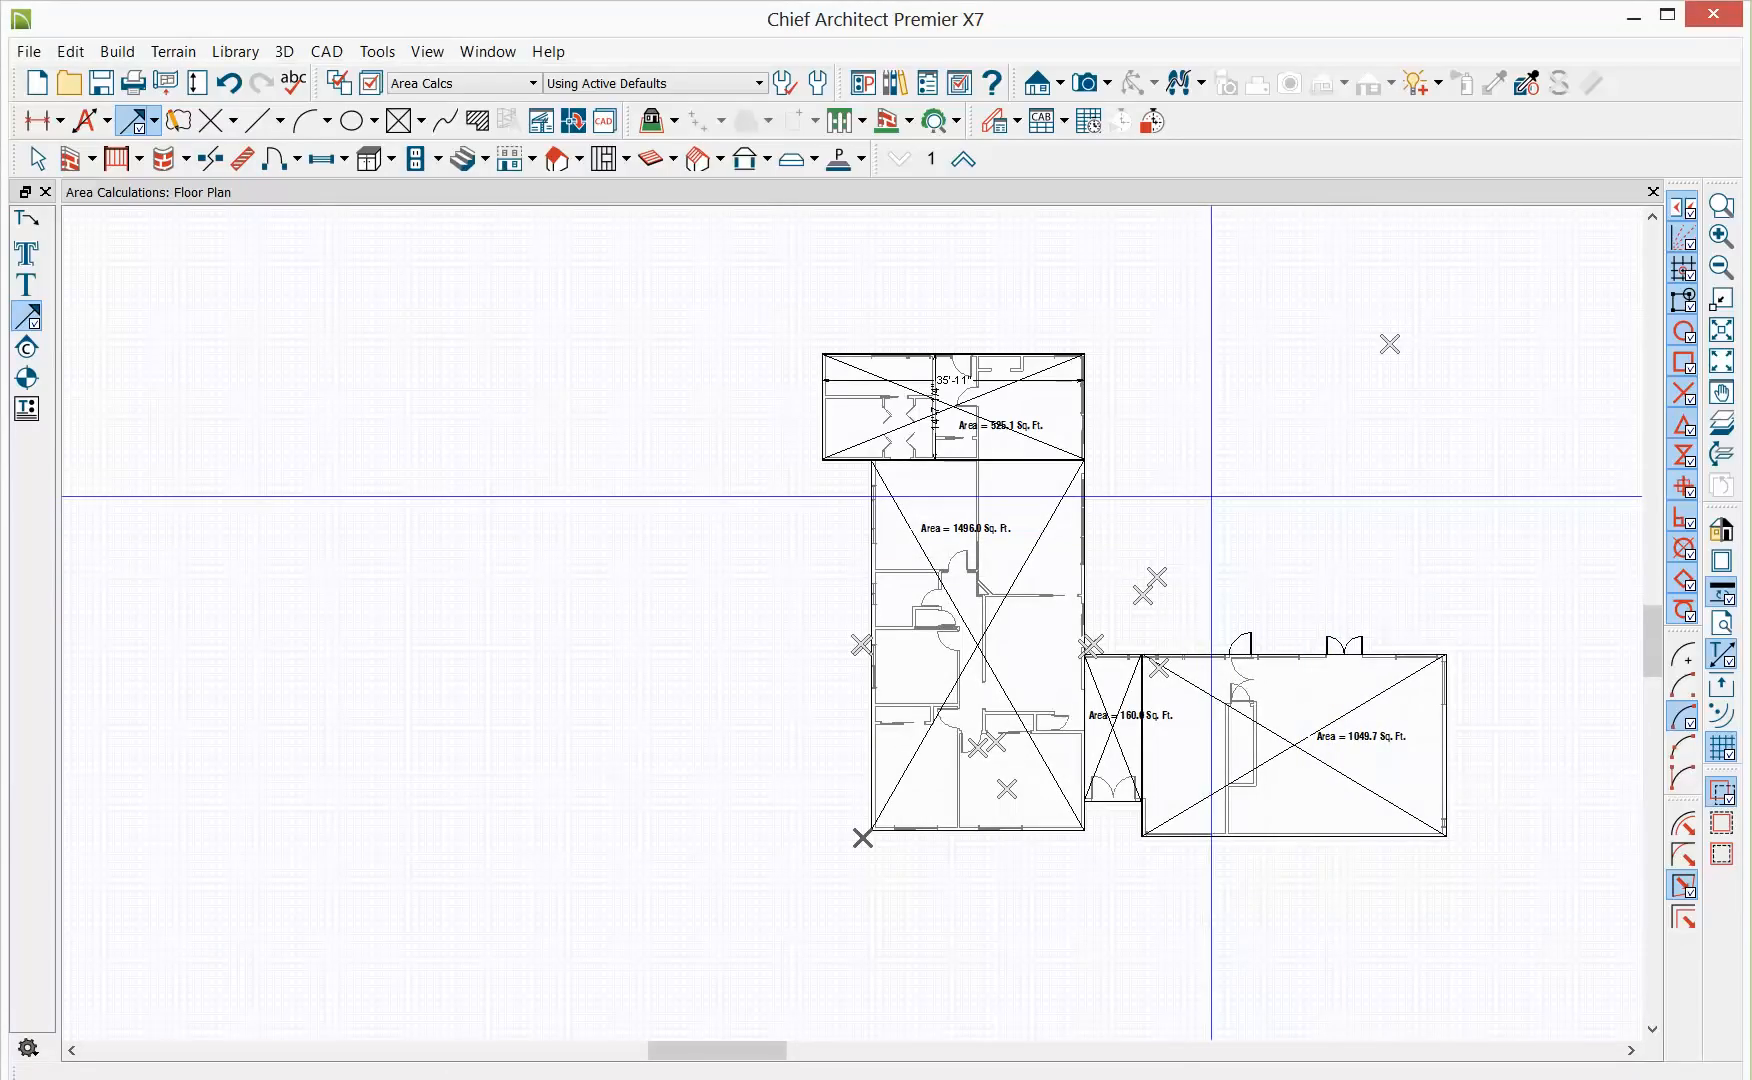
Step: Draw a closed trapezoid polyline about 8'-6" high in the open space east of the north and main wings
{"action": "scroll", "coordinate": [1210, 499], "scroll_direction": "up", "scroll_amount": 3}
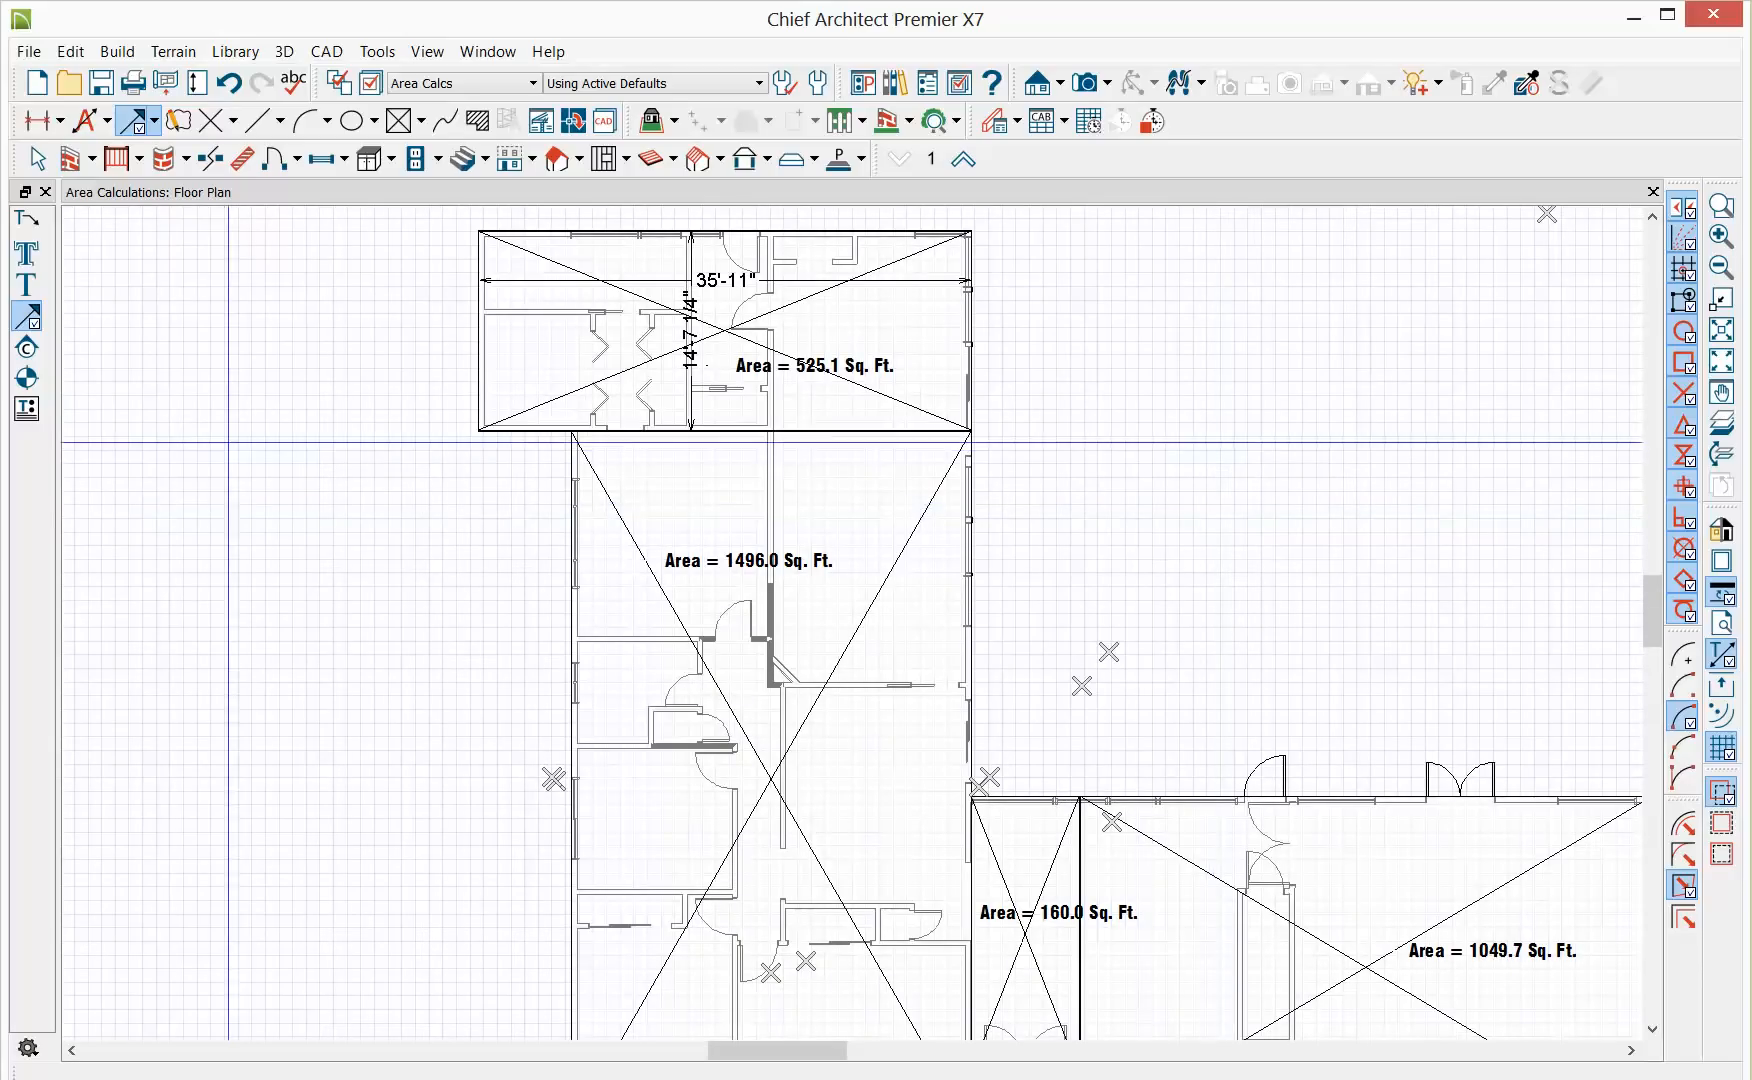
{"action": "left_click", "coordinate": [275, 122]}
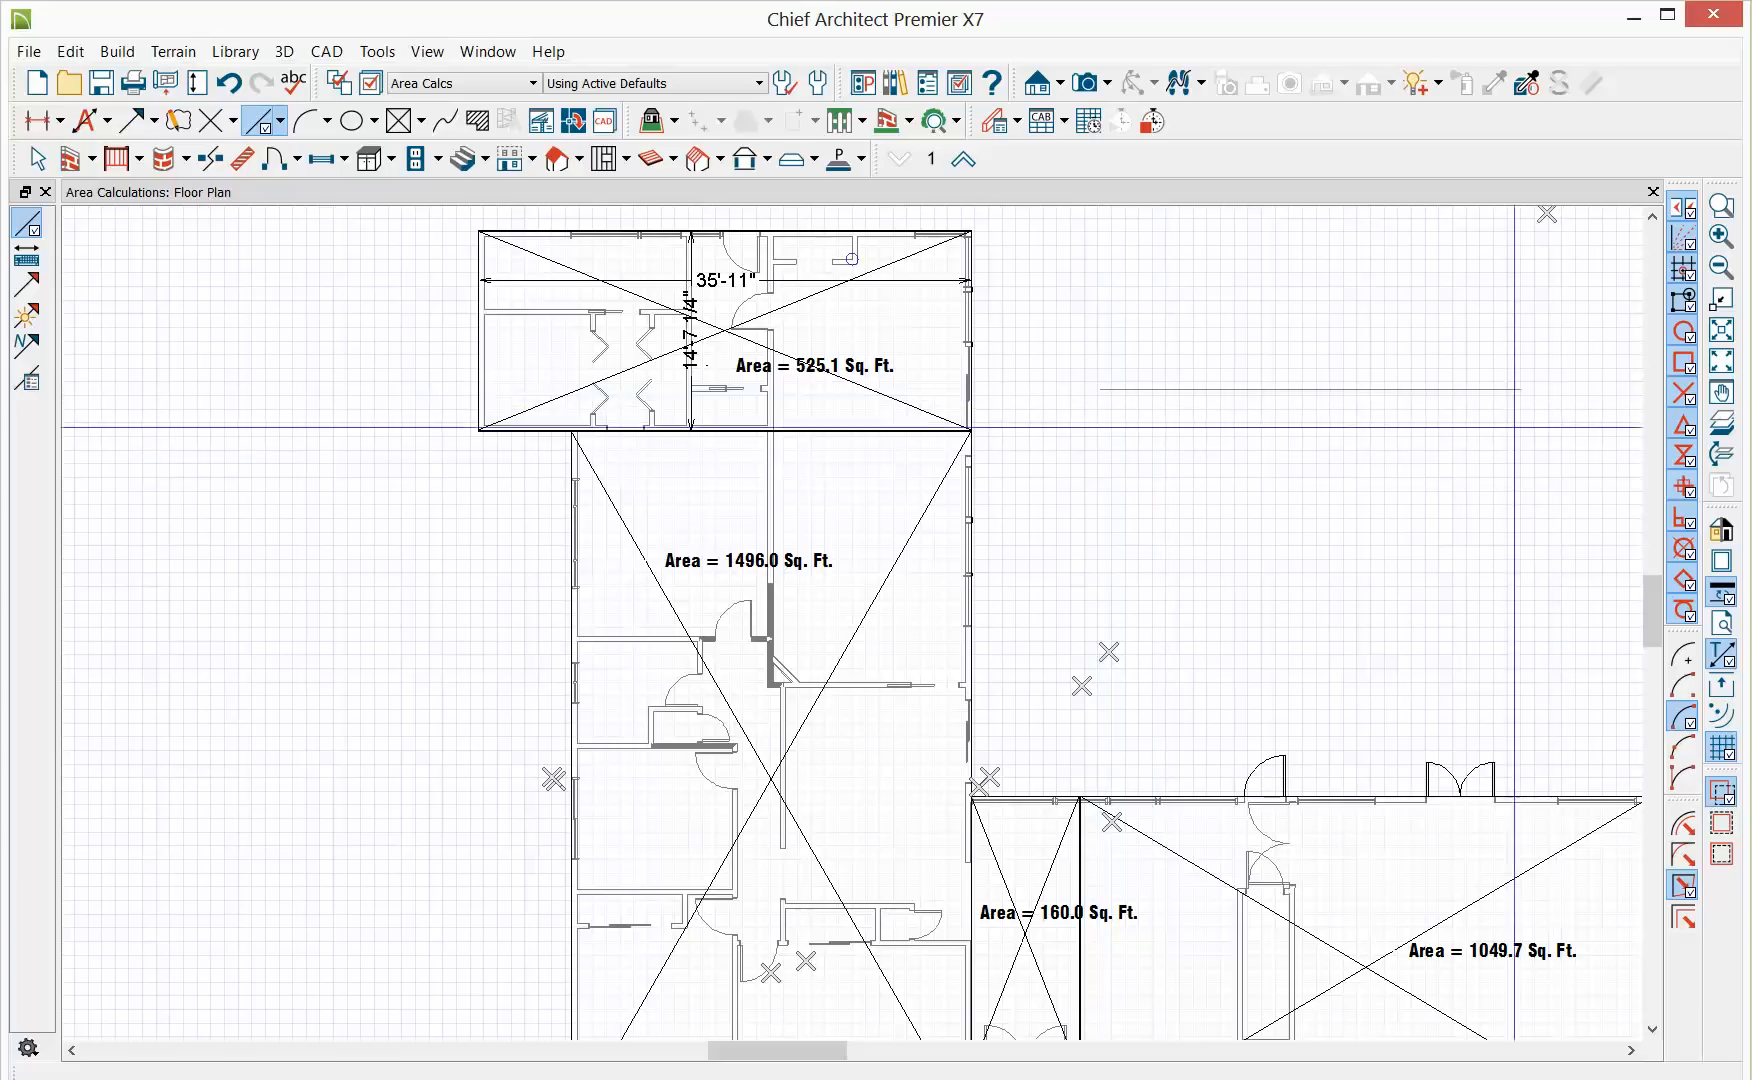
{"action": "left_click", "coordinate": [1295, 389]}
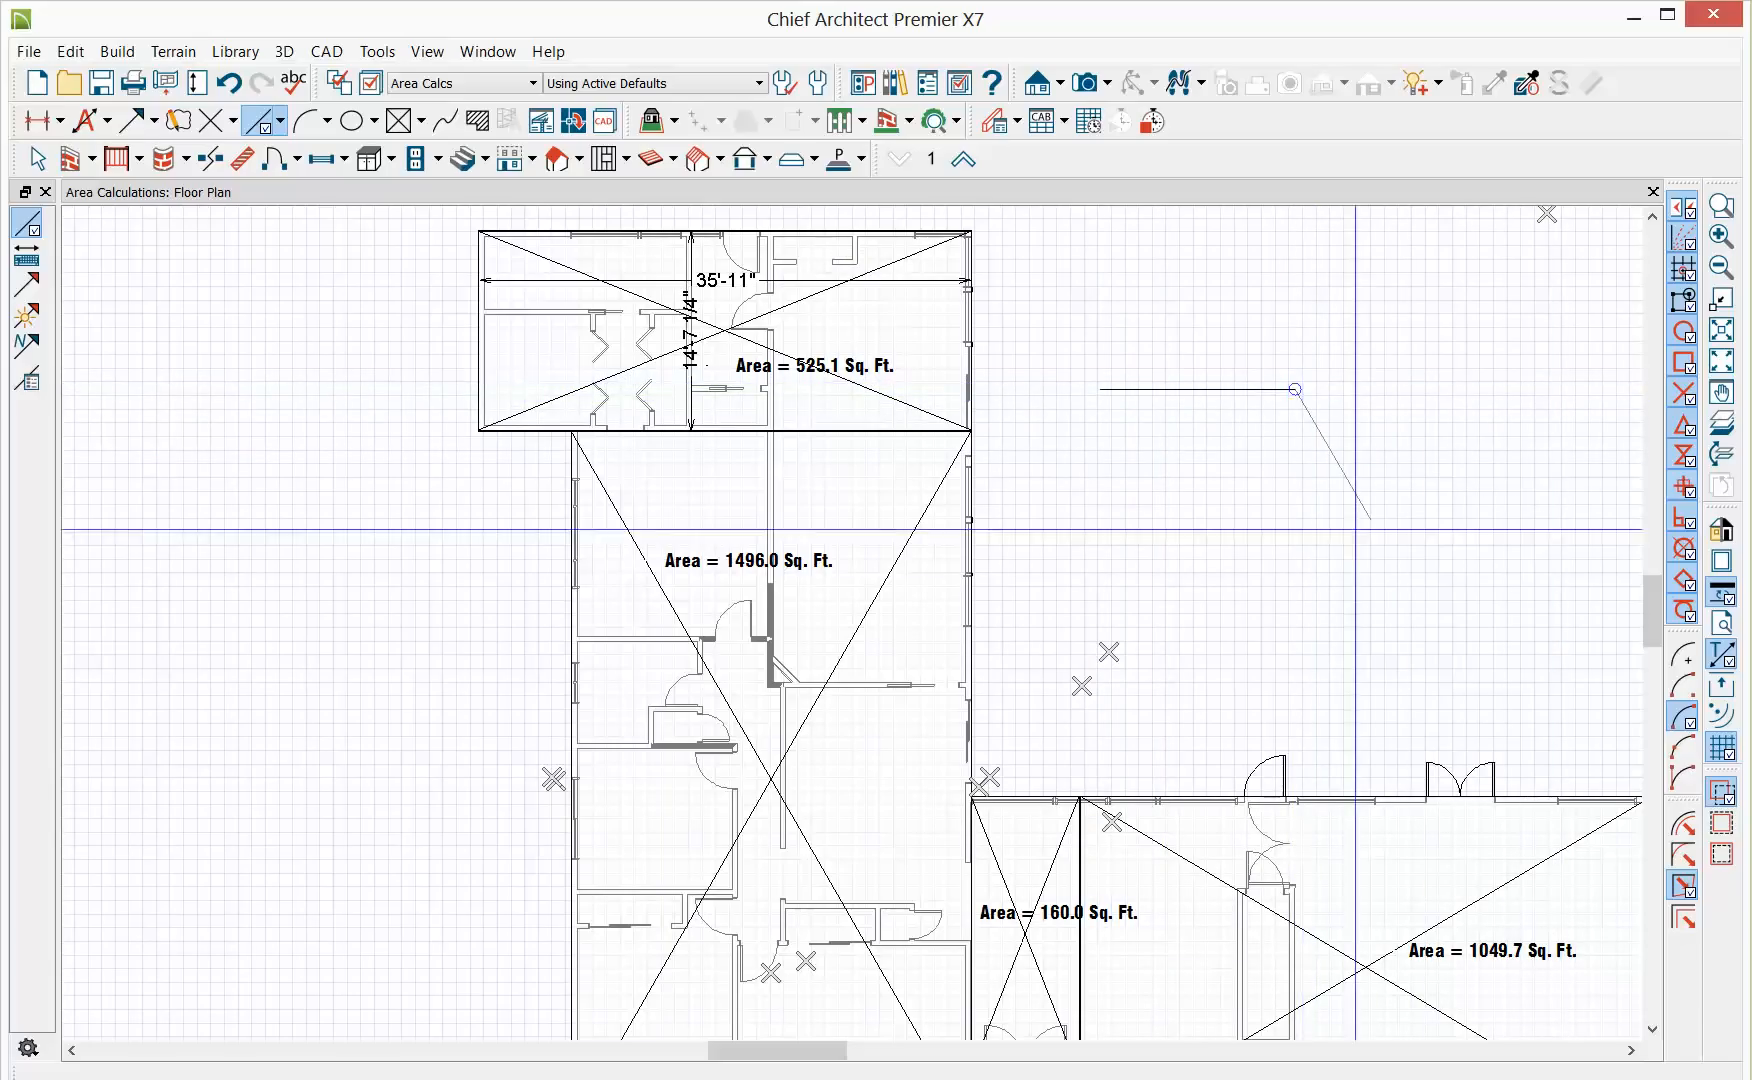
{"action": "left_click", "coordinate": [1362, 506]}
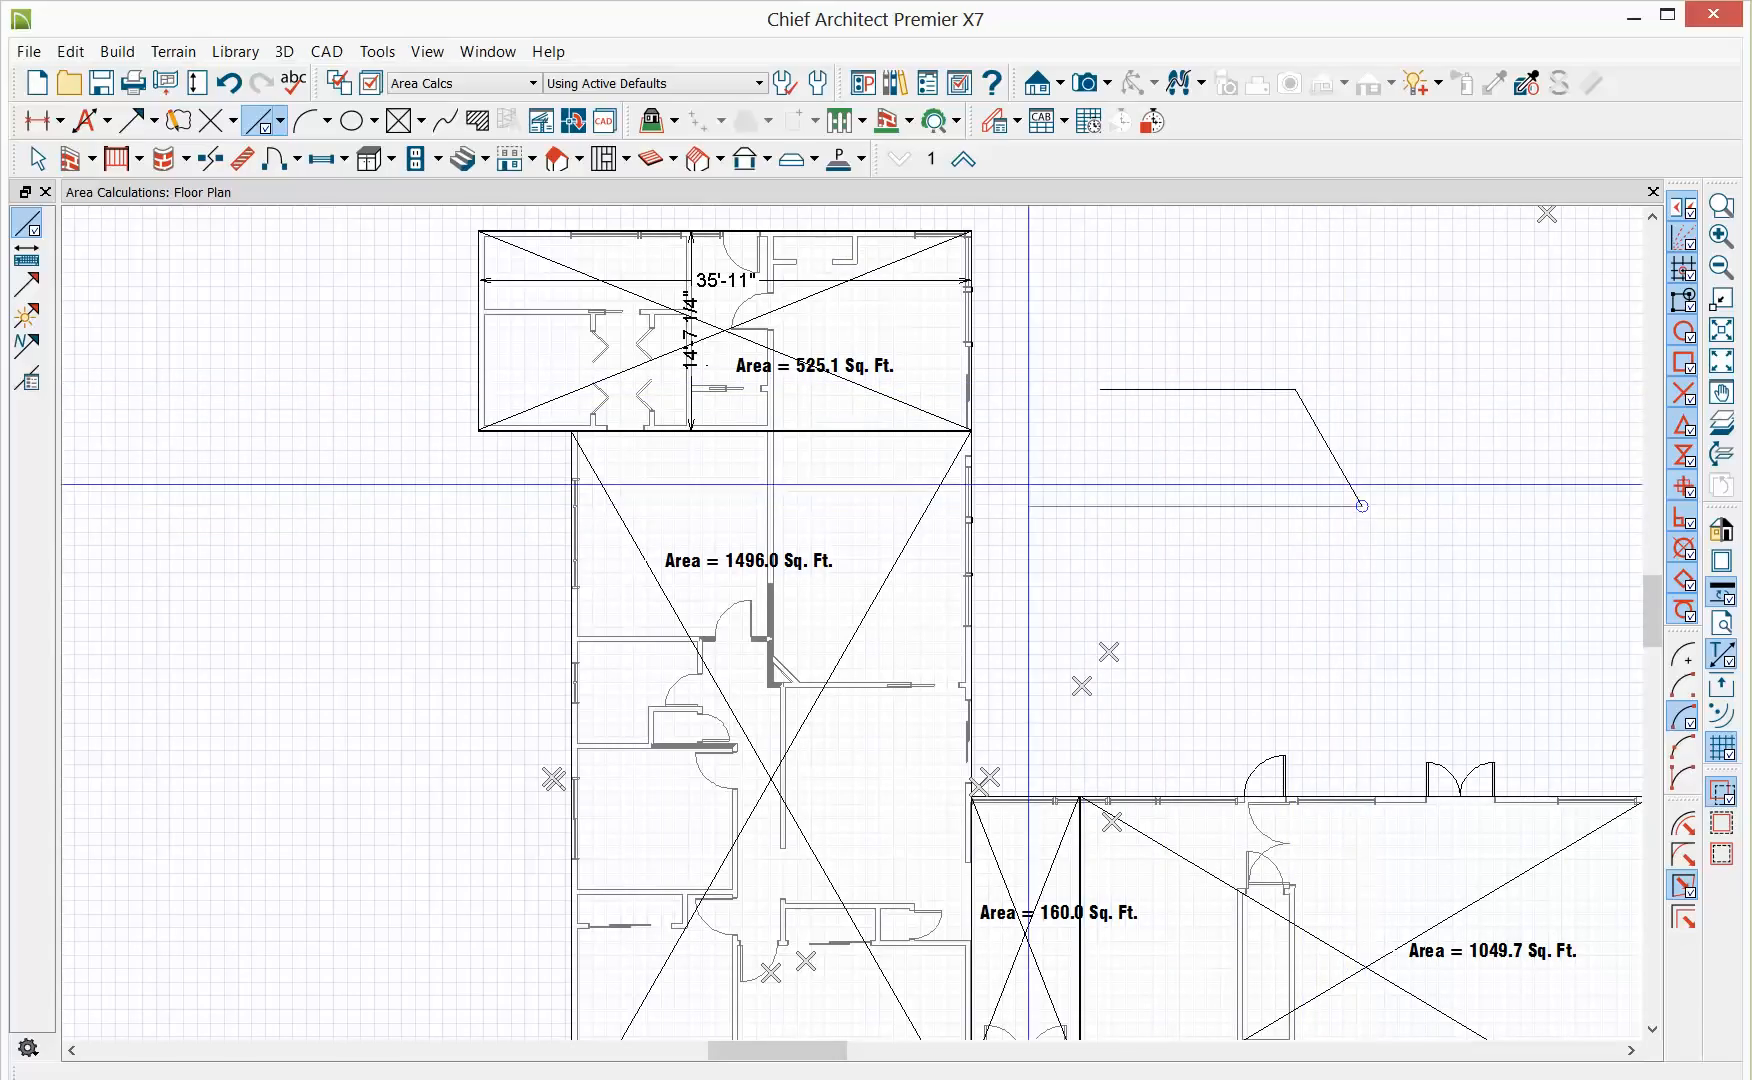
{"action": "left_click", "coordinate": [1056, 506]}
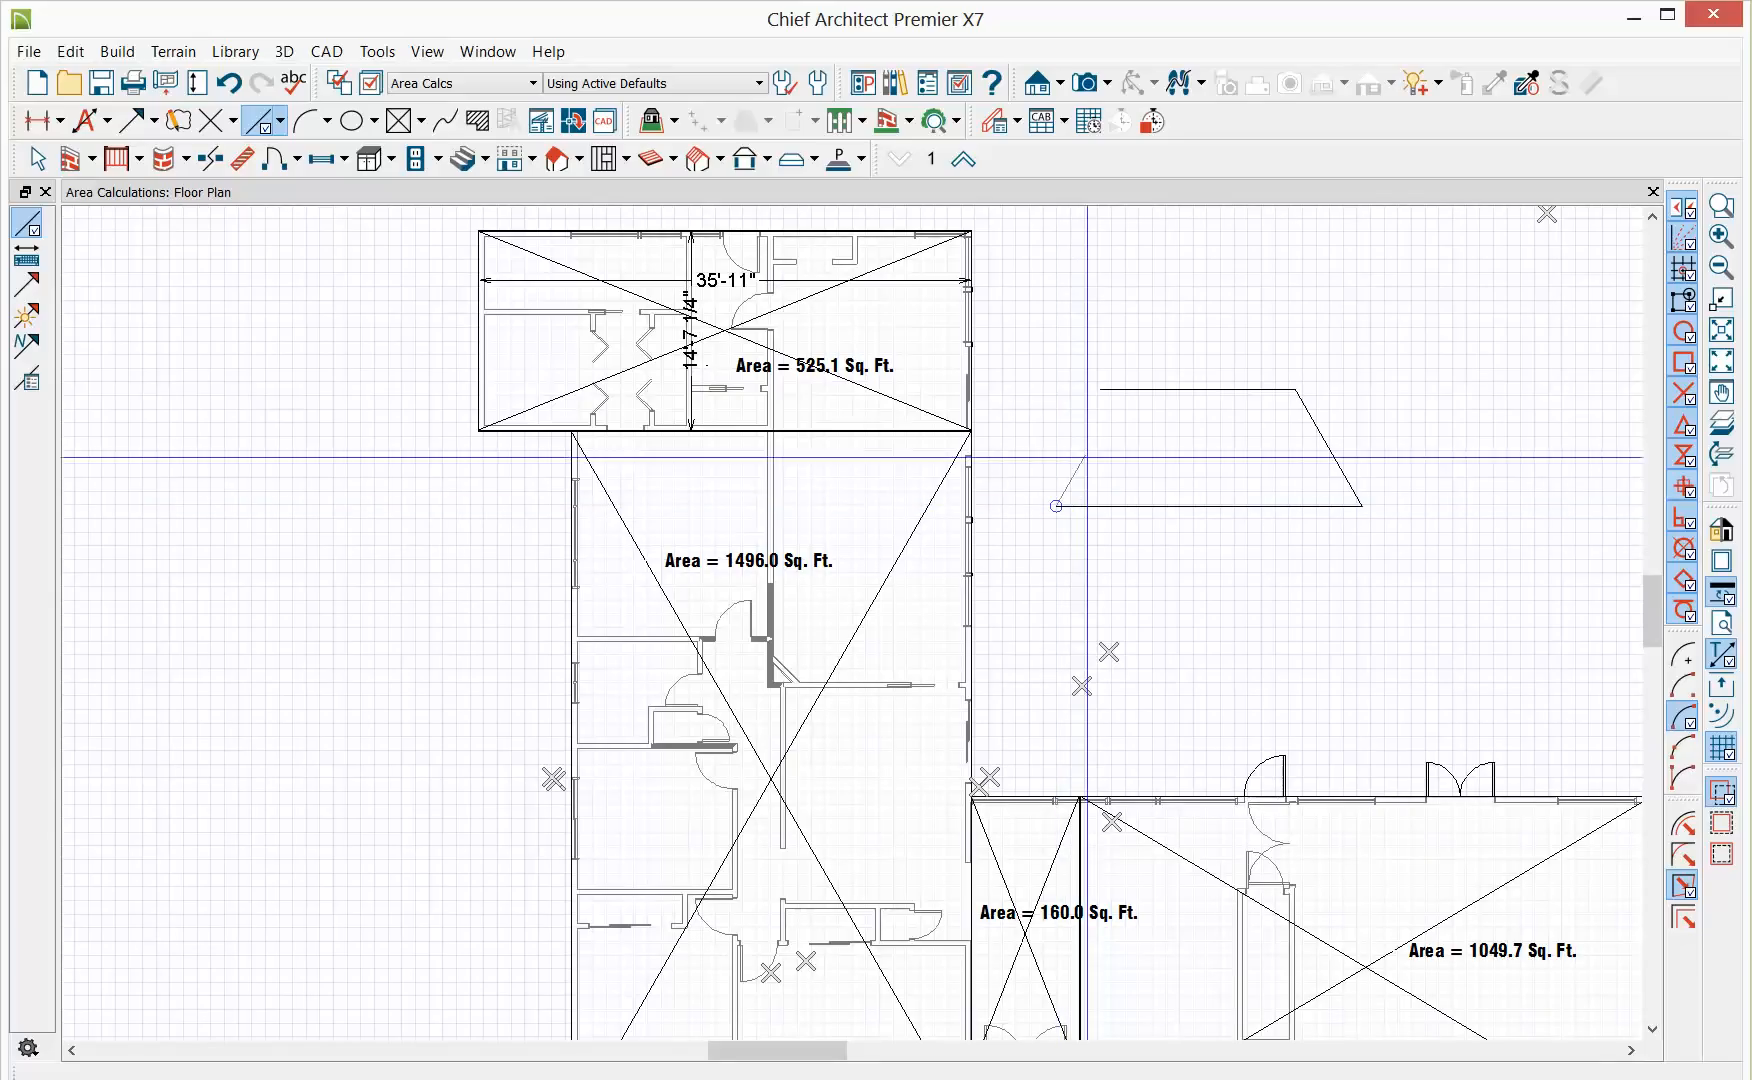
{"action": "left_click", "coordinate": [1102, 389]}
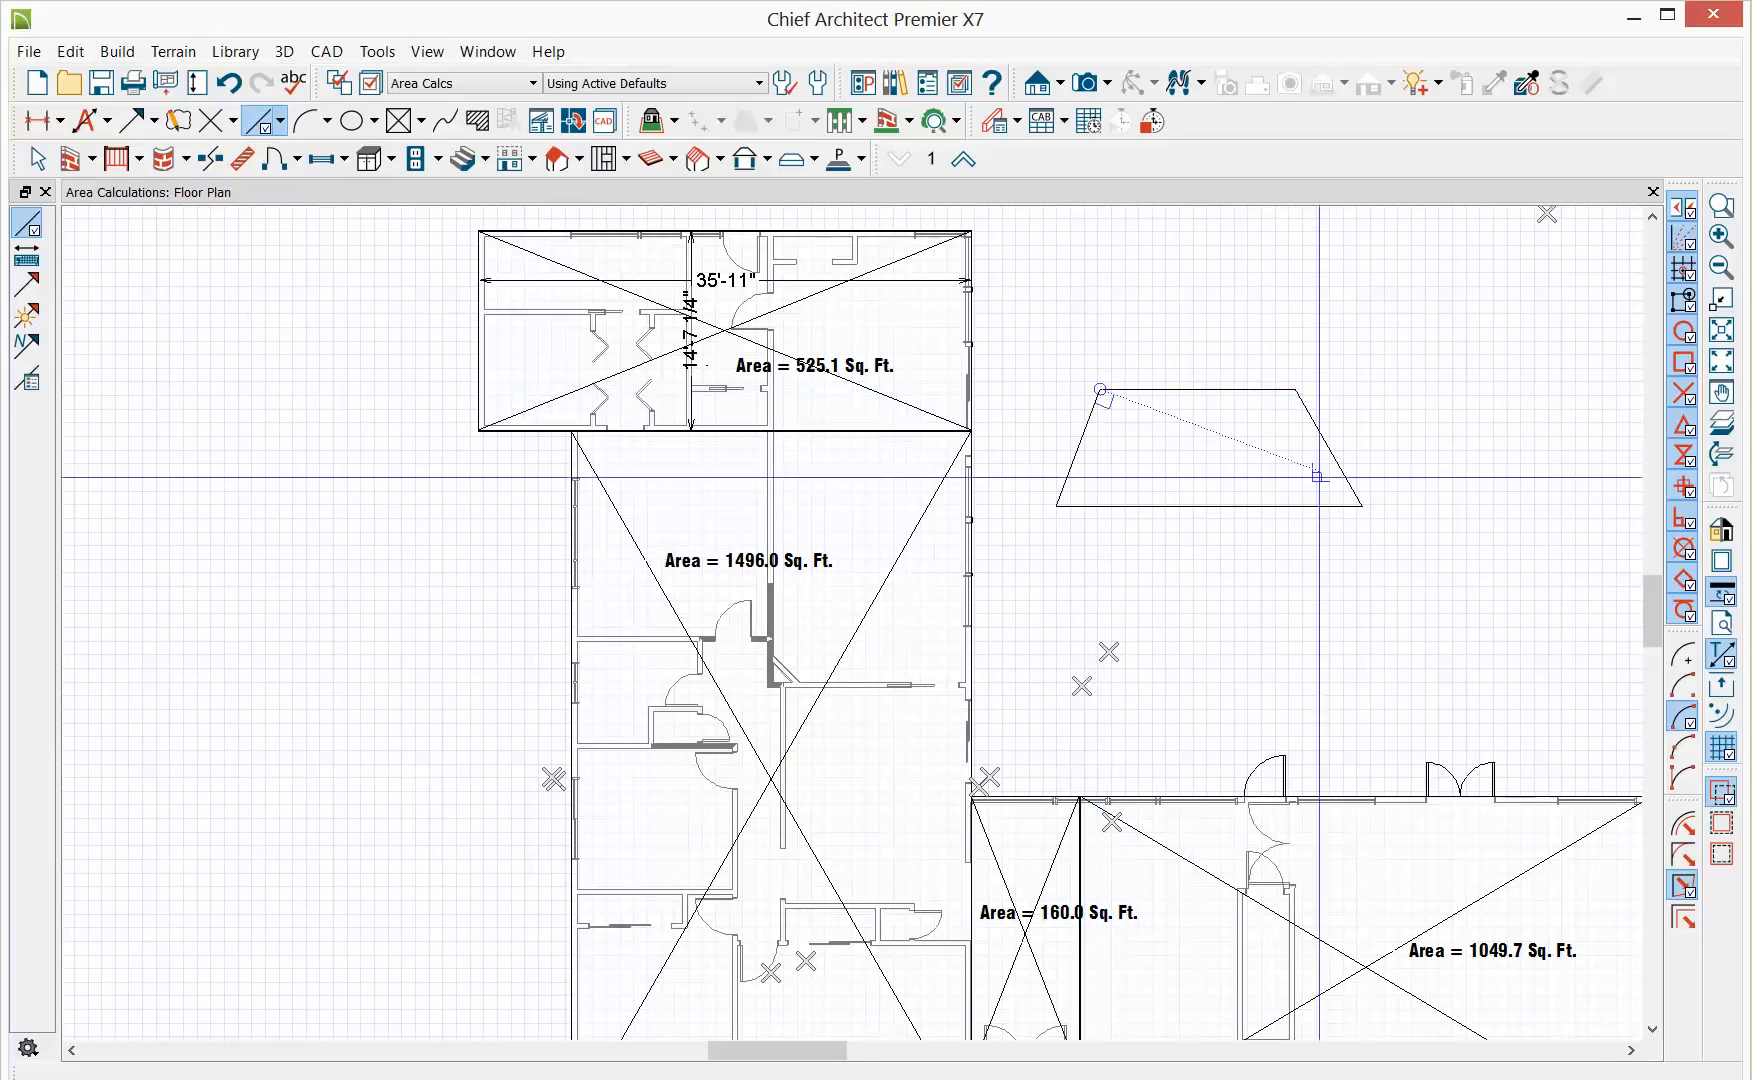
Step: Review the definition of the user-defined text macro AreaPolyline
{"action": "key", "text": "a"}
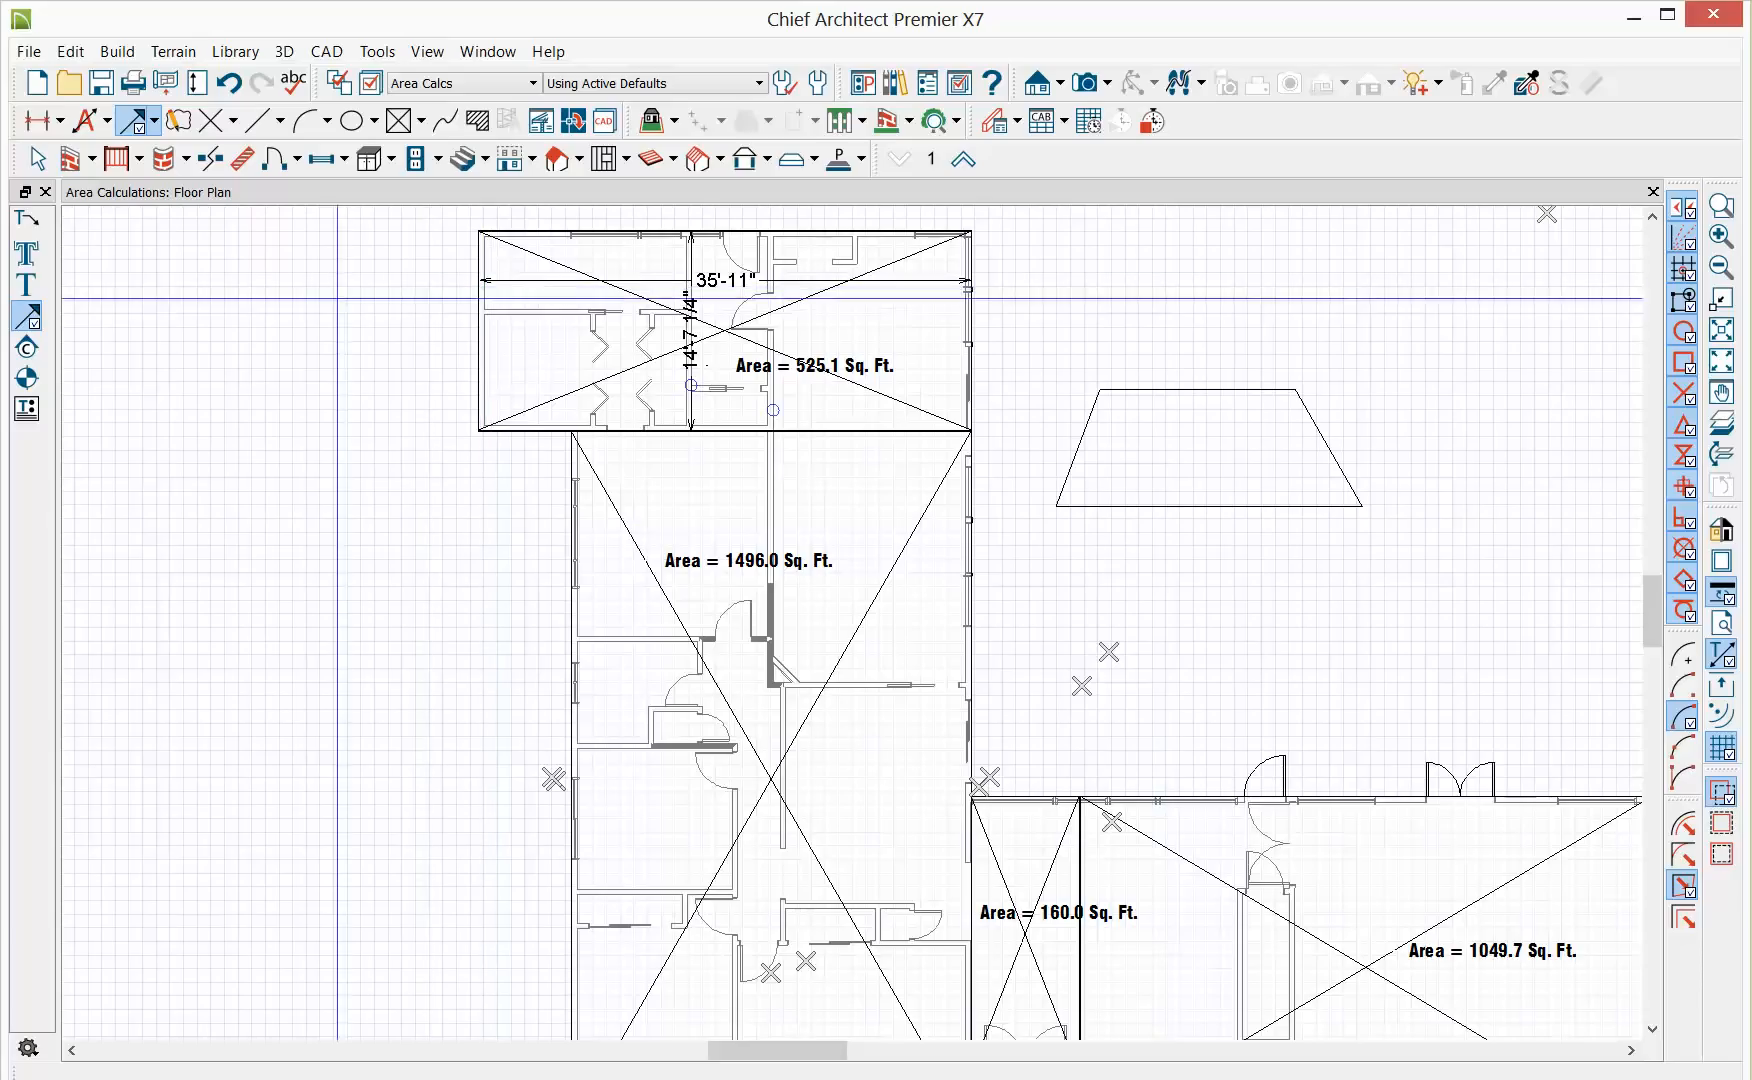
{"action": "left_click", "coordinate": [28, 418]}
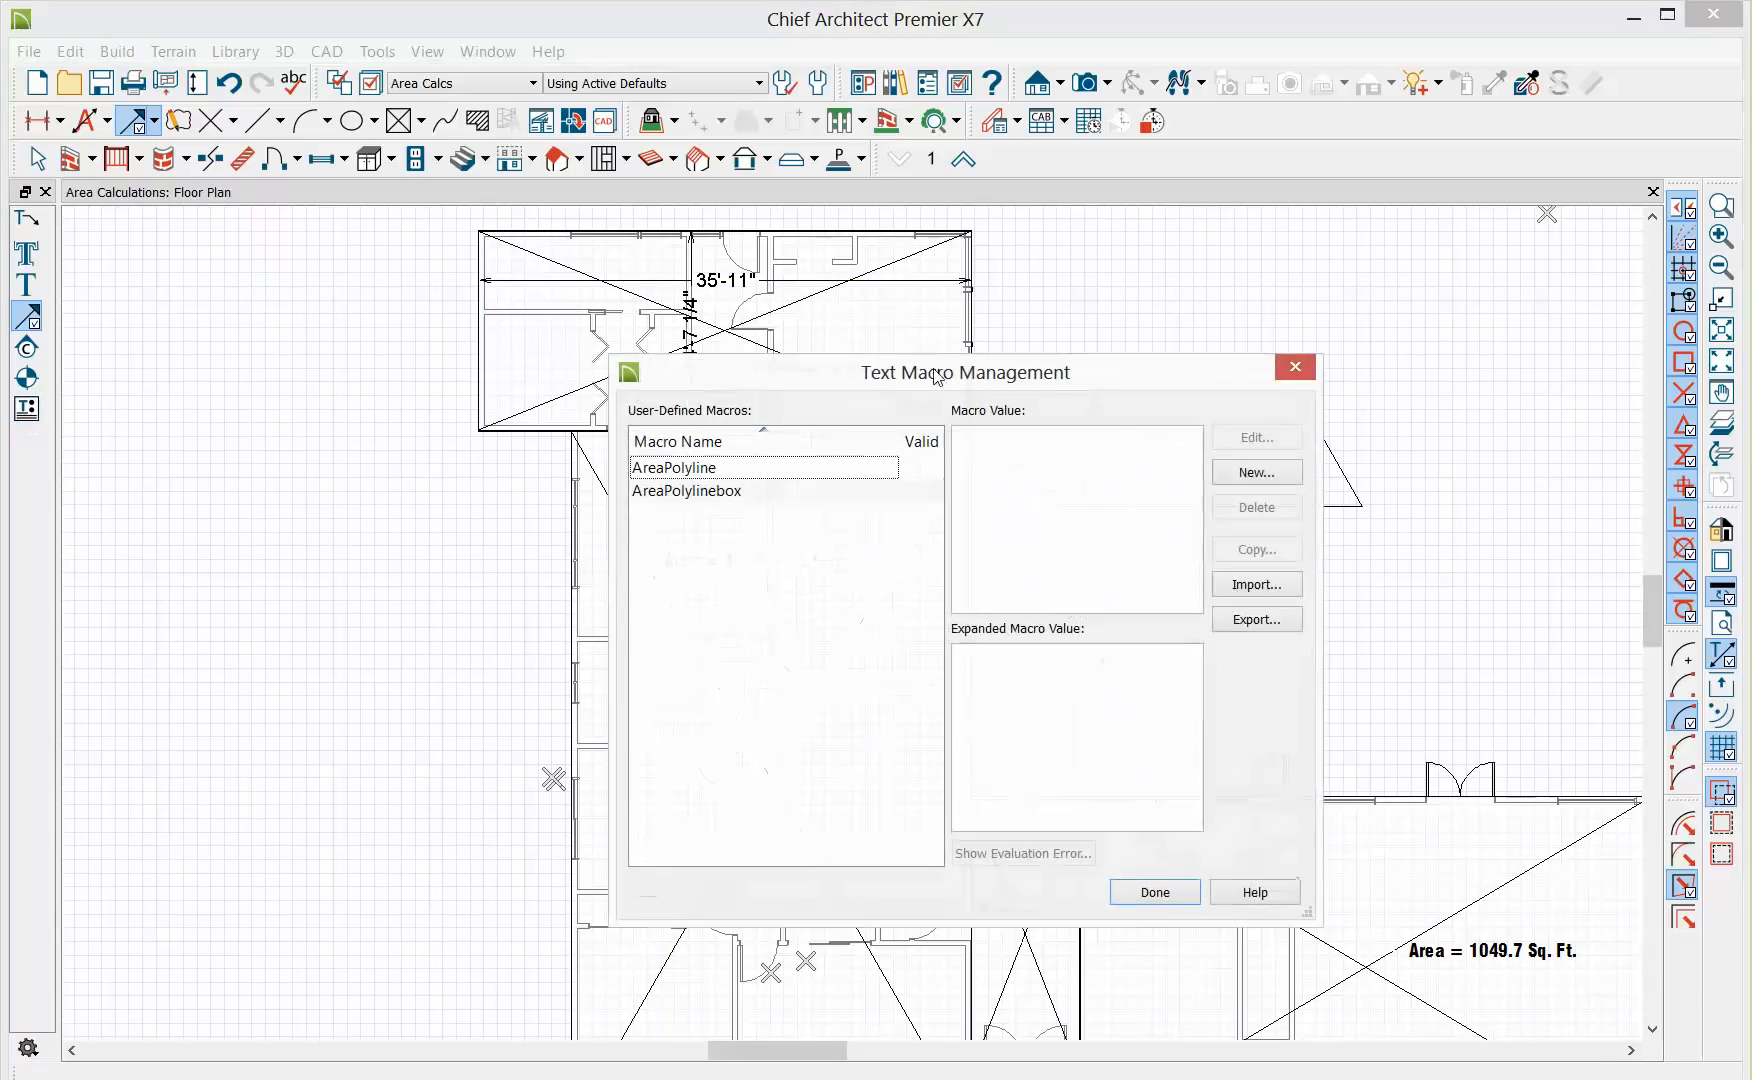
{"action": "left_click", "coordinate": [760, 468]}
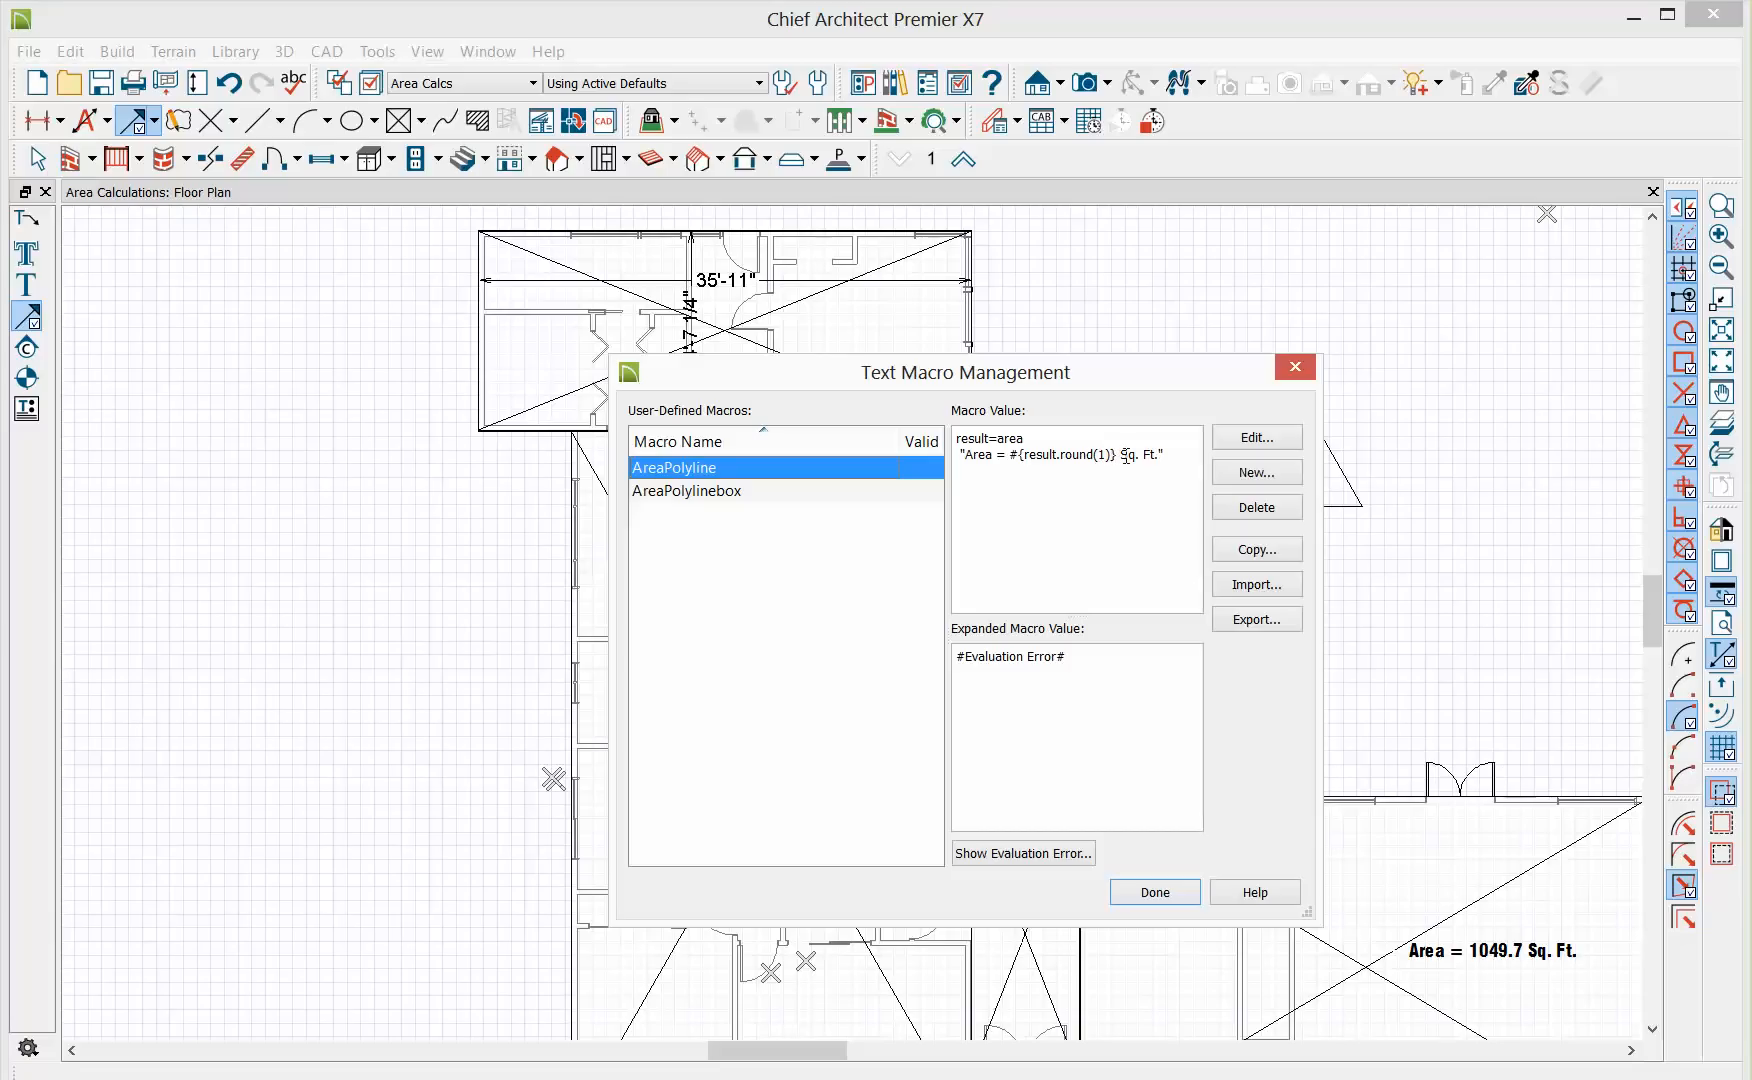
{"action": "left_click", "coordinate": [1170, 899]}
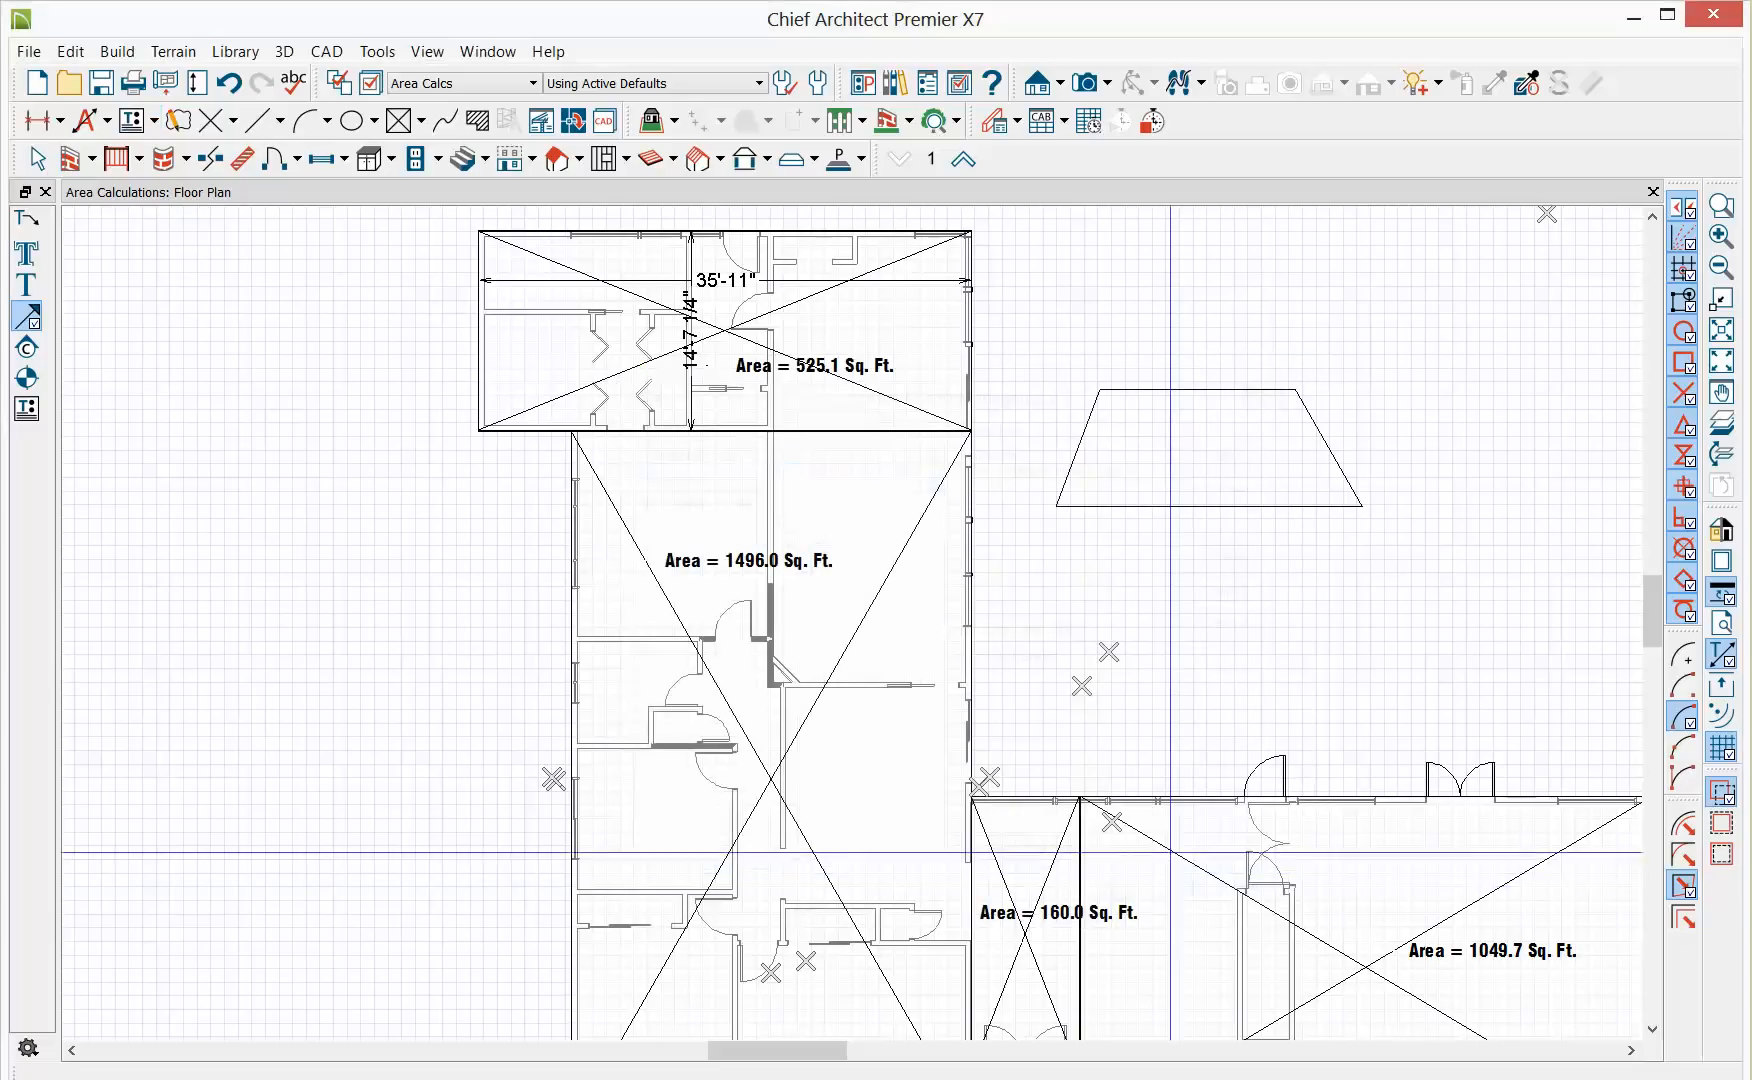
Step: Add a leader text label attached to the trapezoid's slanted east edge, containing the user-defined AreaPolyline macro
{"action": "left_click", "coordinate": [29, 221]}
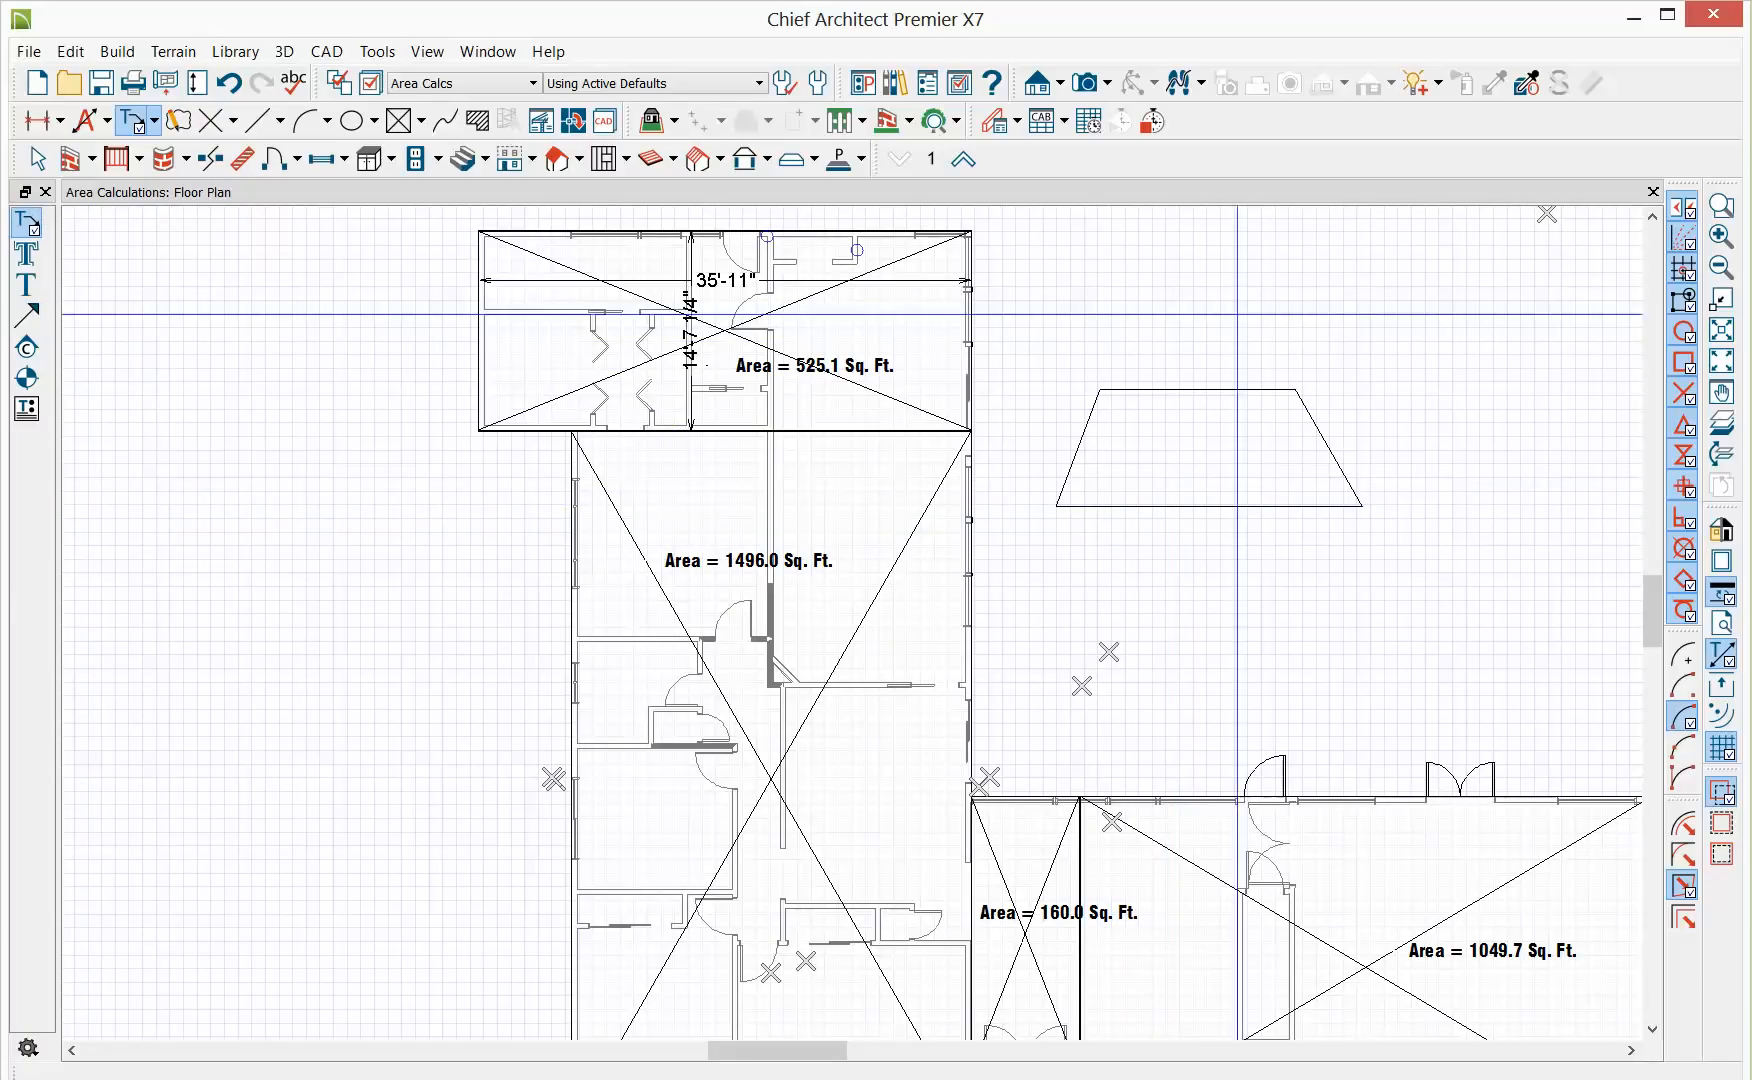
{"action": "left_click", "coordinate": [1384, 427]}
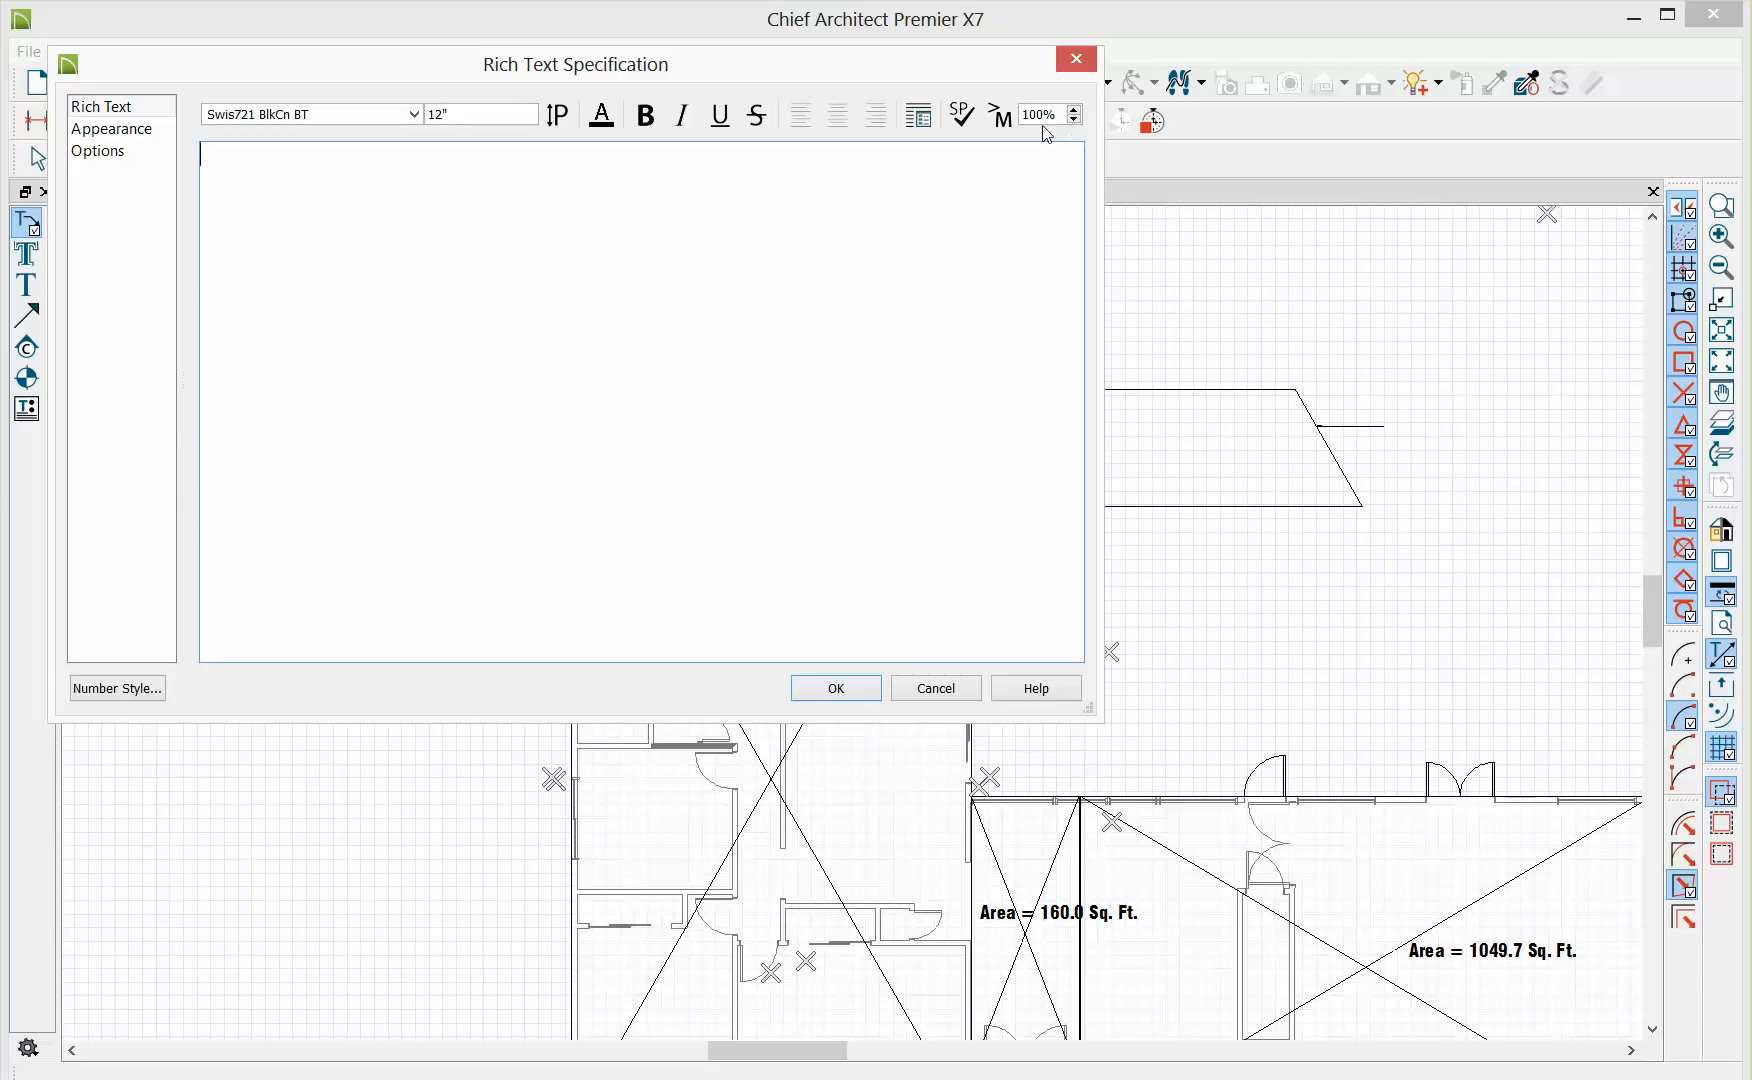
{"action": "left_click", "coordinate": [1000, 116]}
{"action": "mouse_move", "coordinate": [1085, 148]}
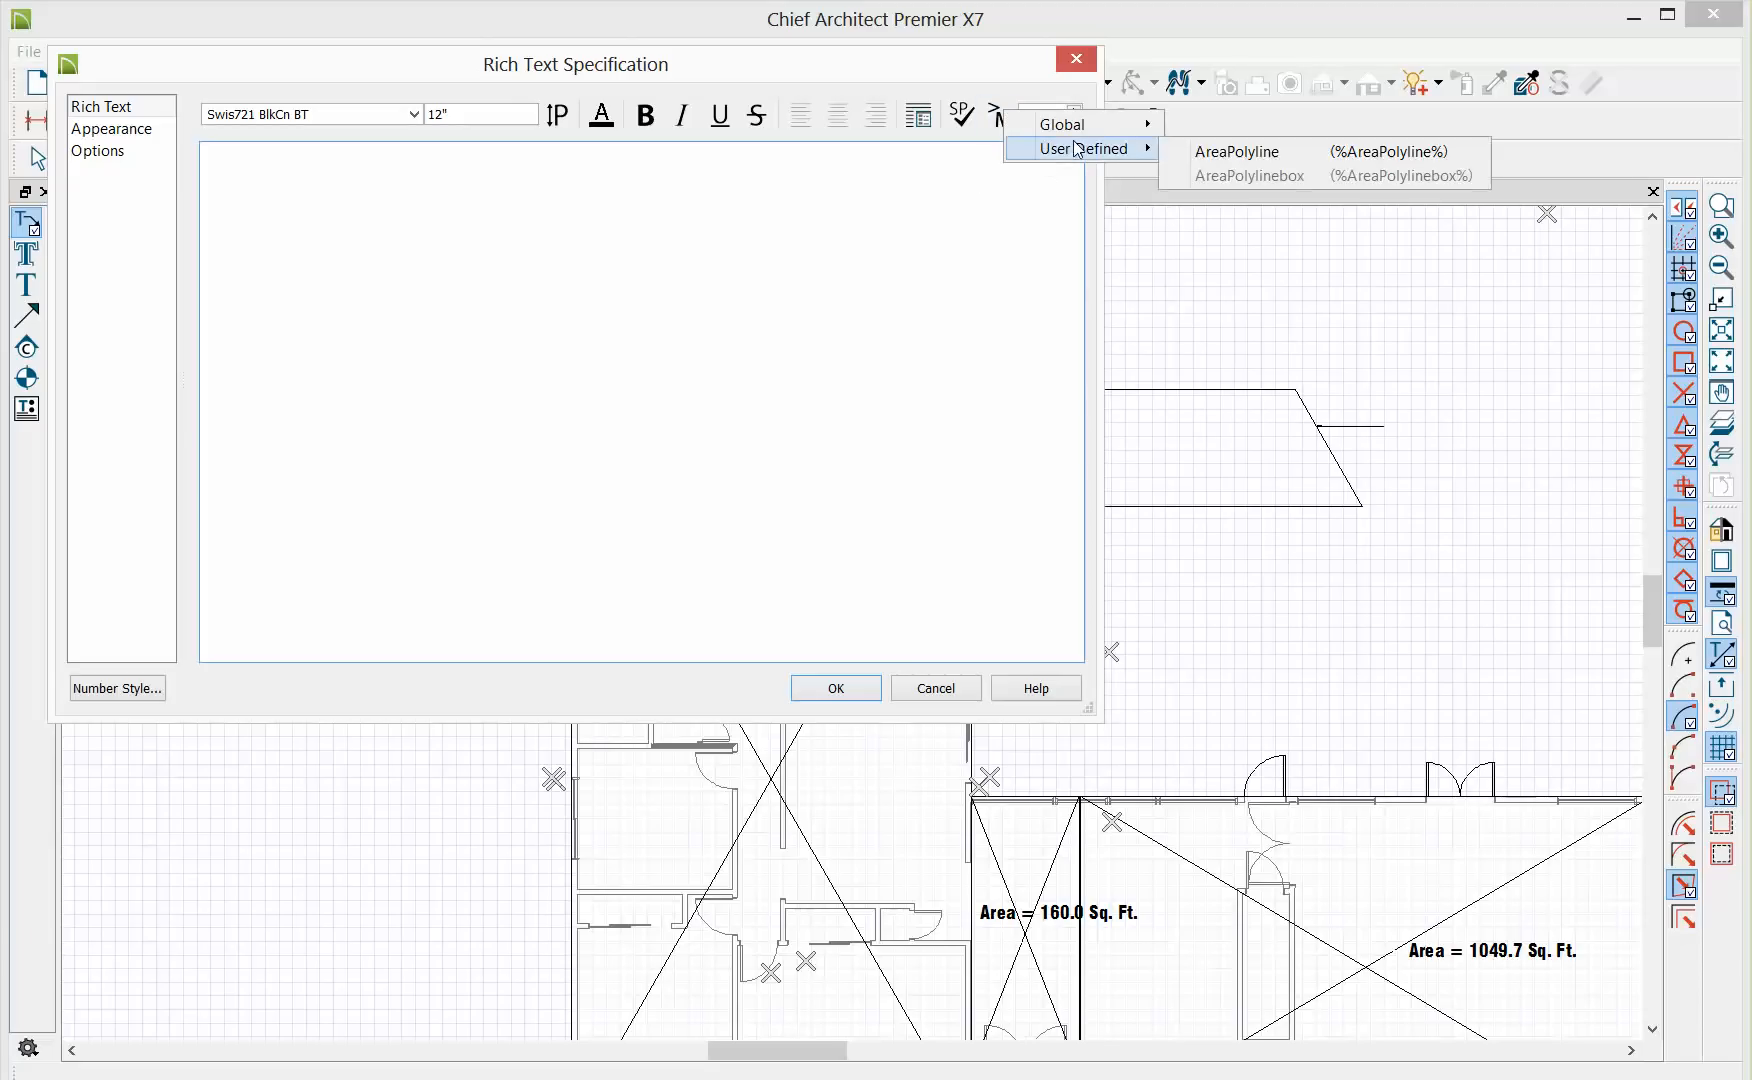
{"action": "left_click", "coordinate": [1243, 150]}
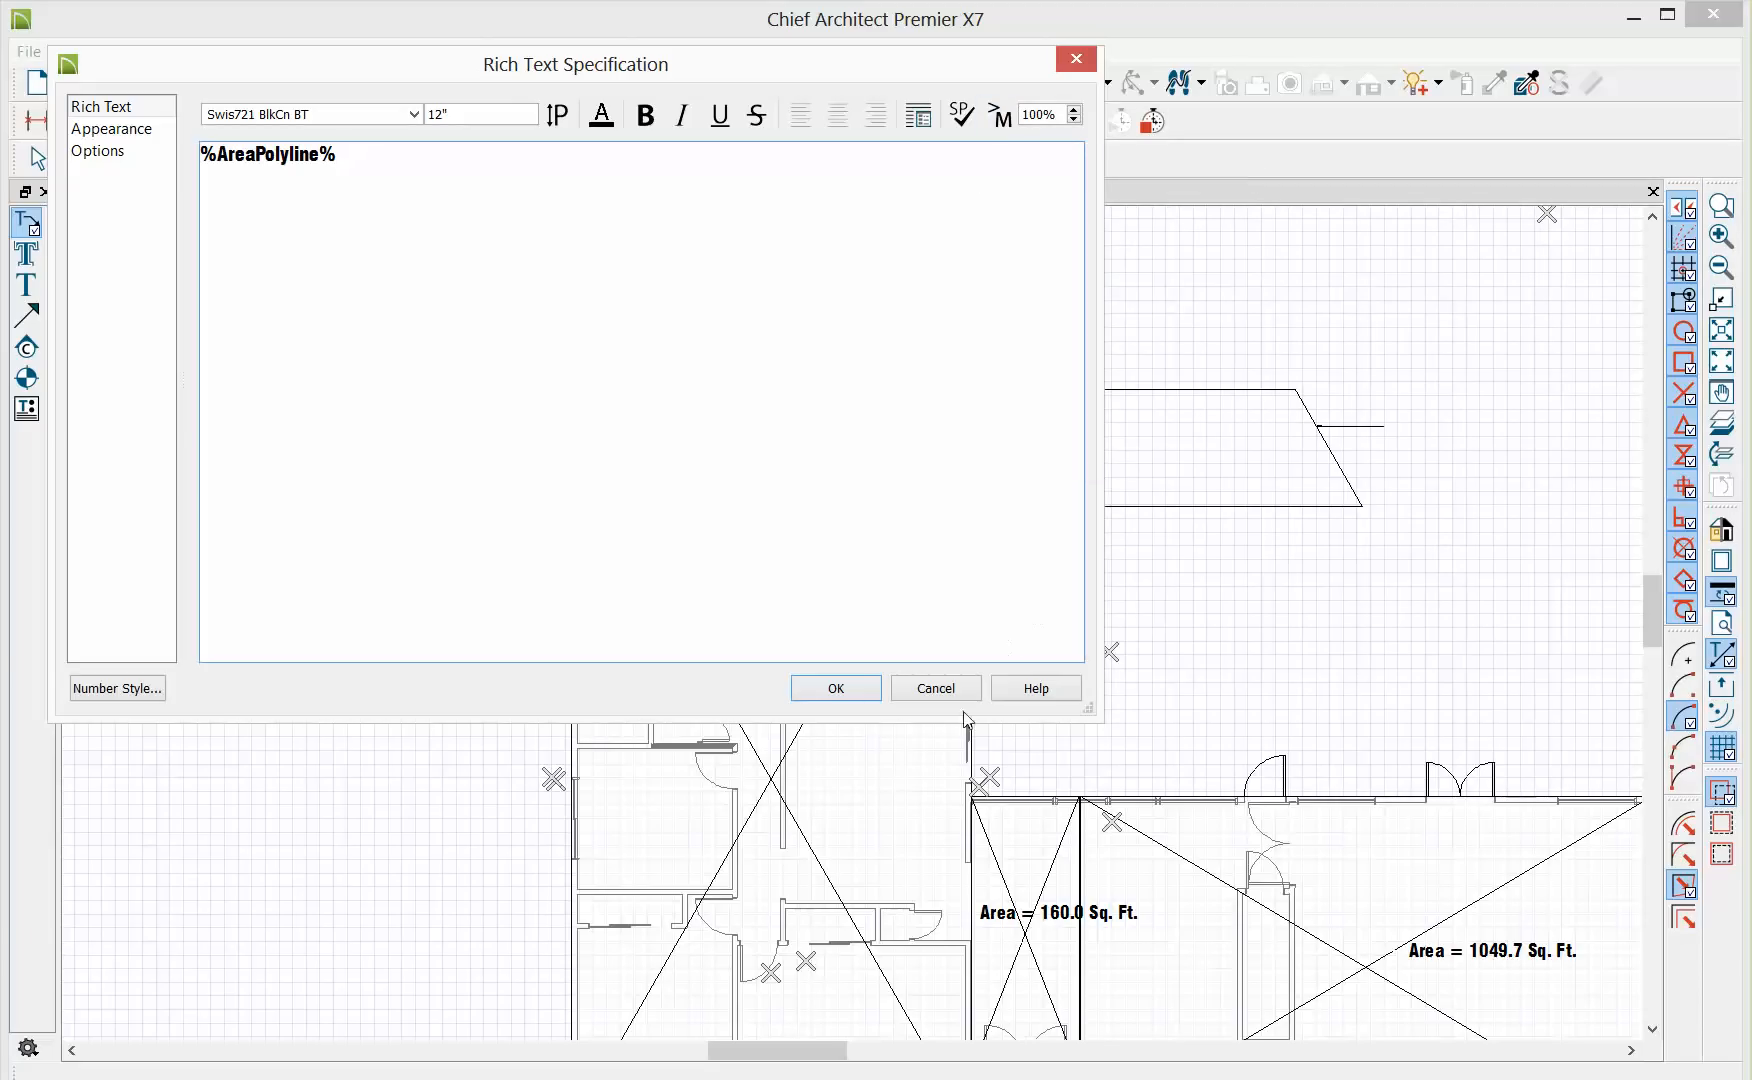
{"action": "left_click", "coordinate": [836, 688]}
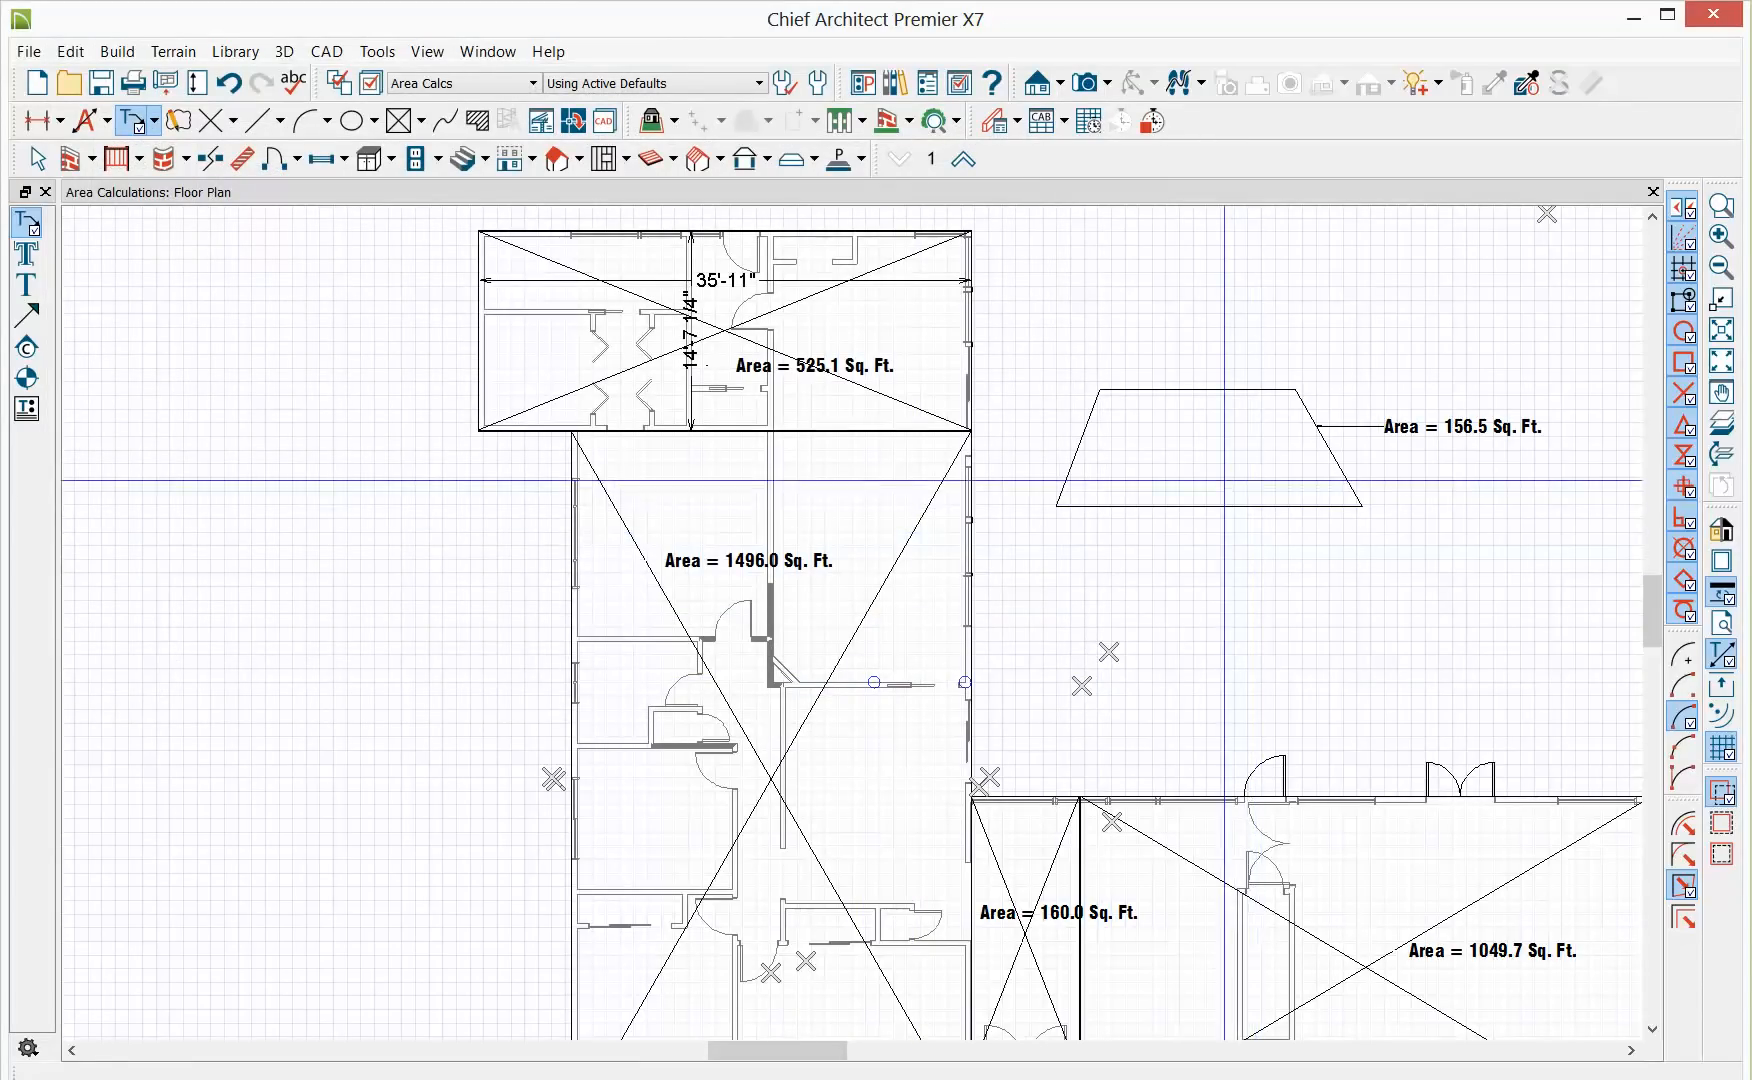
Step: Try to add an AreaPolyline label with a leader line starting inside the unfilled trapezoid
{"action": "left_click", "coordinate": [1224, 470]}
{"action": "left_click", "coordinate": [1223, 583]}
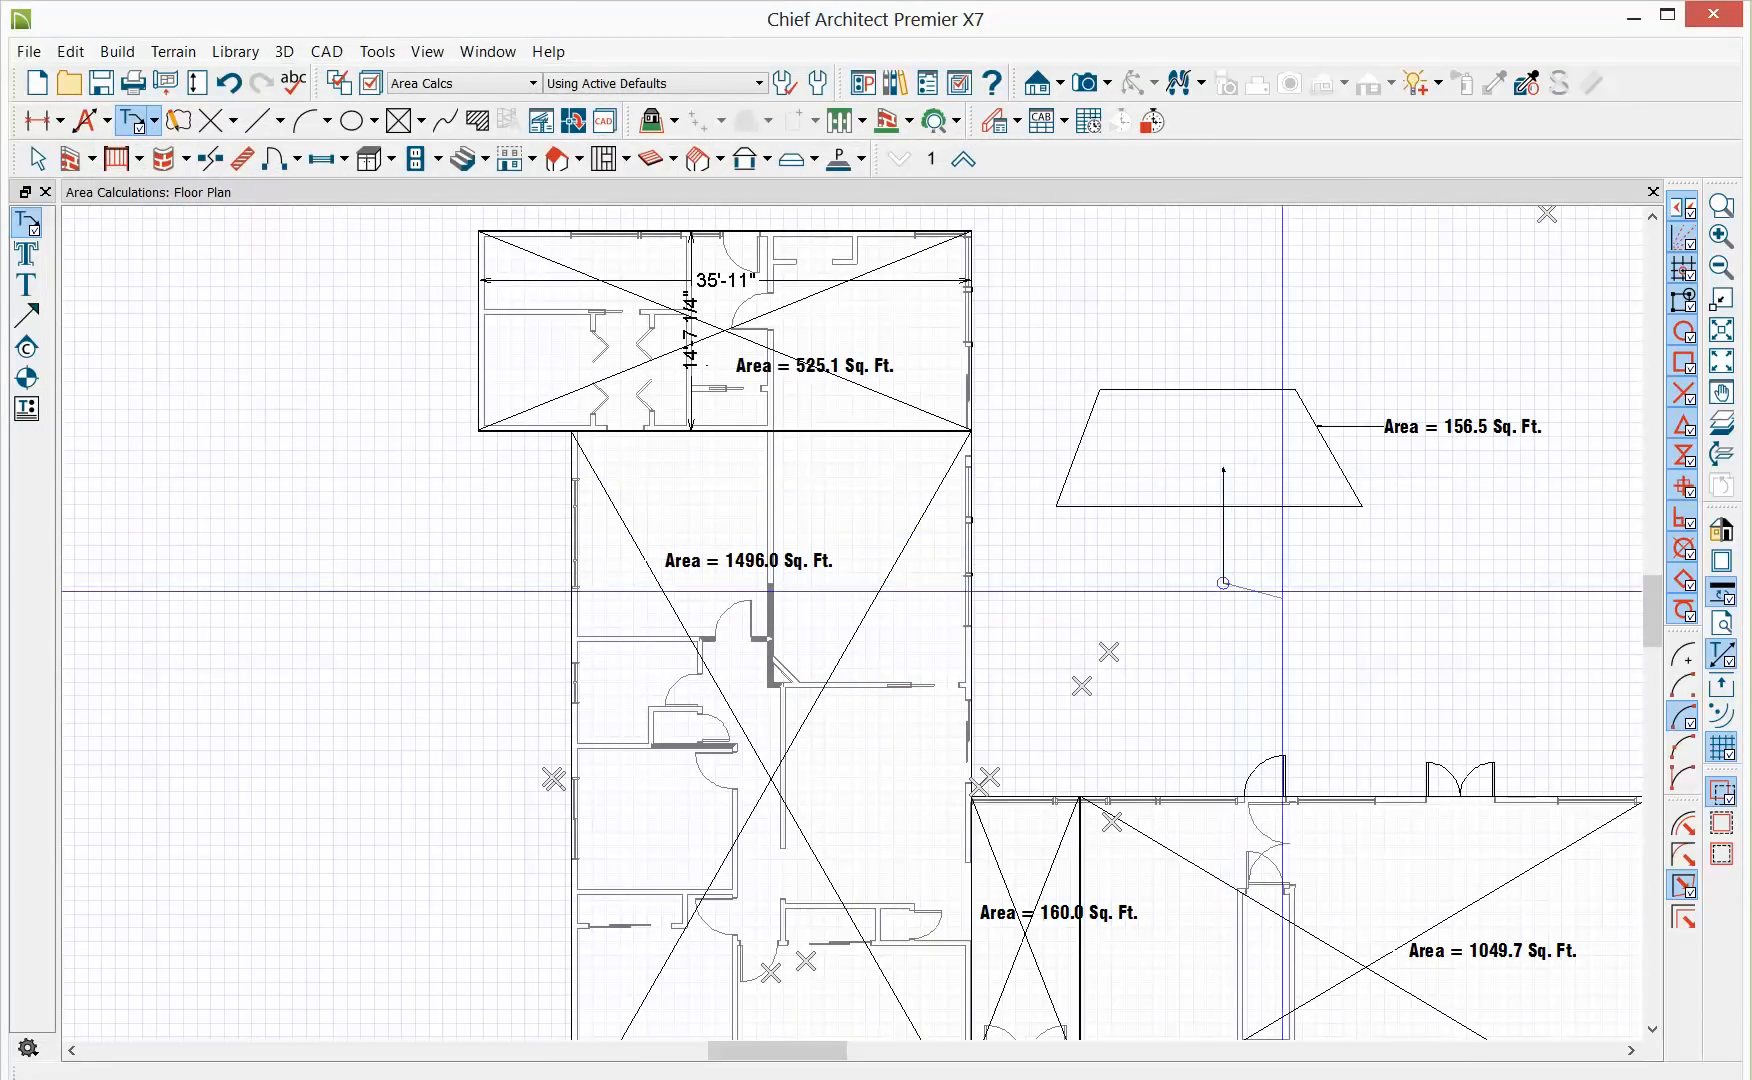
{"action": "double_click", "coordinate": [1295, 585]}
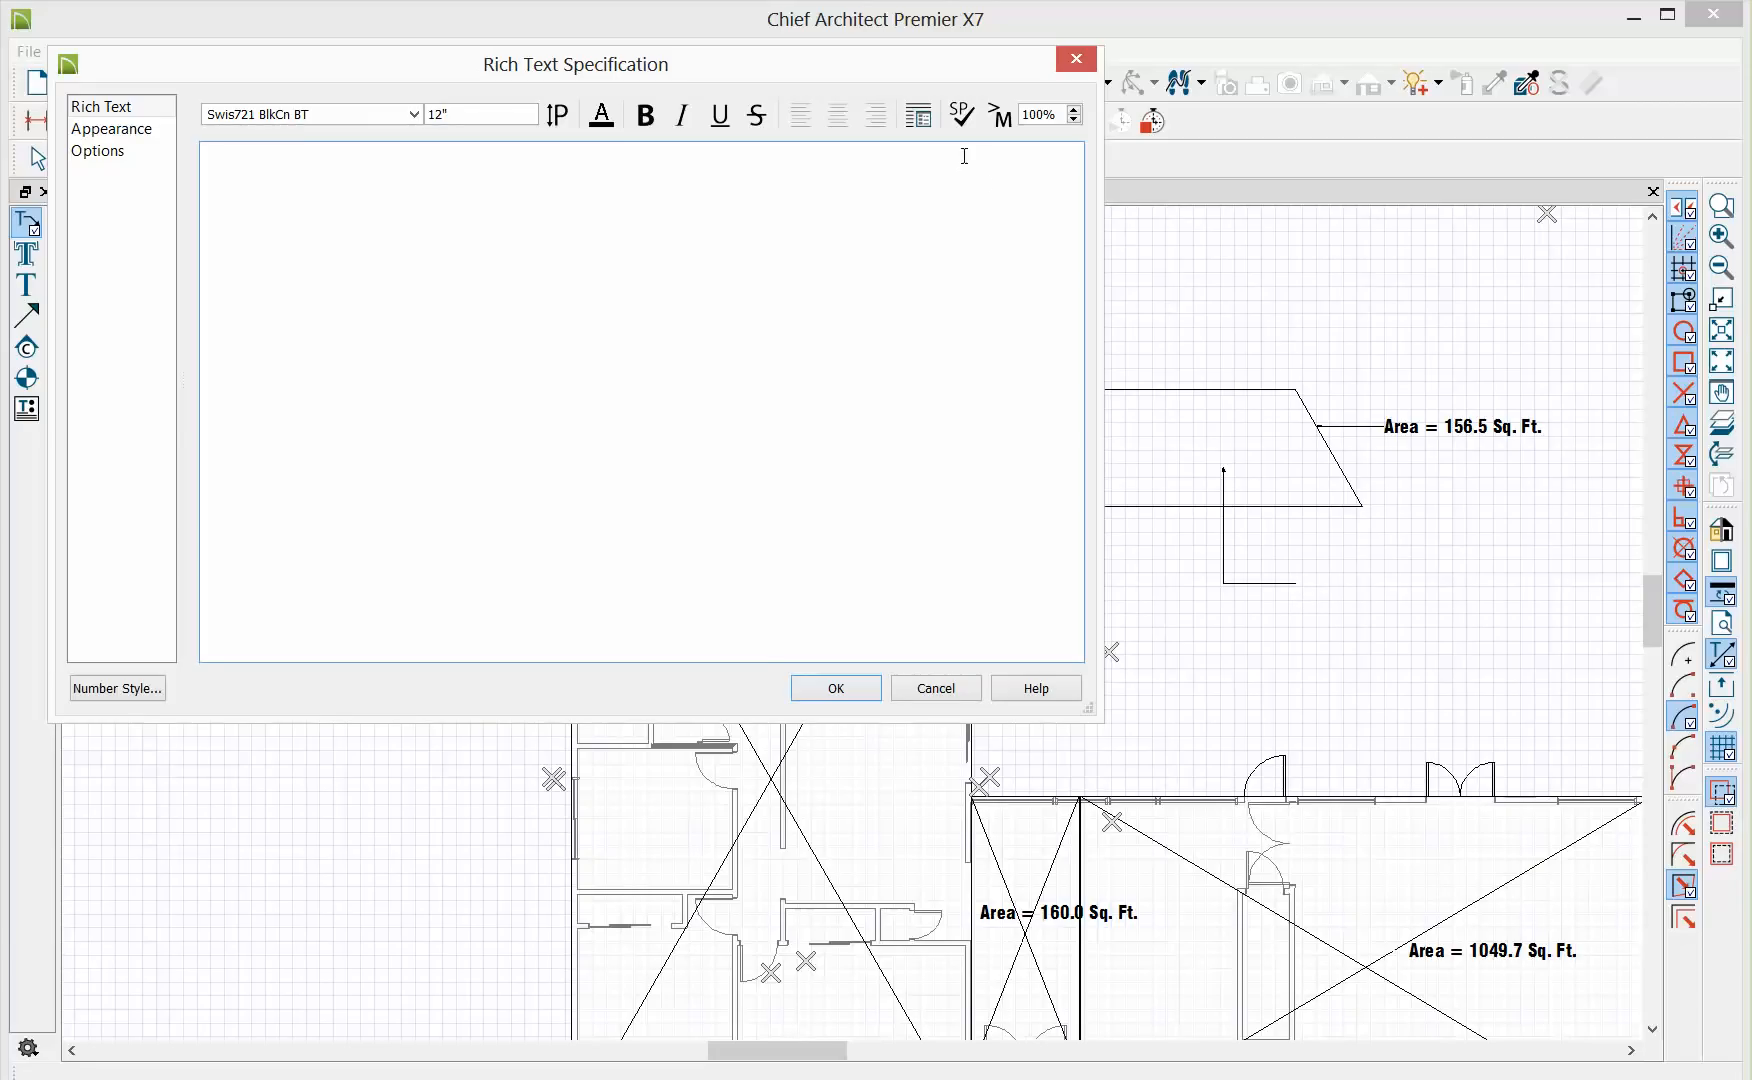
{"action": "left_click", "coordinate": [1005, 120]}
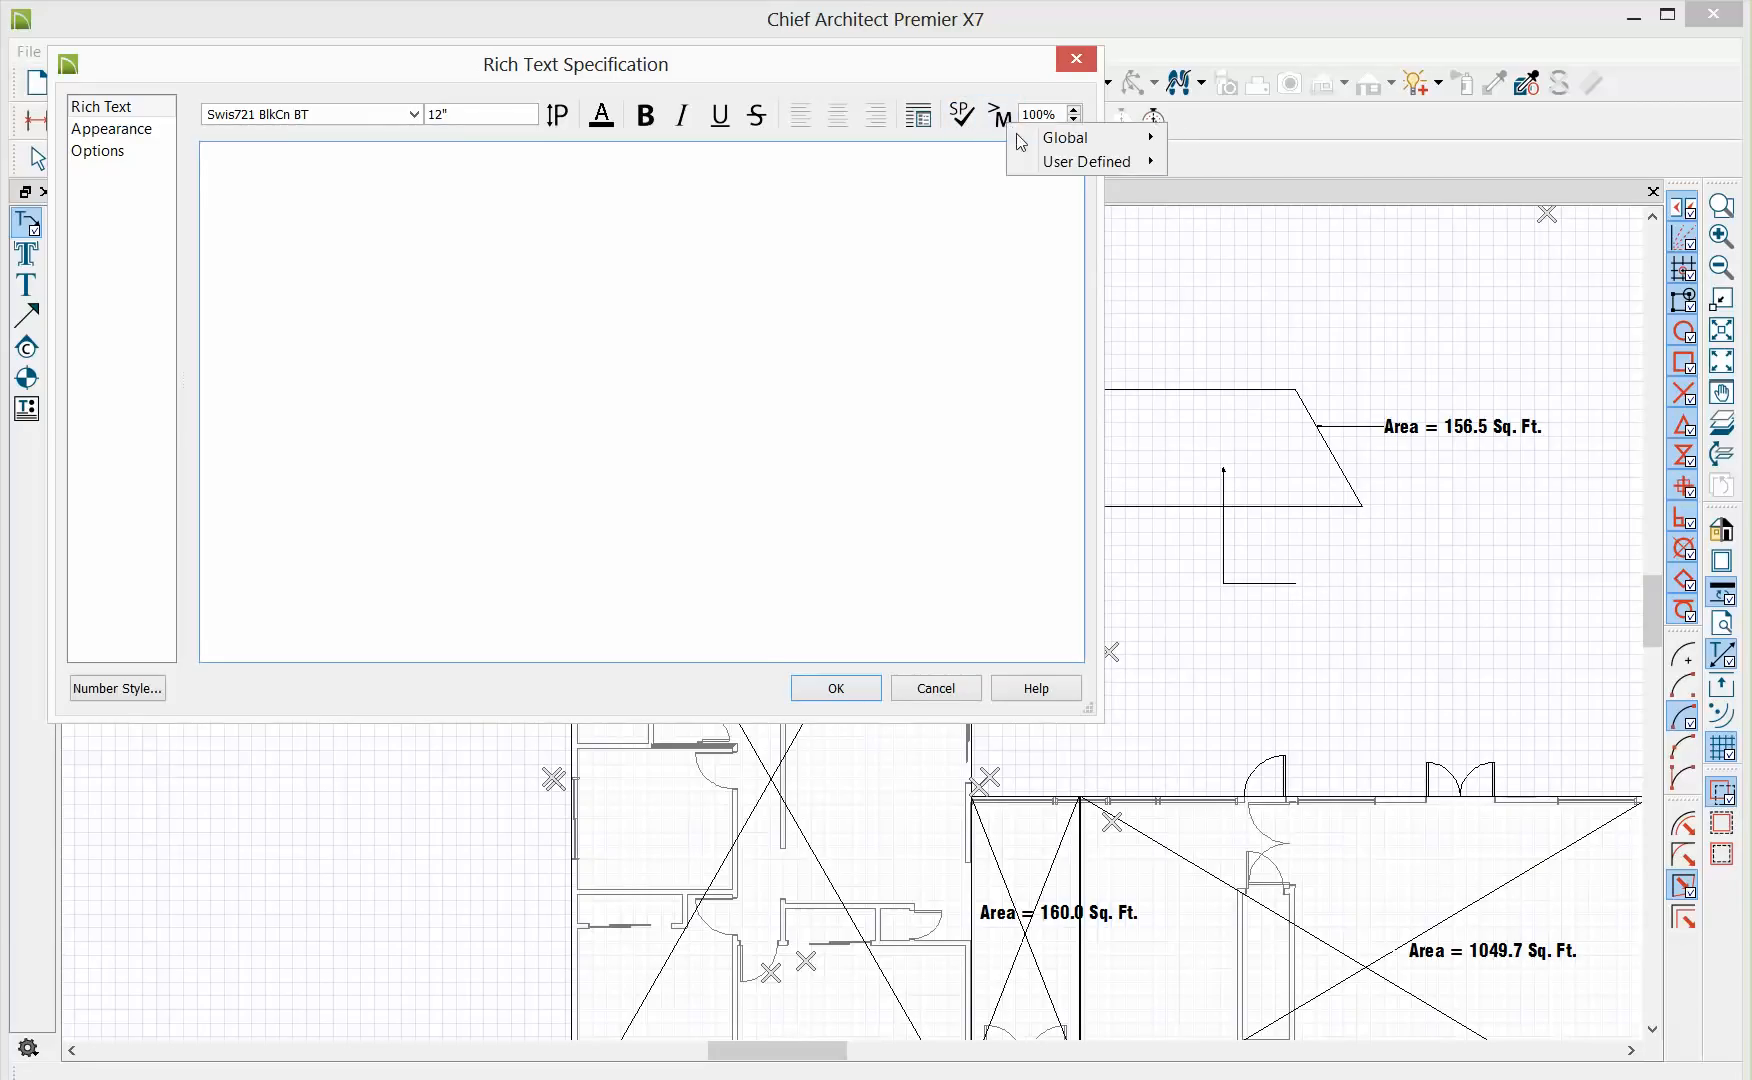
{"action": "mouse_move", "coordinate": [1071, 176]}
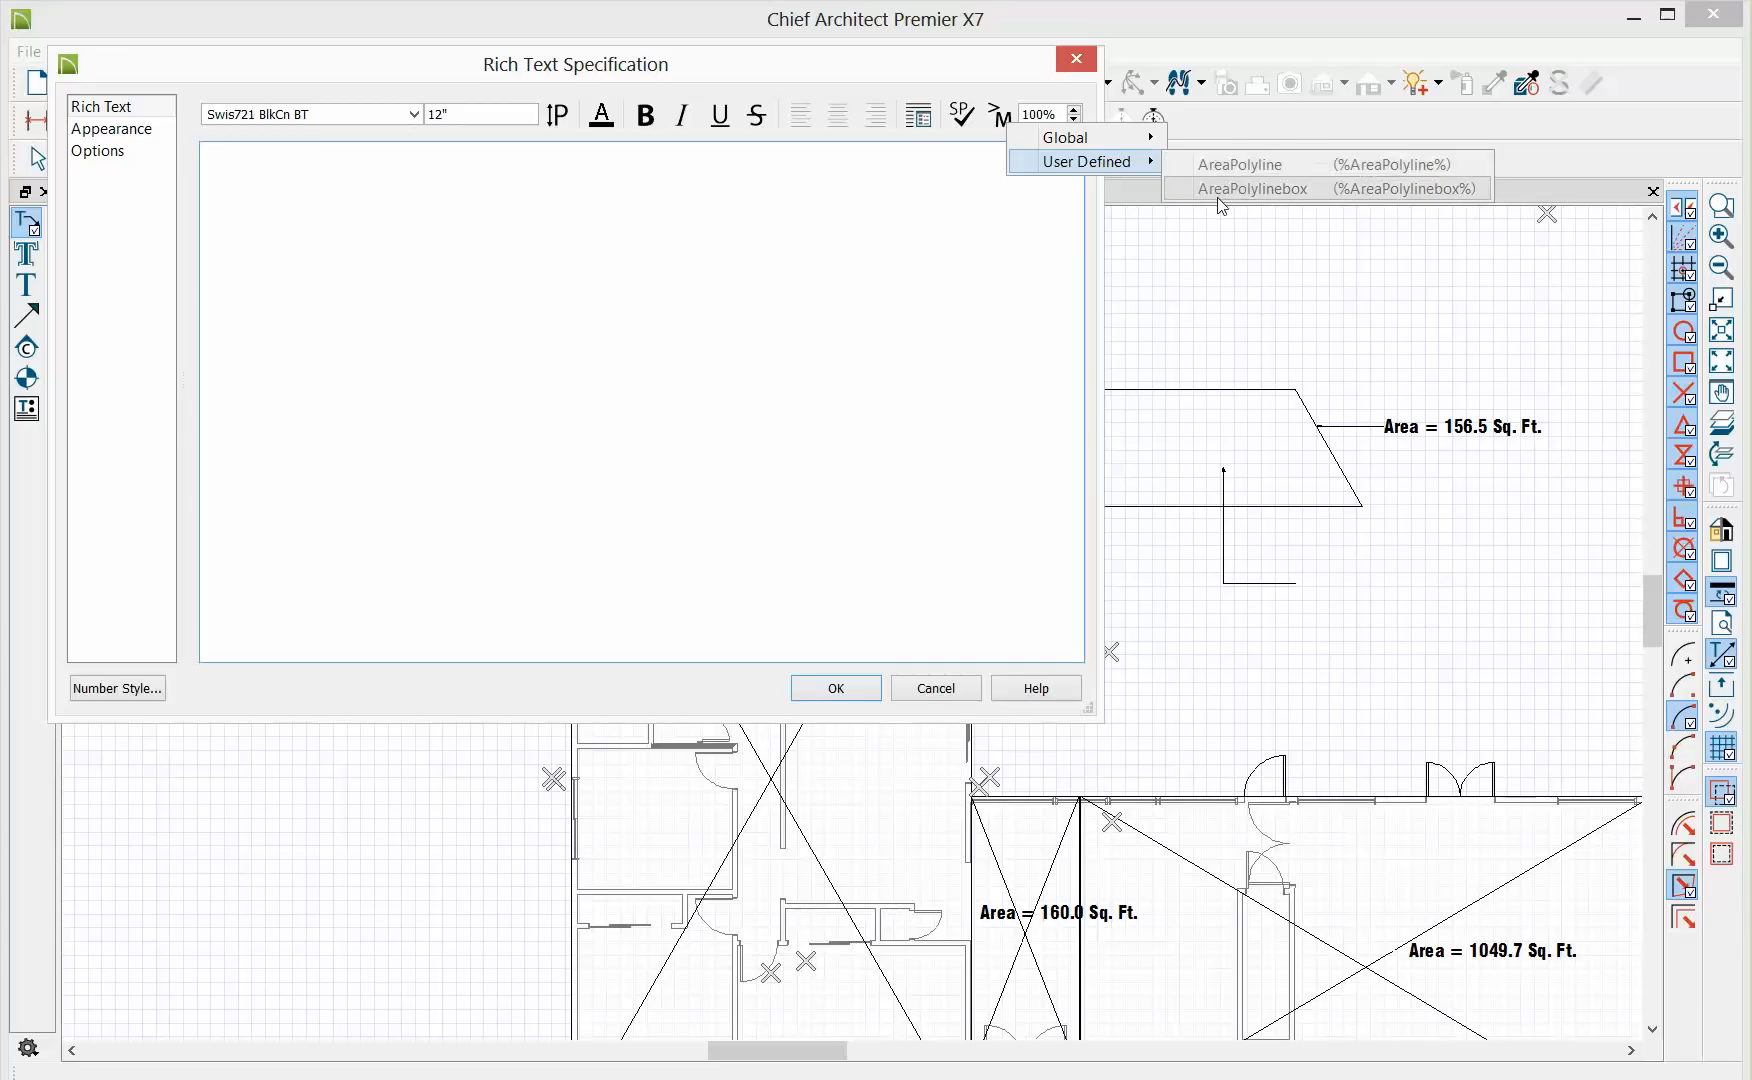
{"action": "left_click", "coordinate": [936, 689]}
Step: Set the trapezoid's fill pattern to horizontal hatch
{"action": "left_click", "coordinate": [1140, 506]}
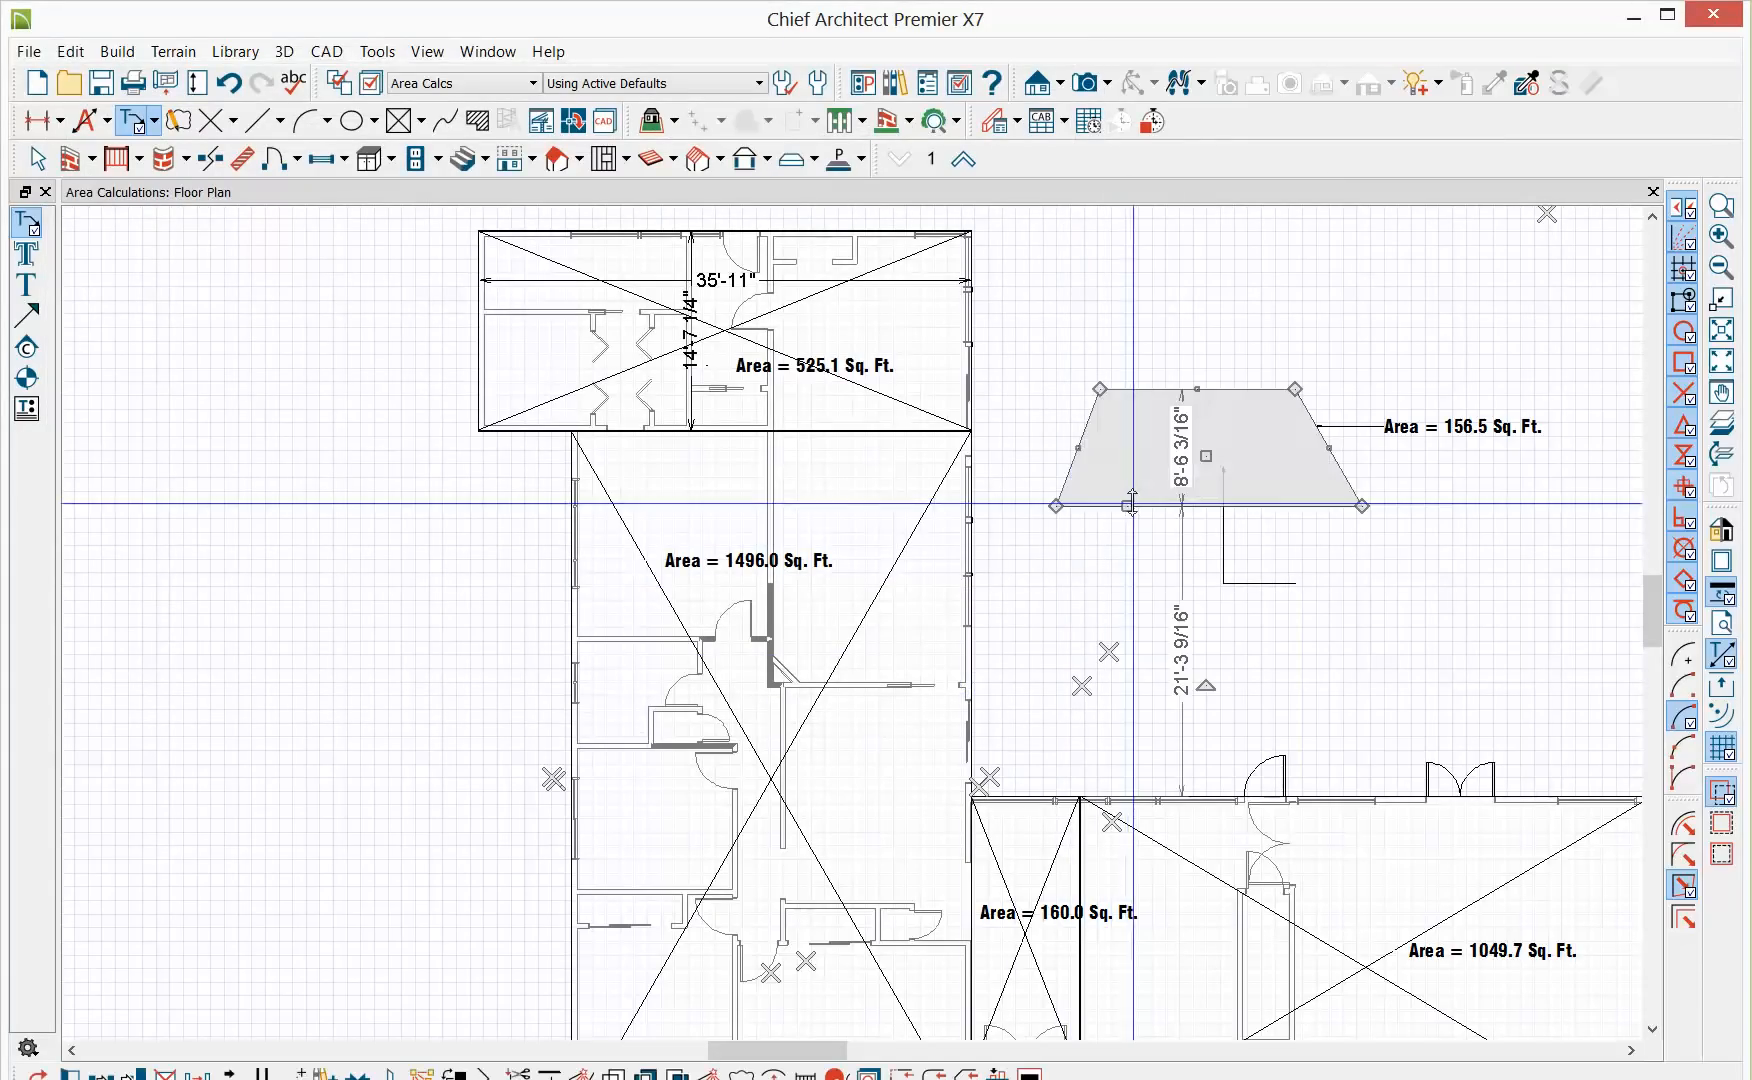
{"action": "double_click", "coordinate": [1148, 511]}
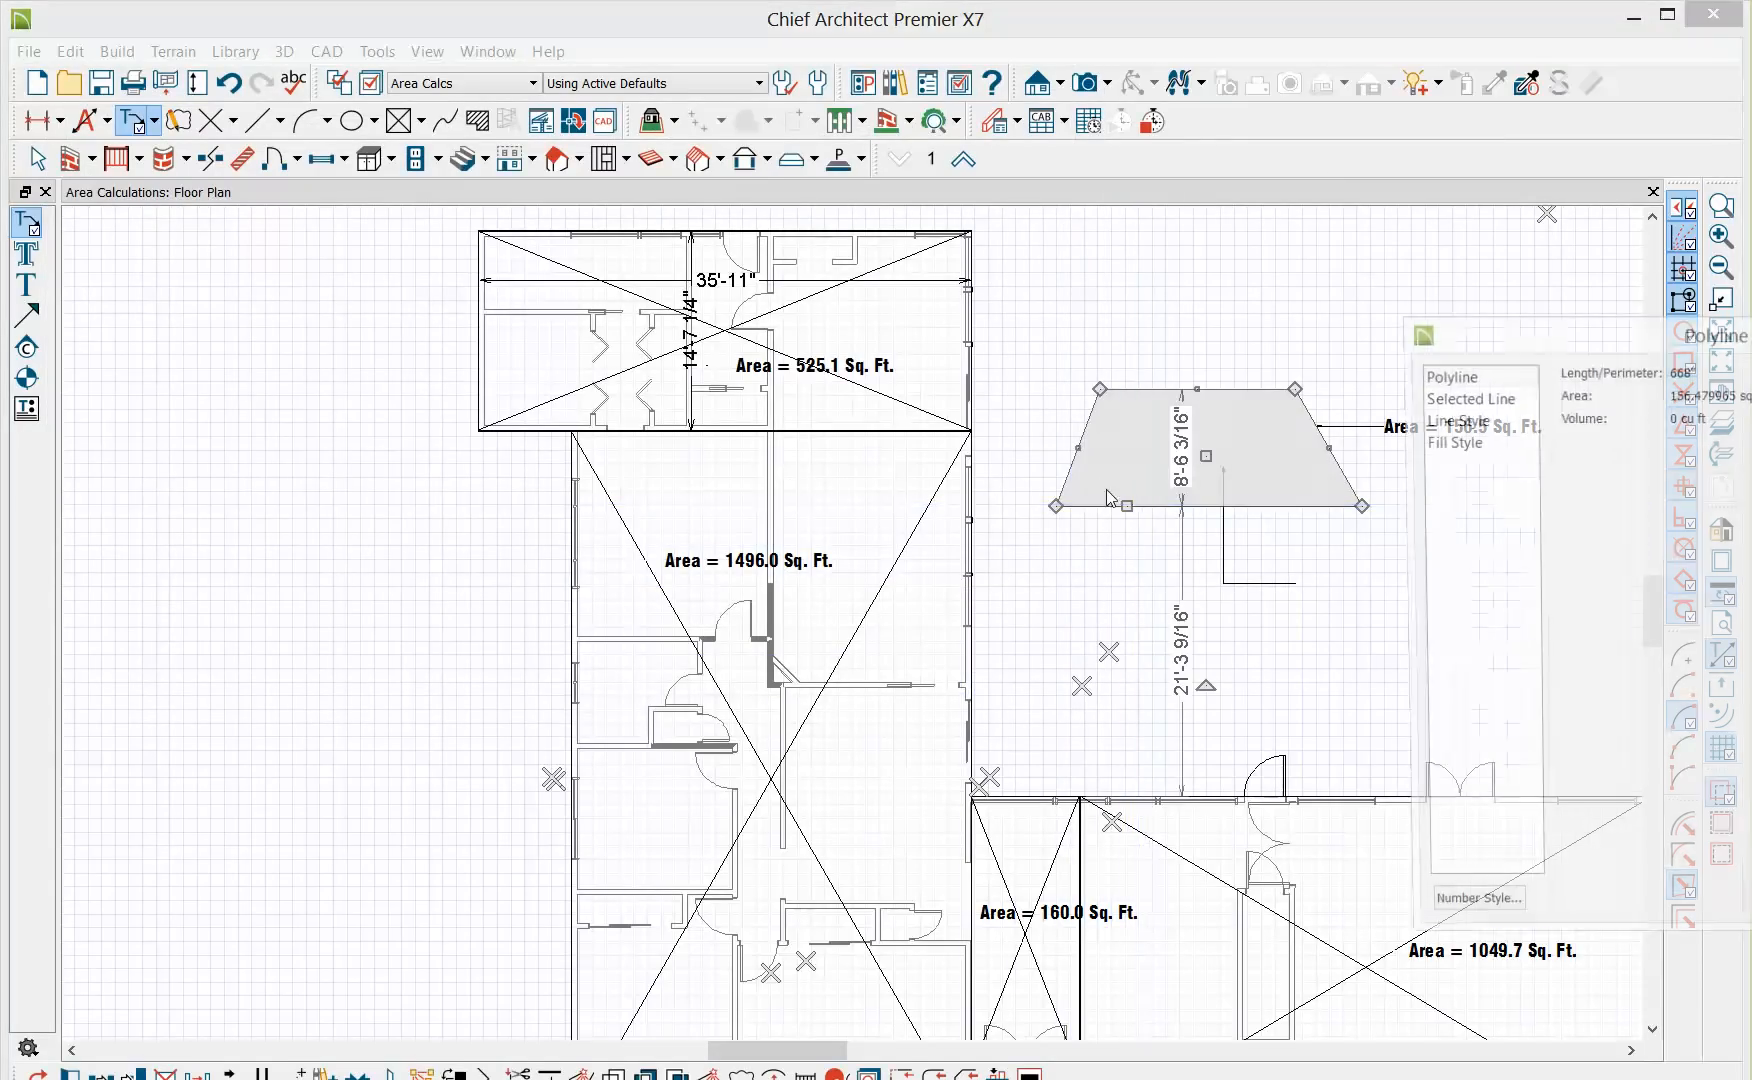
{"action": "left_click", "coordinate": [1470, 444]}
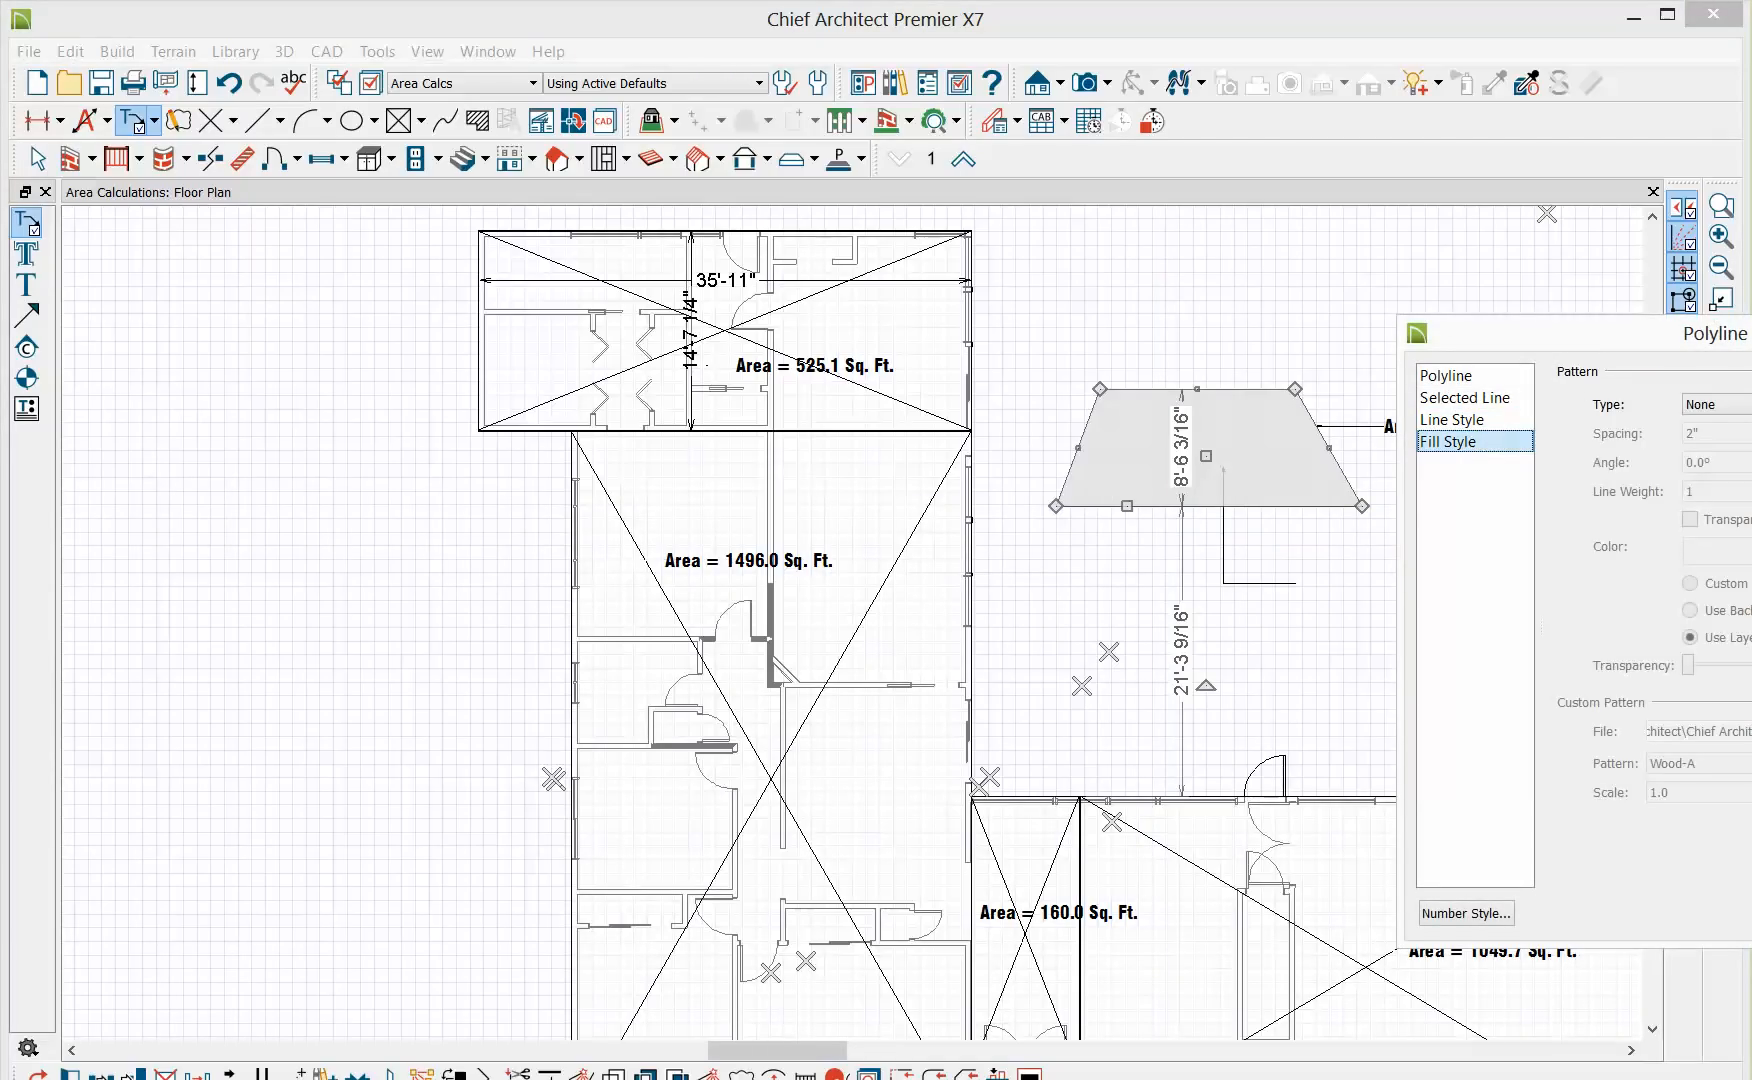
{"action": "left_click", "coordinate": [1707, 407]}
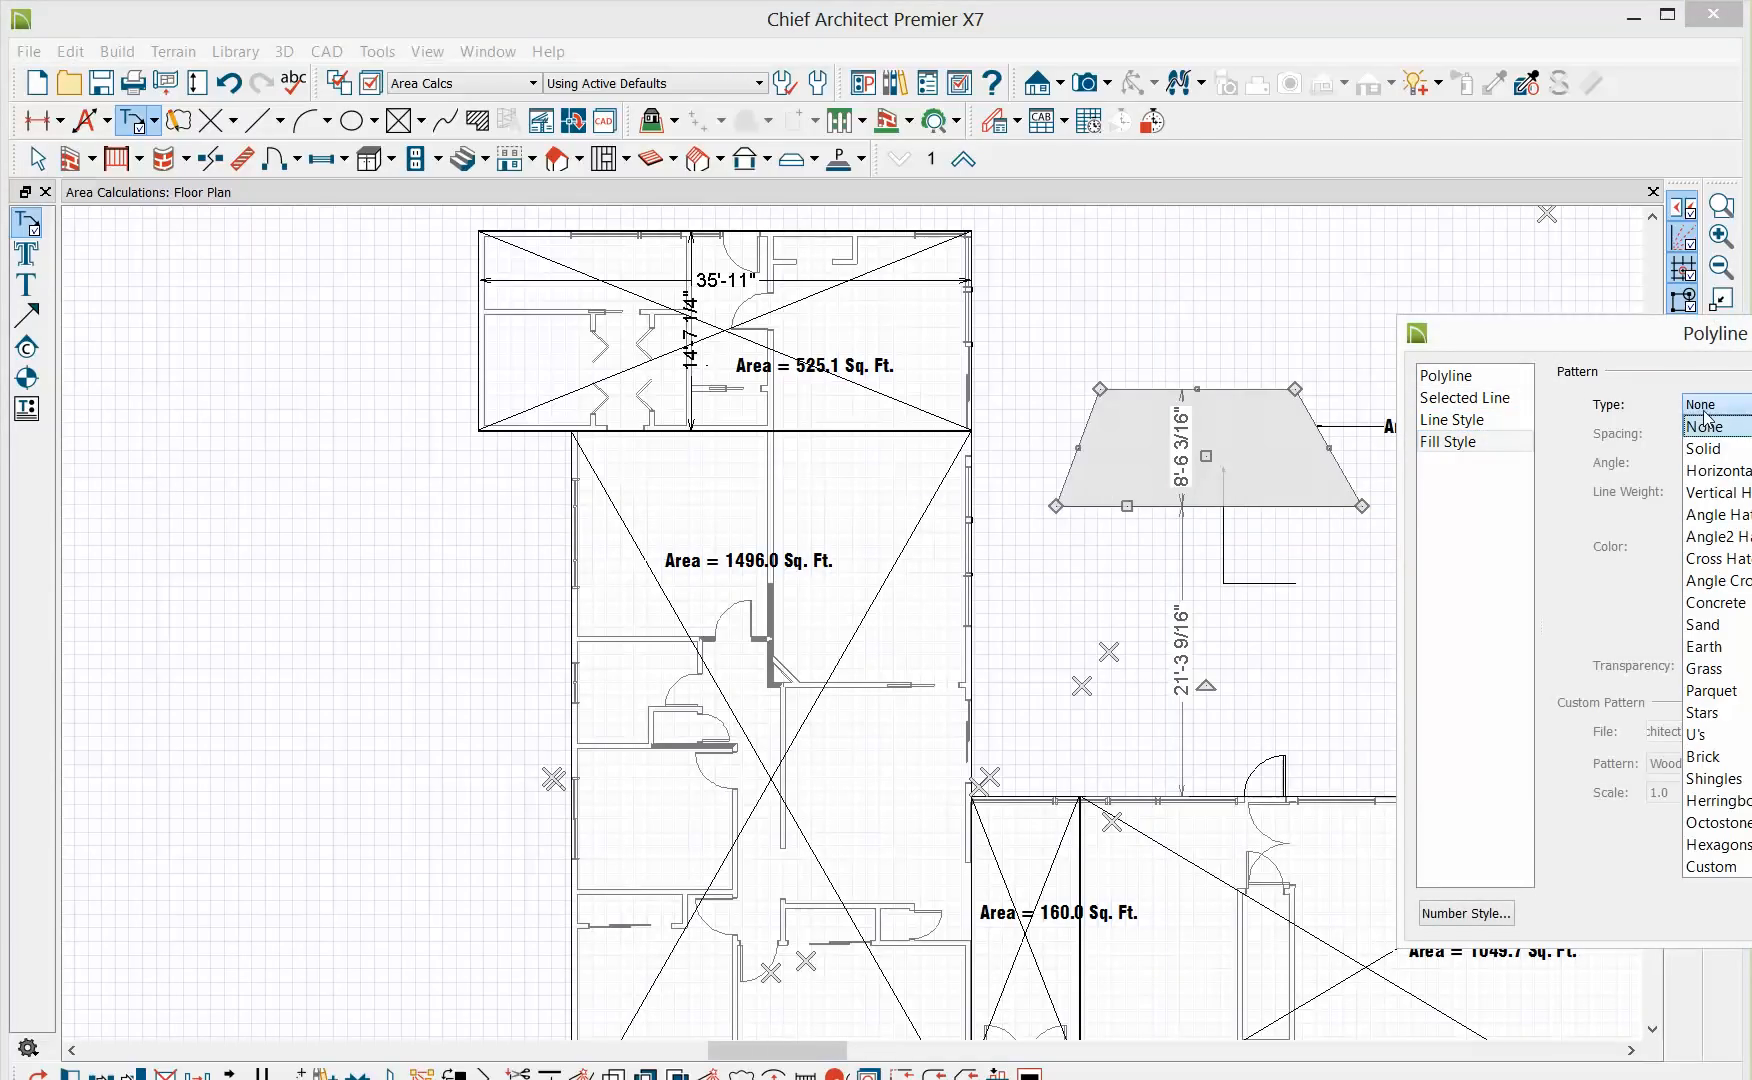
{"action": "left_click", "coordinate": [1712, 472]}
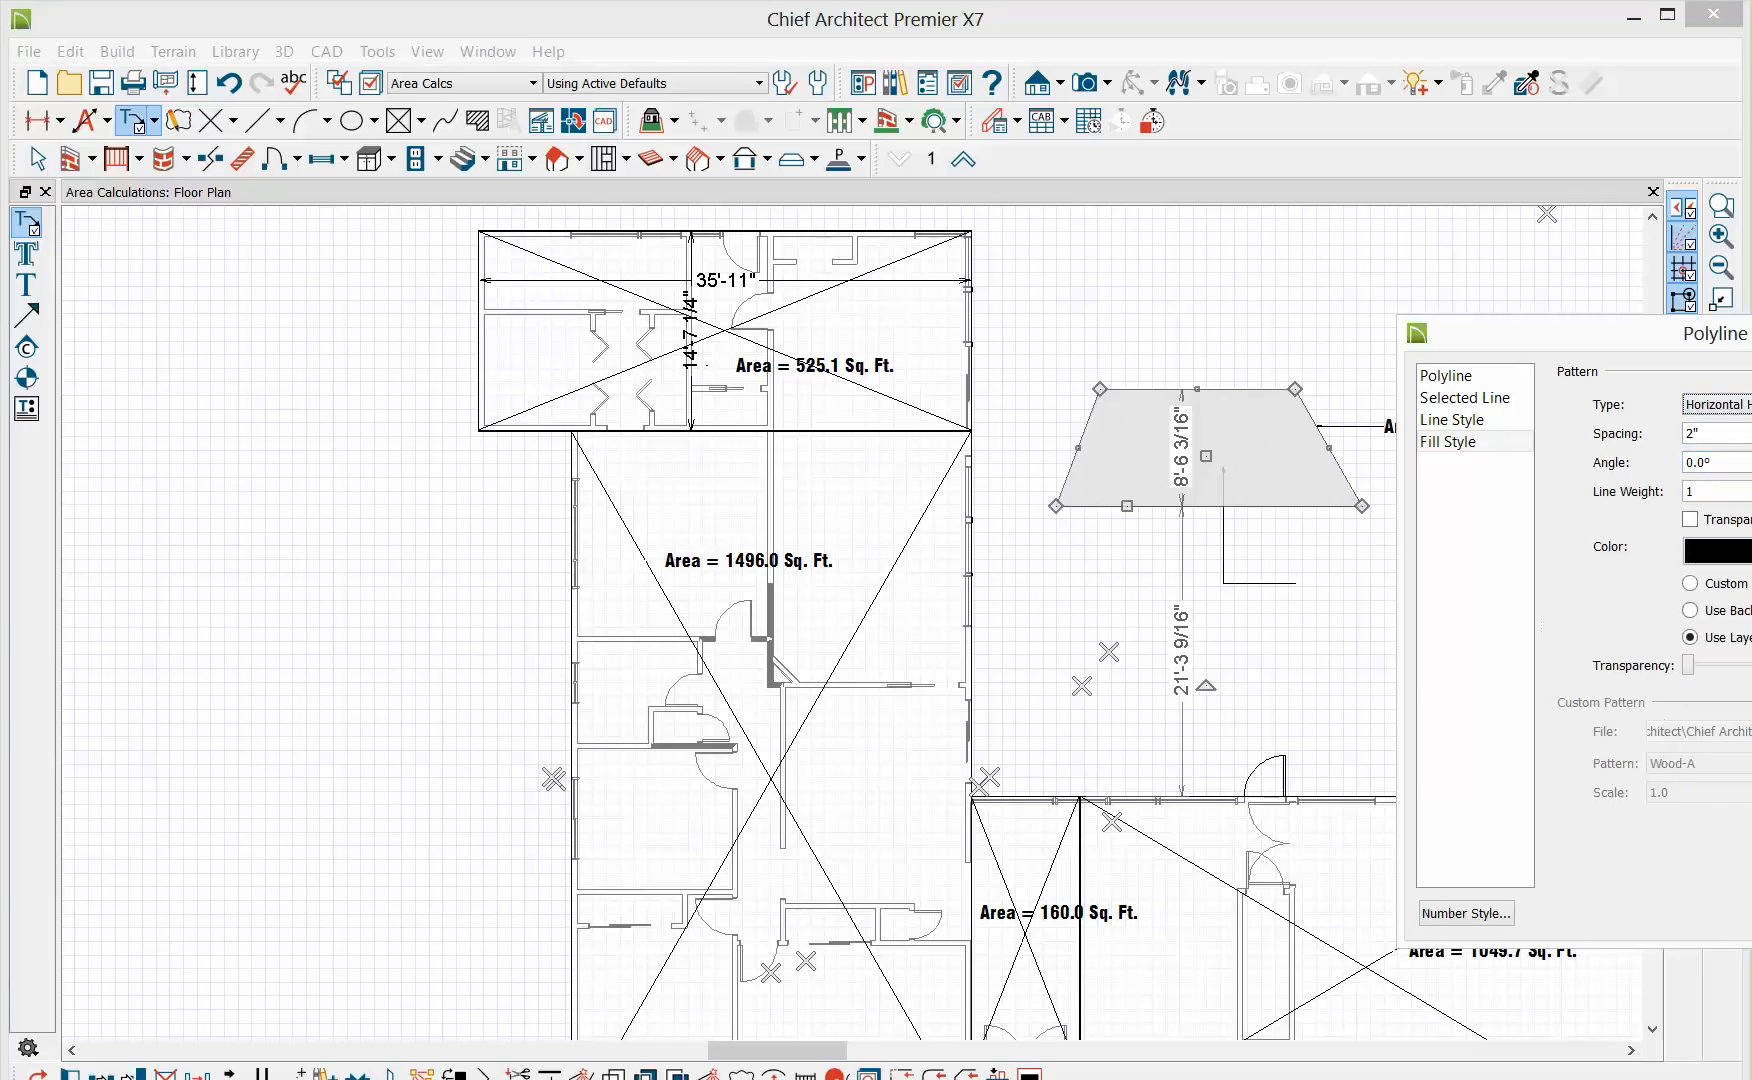
{"action": "key", "text": "Return"}
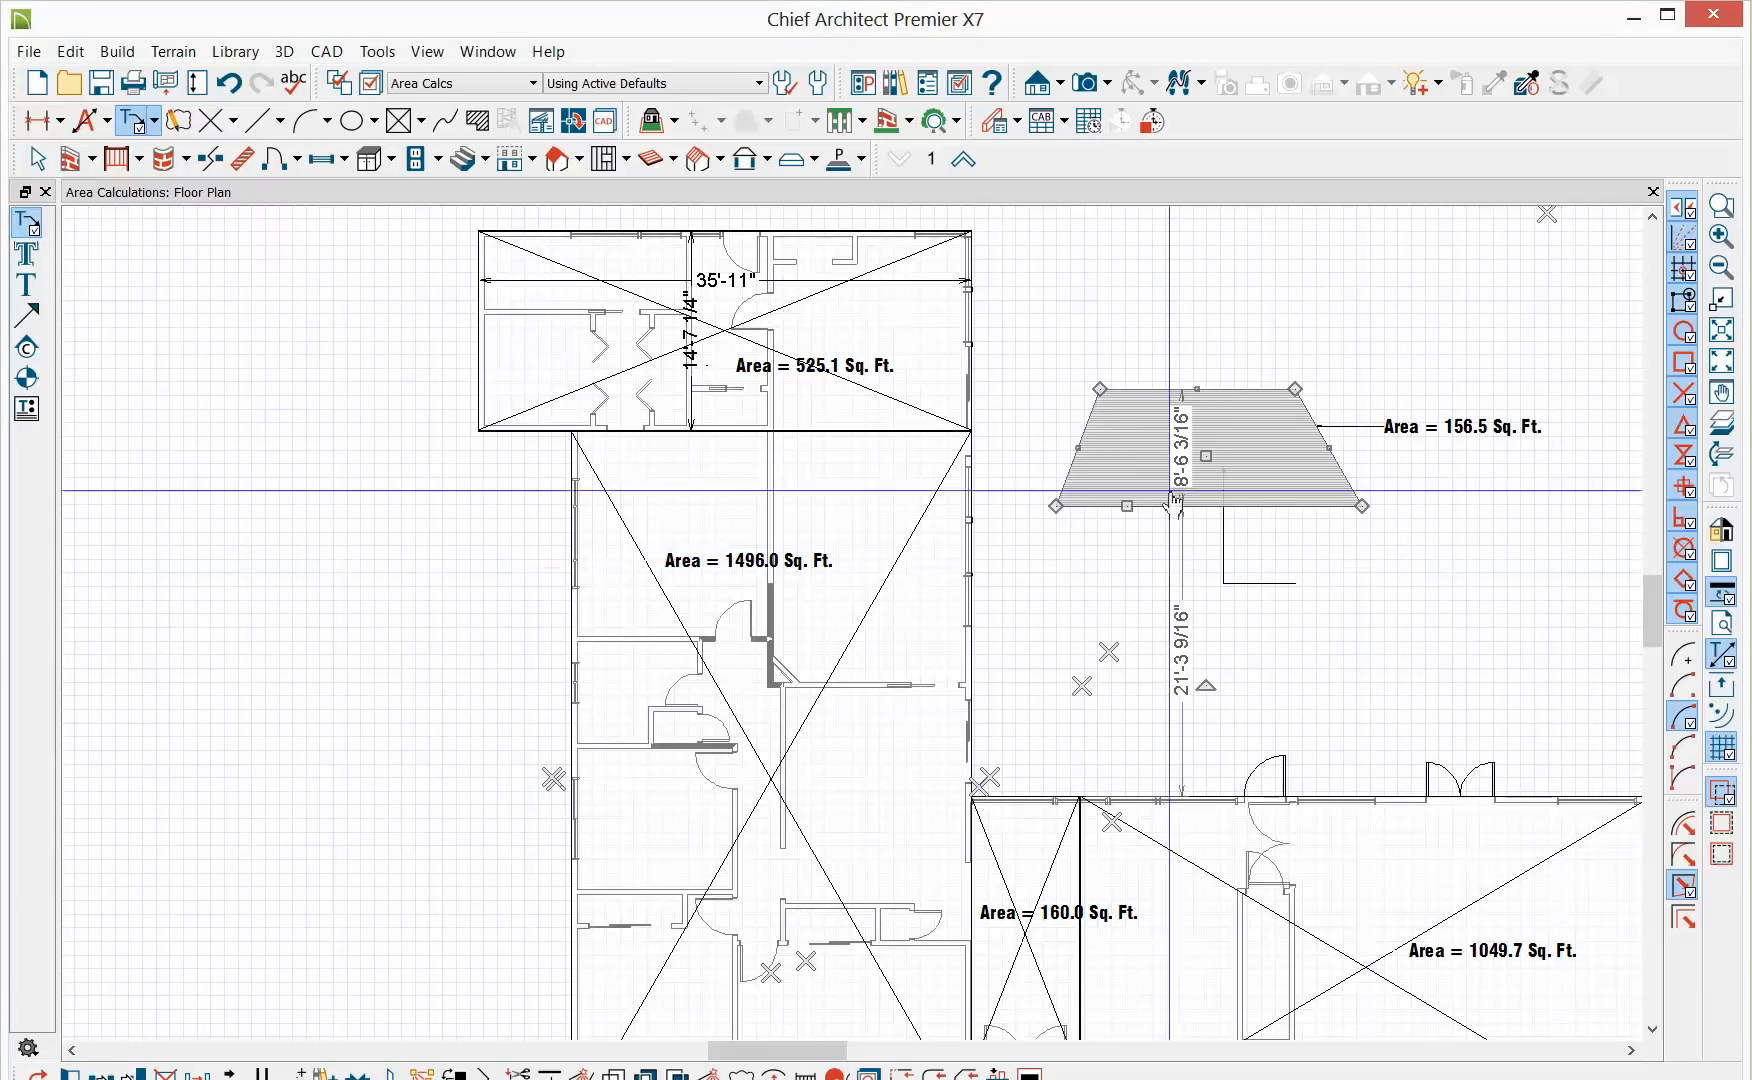
Step: Replace the empty leader line with a leader text label starting inside the hatched trapezoid, containing the AreaPolyline macro
{"action": "scroll", "coordinate": [1190, 594], "scroll_direction": "up", "scroll_amount": 1}
{"action": "left_click", "coordinate": [1190, 594]}
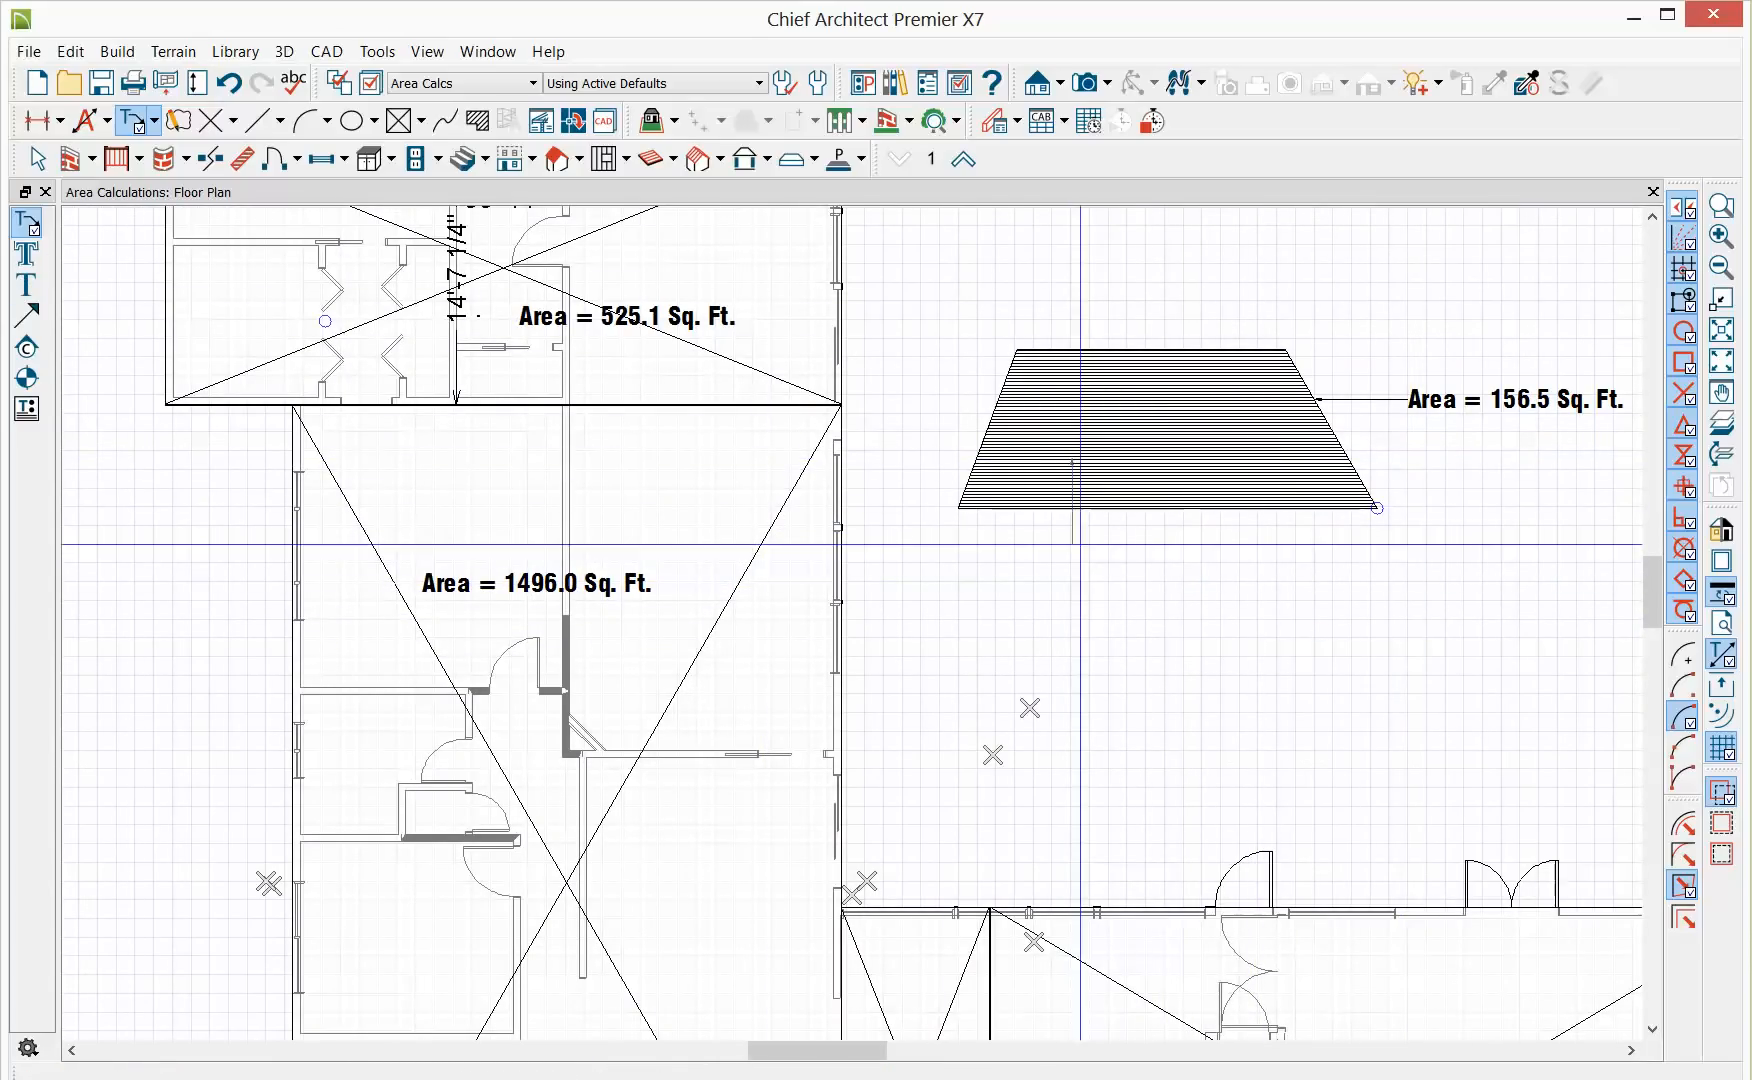
{"action": "left_click", "coordinate": [1088, 548]}
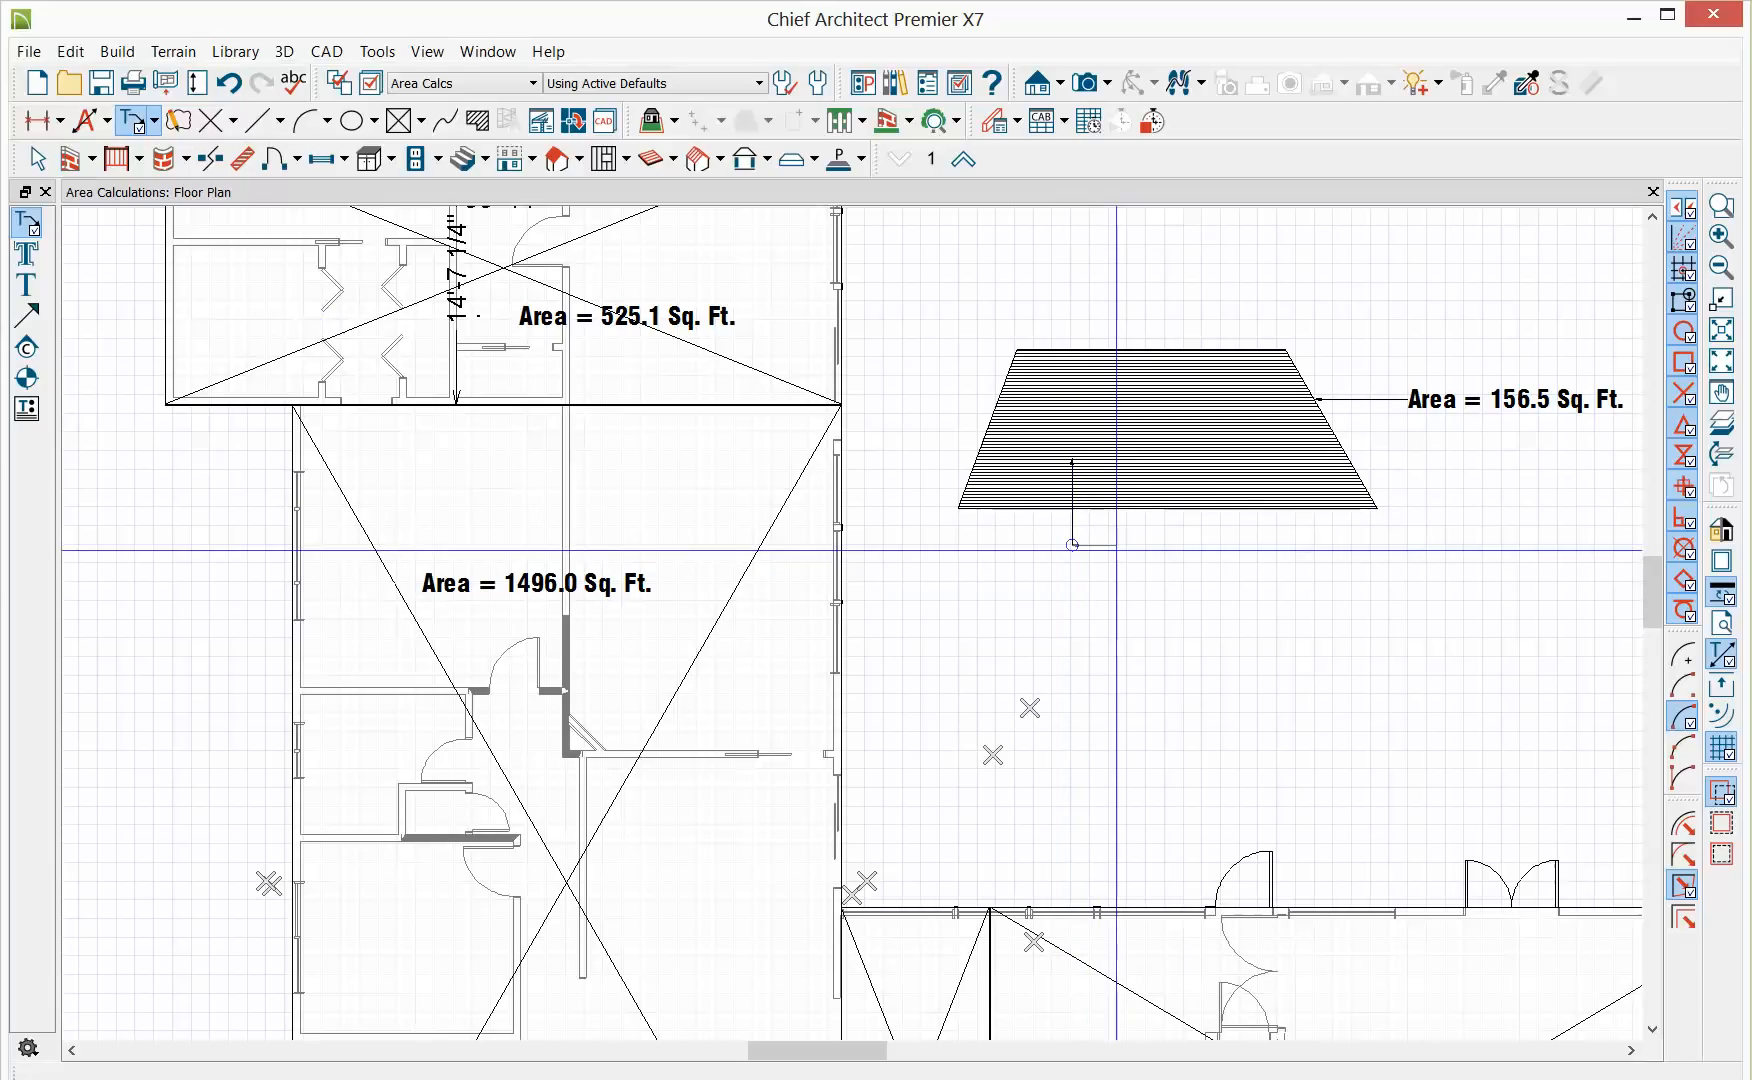
{"action": "double_click", "coordinate": [1116, 549]}
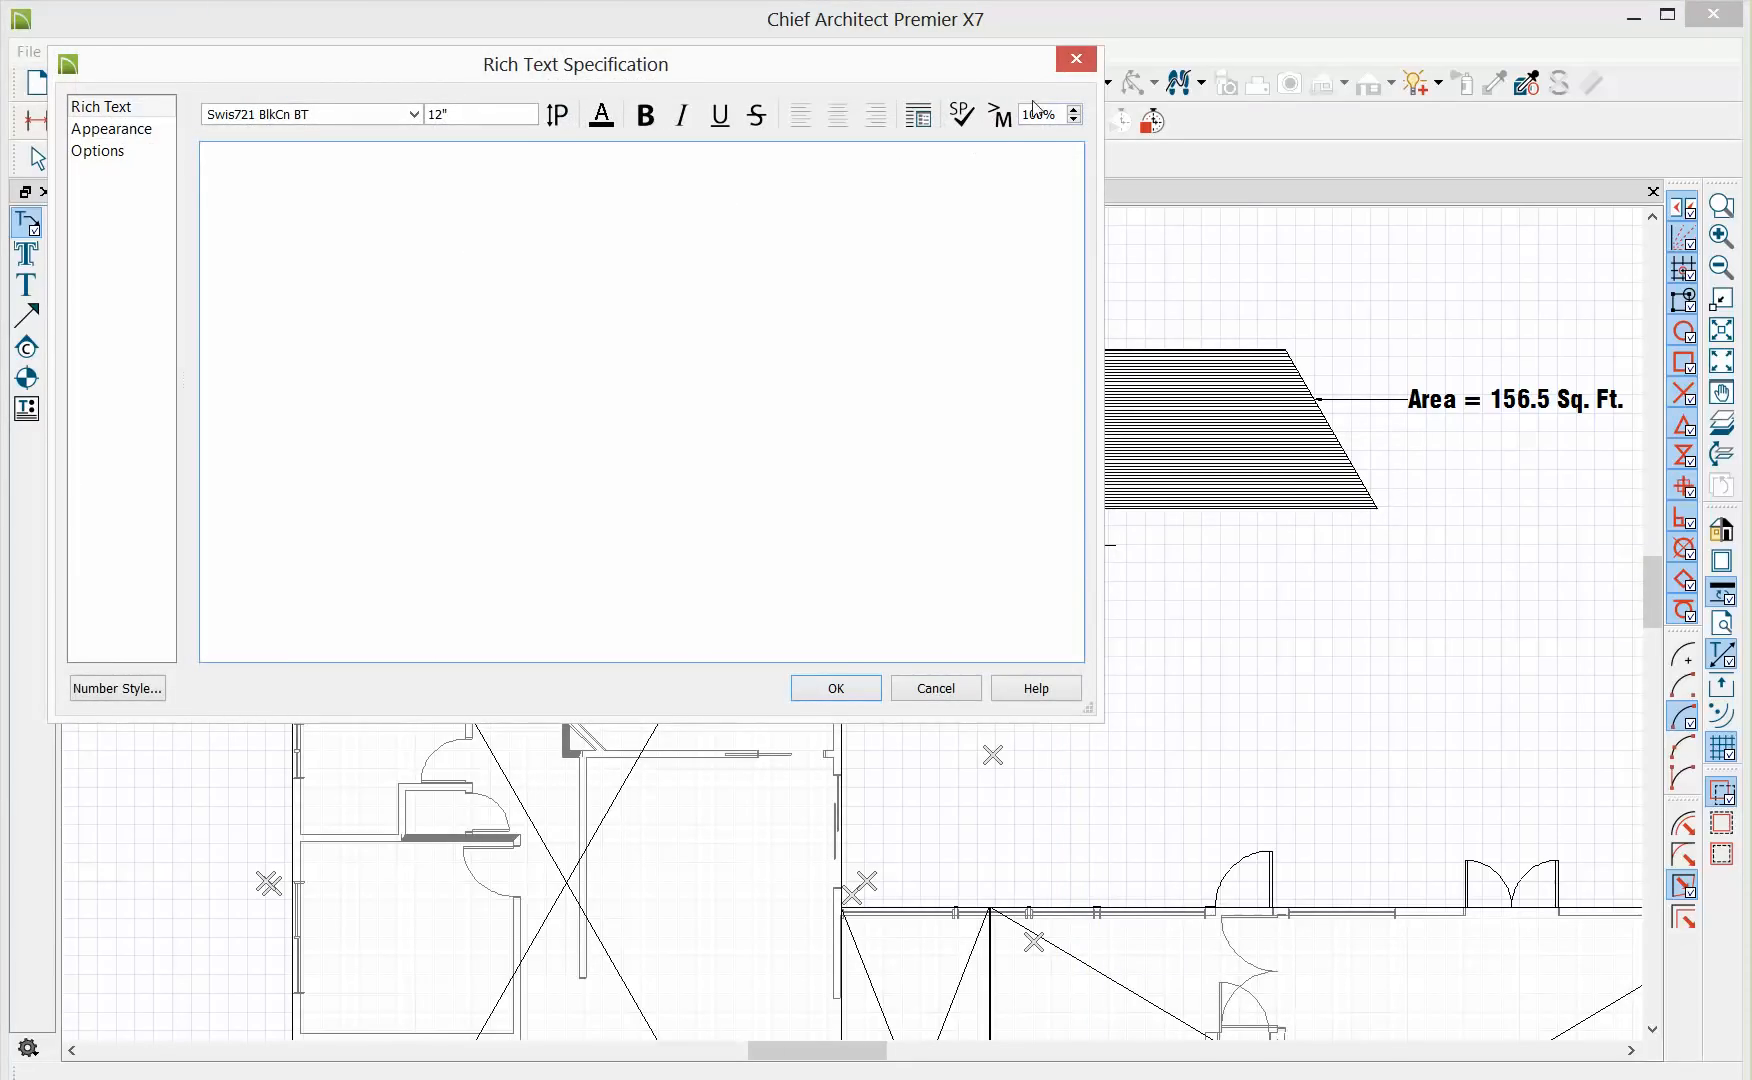
{"action": "left_click", "coordinate": [1001, 116]}
{"action": "mouse_move", "coordinate": [1059, 160]}
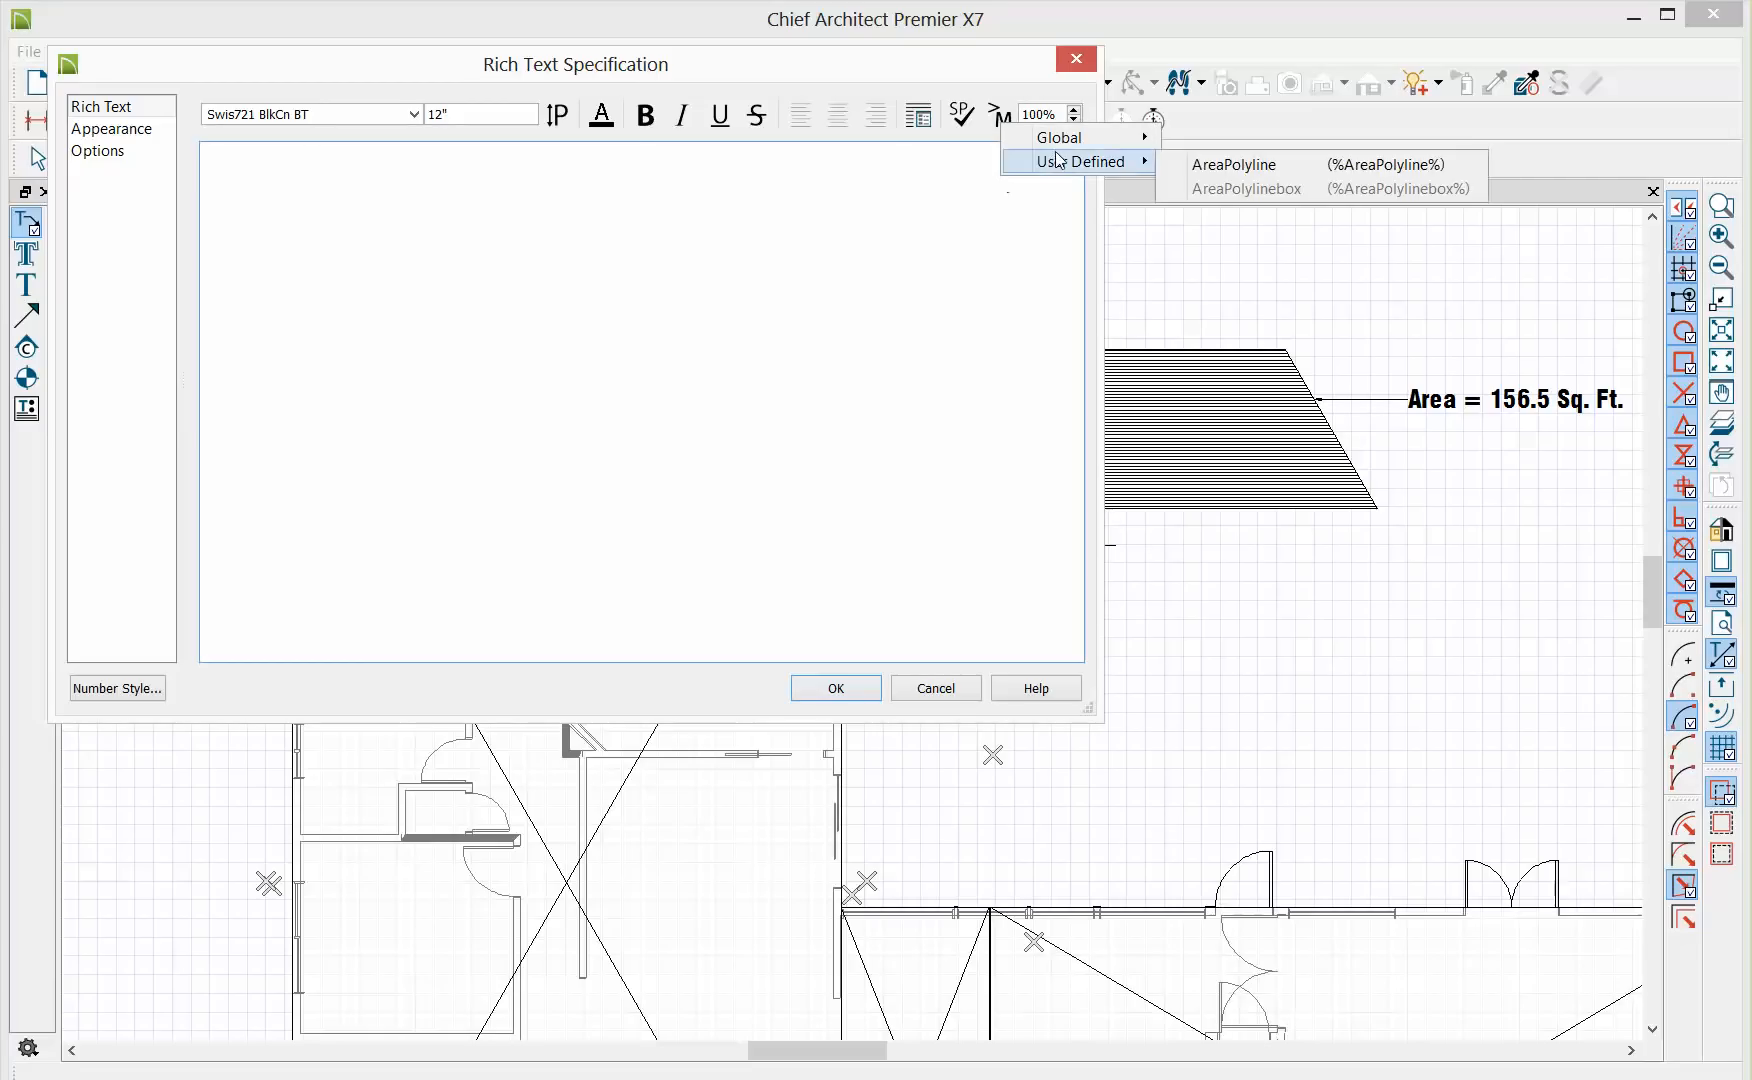
{"action": "left_click", "coordinate": [1240, 165]}
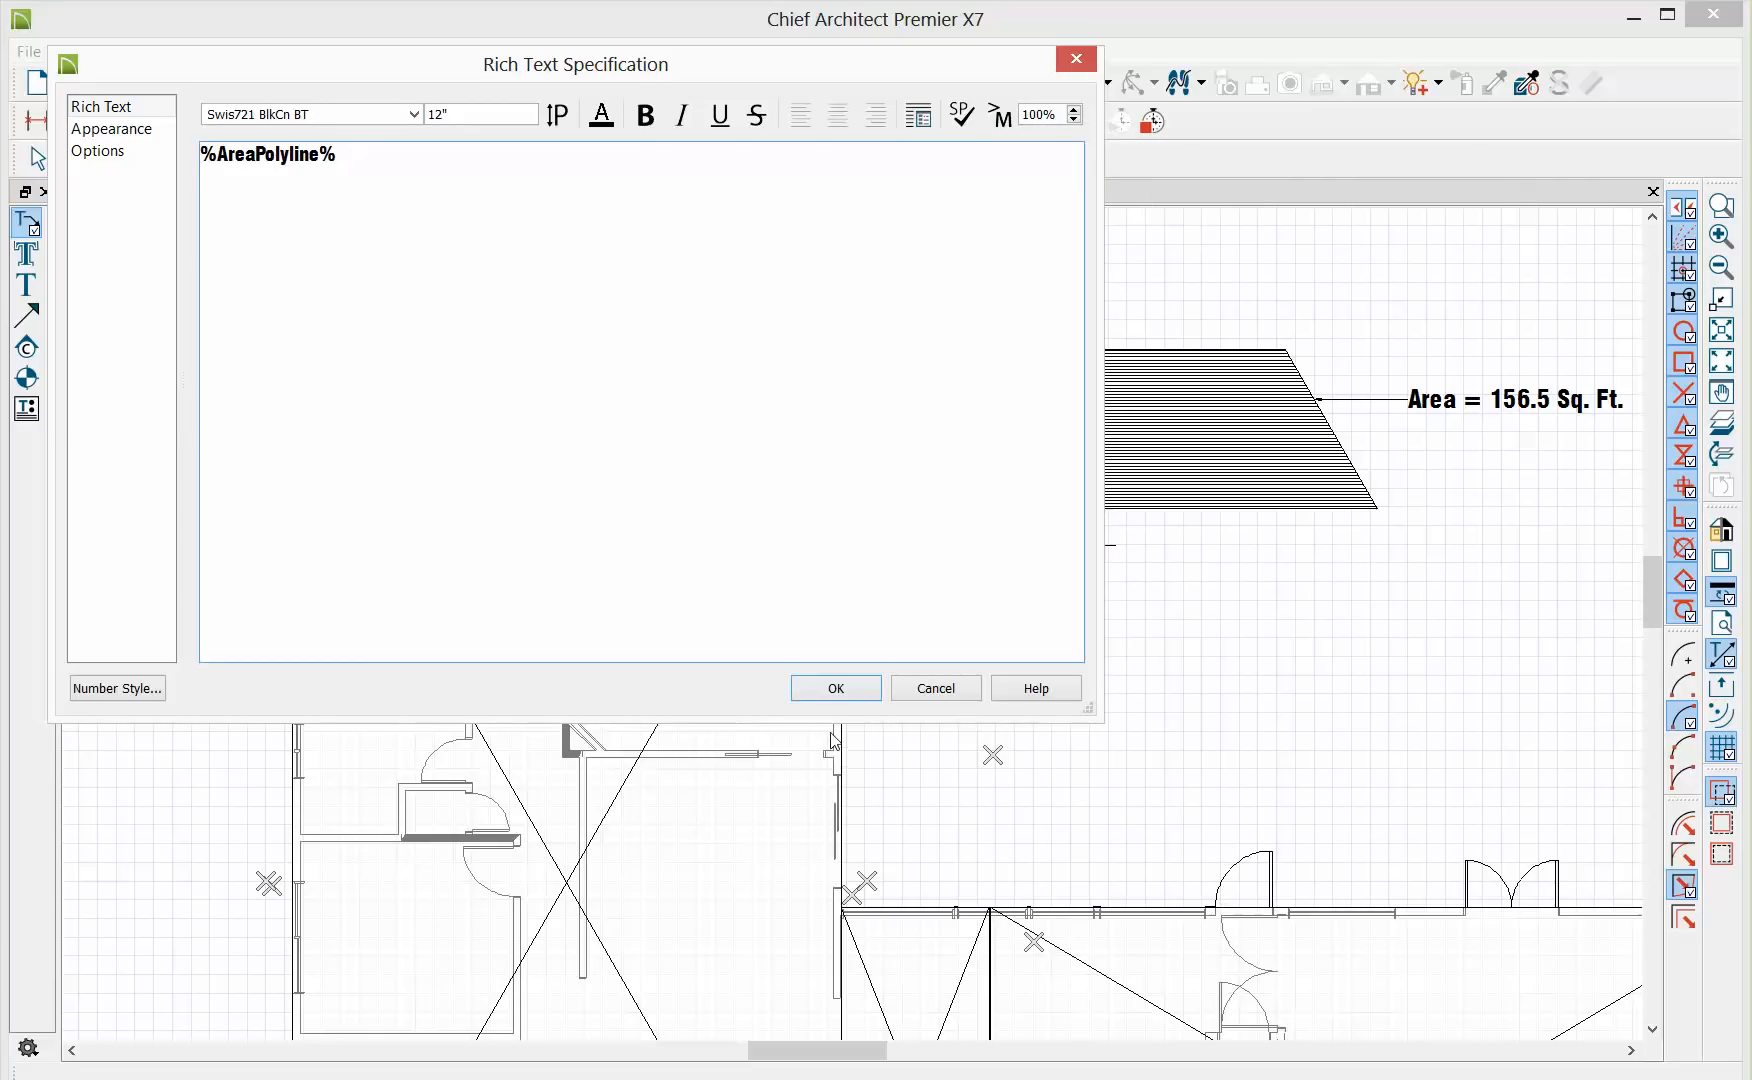
{"action": "left_click", "coordinate": [862, 697]}
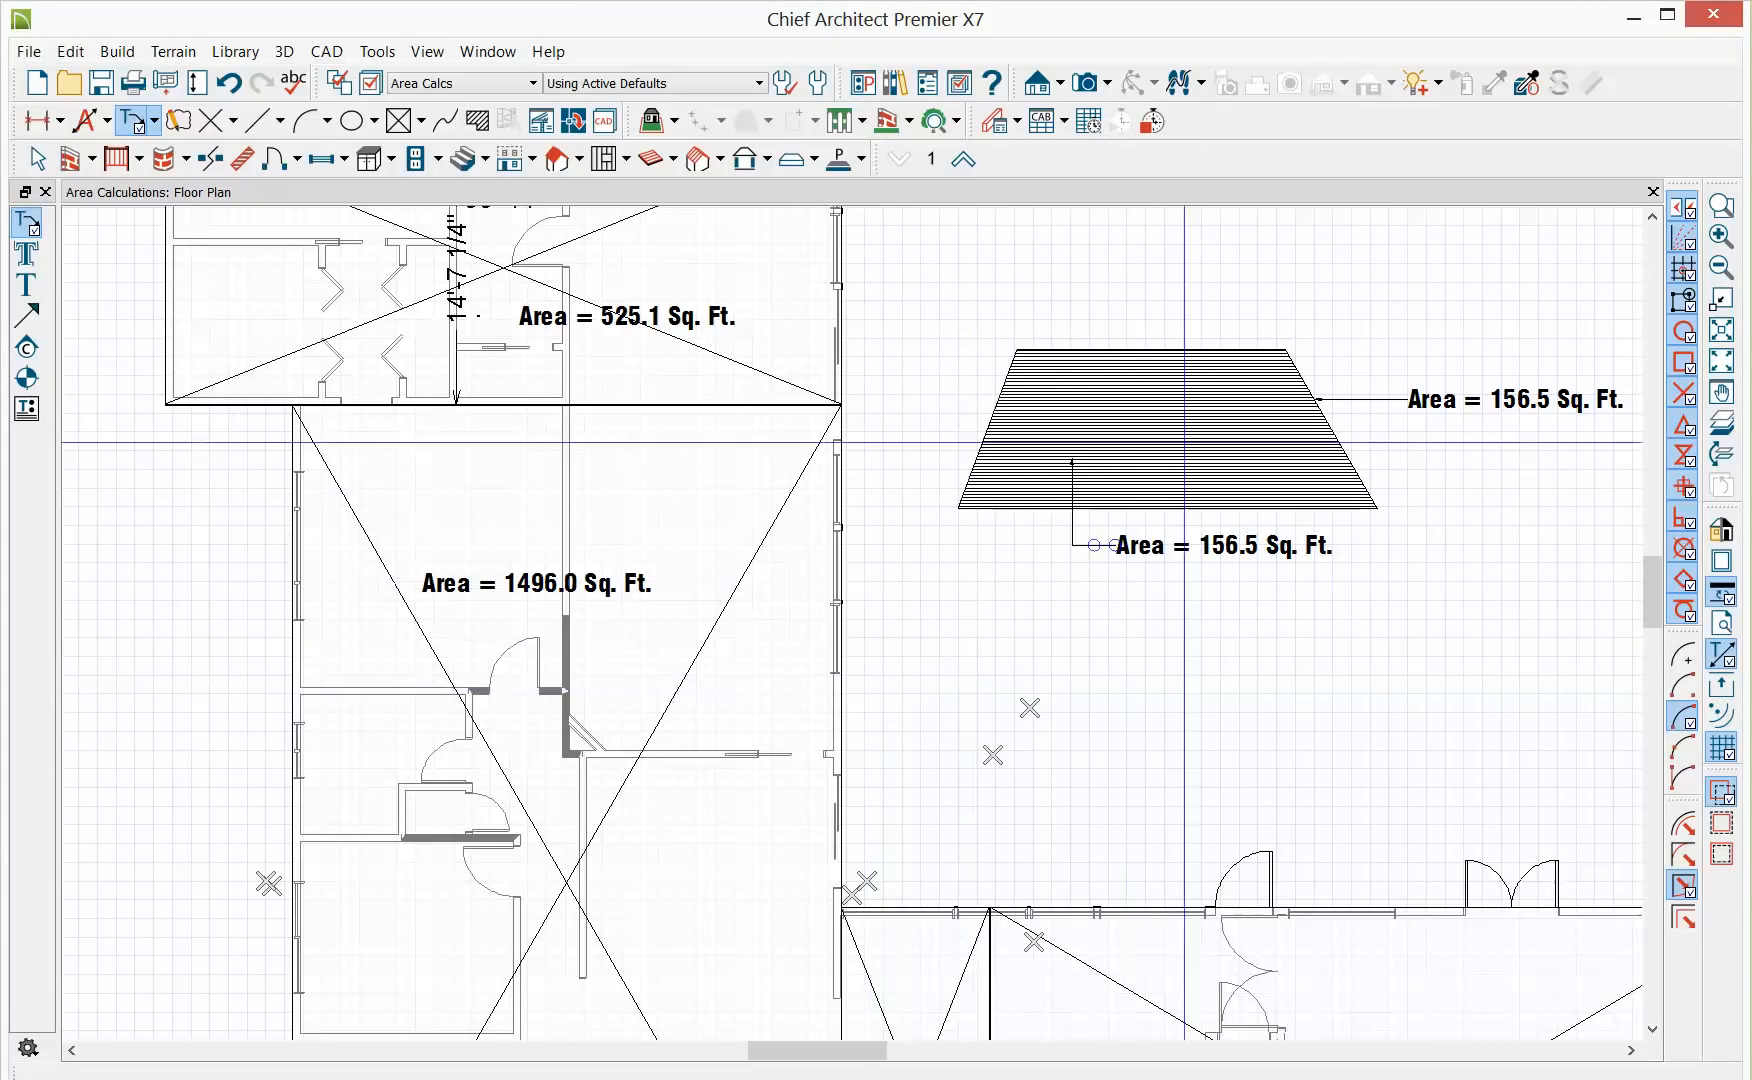
Step: Remove the trapezoid's horizontal hatch by setting its fill pattern type to None
{"action": "left_click", "coordinate": [1192, 441]}
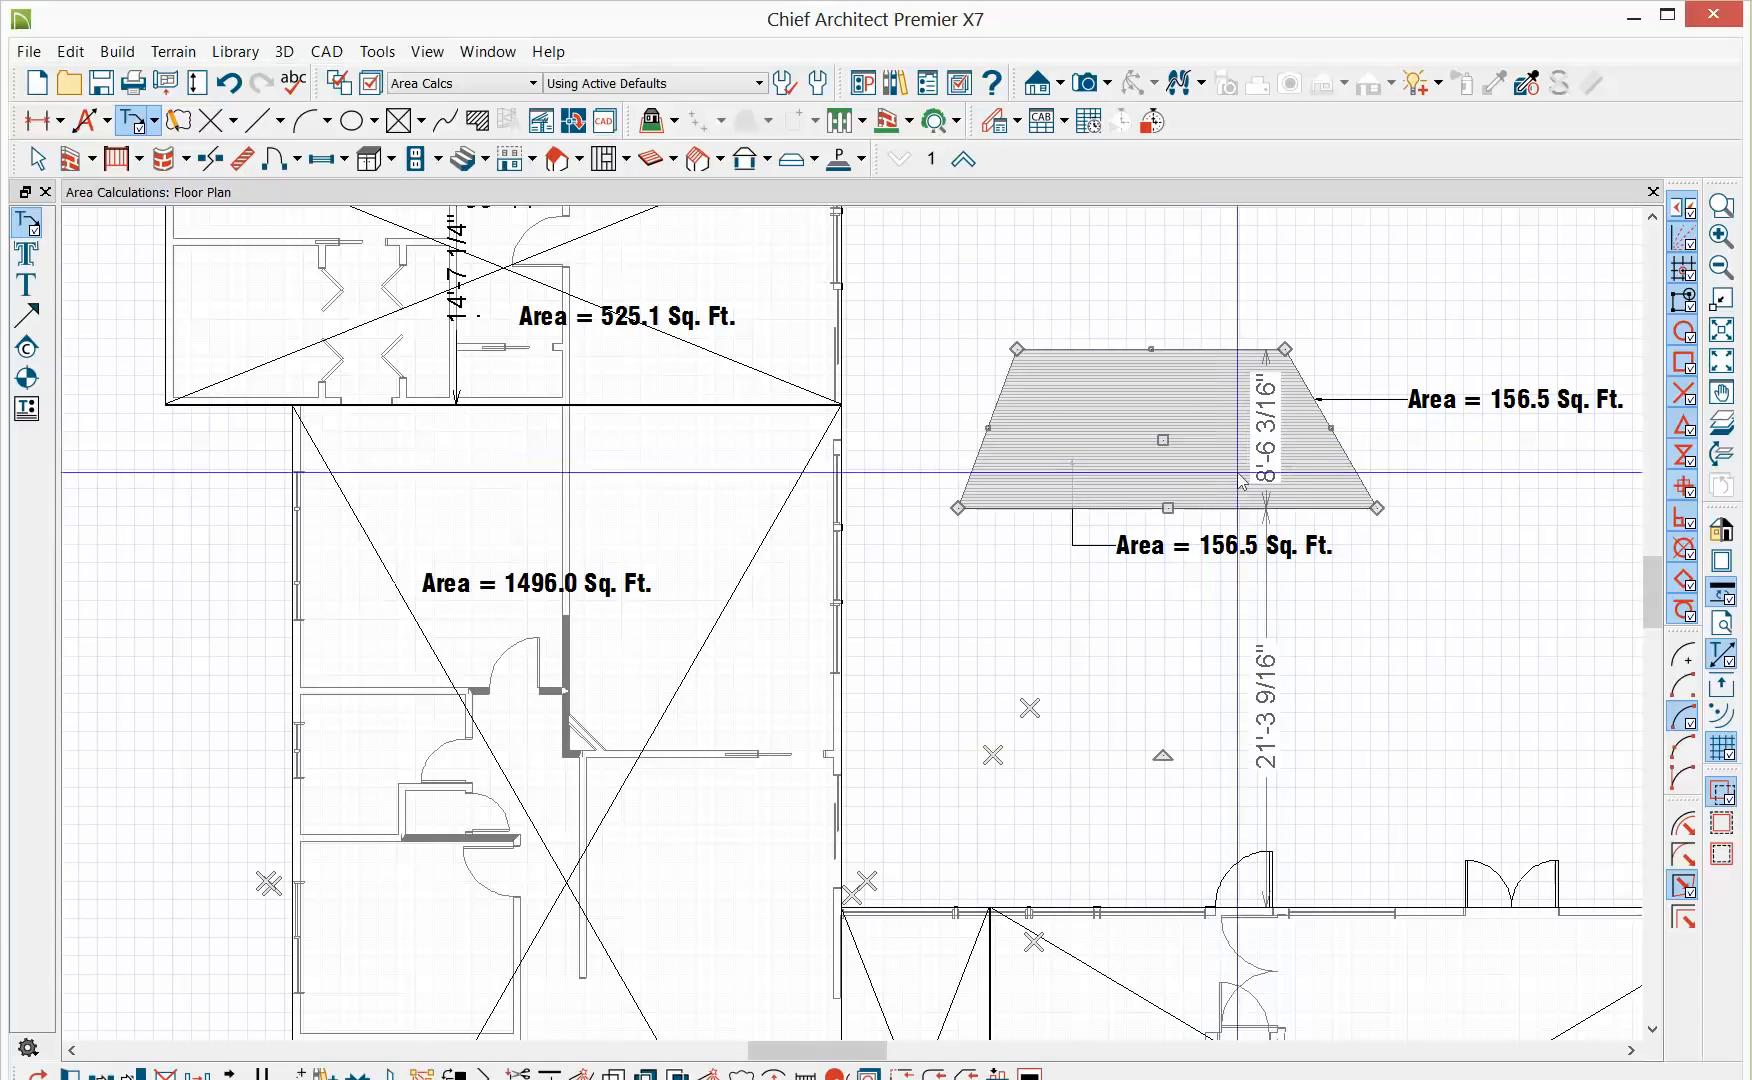
{"action": "double_click", "coordinate": [1280, 490]}
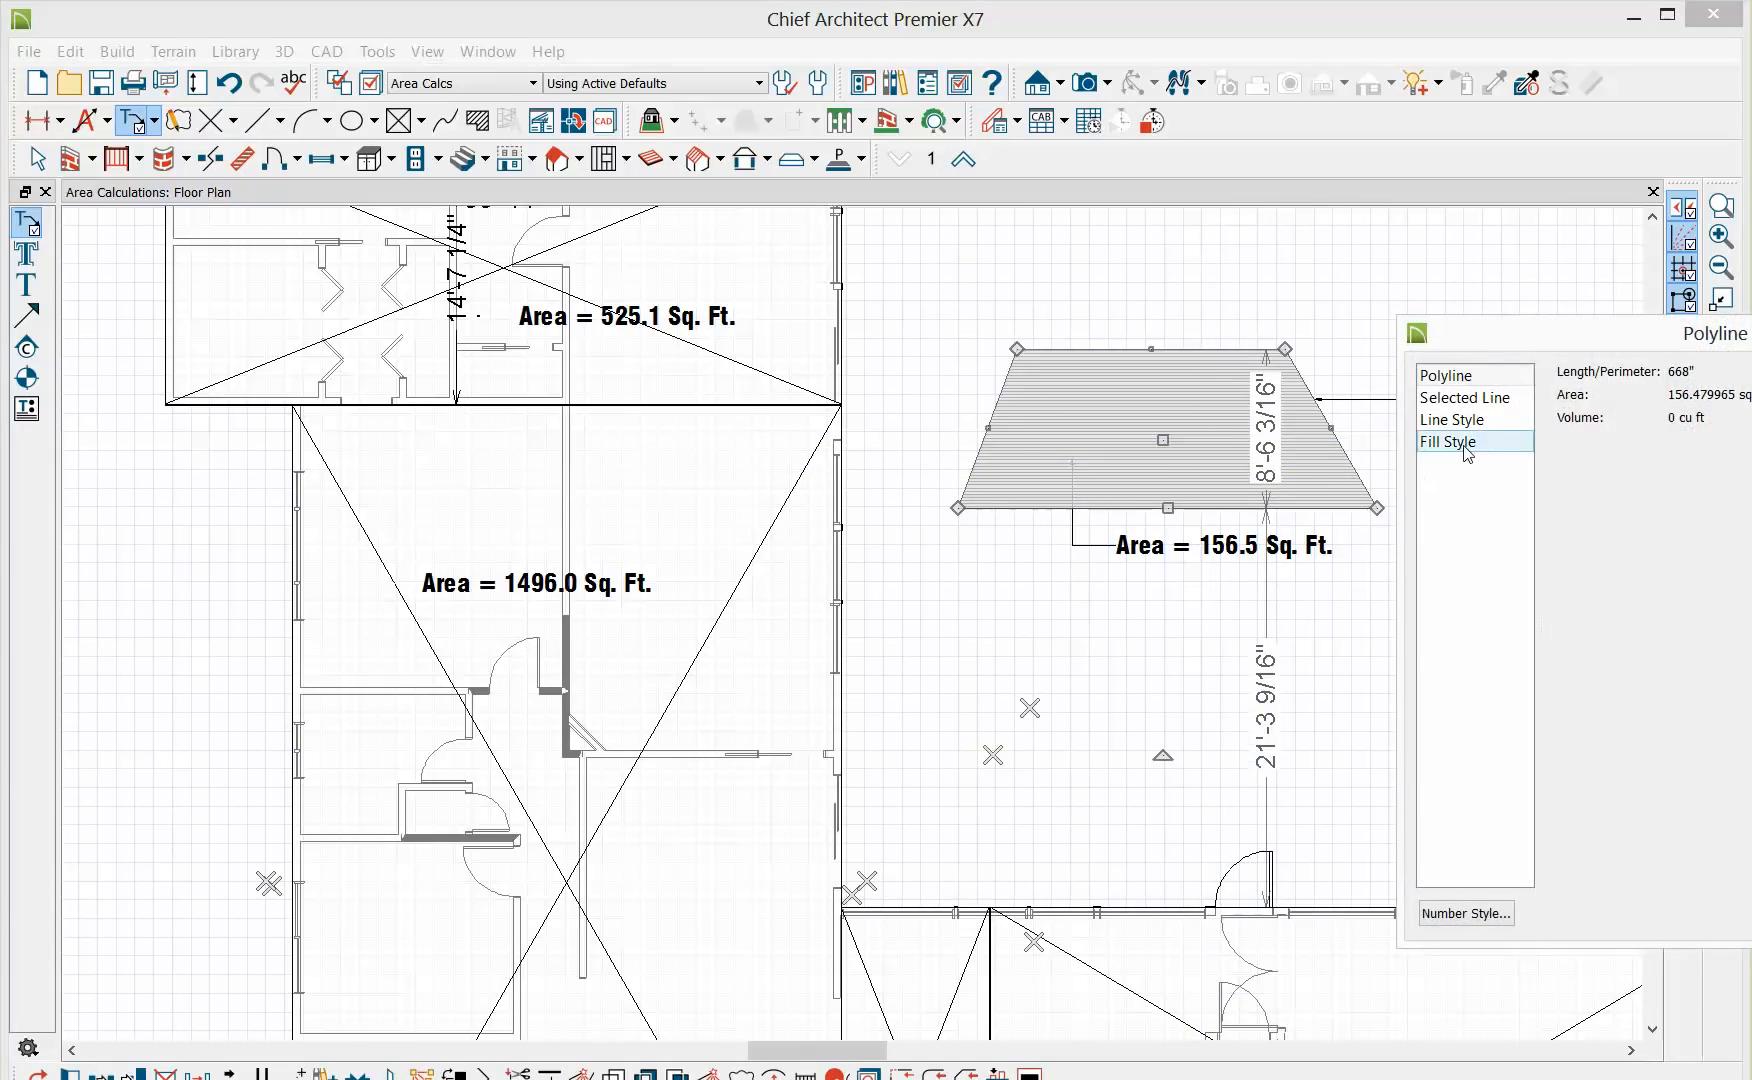
{"action": "left_click", "coordinate": [1700, 408]}
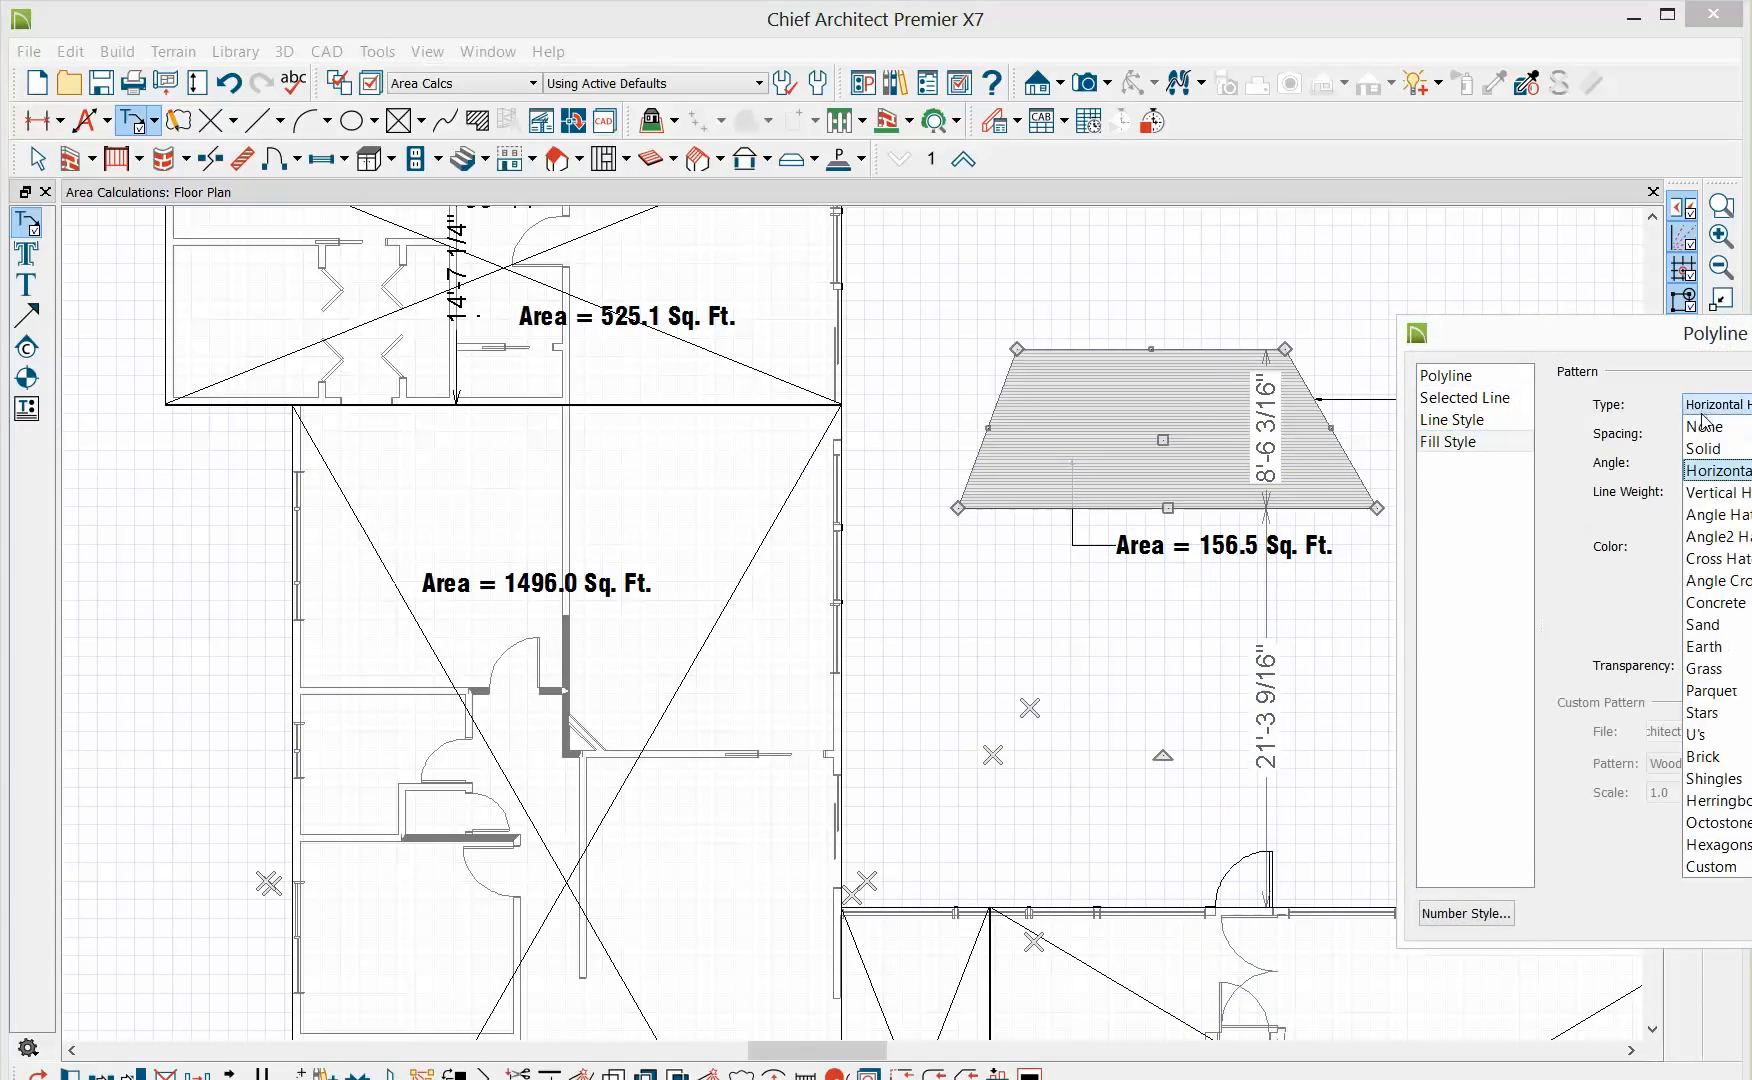
{"action": "left_click", "coordinate": [1703, 428]}
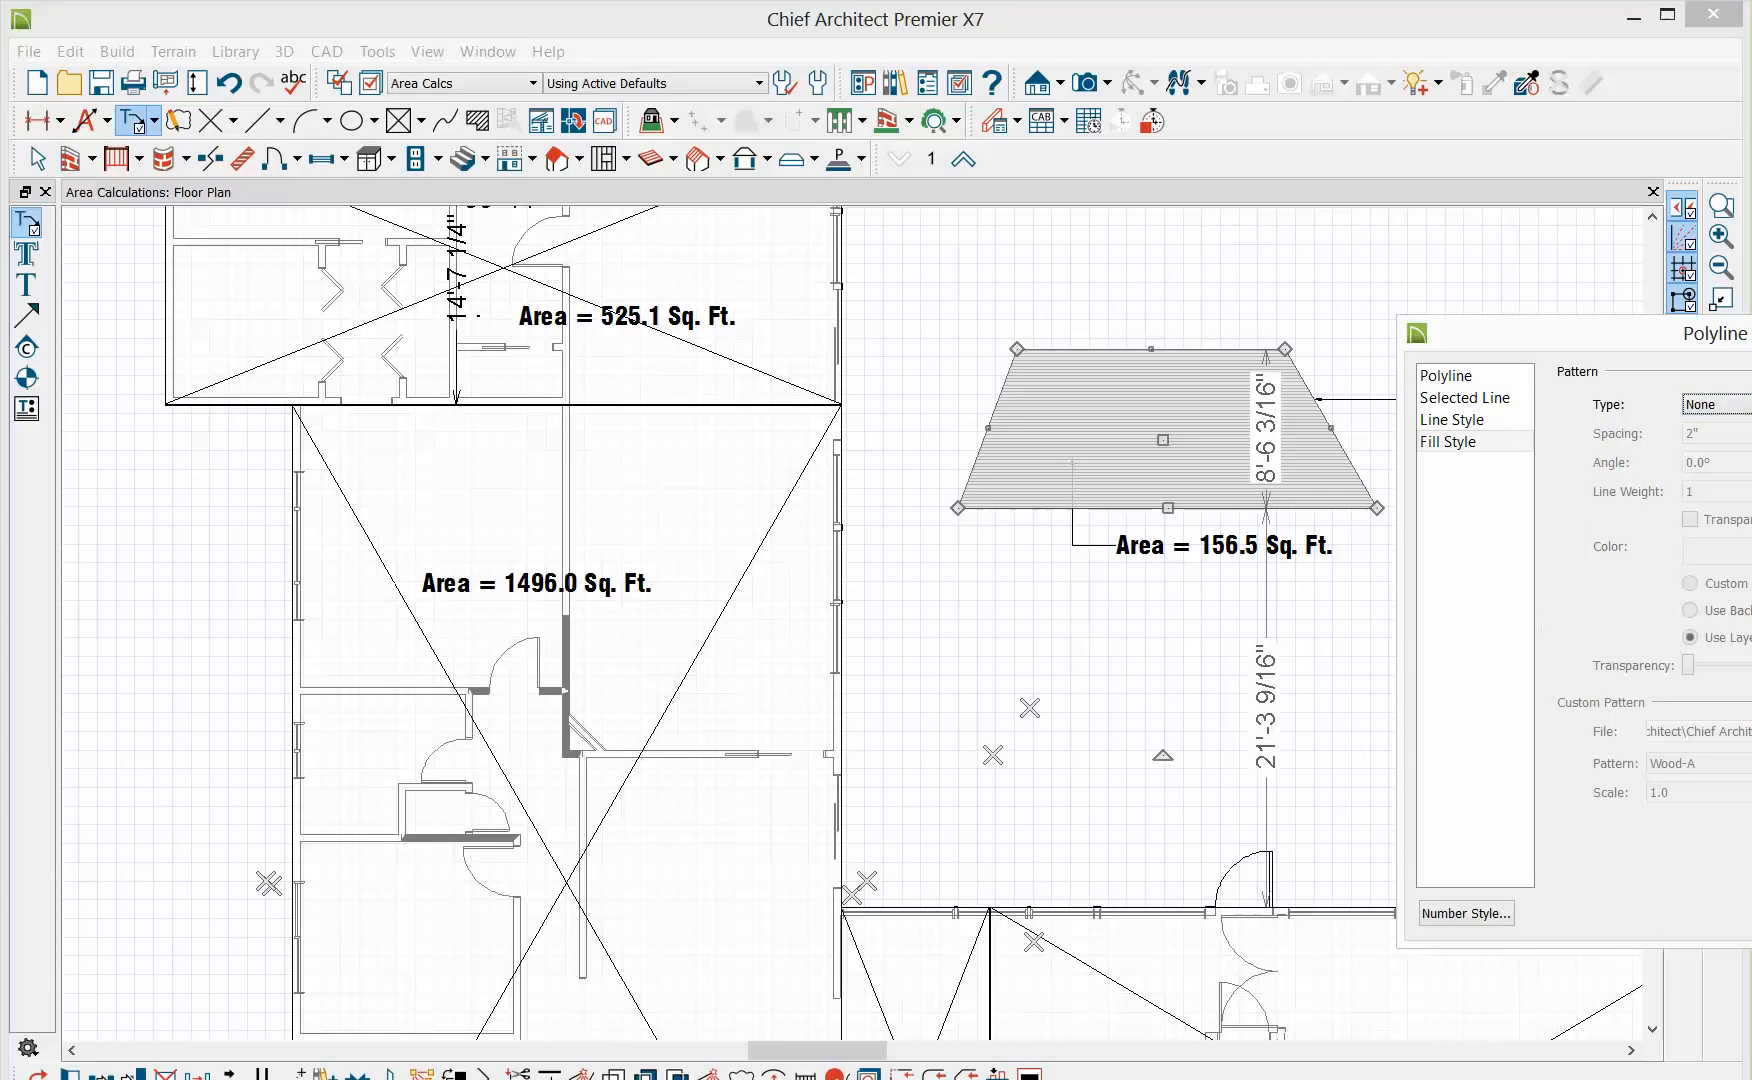
{"action": "key", "text": "Return"}
{"action": "left_click", "coordinate": [1050, 708]}
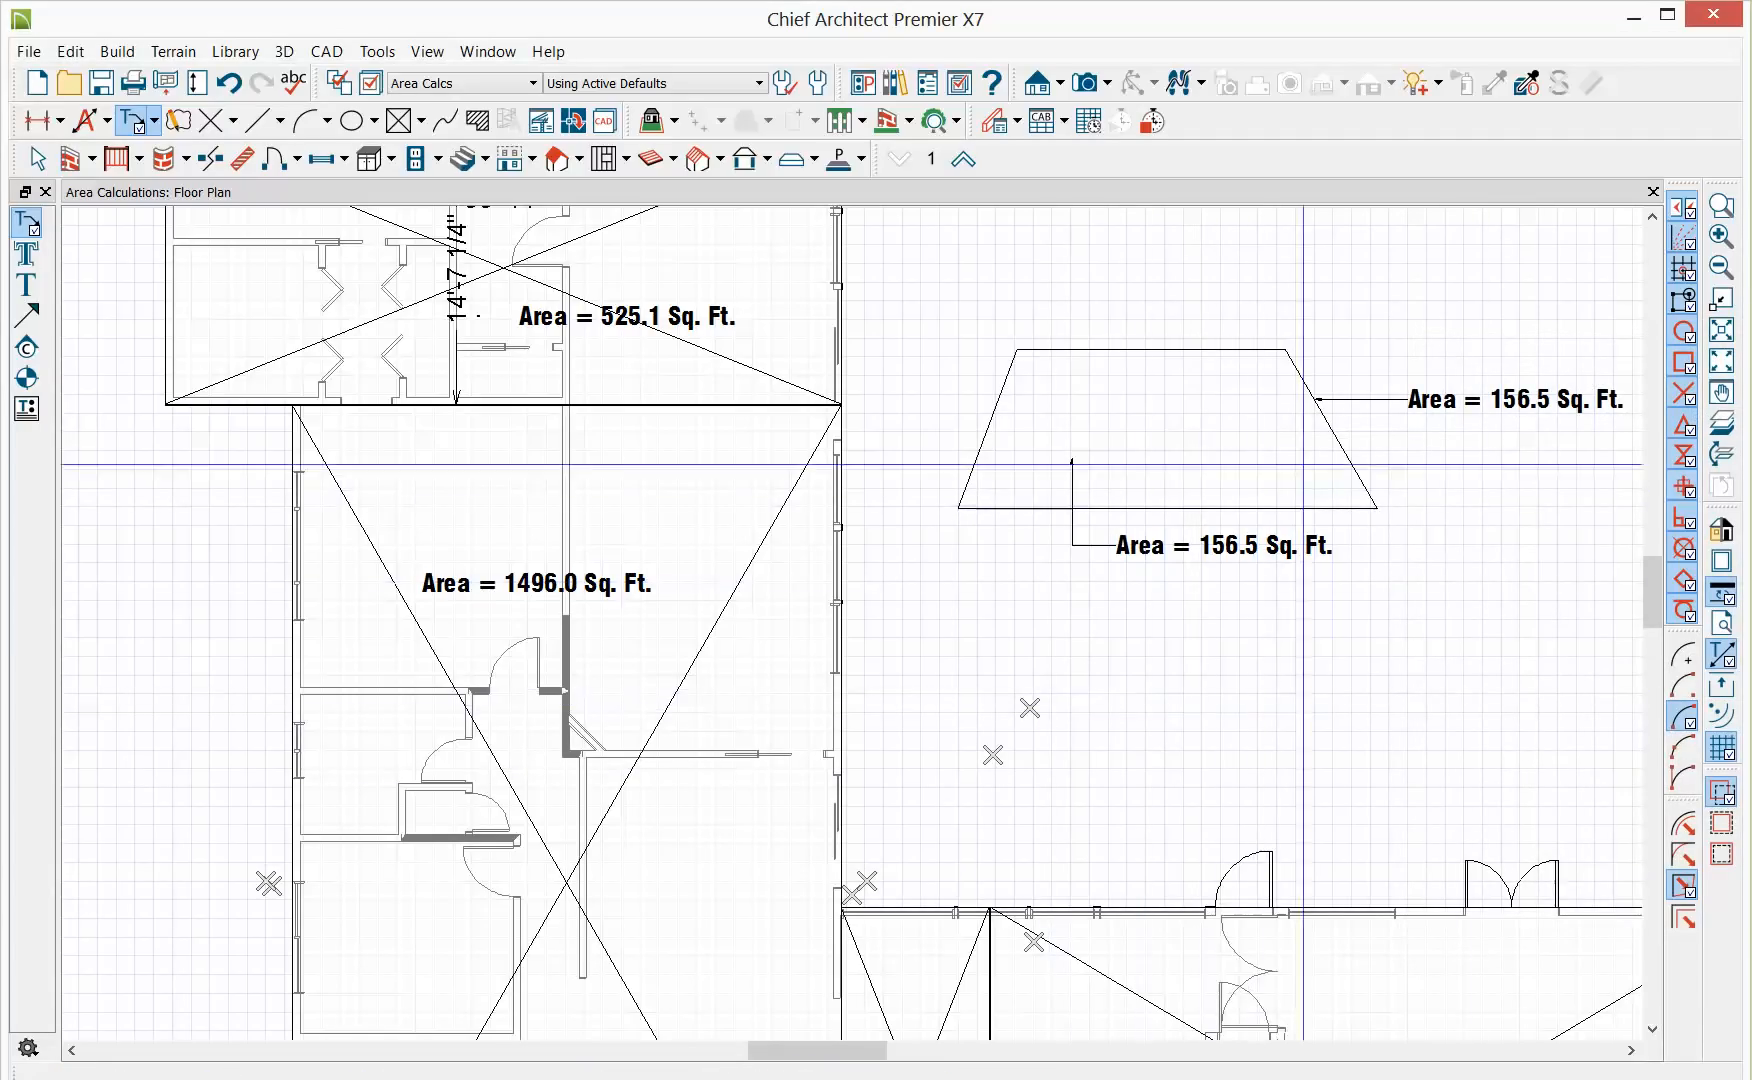
Step: Enlarge the trapezoid to about 202.5 sq. ft. by moving its top edge upward
{"action": "left_click", "coordinate": [1224, 349]}
{"action": "left_click_drag", "start_coordinate": [1226, 349], "coordinate": [1242, 280]}
{"action": "left_click", "coordinate": [1562, 665]}
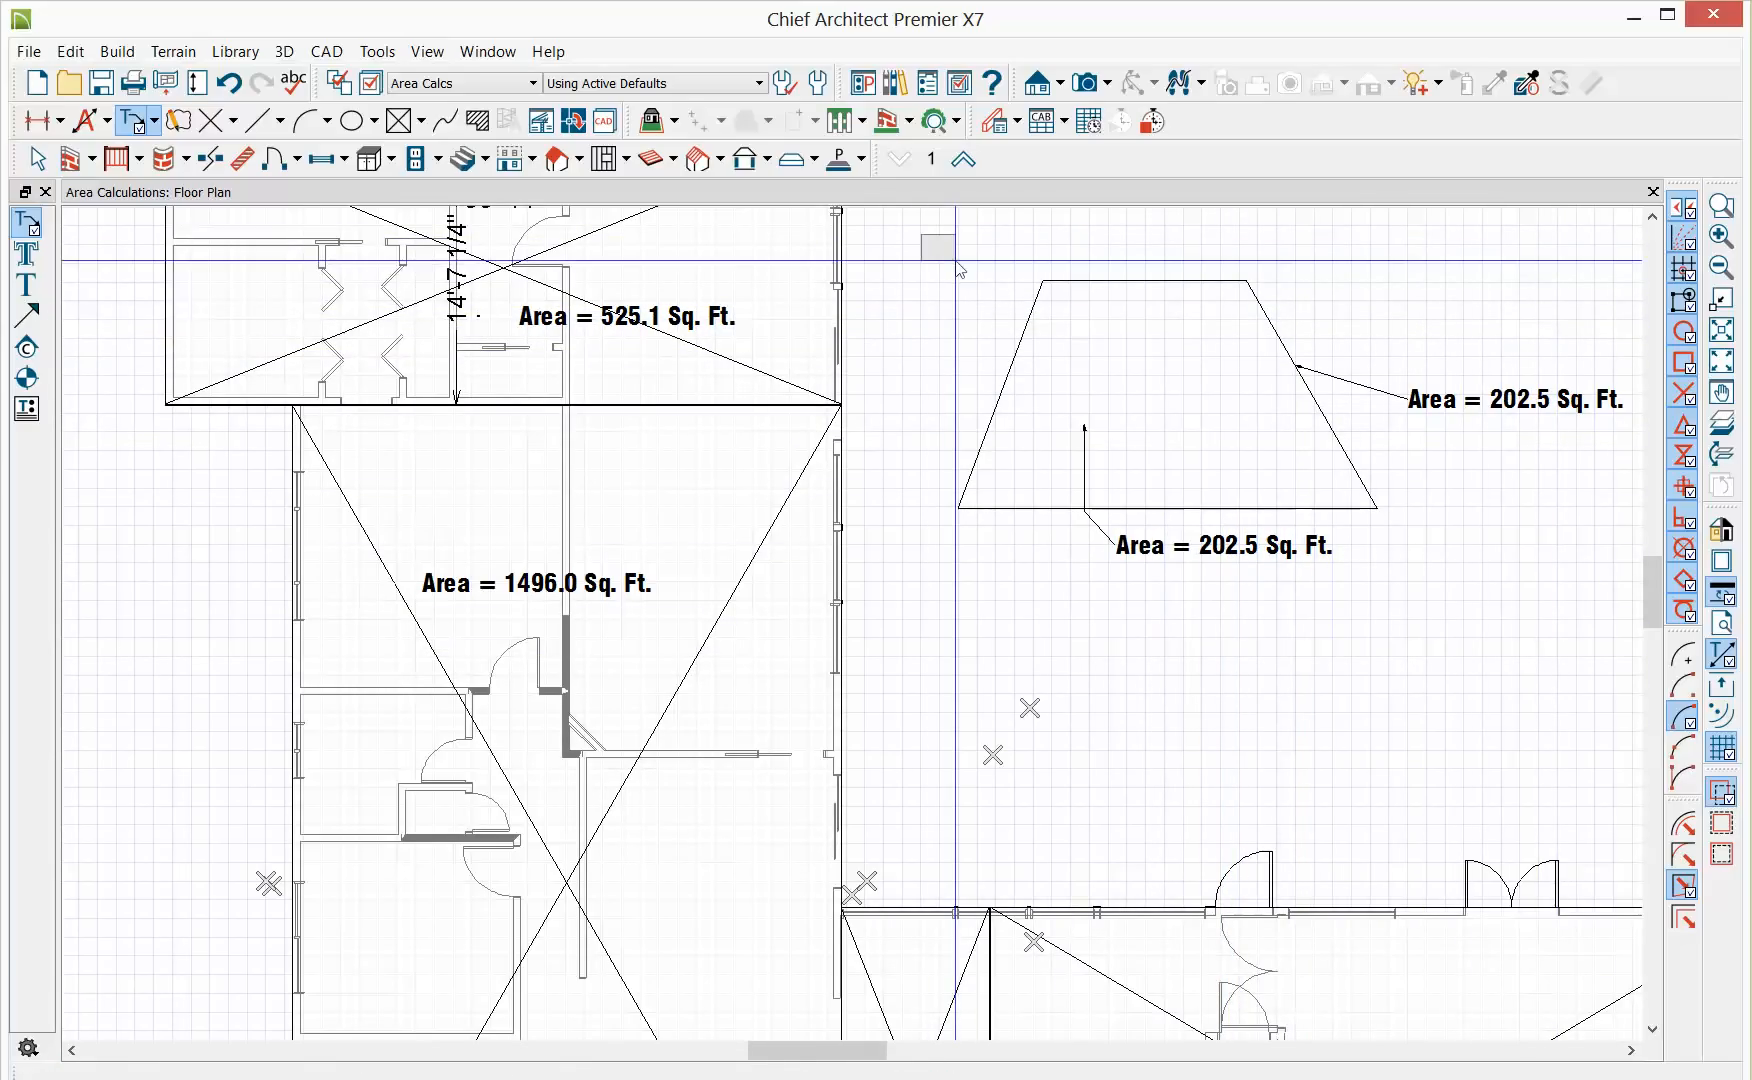
Step: Select both leader lines of the trapezoid's area labels together and set their line color to white
{"action": "left_click", "coordinate": [27, 316]}
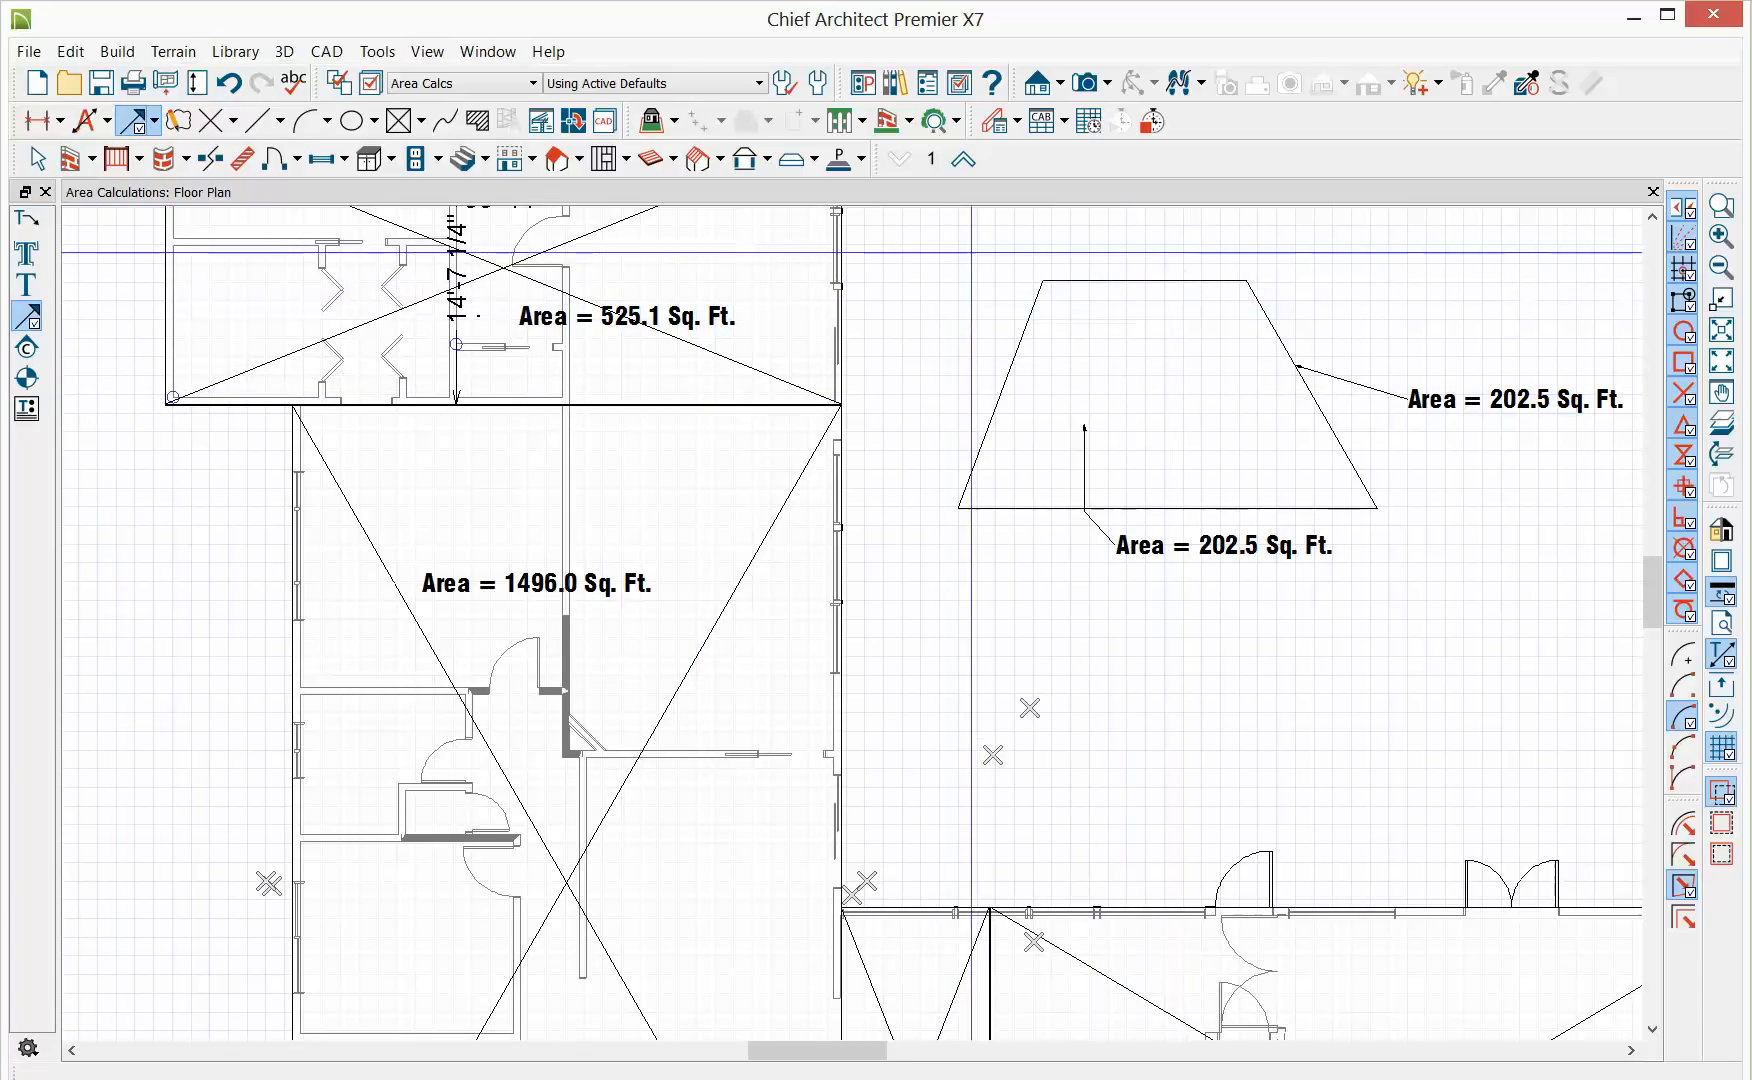
{"action": "left_click_drag", "start_coordinate": [970, 252], "coordinate": [1528, 628]}
{"action": "key", "text": "ctrl+e"}
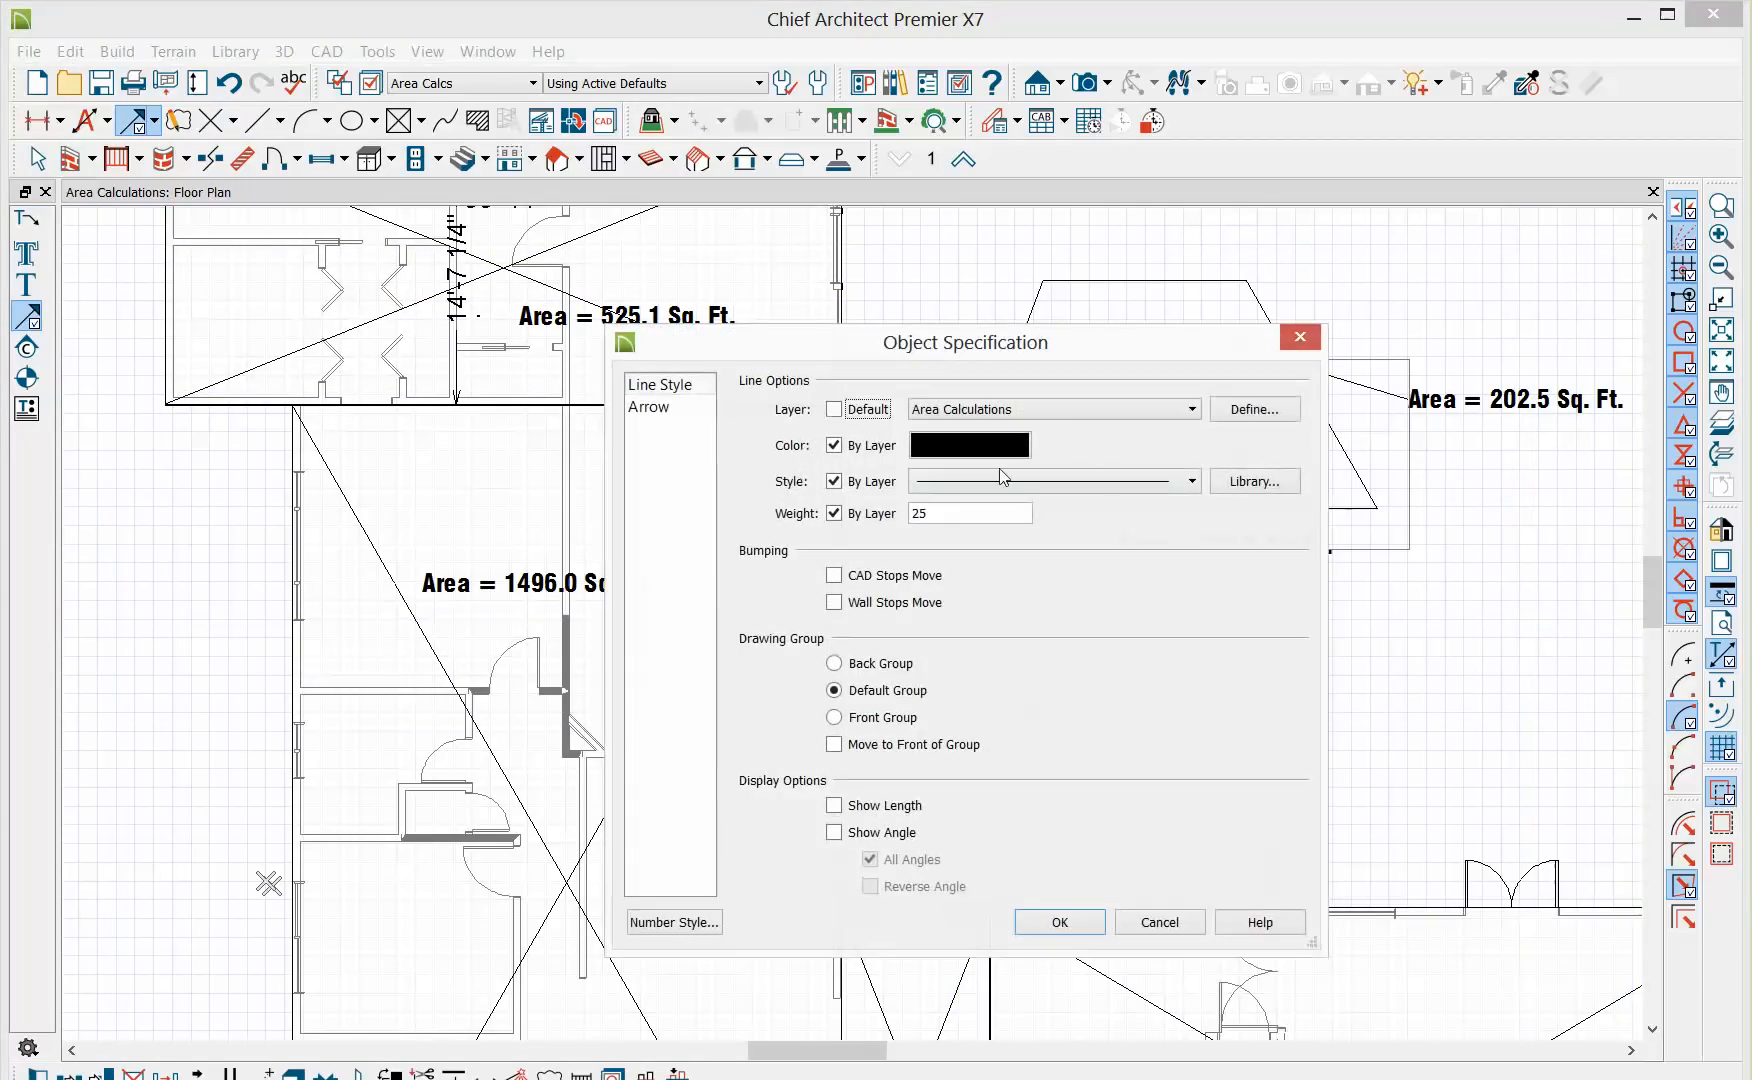
{"action": "left_click", "coordinate": [1001, 444]}
{"action": "left_click", "coordinate": [930, 641]}
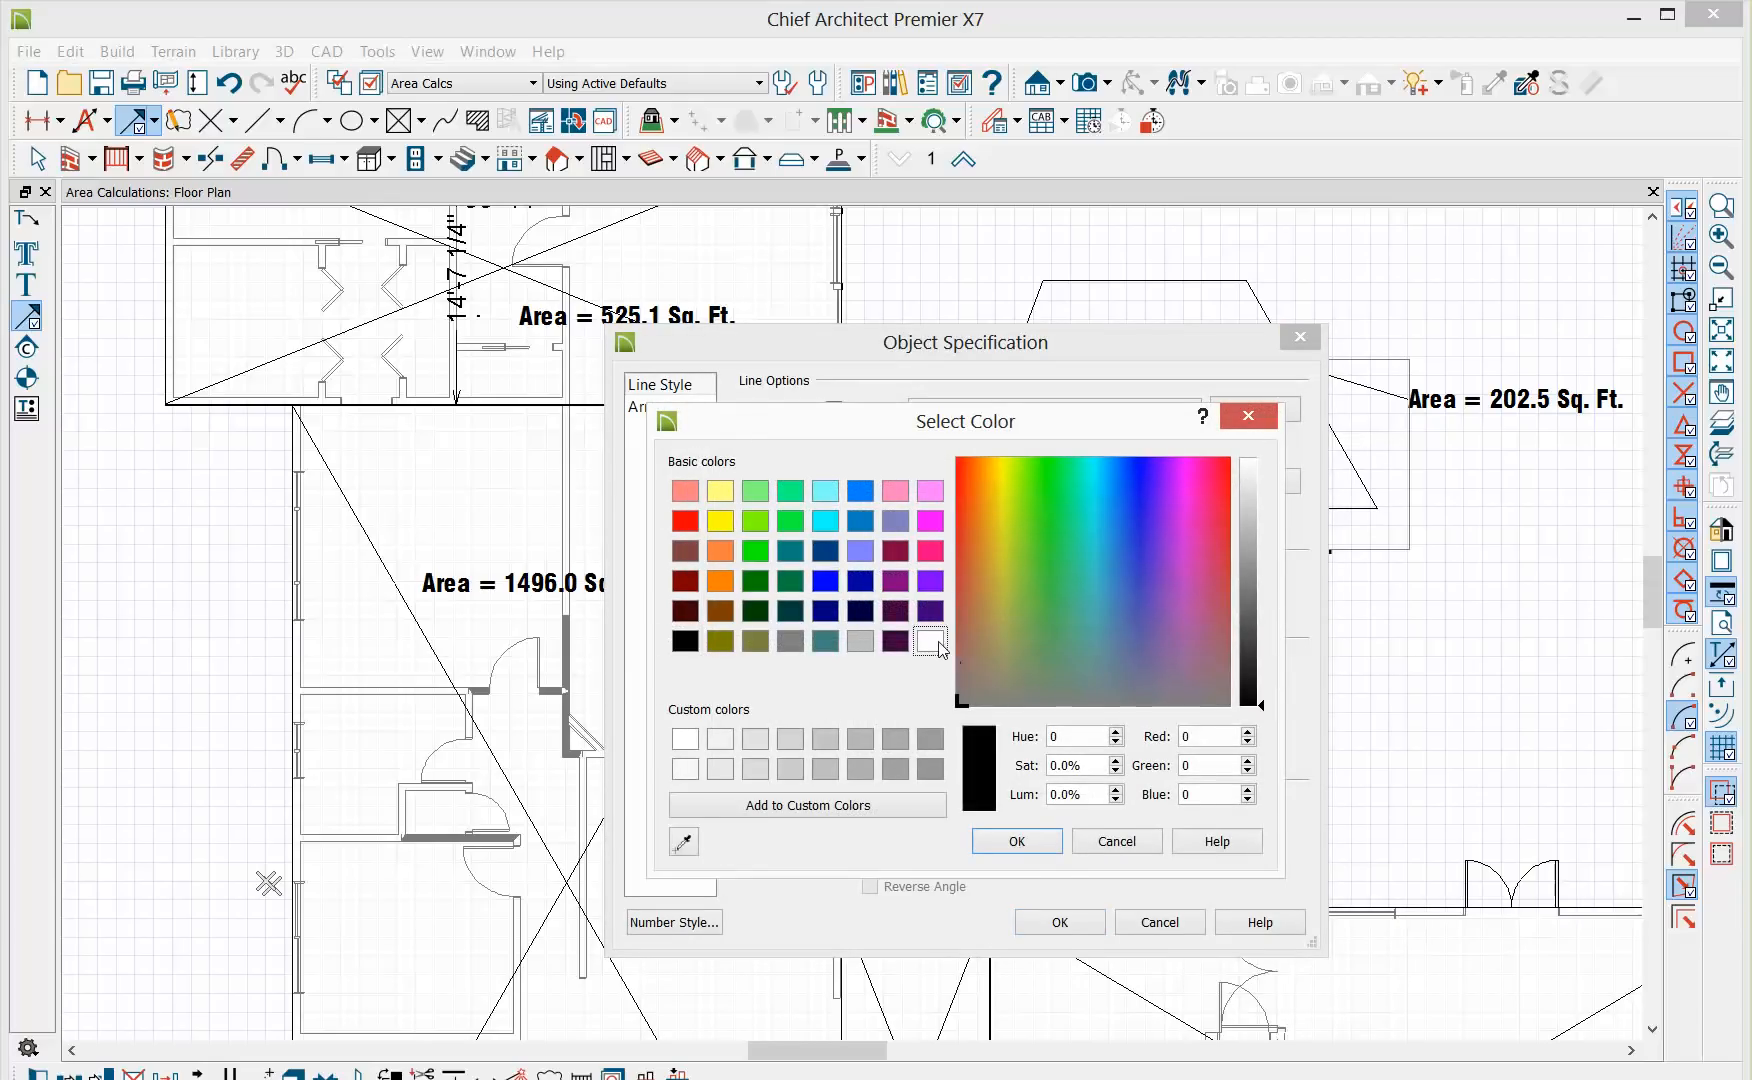
{"action": "left_click", "coordinate": [1017, 840]}
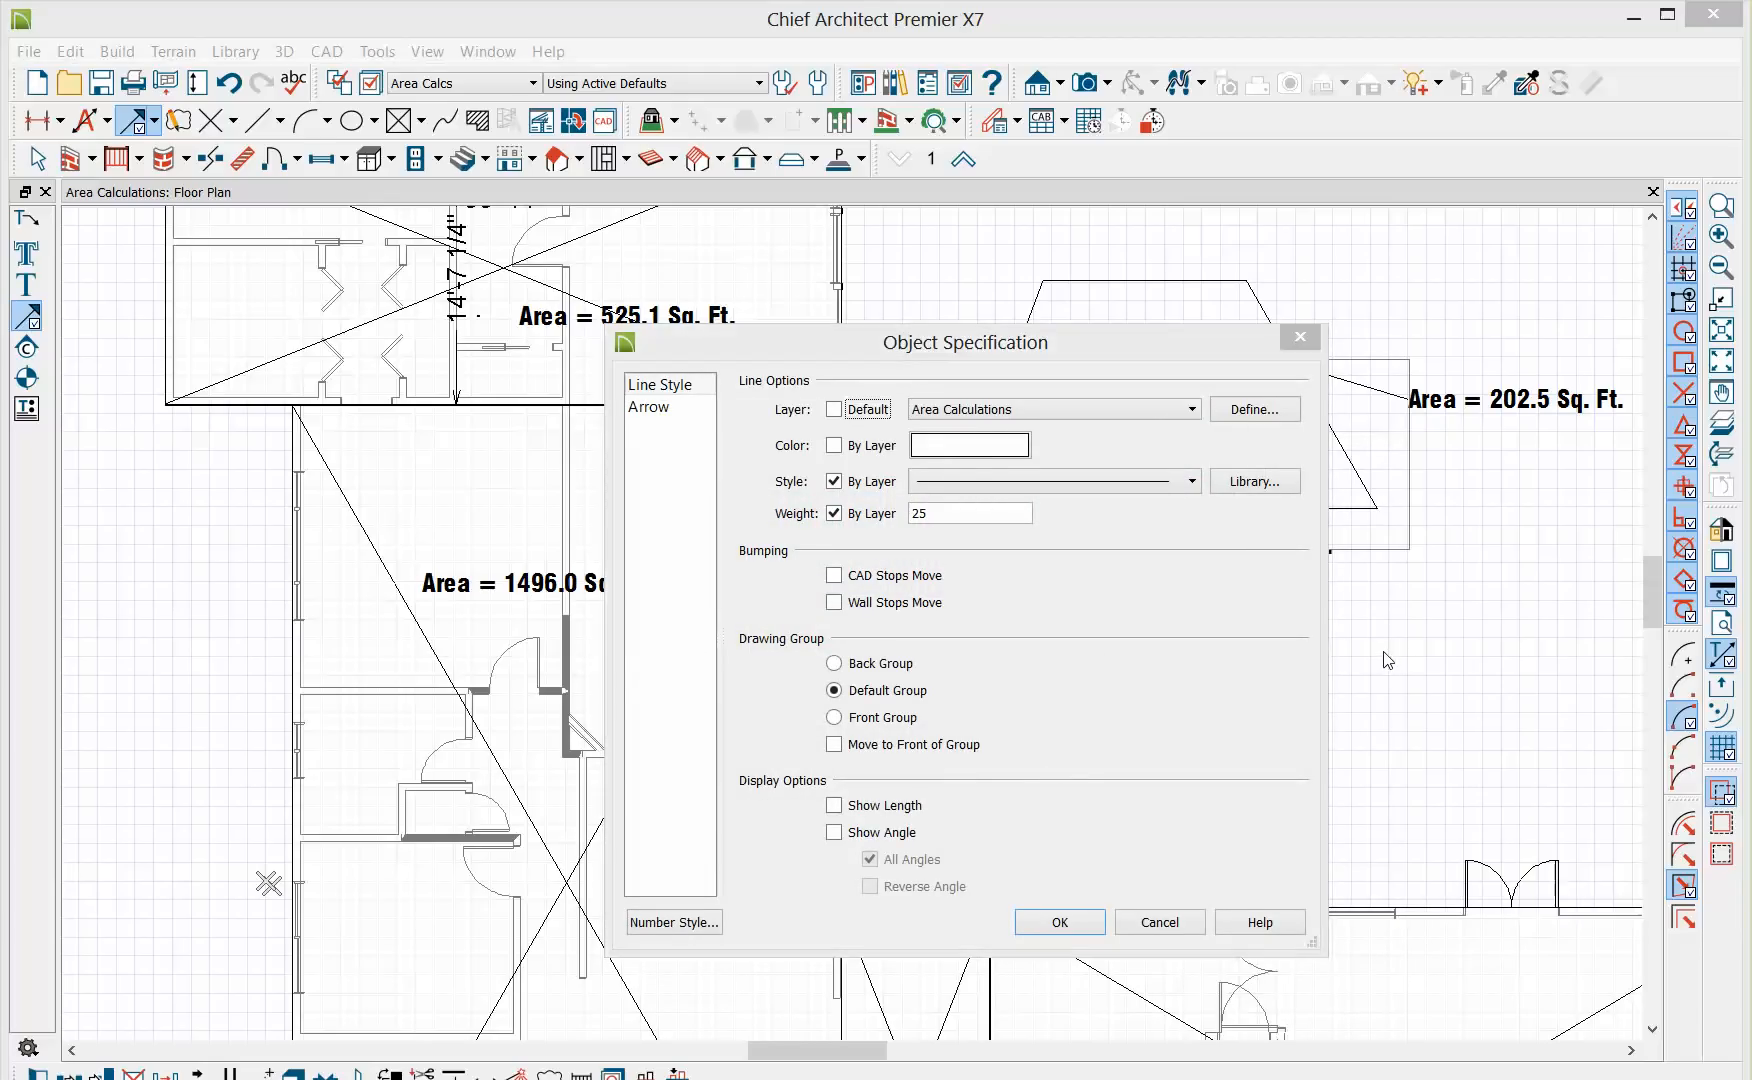
{"action": "left_click", "coordinate": [1060, 922]}
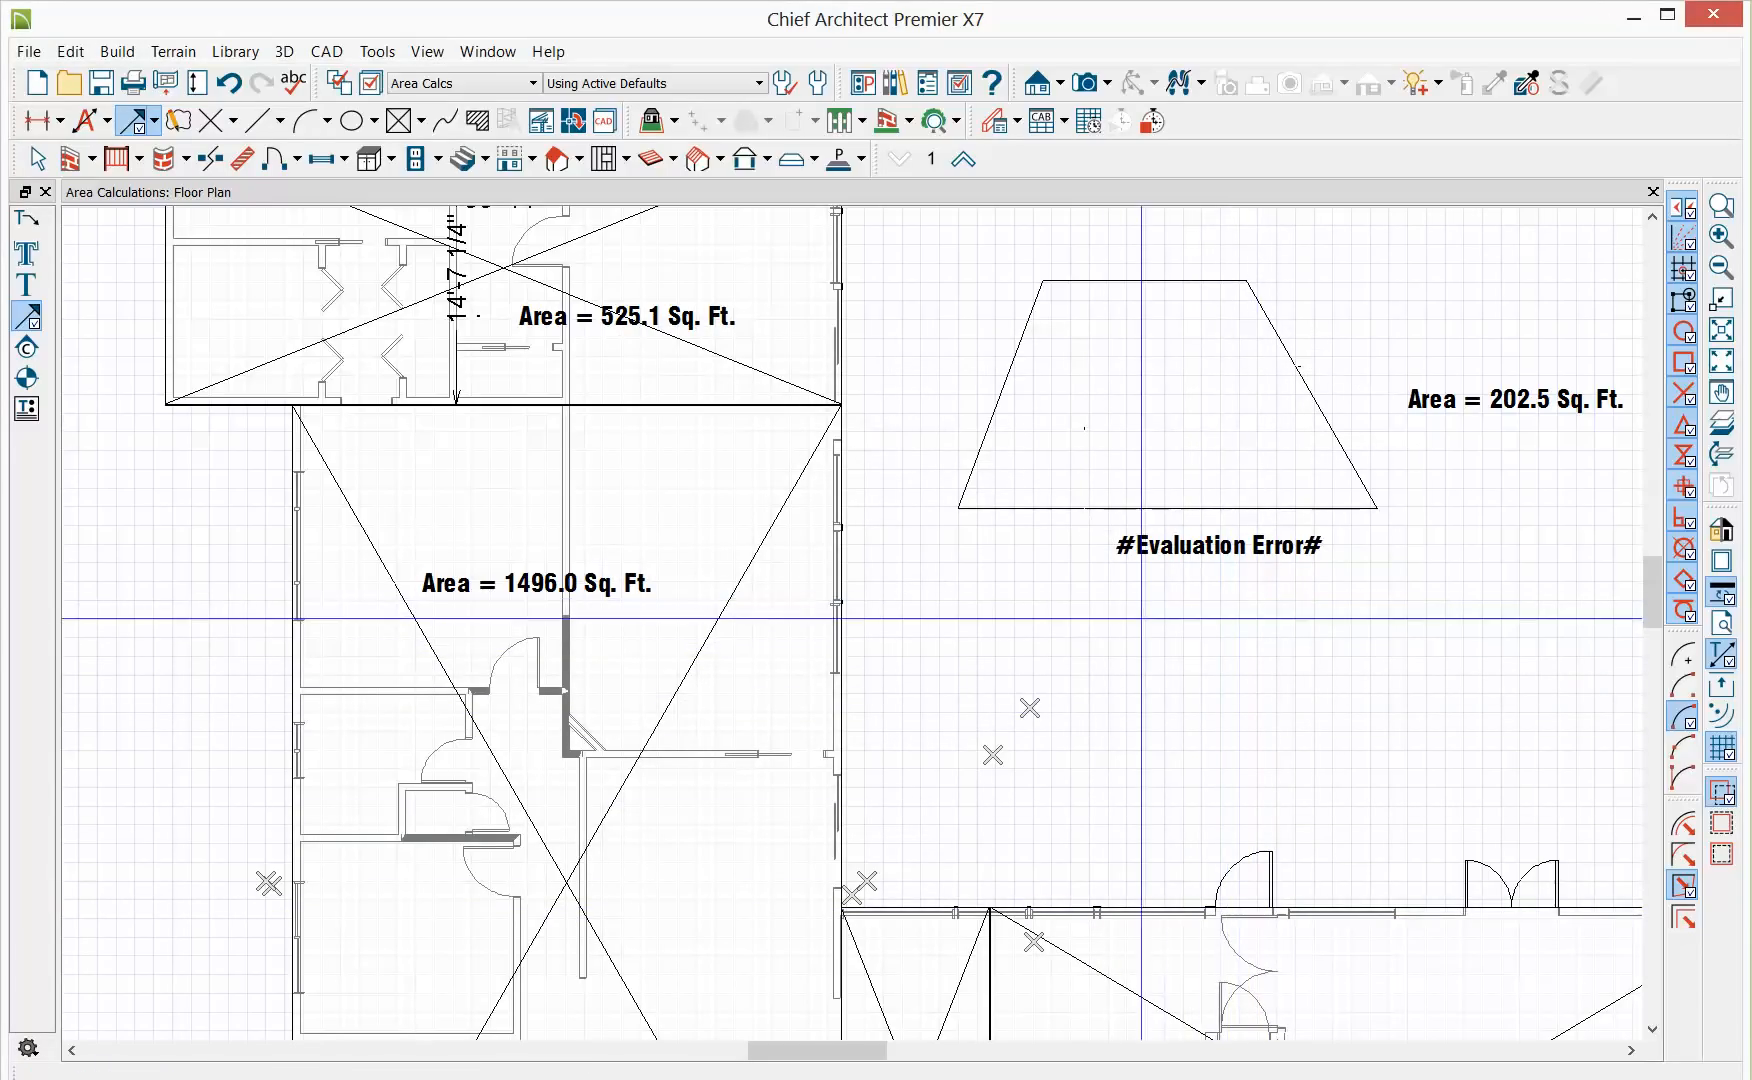
Step: Move the lower label's leader arrow end from inside the trapezoid onto its bottom edge
{"action": "left_click", "coordinate": [1249, 550]}
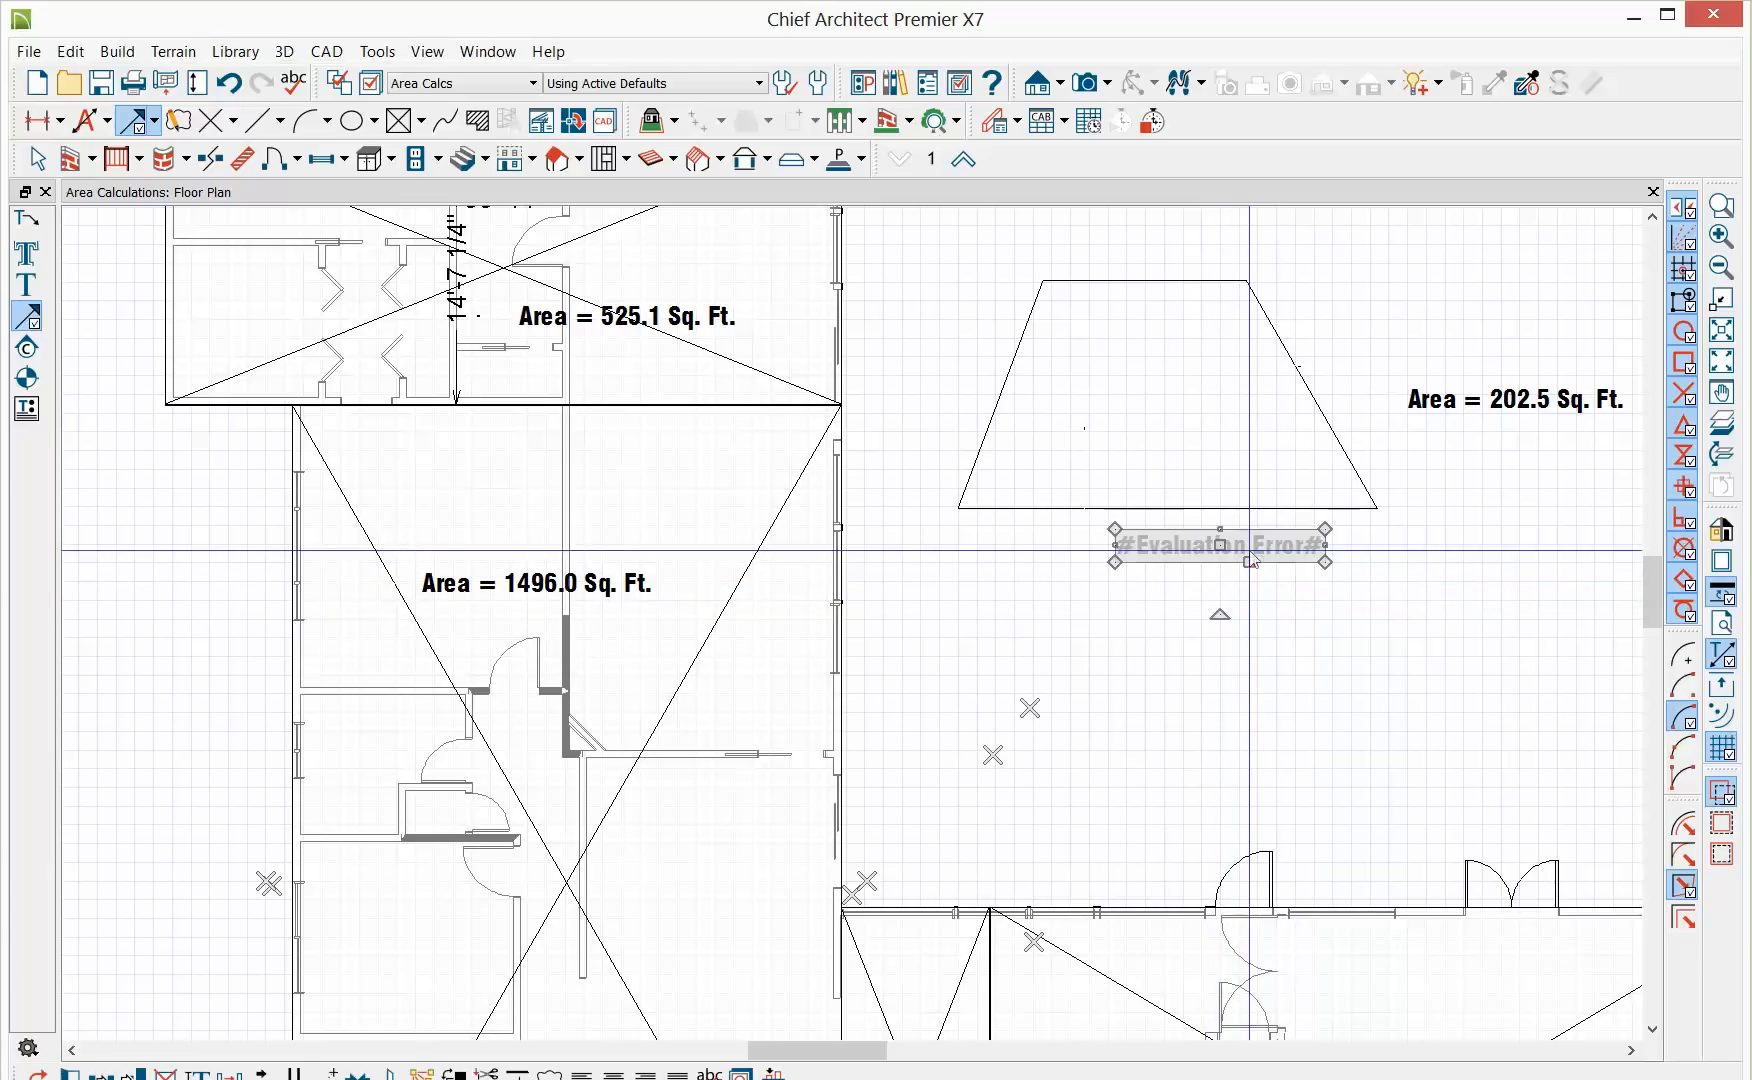
{"action": "left_click_drag", "start_coordinate": [1251, 560], "coordinate": [1084, 509]}
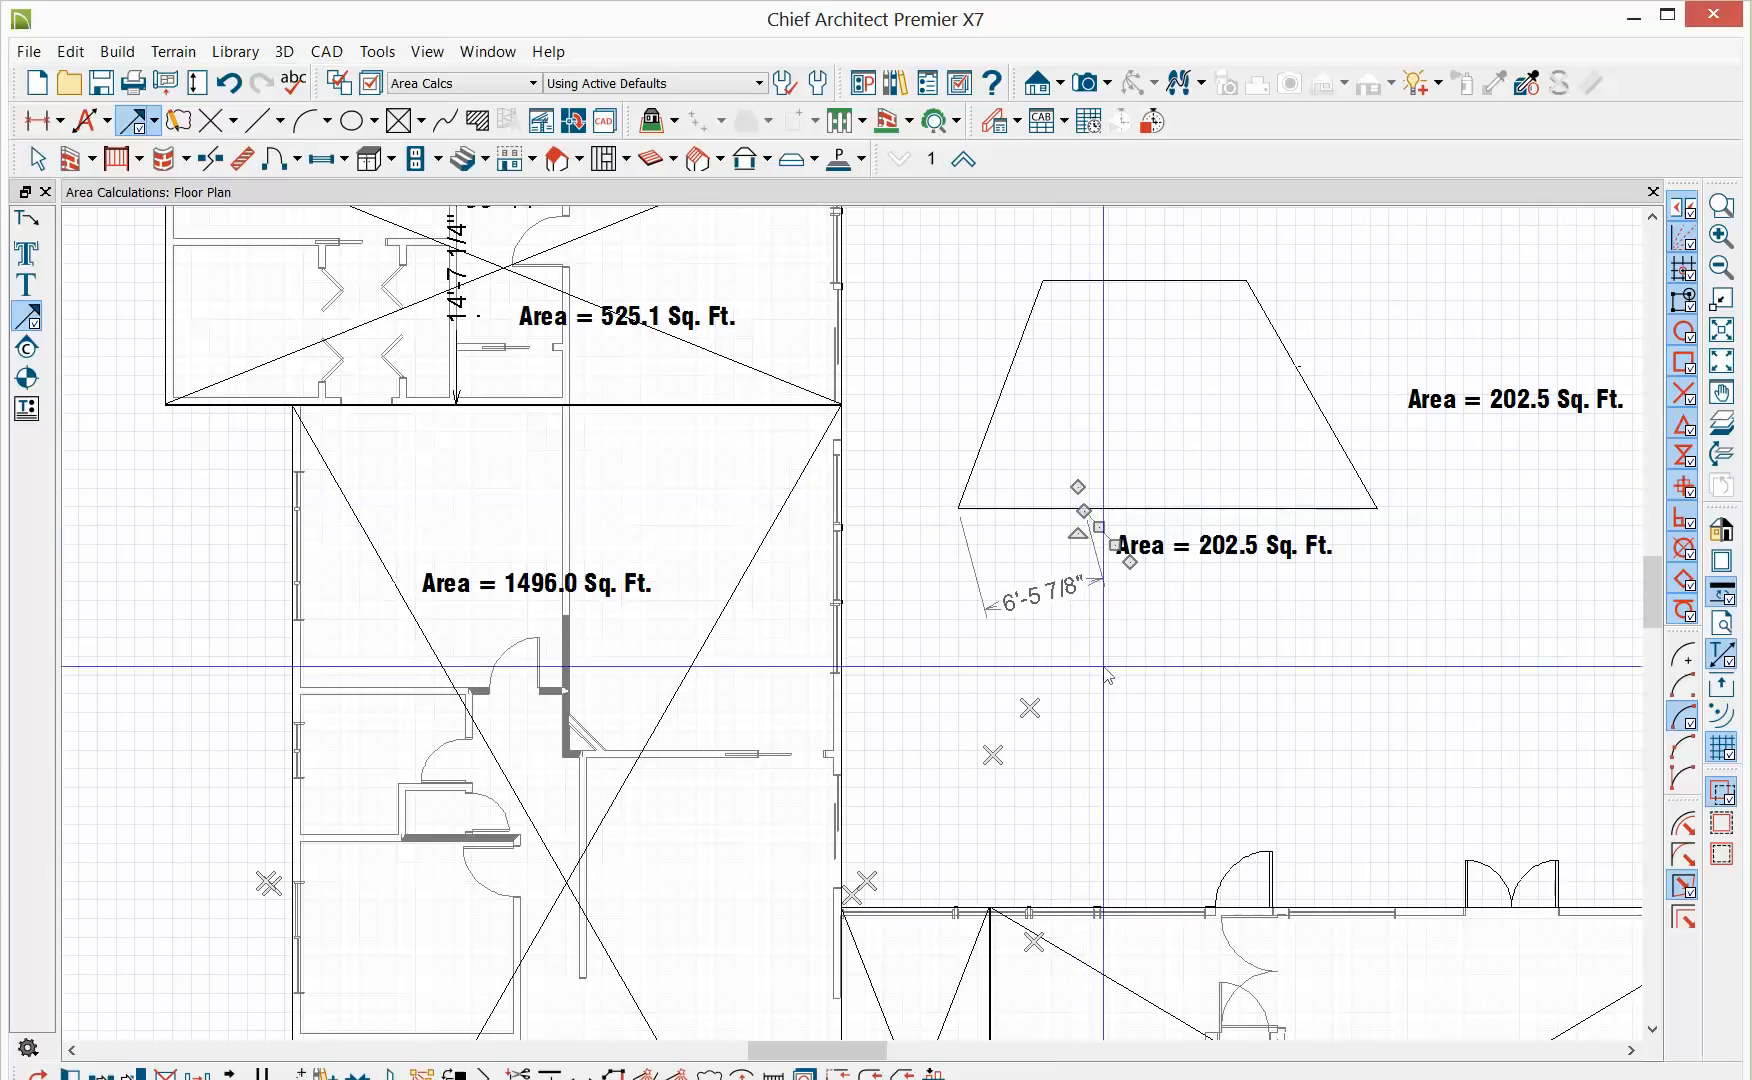
{"action": "left_click", "coordinate": [1252, 664]}
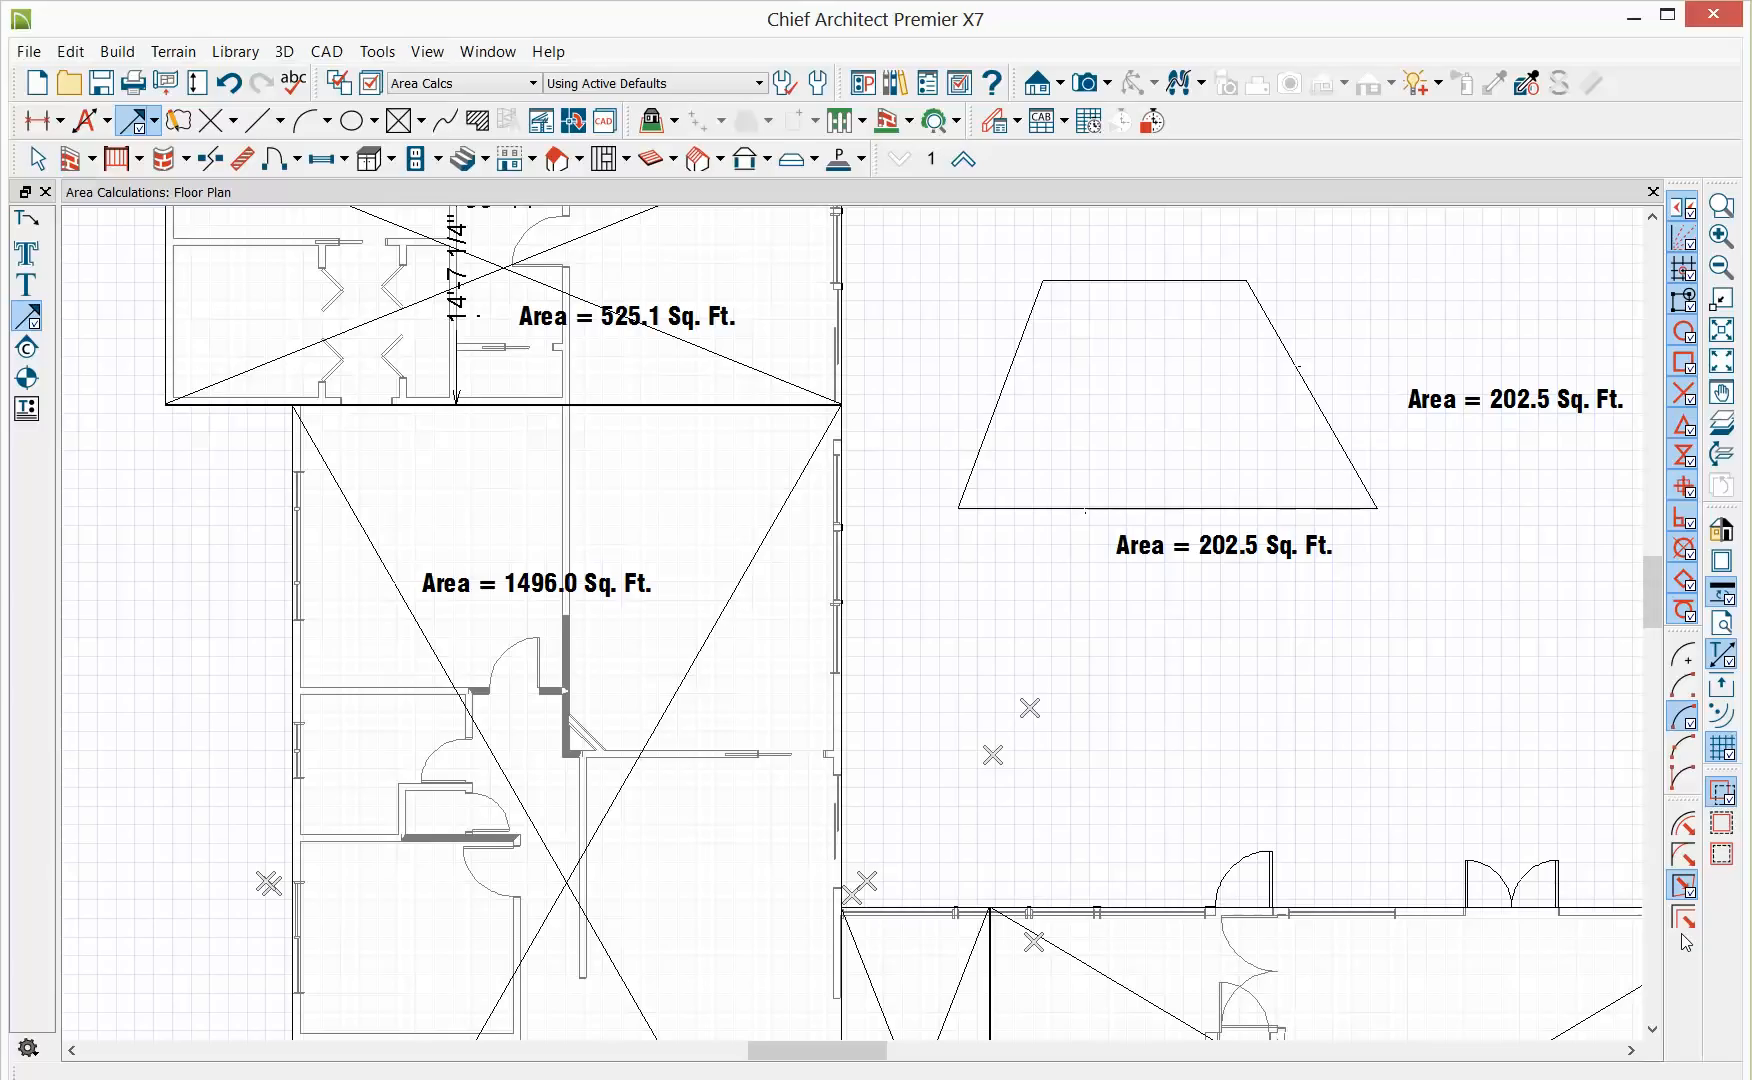
{"action": "scroll", "coordinate": [615, 445], "scroll_direction": "down", "scroll_amount": 3}
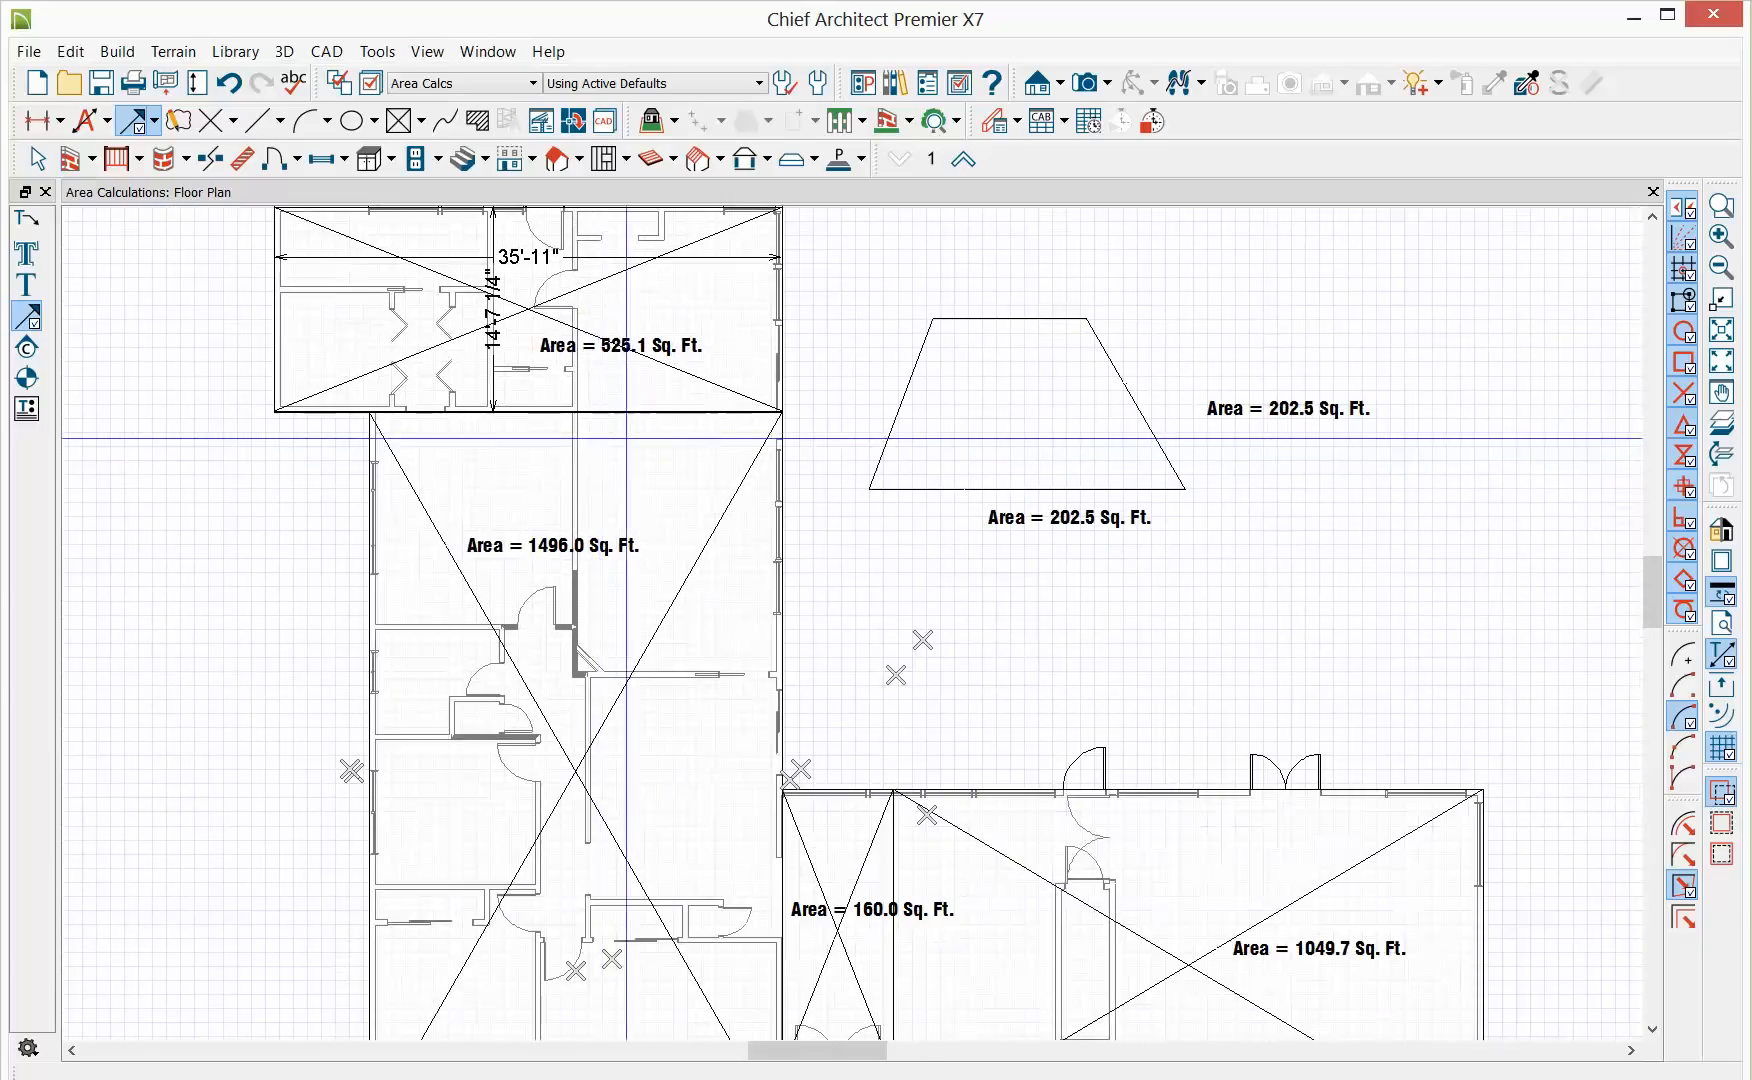